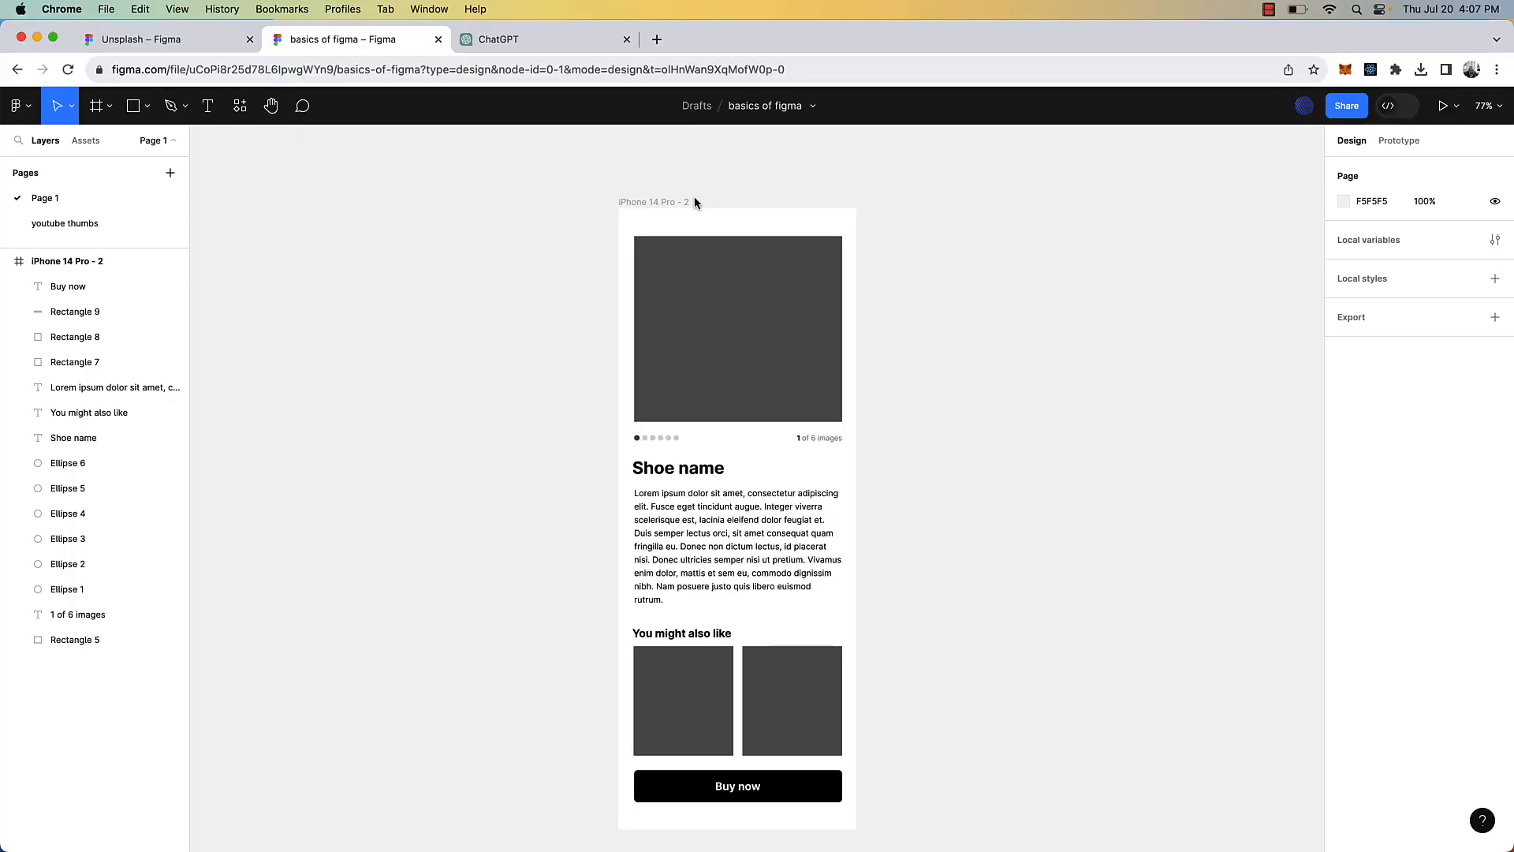
- Examine the shoe product page frame, its main image placeholder, description text and Buy now button
click(671, 202)
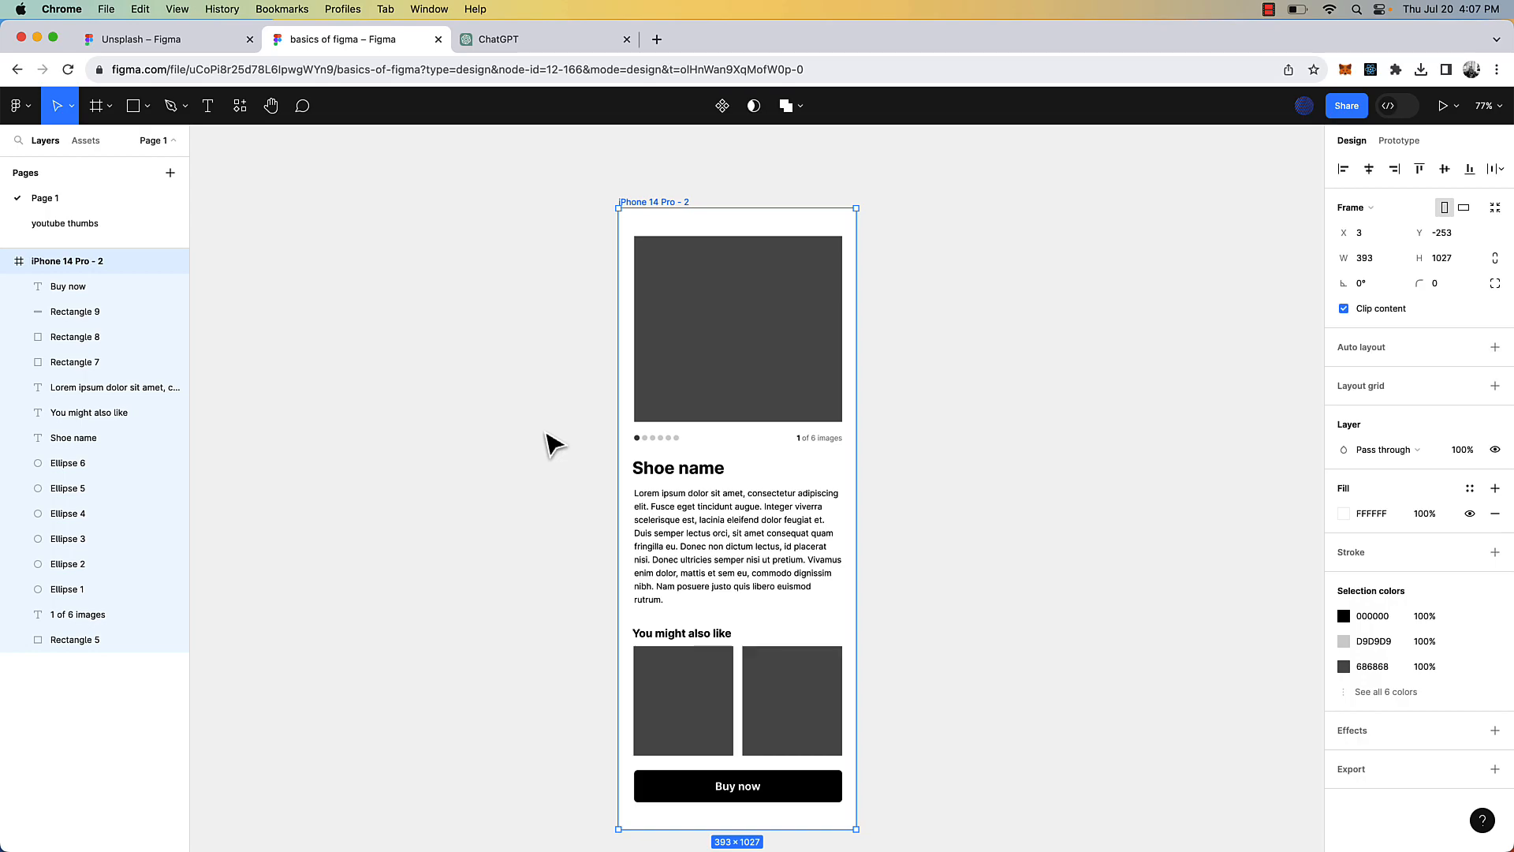
click(836, 380)
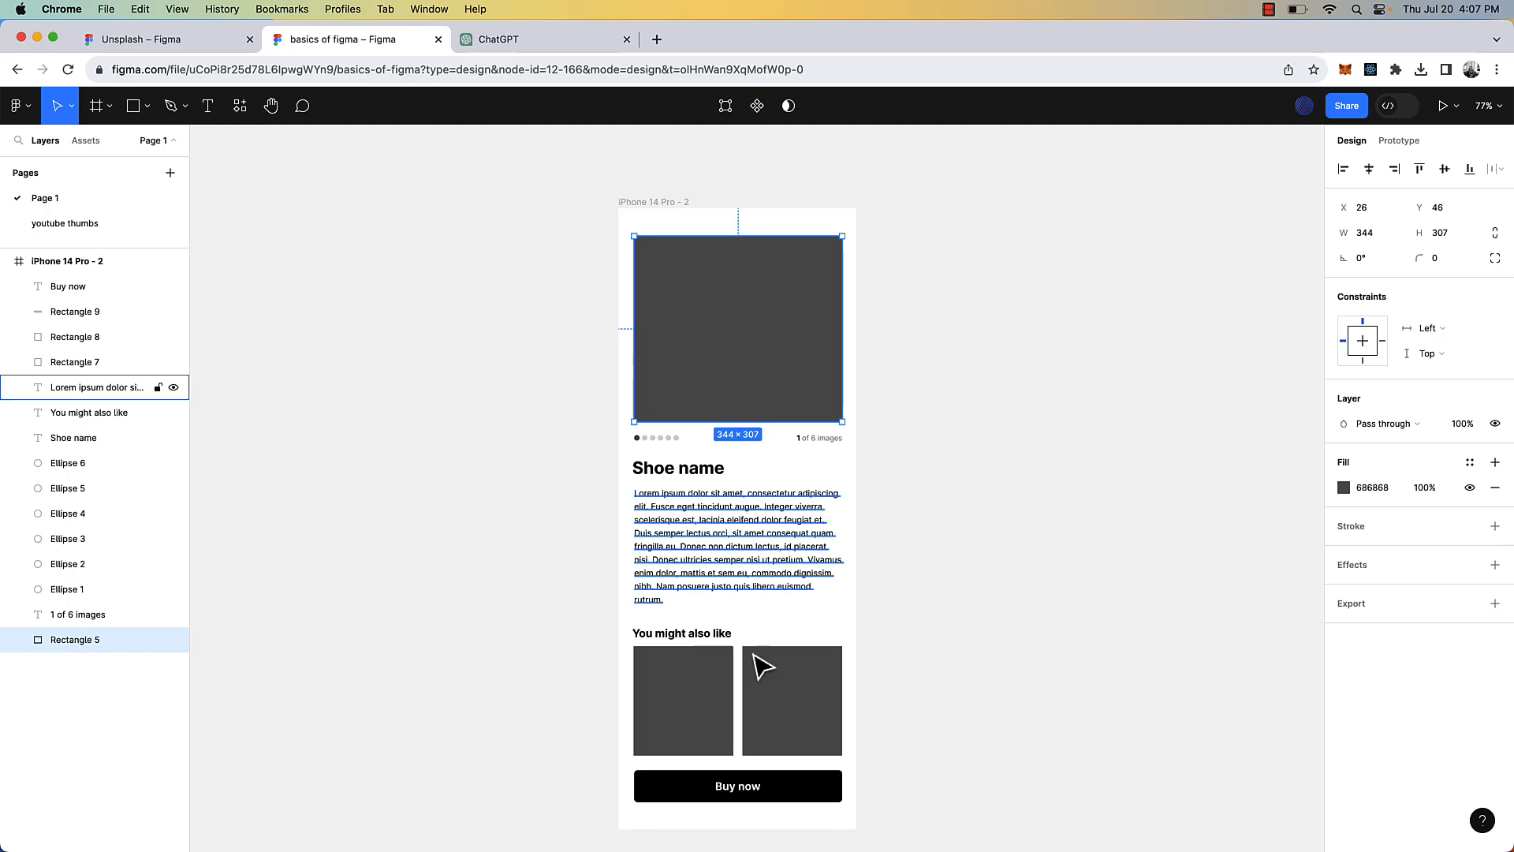
click(955, 559)
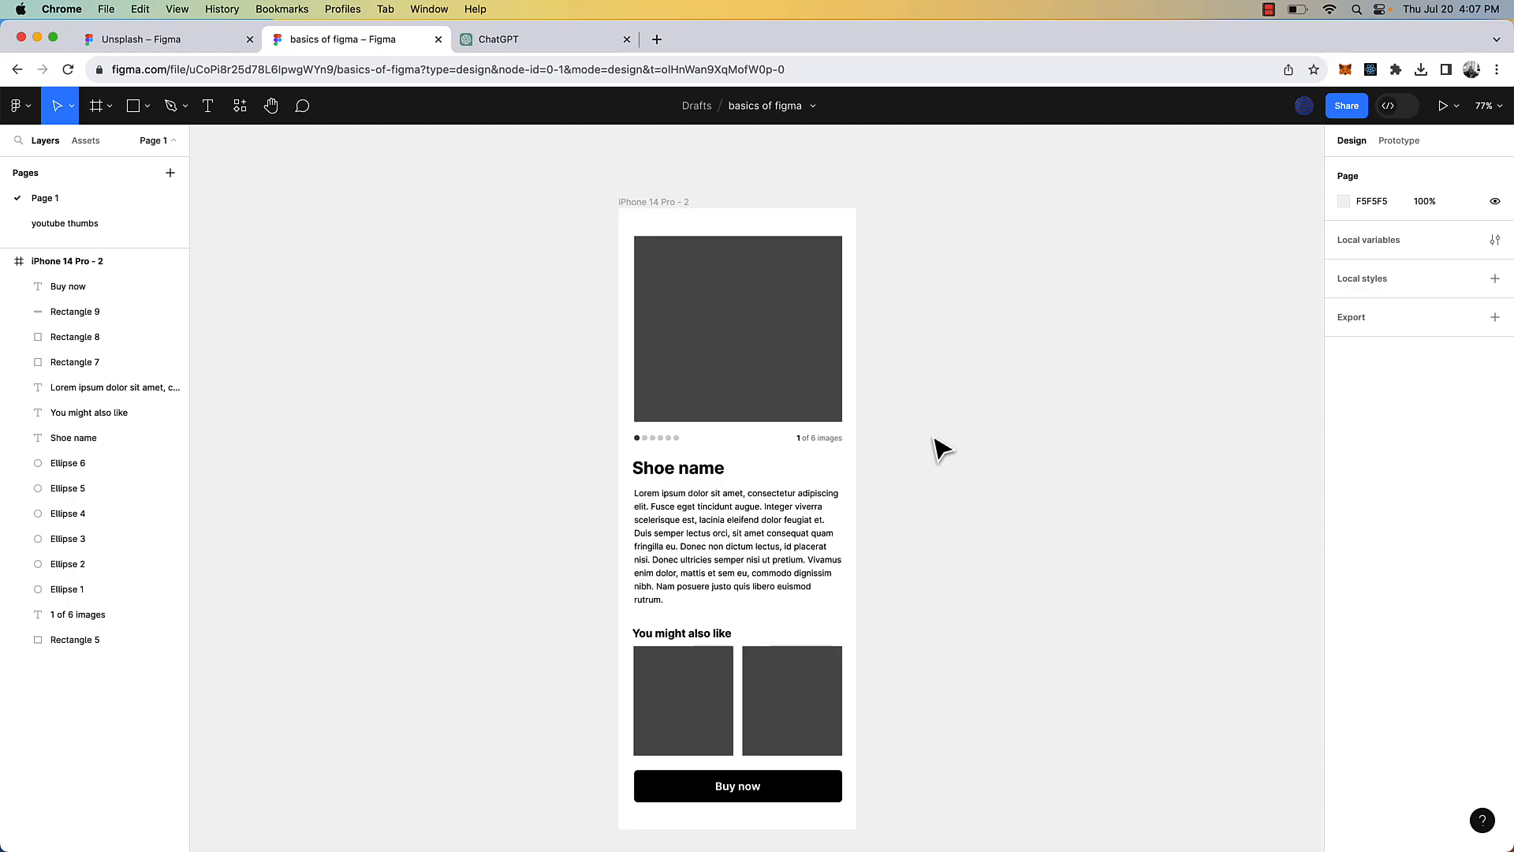
click(820, 561)
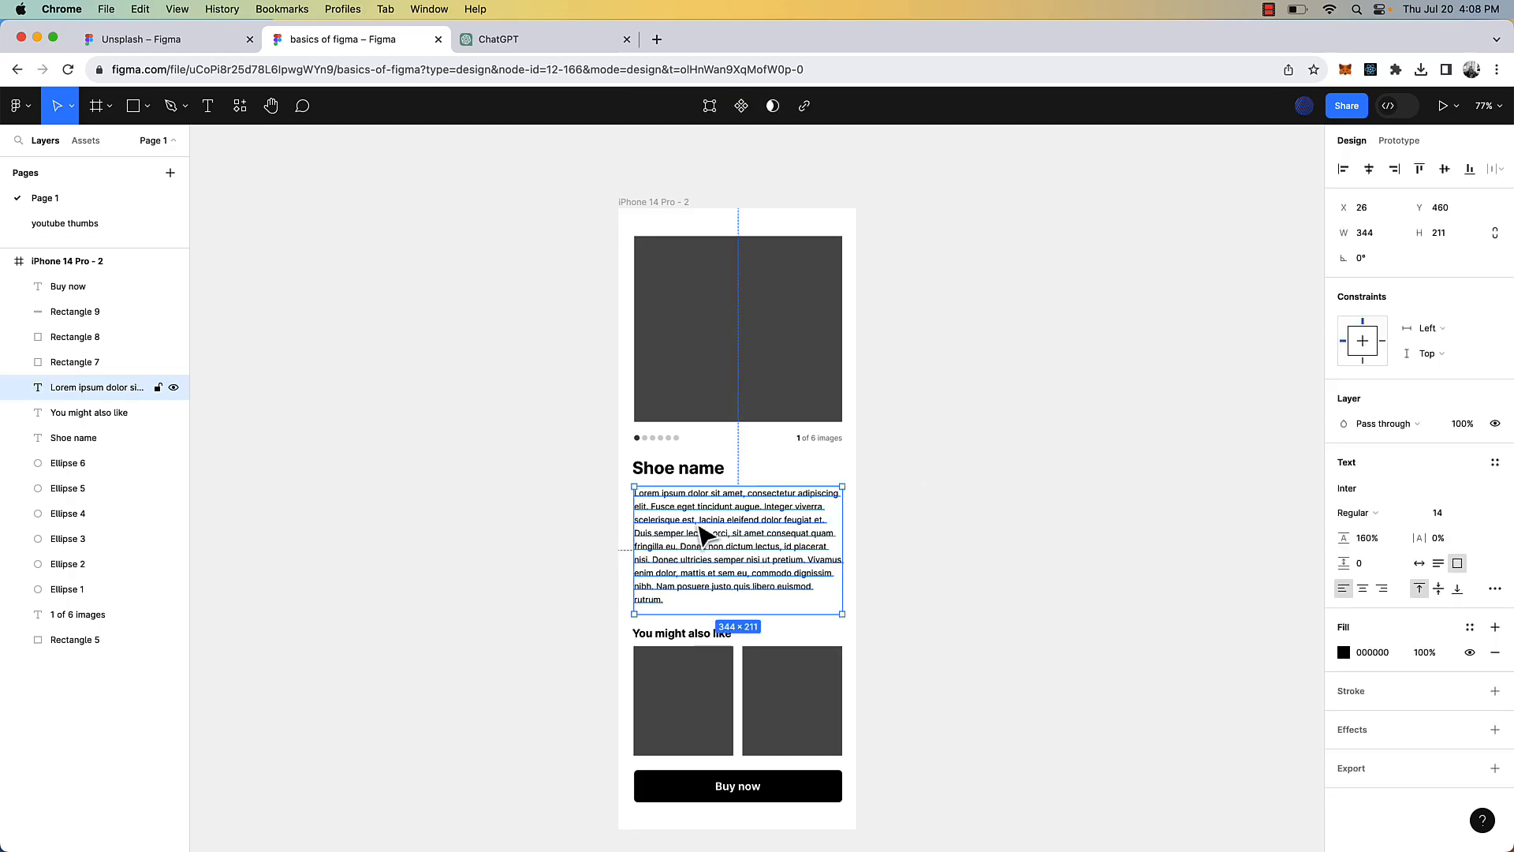
click(876, 520)
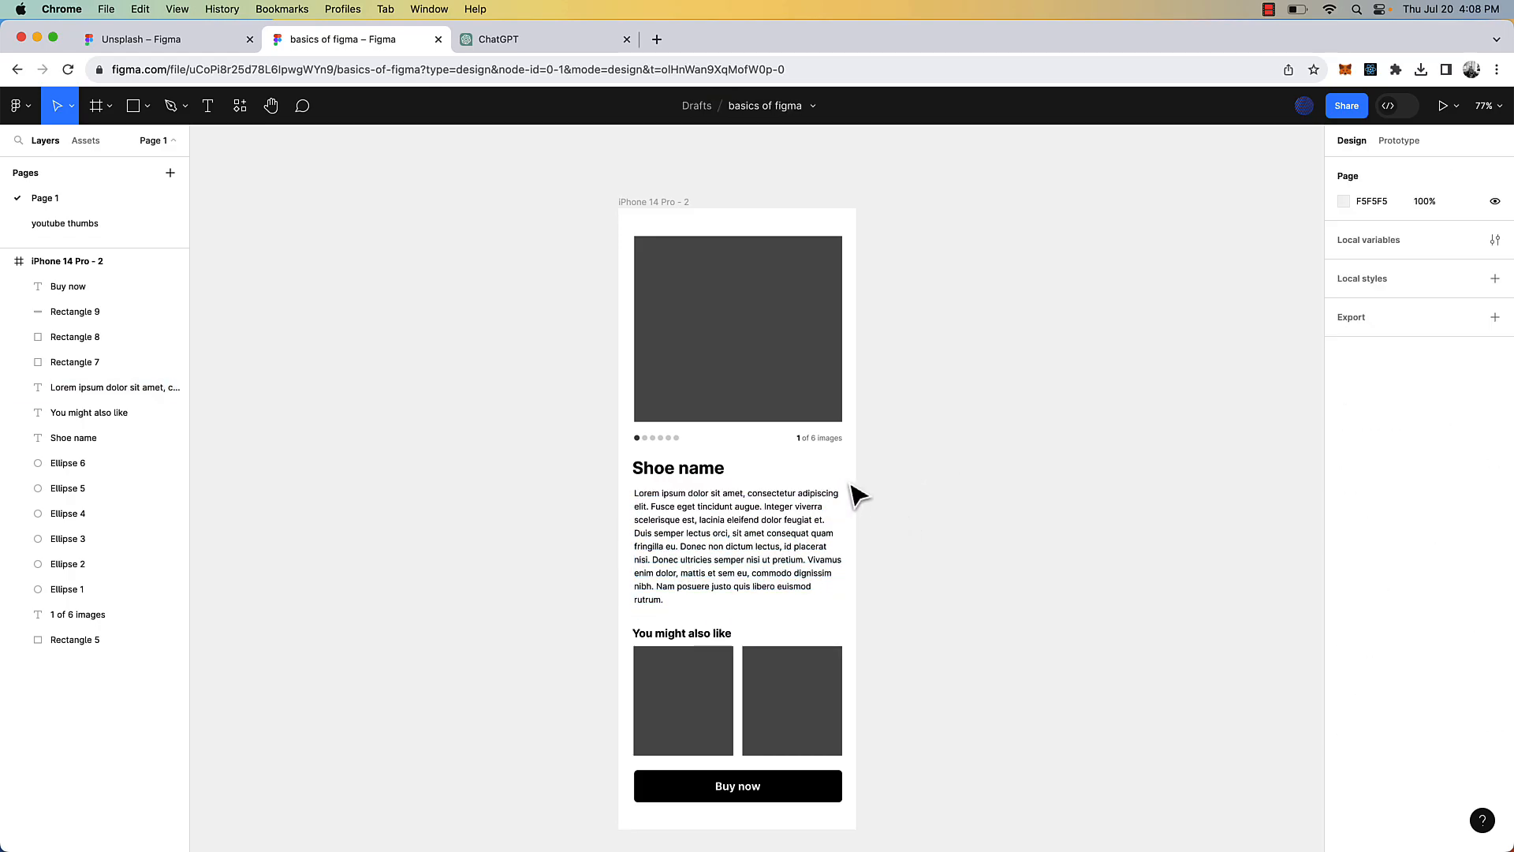
click(838, 792)
click(906, 789)
click(836, 792)
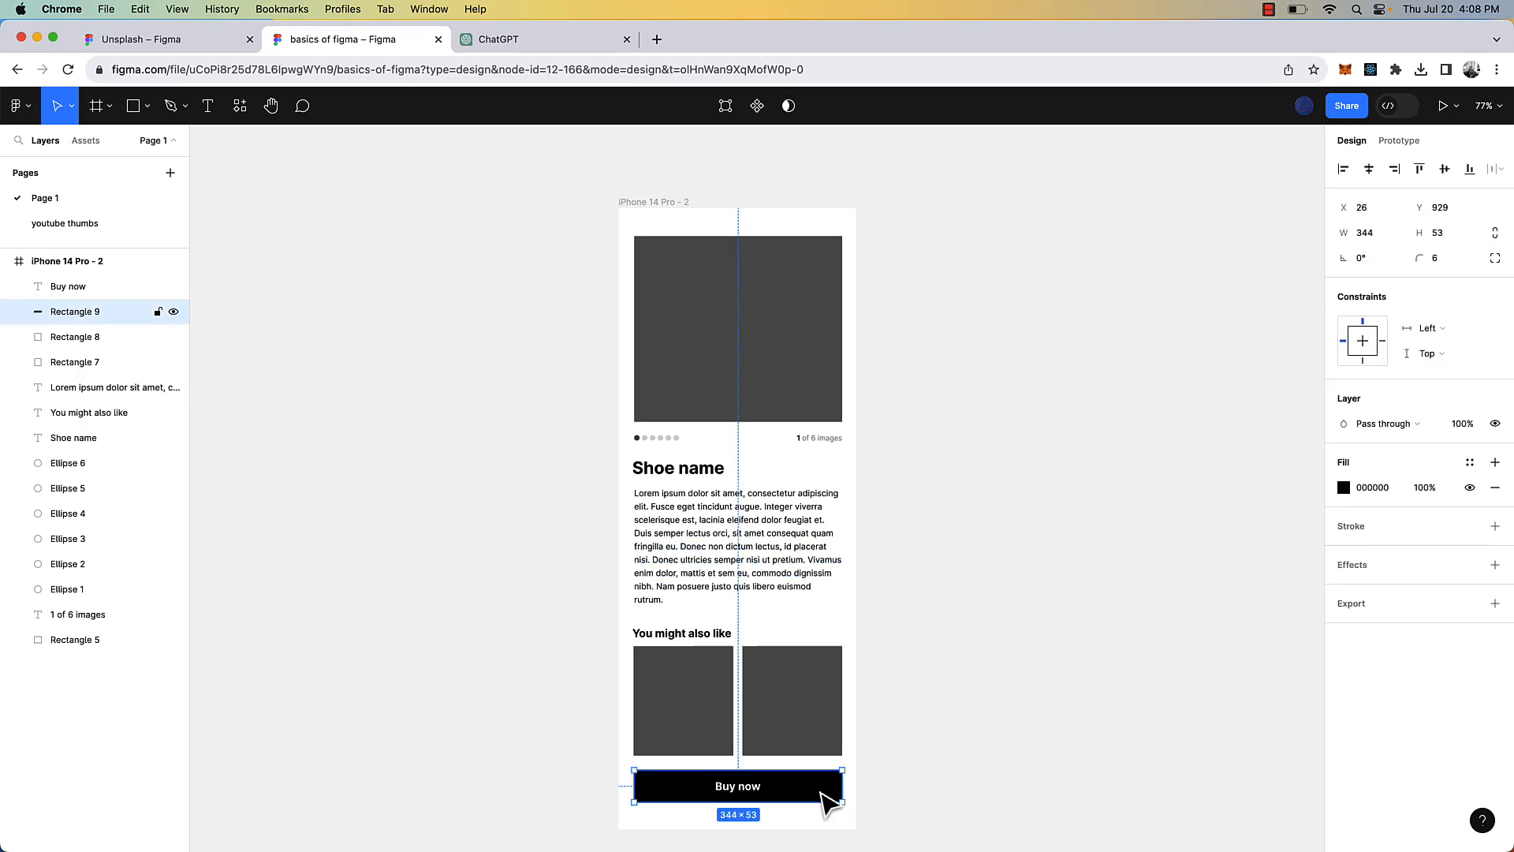
click(919, 477)
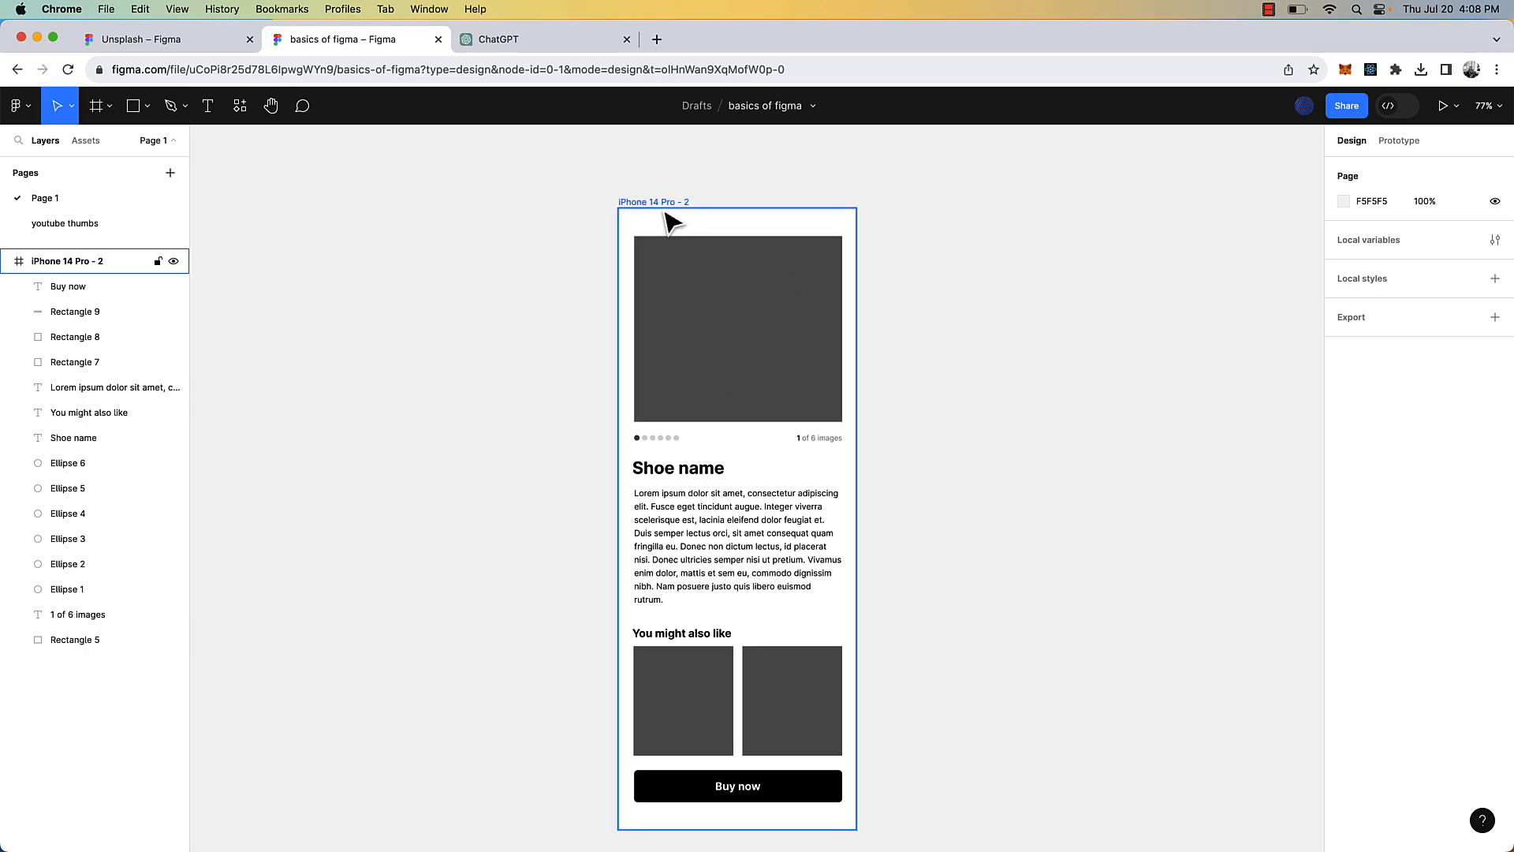
- Look at the Unsplash plugin's community page, and return to the basics of figma file
click(167, 46)
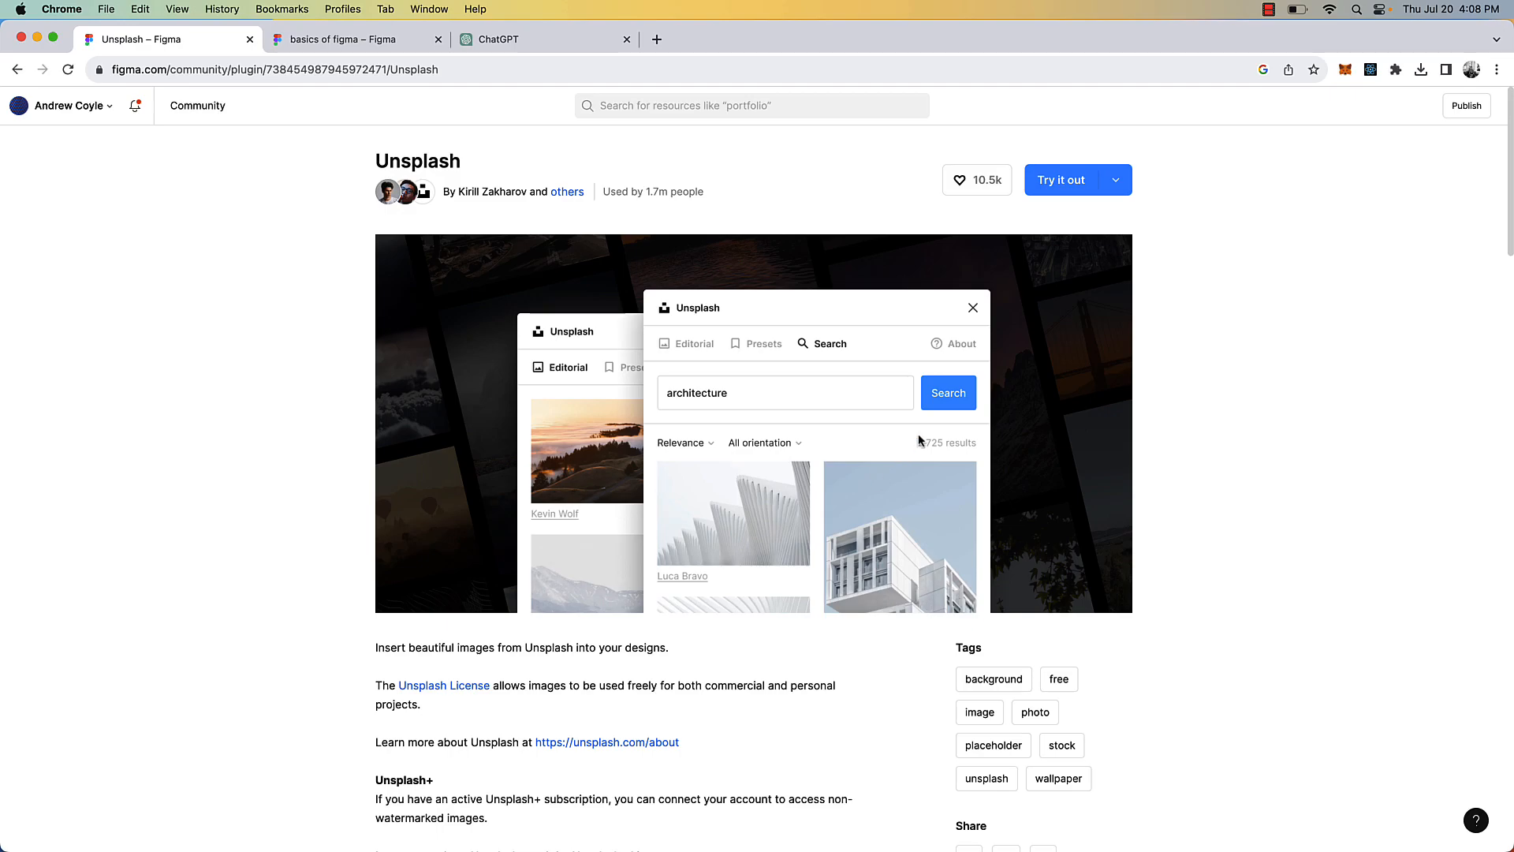
click(655, 105)
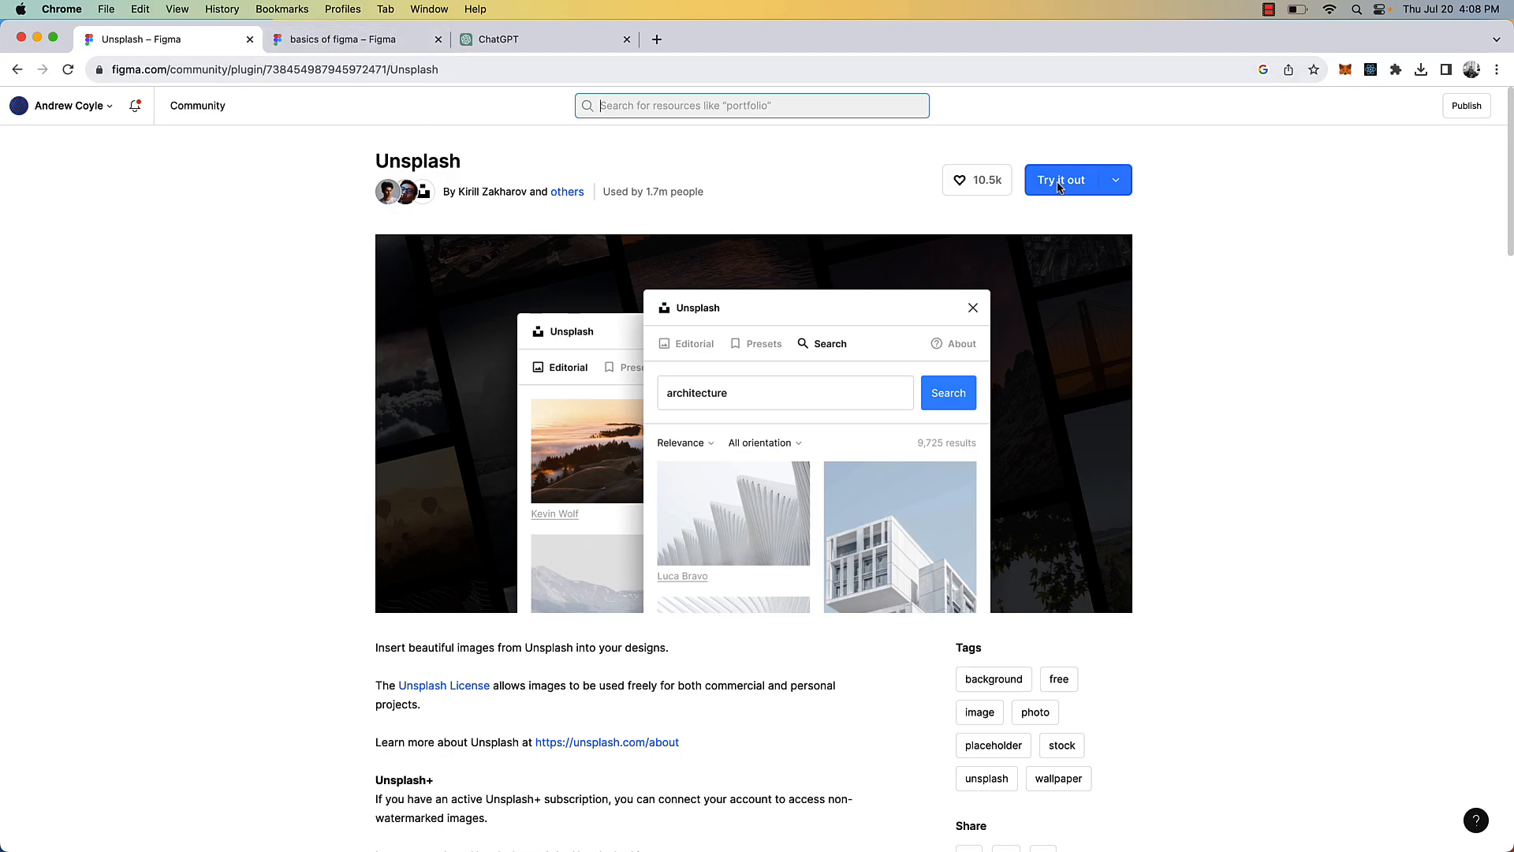
click(322, 41)
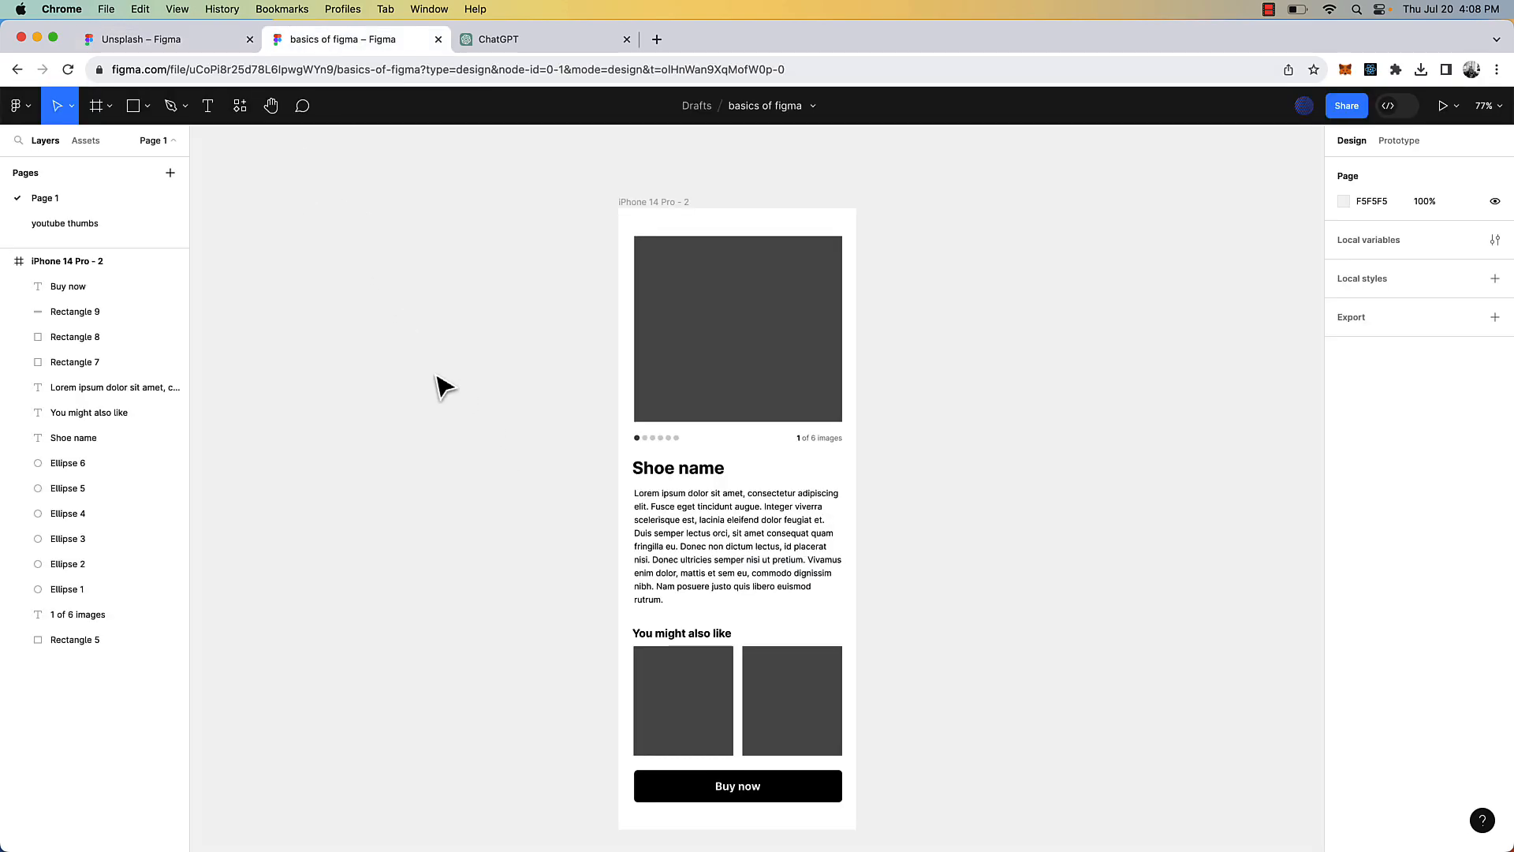
- Run the Unsplash plugin and search its photos for "shoe"
click(239, 110)
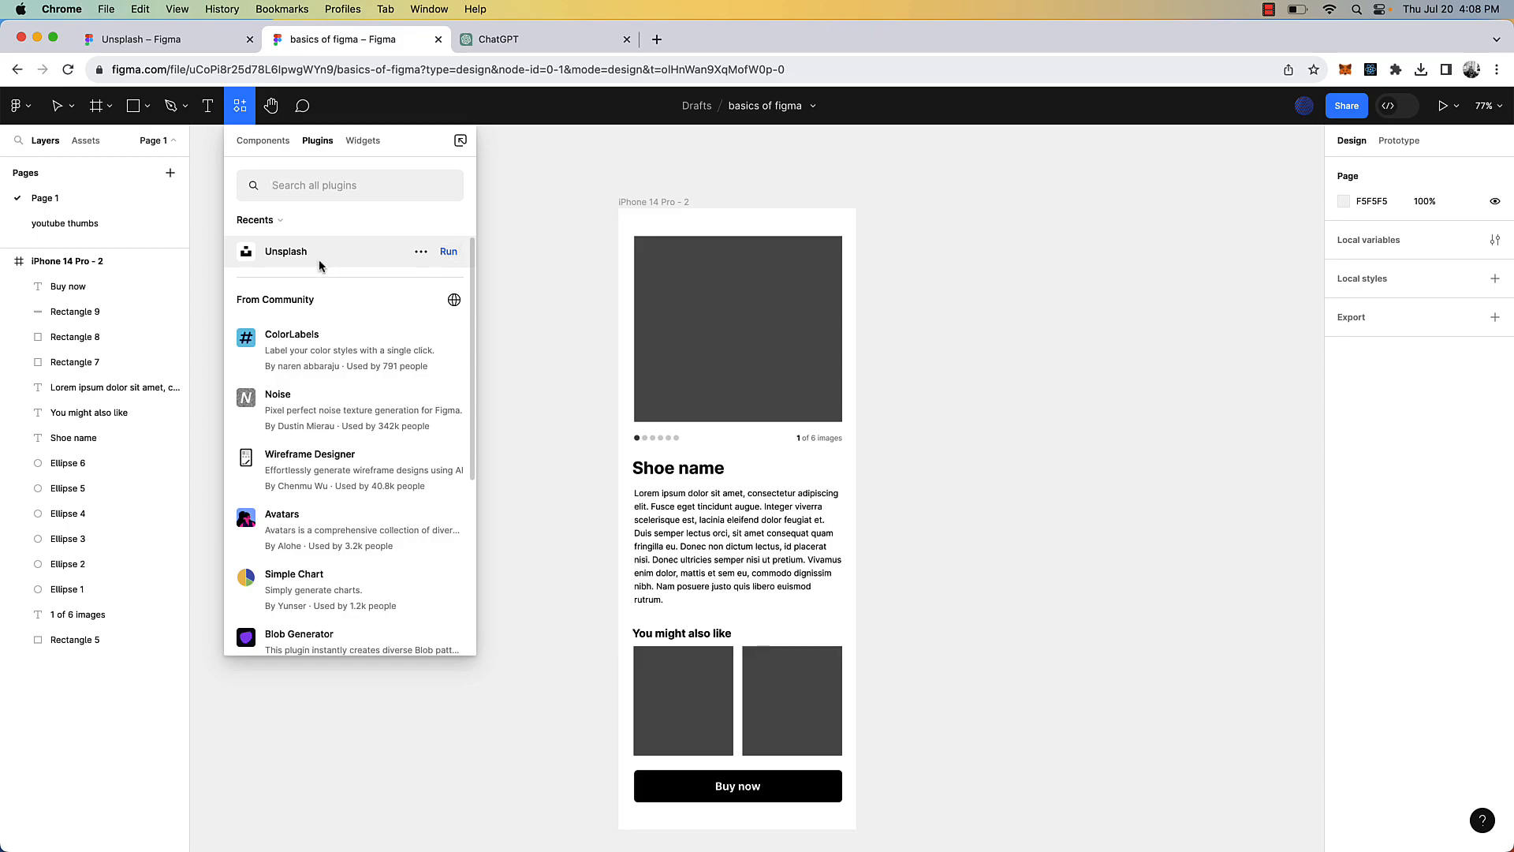
click(446, 252)
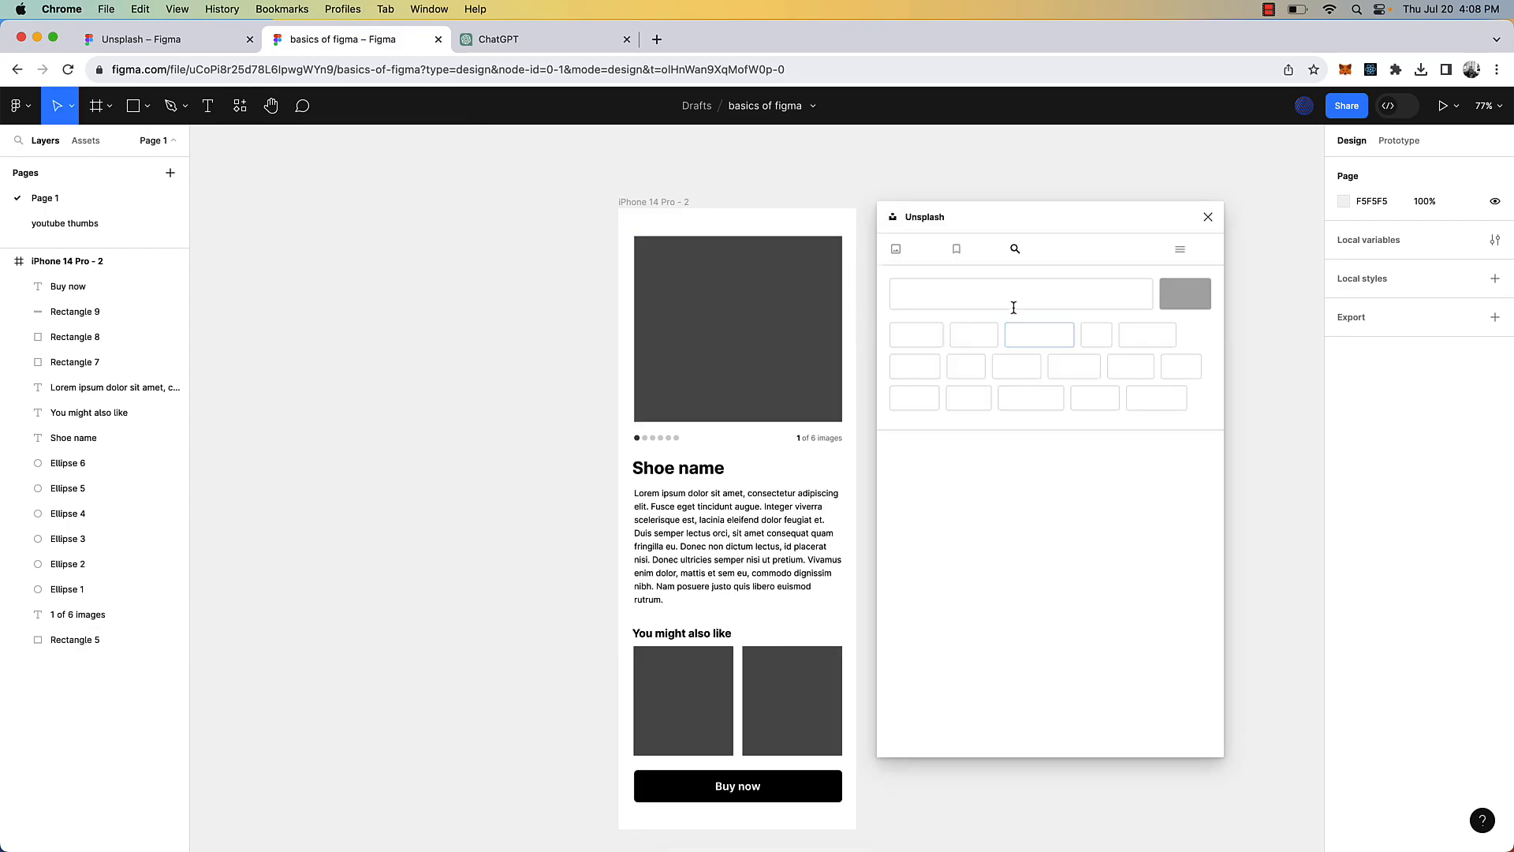
text(shoe)
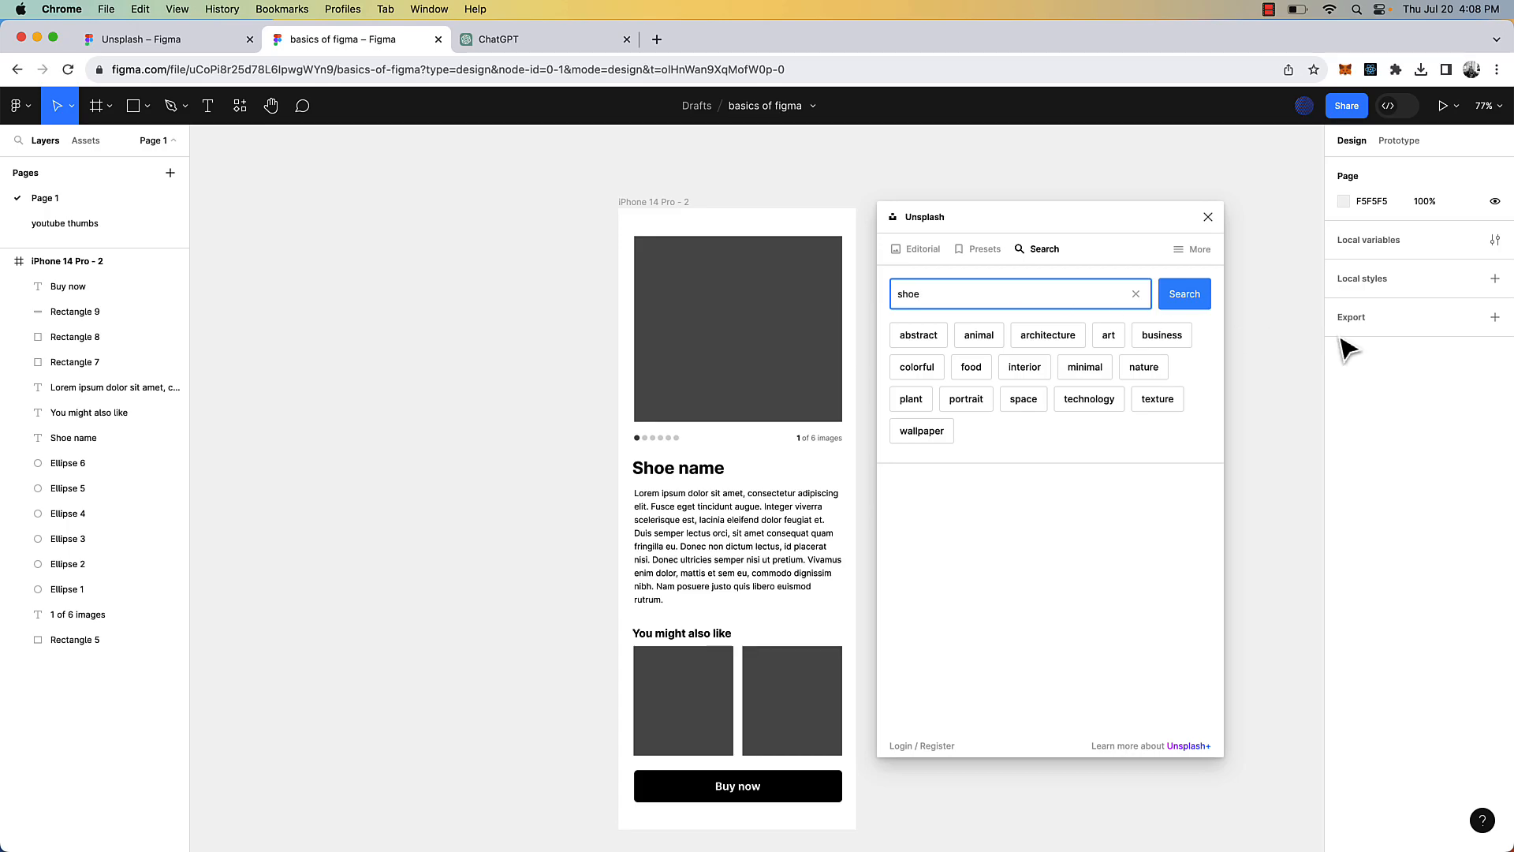
click(1191, 304)
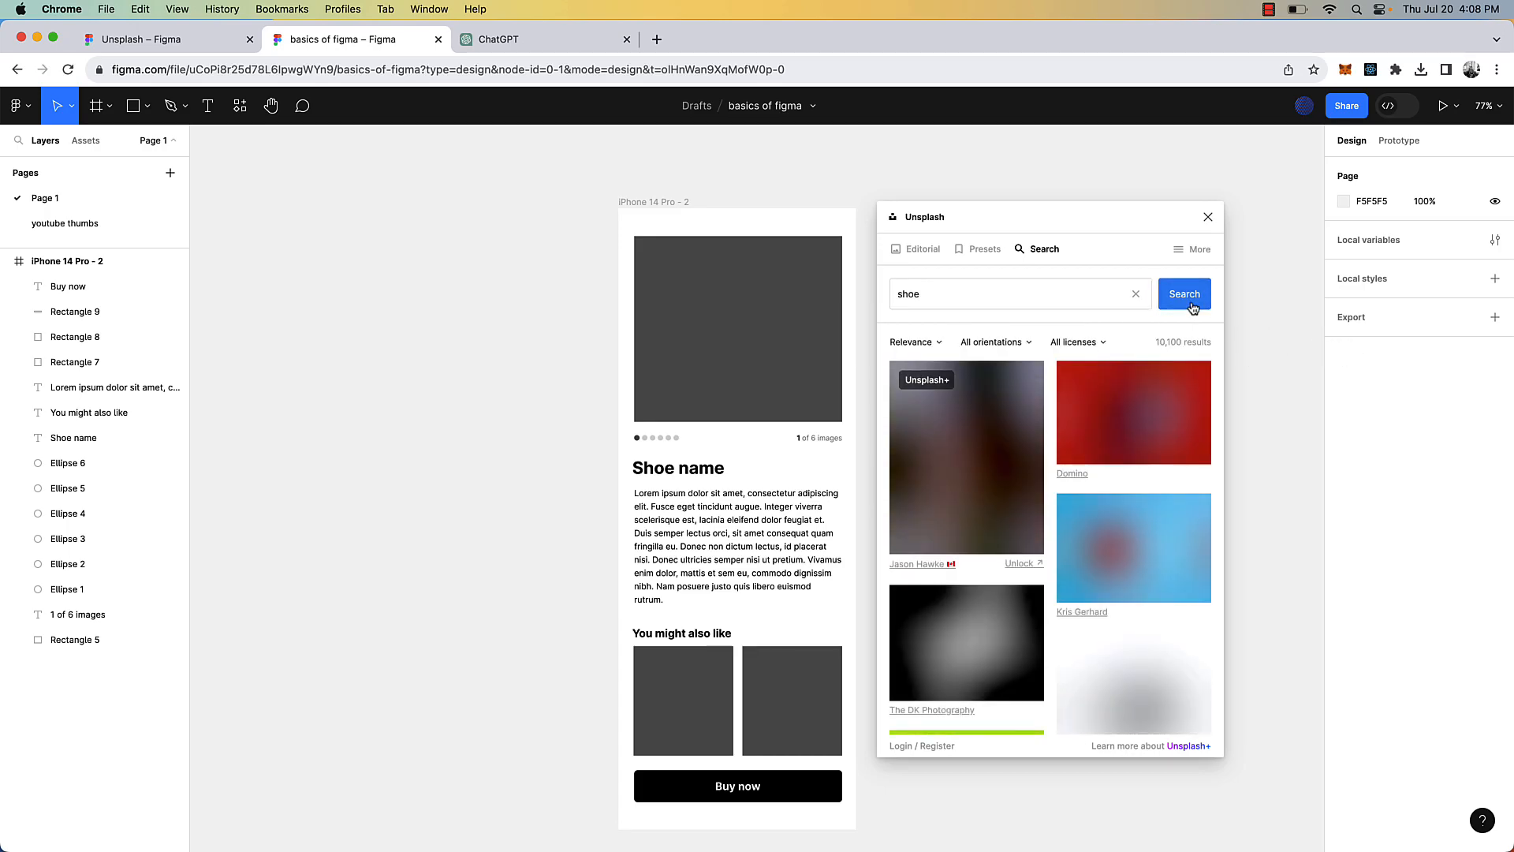
- Insert the white-background black shoe, green sneaker and blue-background black sneaker photos onto the canvas, and close the Unsplash plugin
scroll(1109, 502, down, 5)
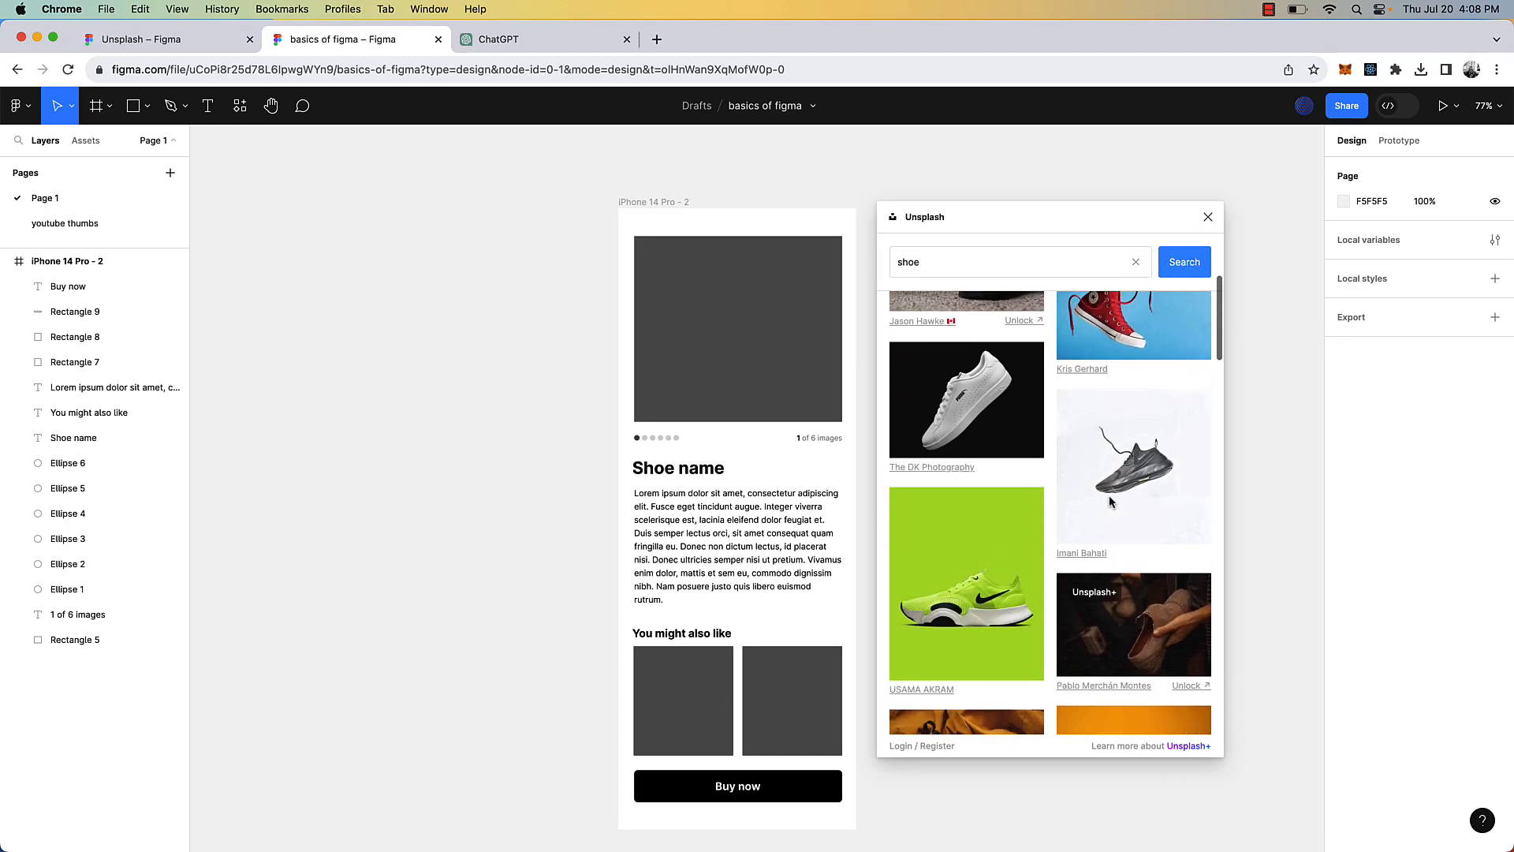
drag(1138, 476, 420, 408)
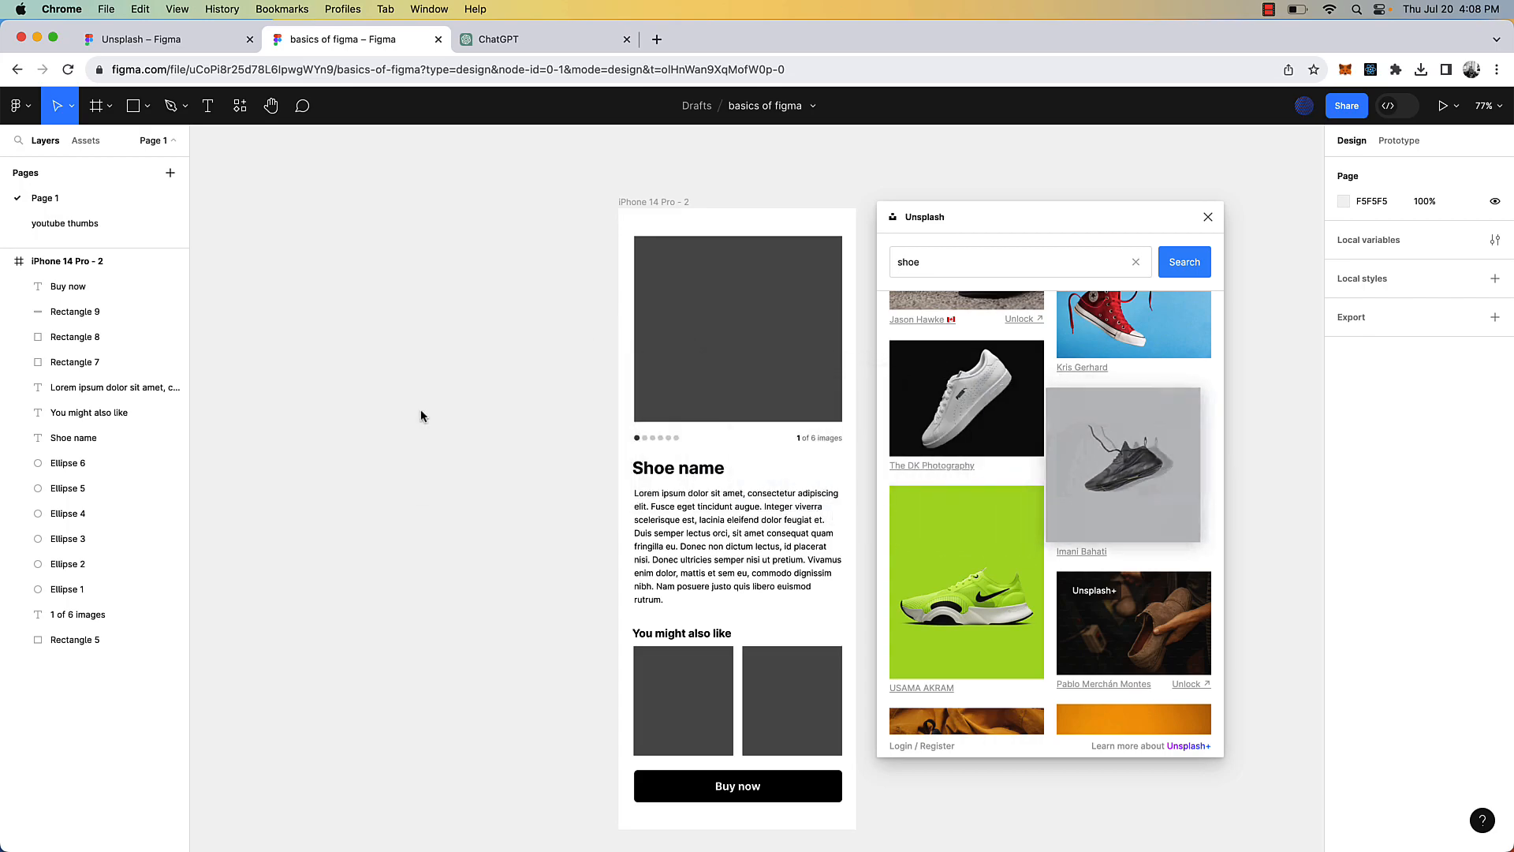
scroll(558, 450, down, 8)
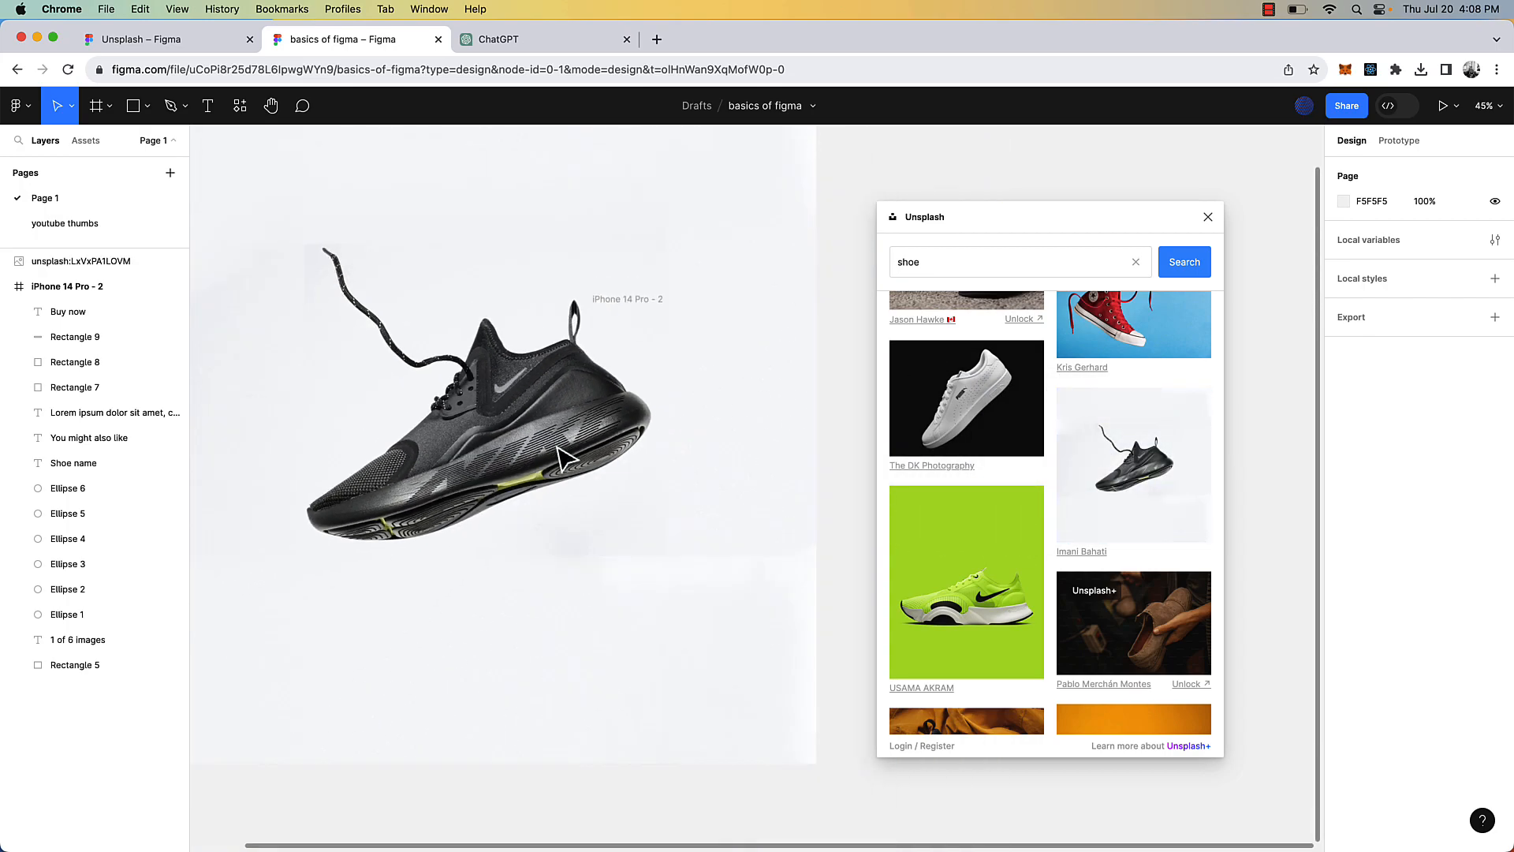
scroll(938, 543, down, 1)
drag(938, 543, 684, 690)
scroll(972, 616, down, 8)
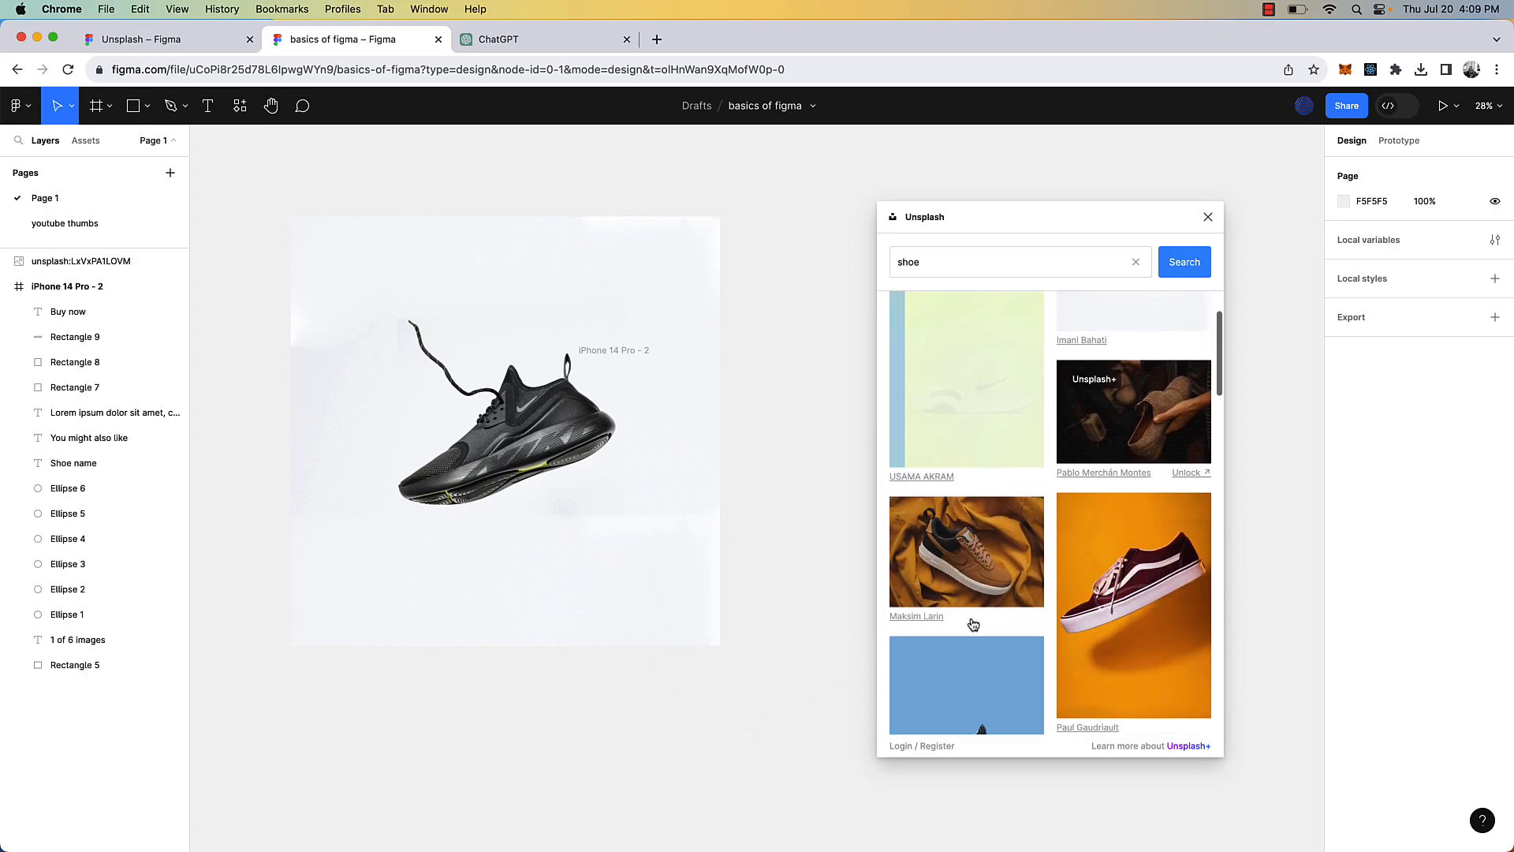
drag(972, 616, 758, 543)
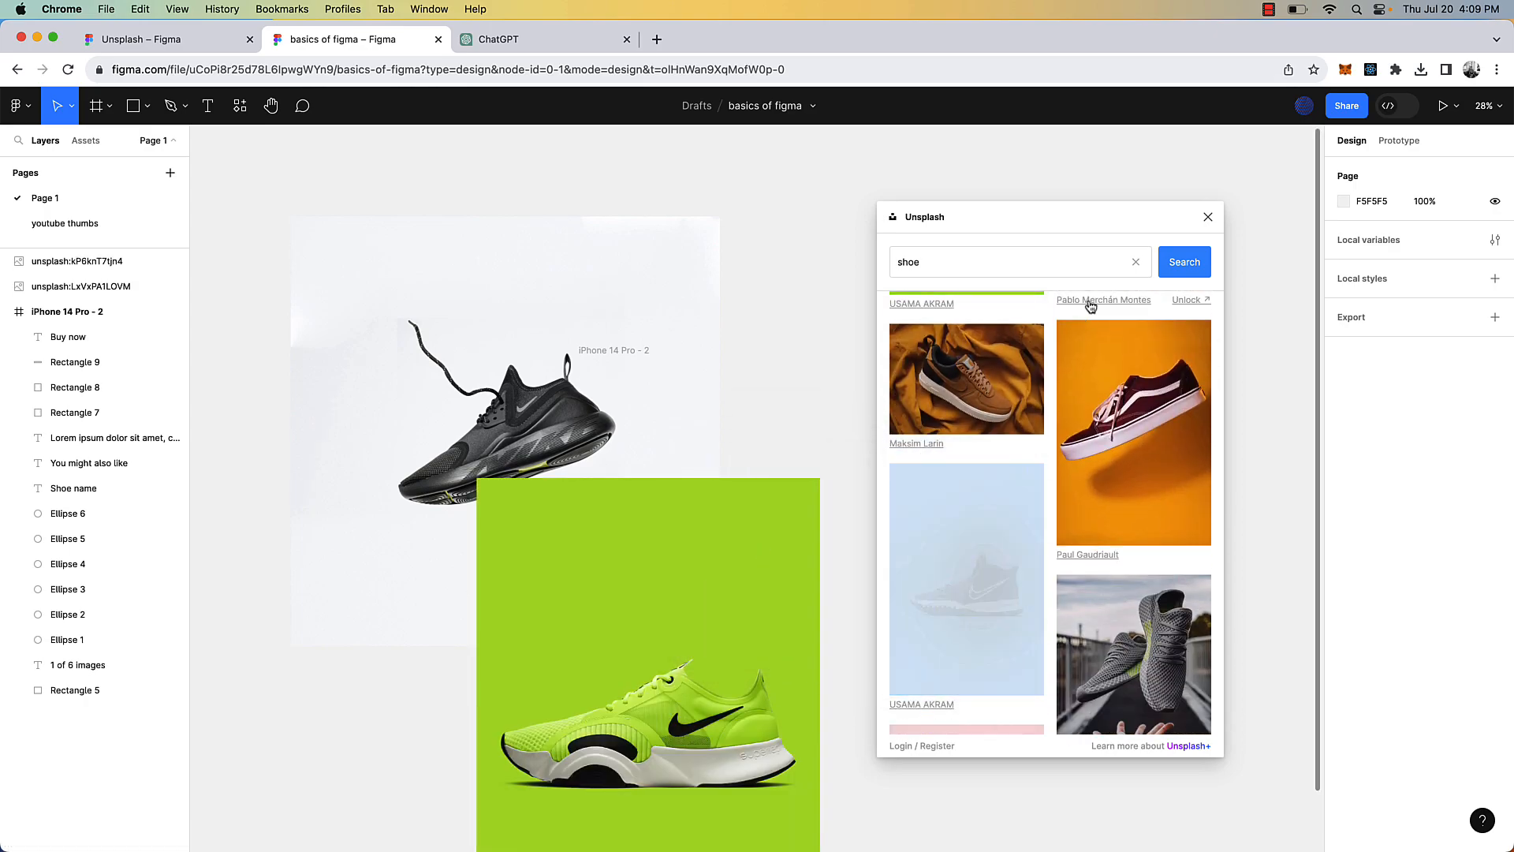
click(1207, 217)
drag(899, 484, 1109, 466)
- Scale the three shoe photos down together to about 477 px high each and place them beside the iPhone 14 Pro - 2 frame
click(737, 631)
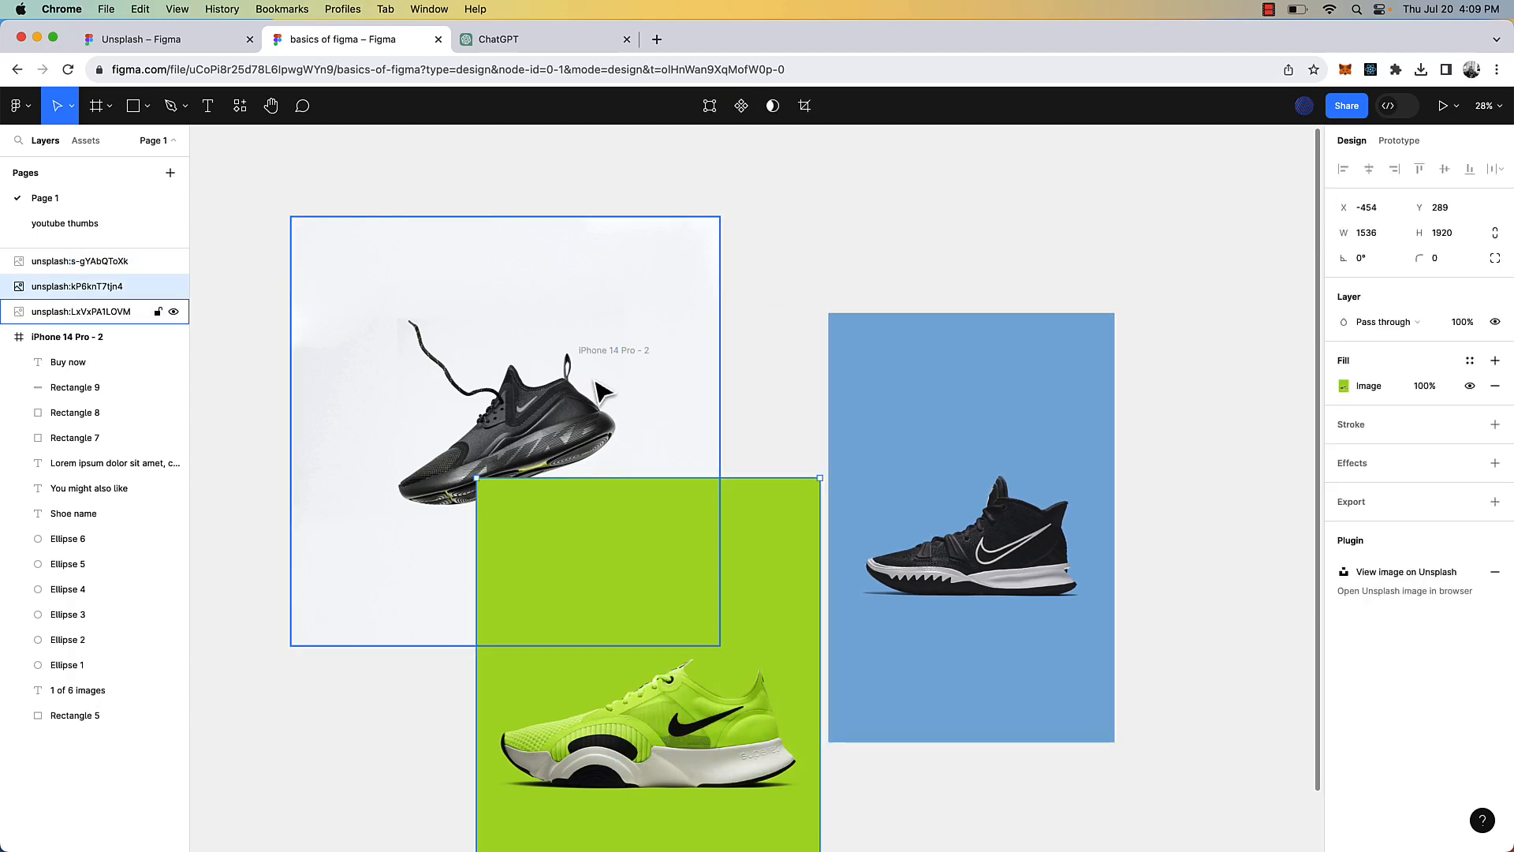
scroll(829, 705, down, 5)
drag(881, 642, 951, 603)
drag(788, 609, 863, 604)
click(932, 526)
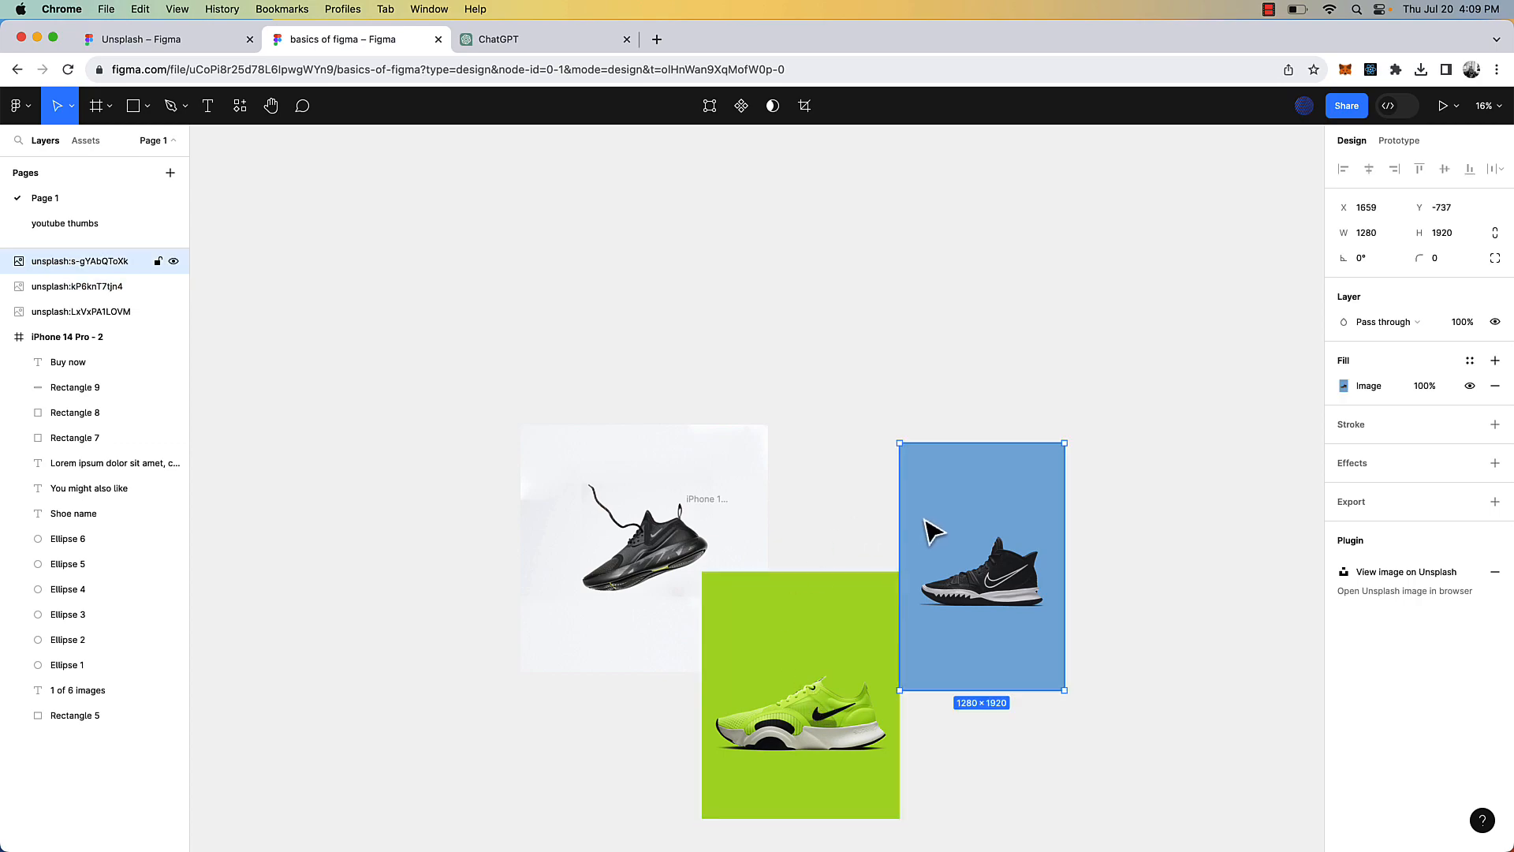
shift+click(862, 604)
shift+click(658, 508)
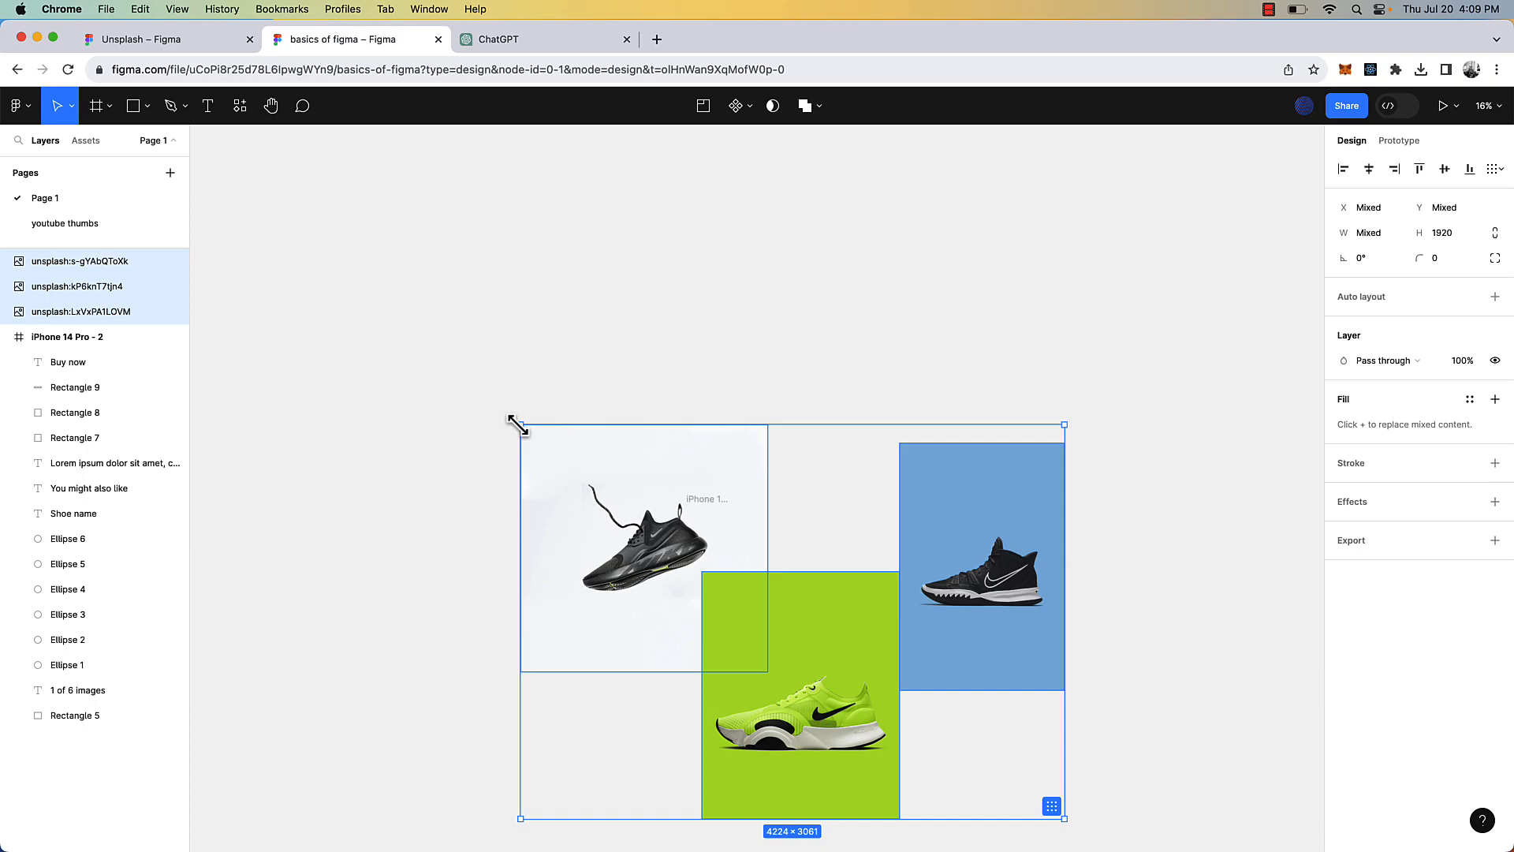
drag(517, 426, 898, 701)
drag(960, 751, 811, 553)
scroll(812, 553, up, 1)
scroll(857, 578, up, 5)
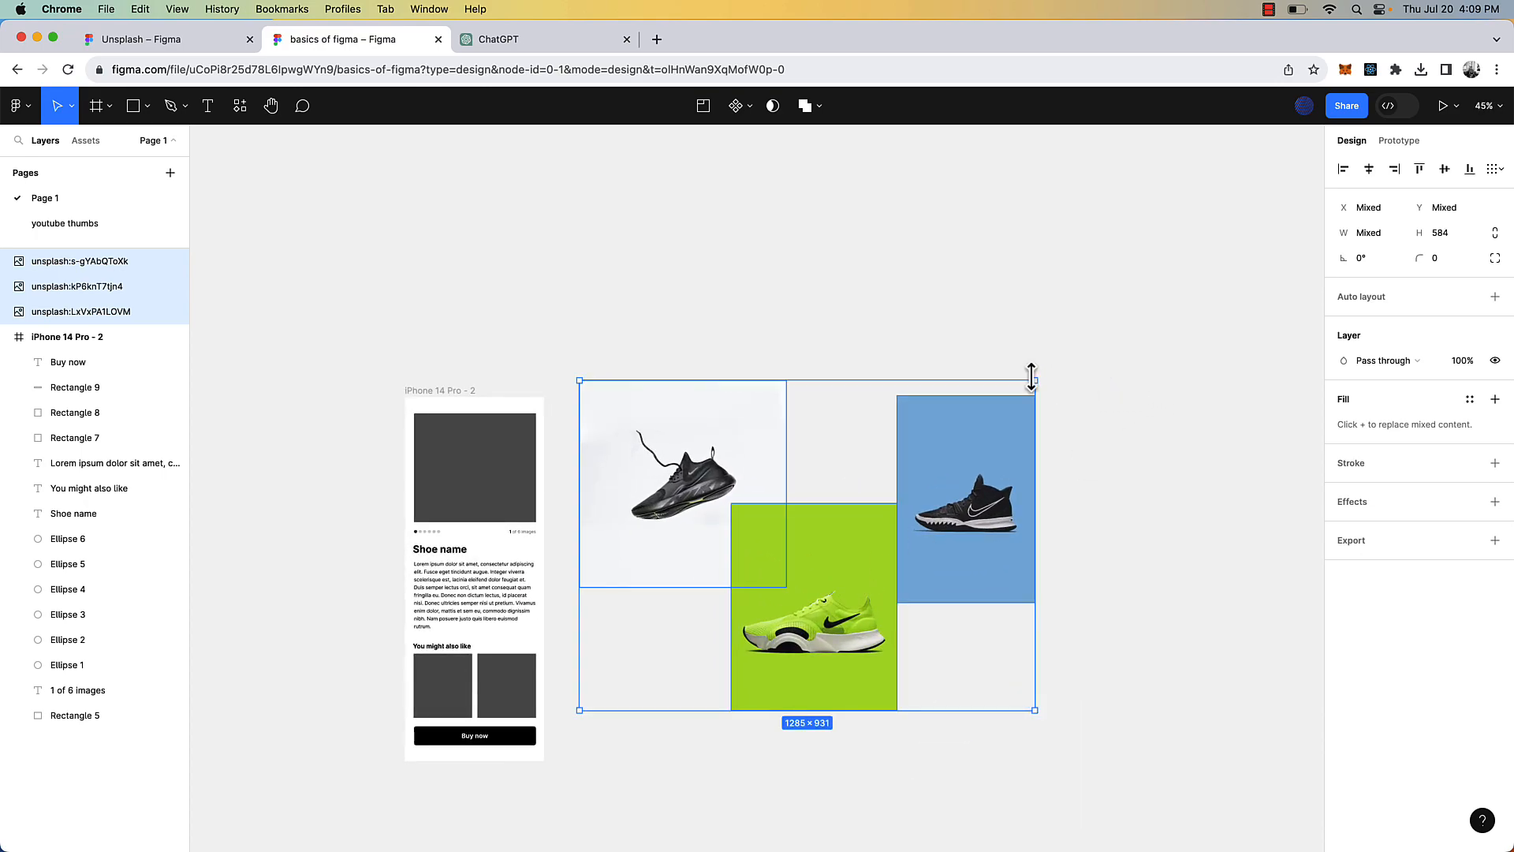
drag(1035, 380, 946, 436)
click(1014, 450)
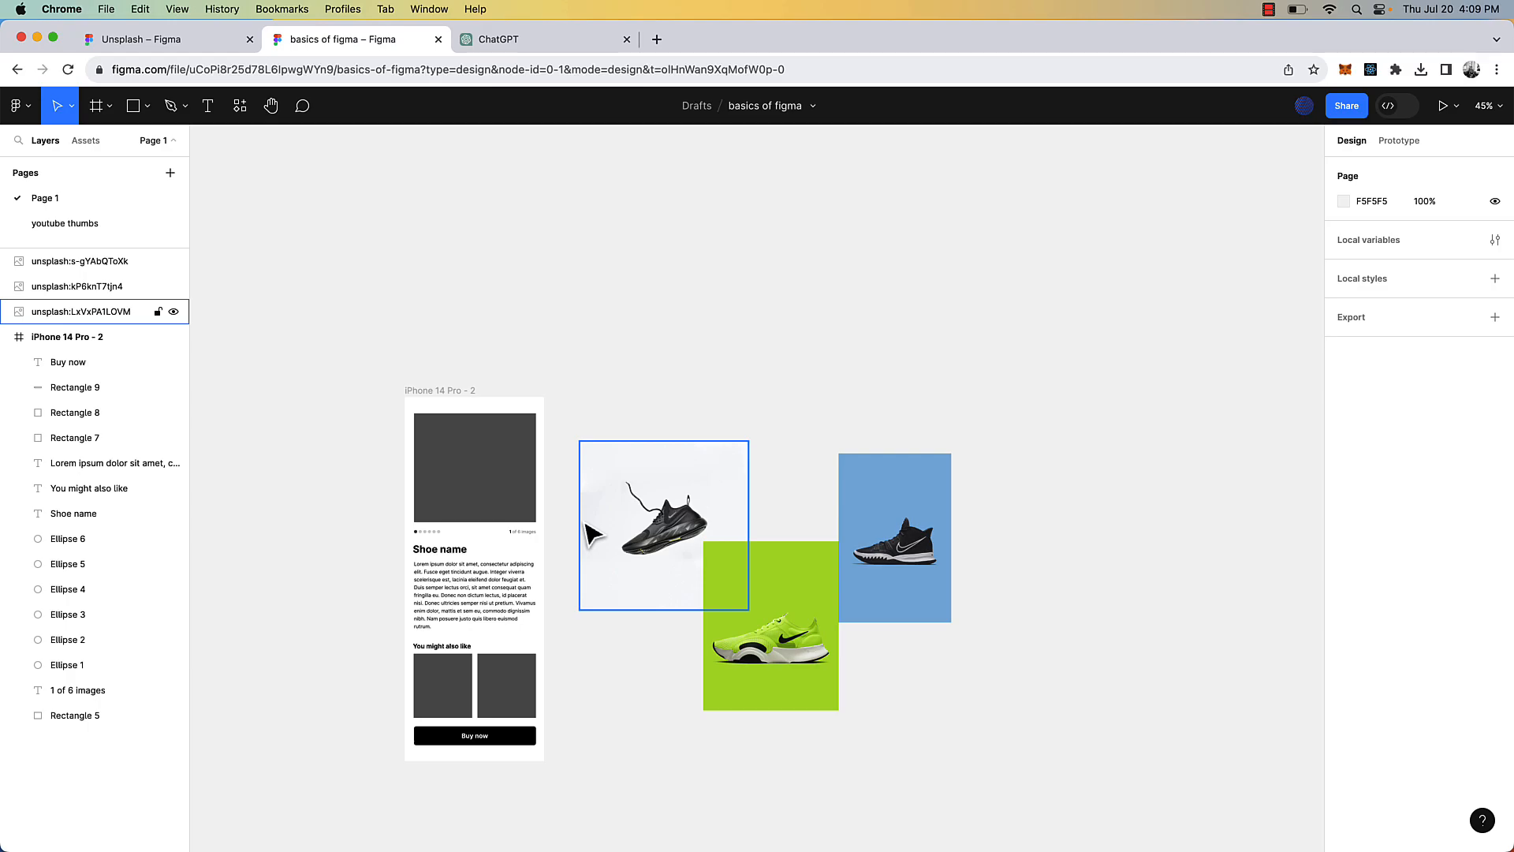
- Move the white-background black shoe photo into the phone frame, over the main image placeholder
scroll(899, 558, left, 3)
drag(899, 558, 655, 489)
scroll(654, 487, up, 5)
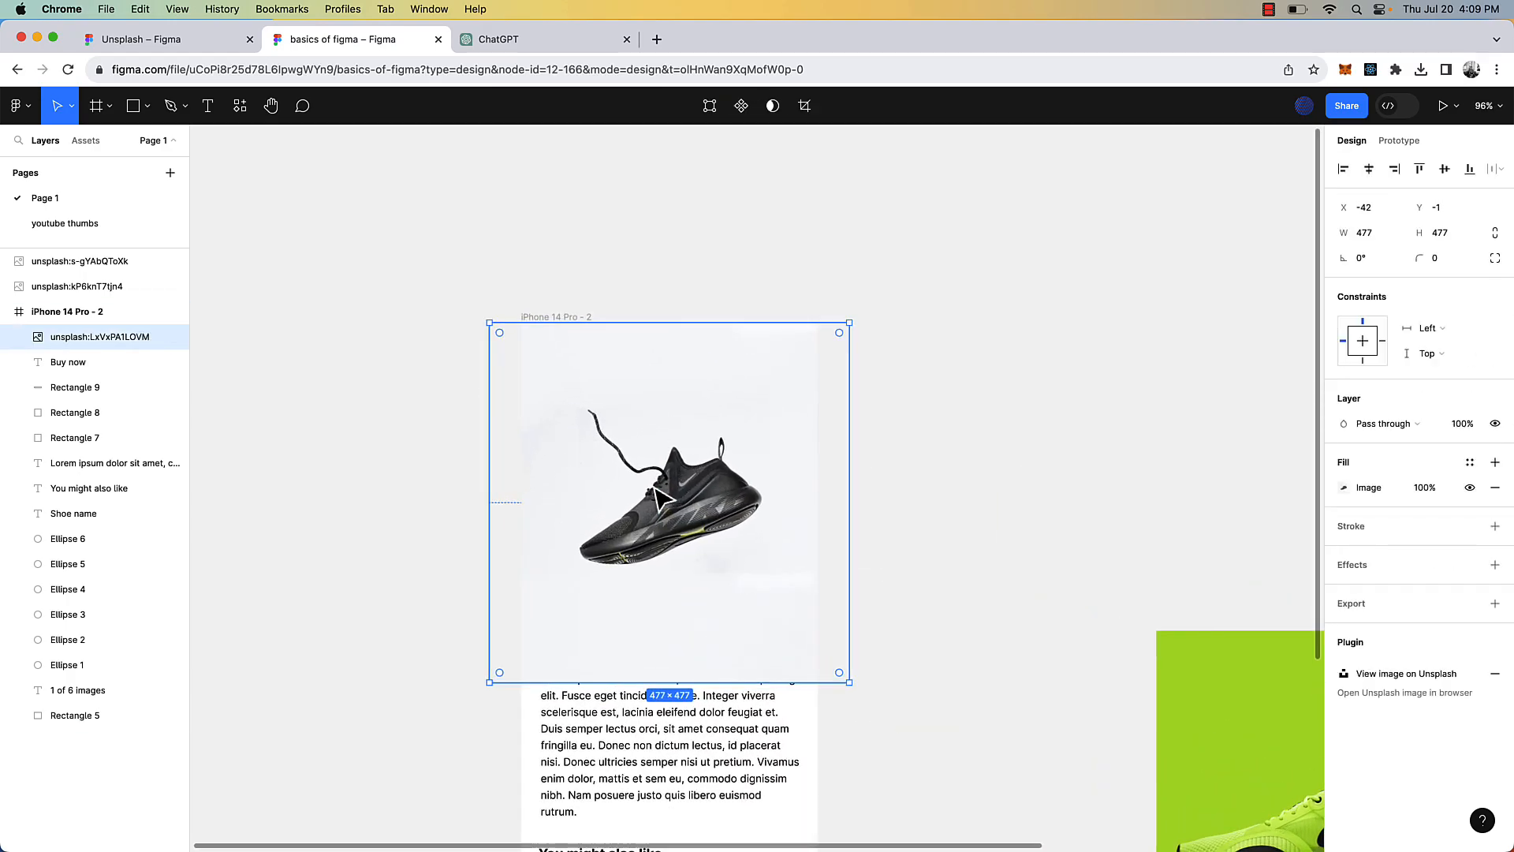
- Set the black shoe photo's fill mode to Crop and crop it to about 321 × 274 px, within the main image placeholder
double_click(653, 488)
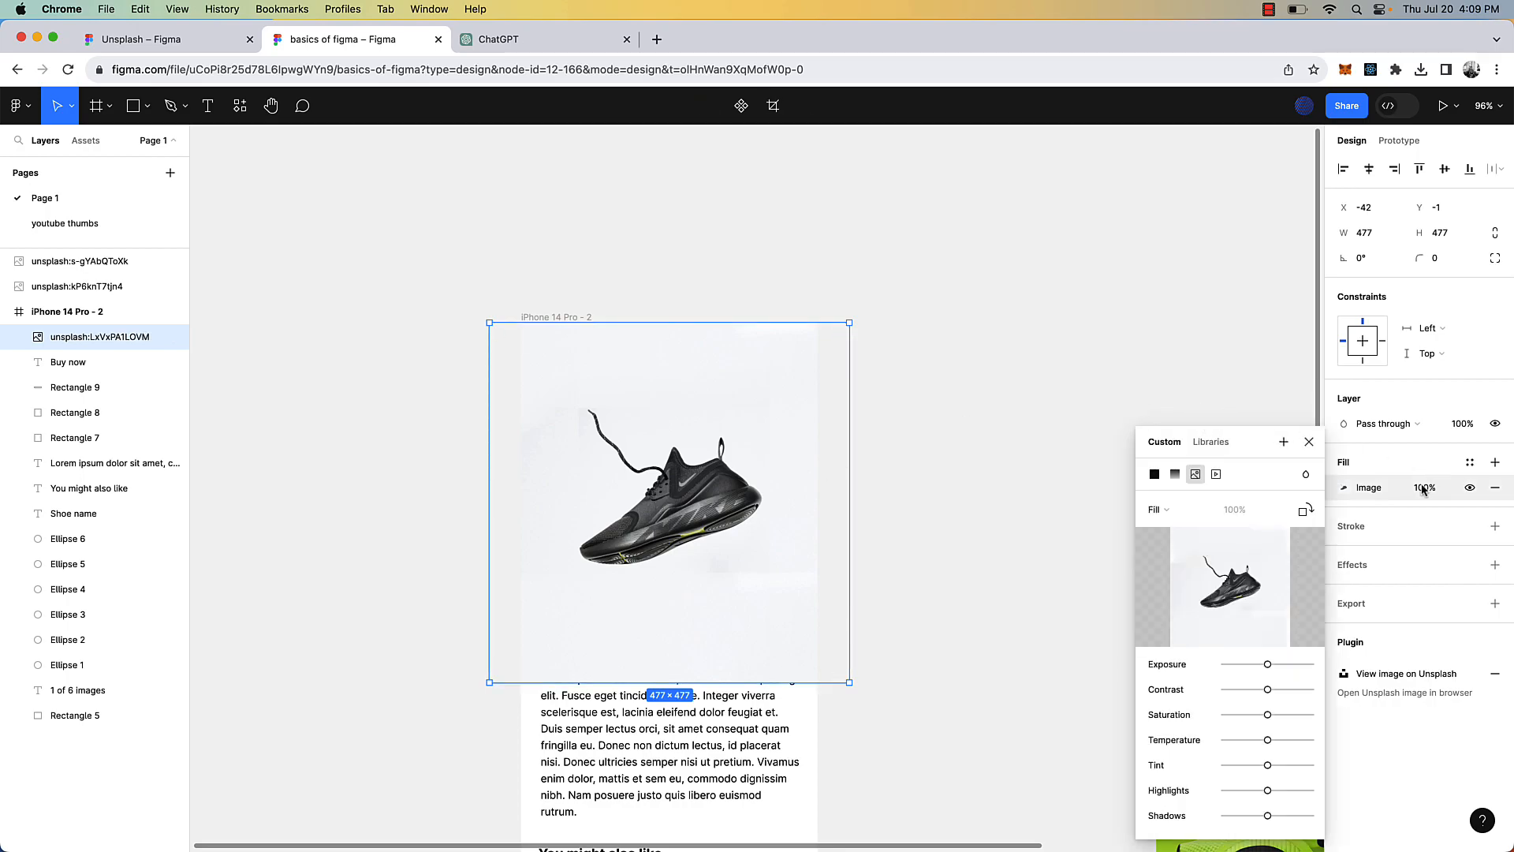
click(1347, 490)
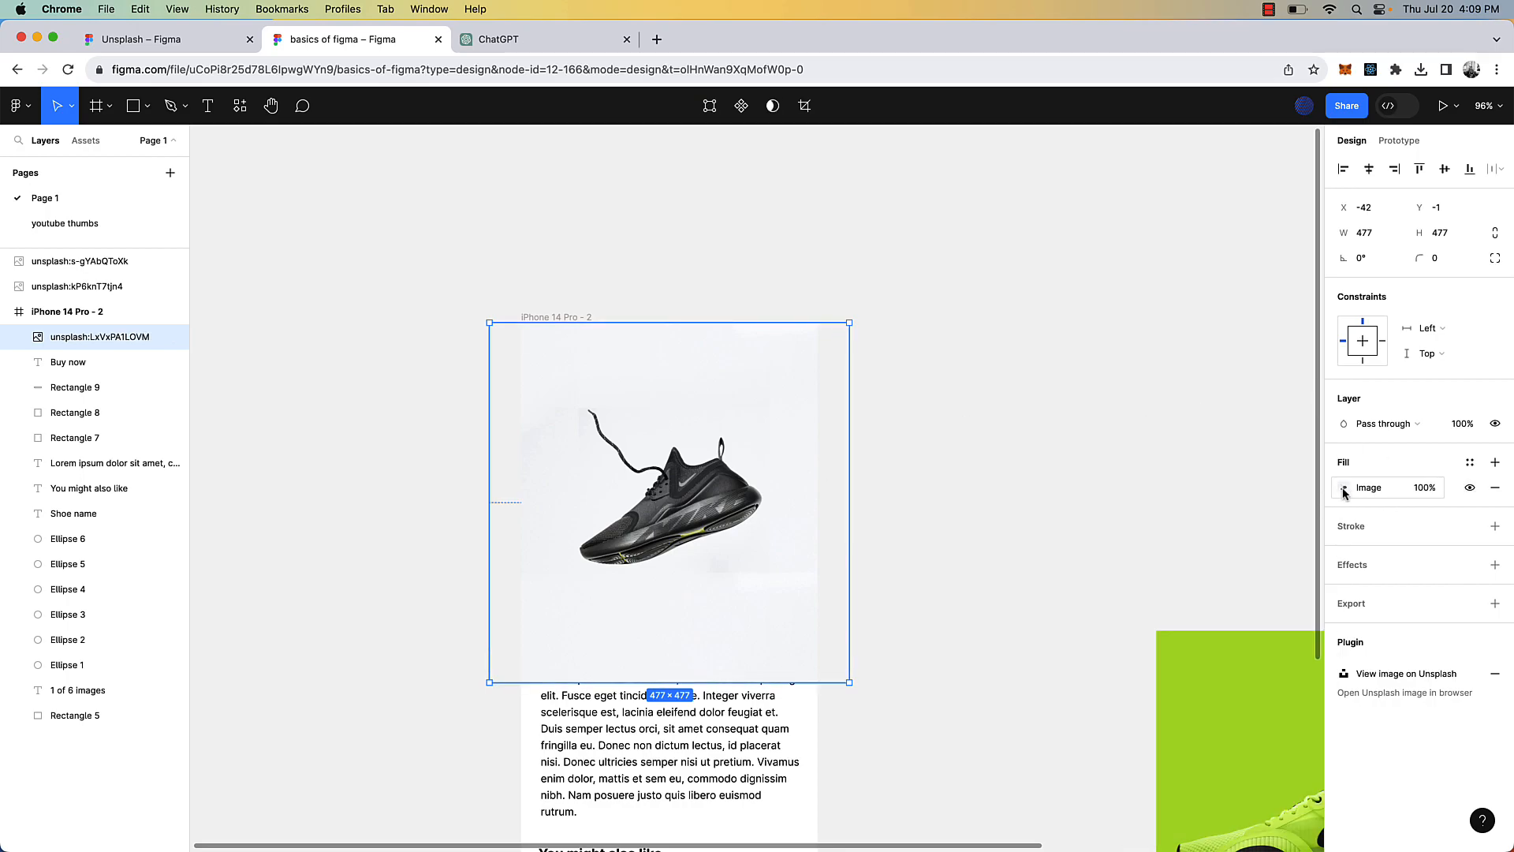
click(1345, 491)
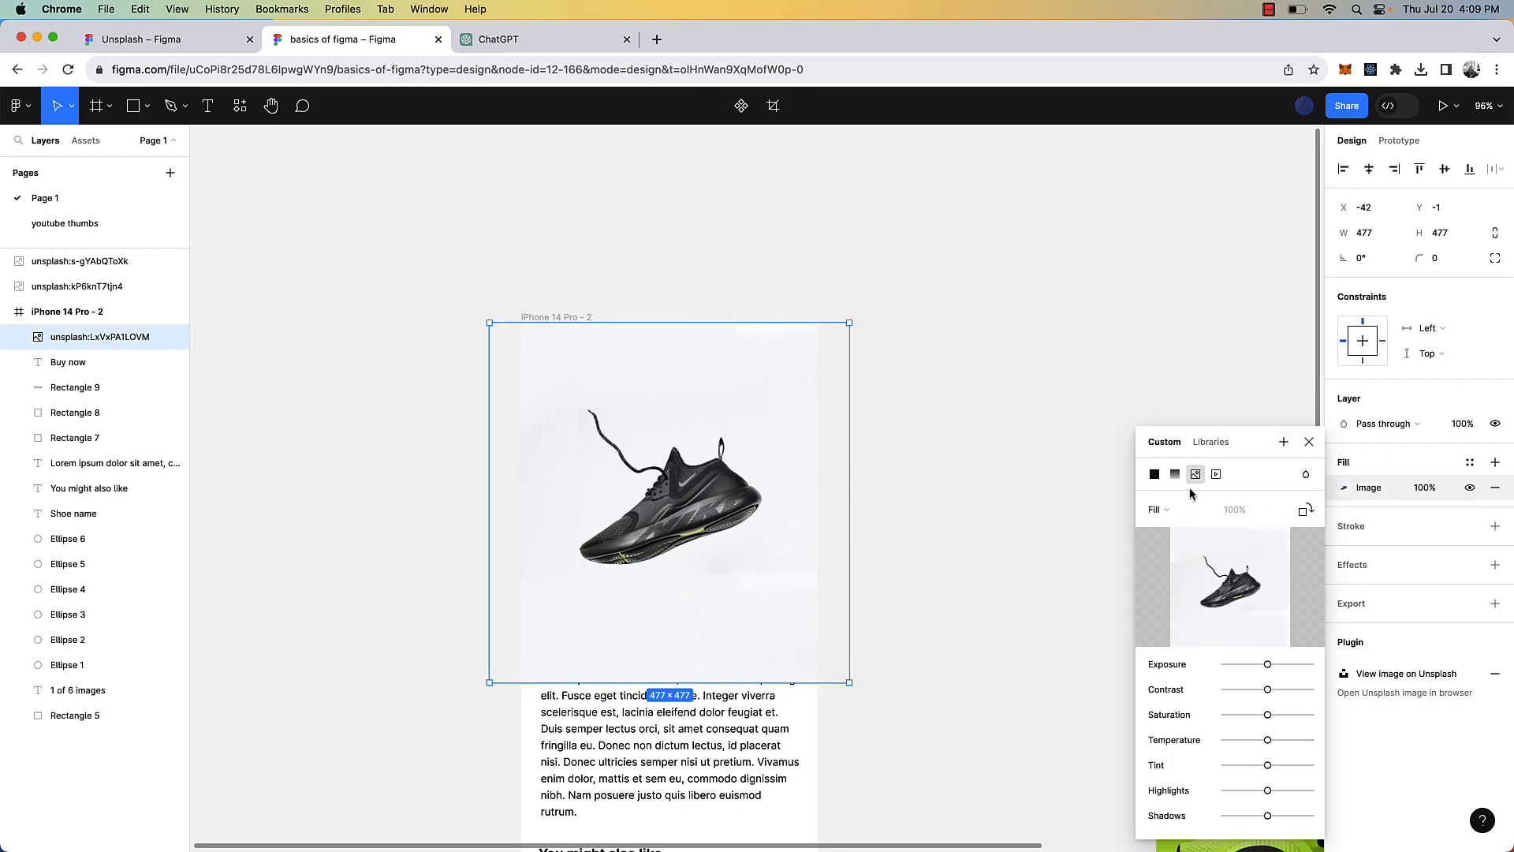
click(1163, 511)
click(1165, 547)
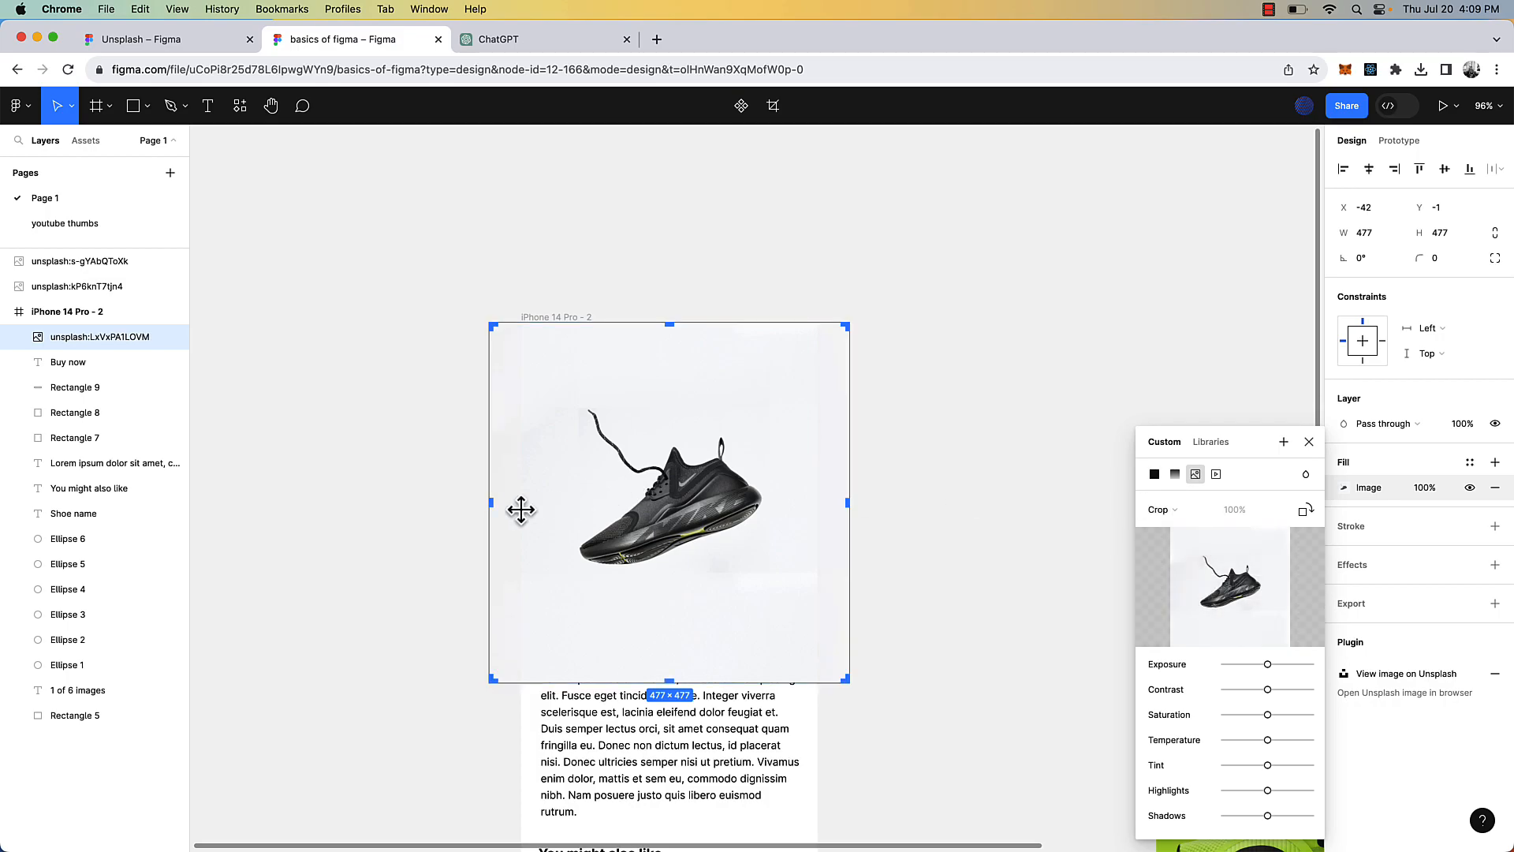
drag(492, 507, 544, 501)
drag(699, 681, 698, 579)
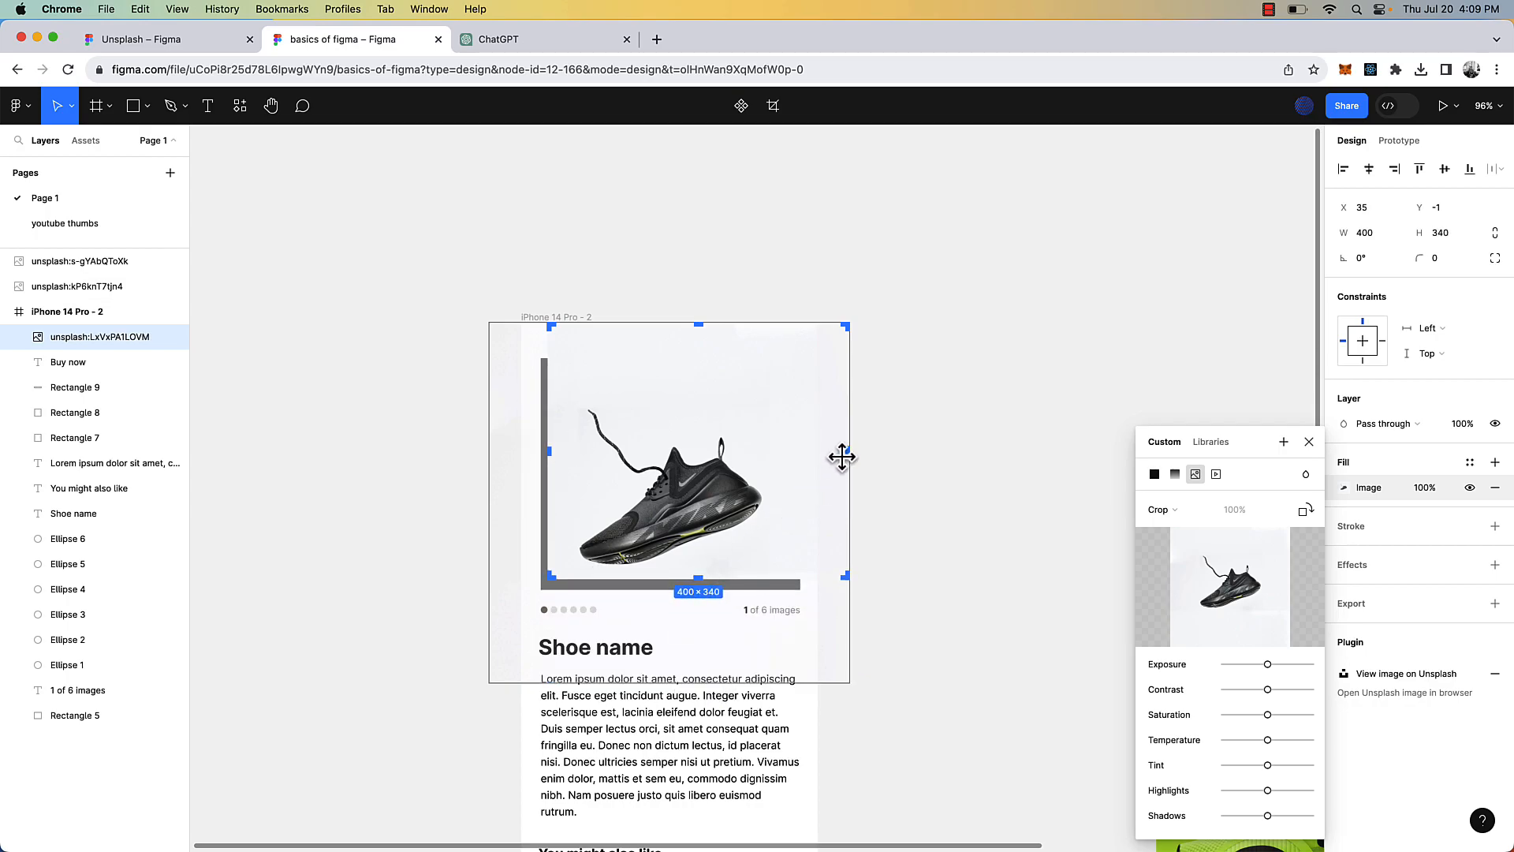
drag(846, 455, 787, 457)
drag(666, 325, 665, 374)
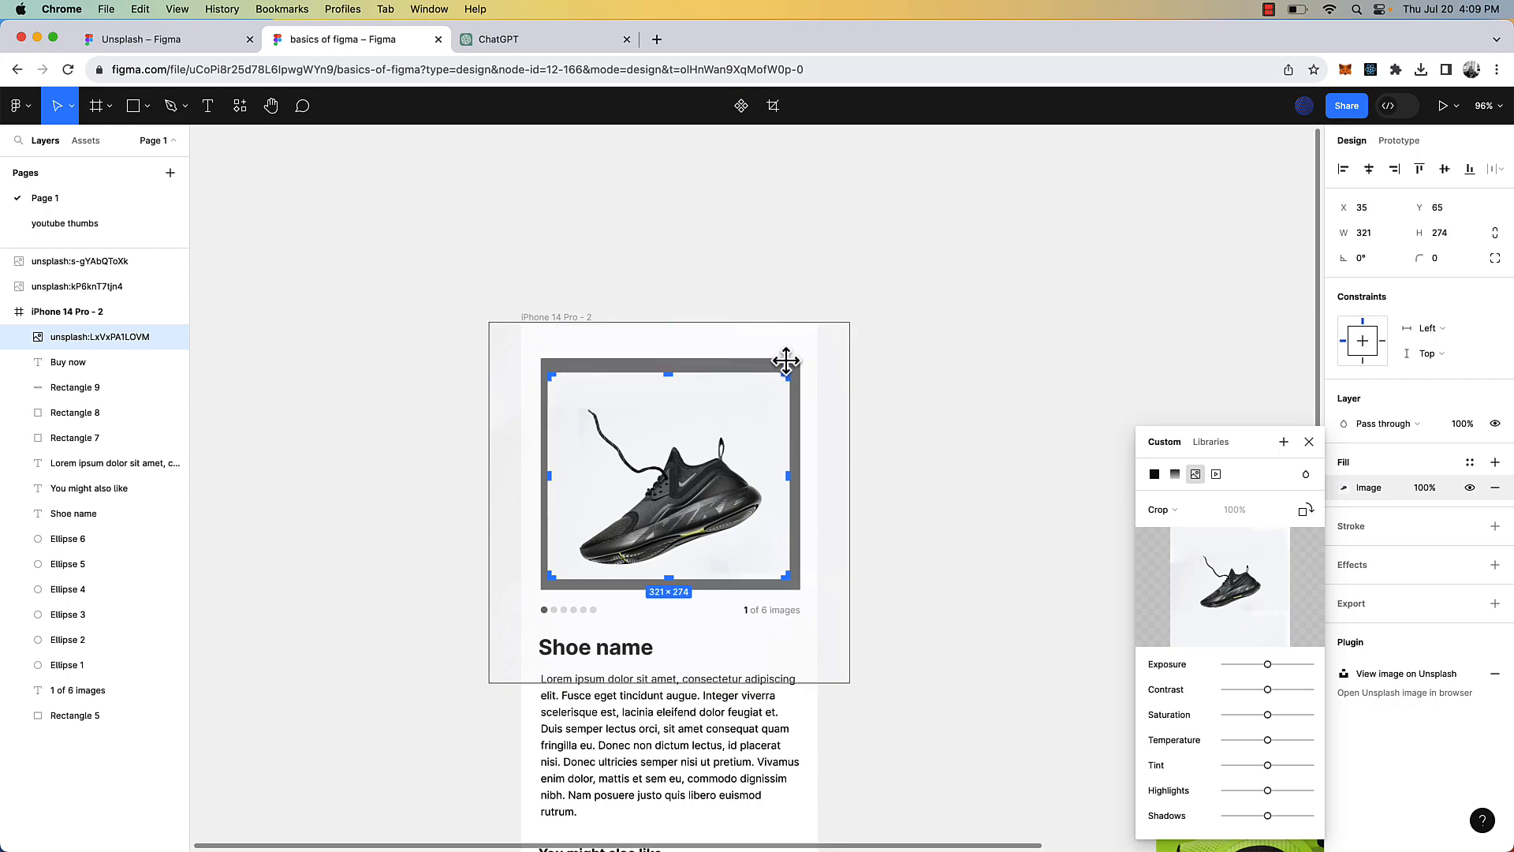
click(854, 375)
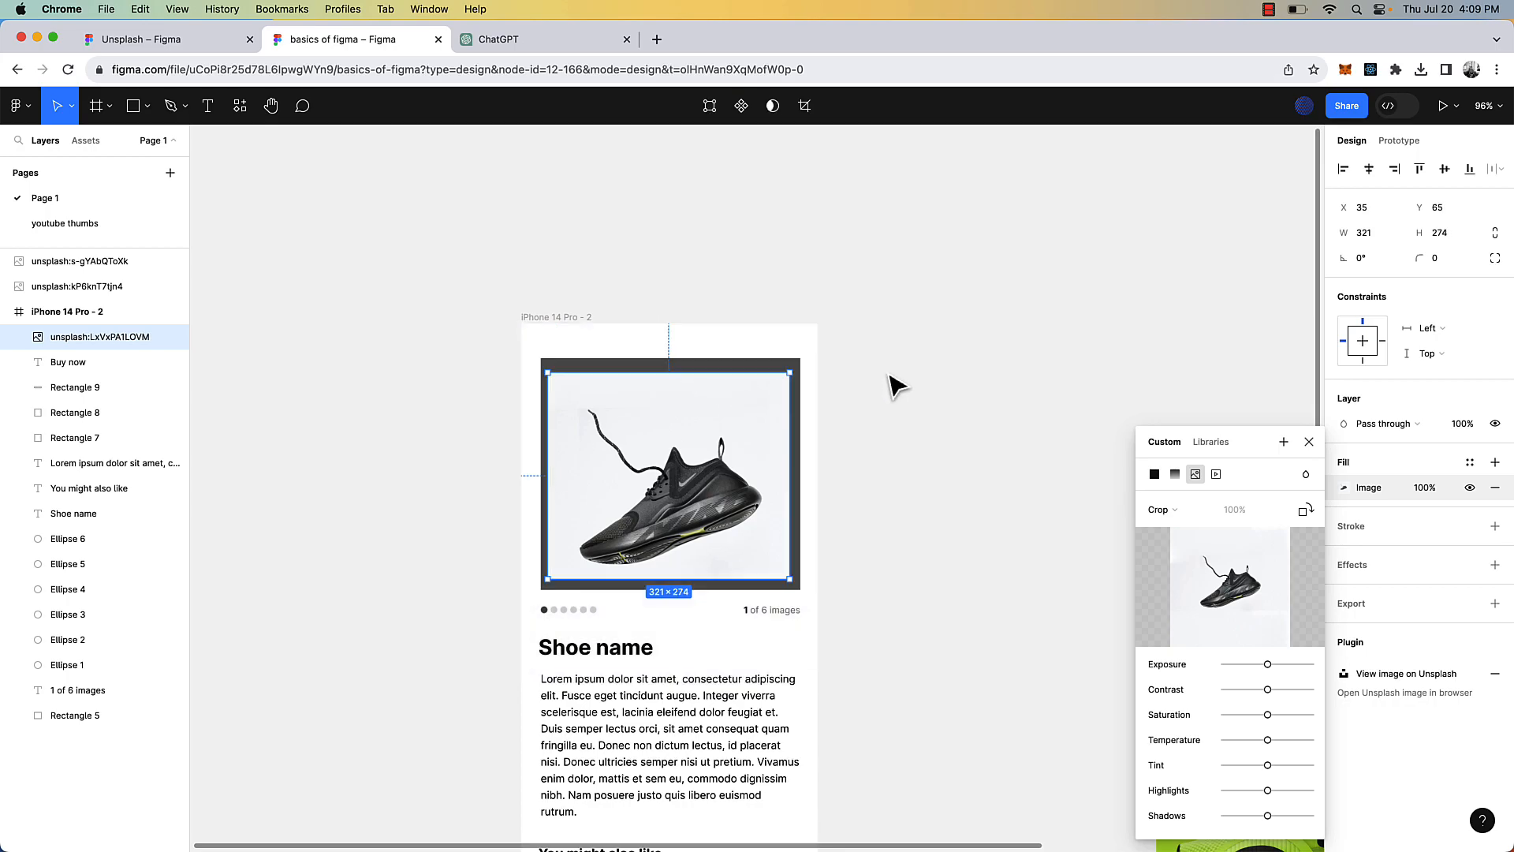
- Fill the main placeholder rectangle behind the photo with the light background colour sampled from the shoe photo
click(763, 360)
scroll(763, 360, up, 3)
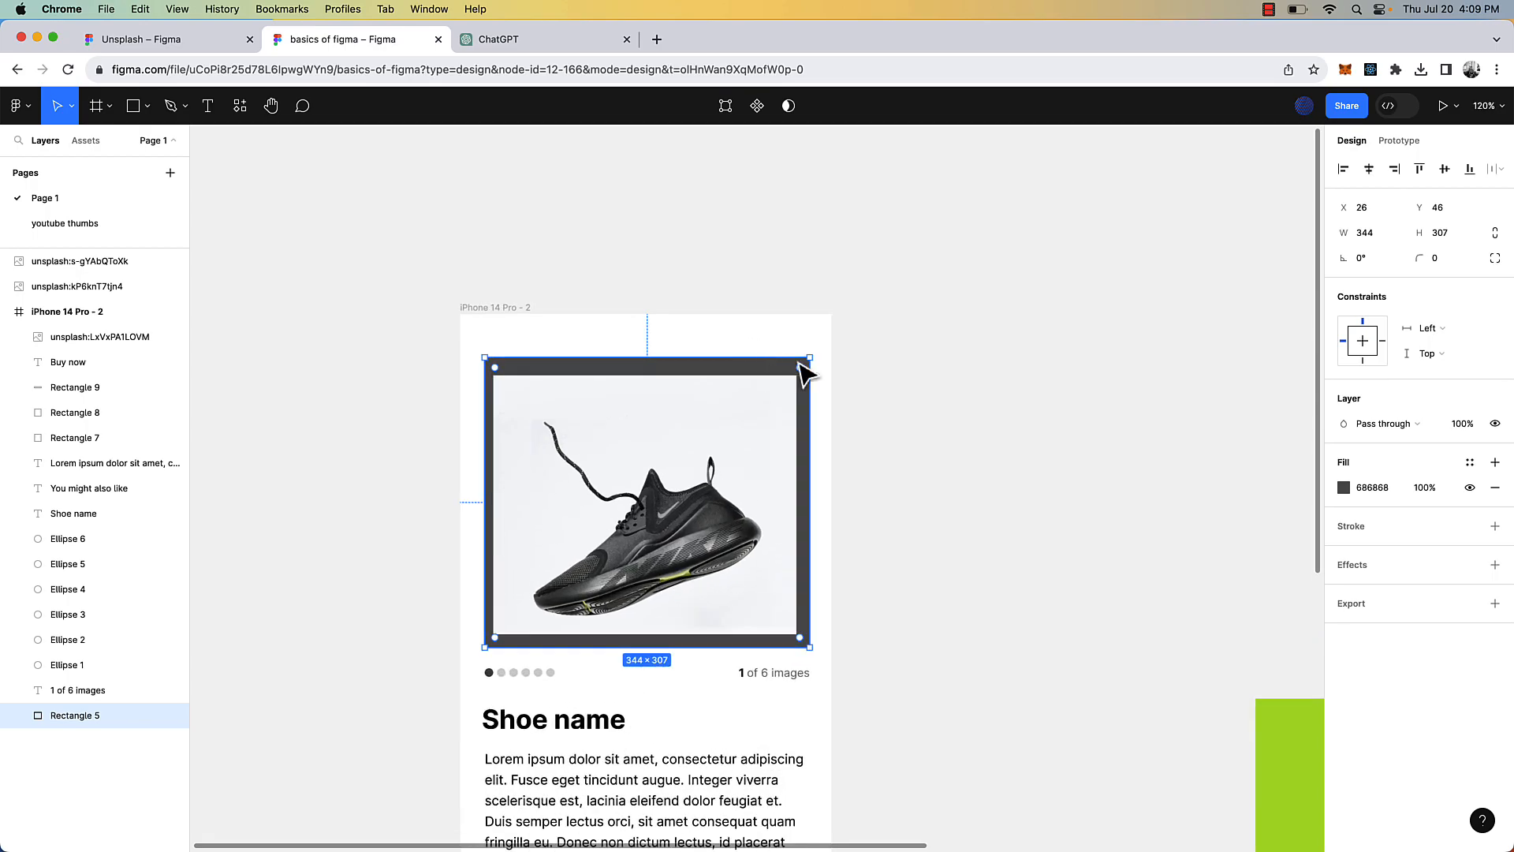
click(1344, 488)
click(1152, 665)
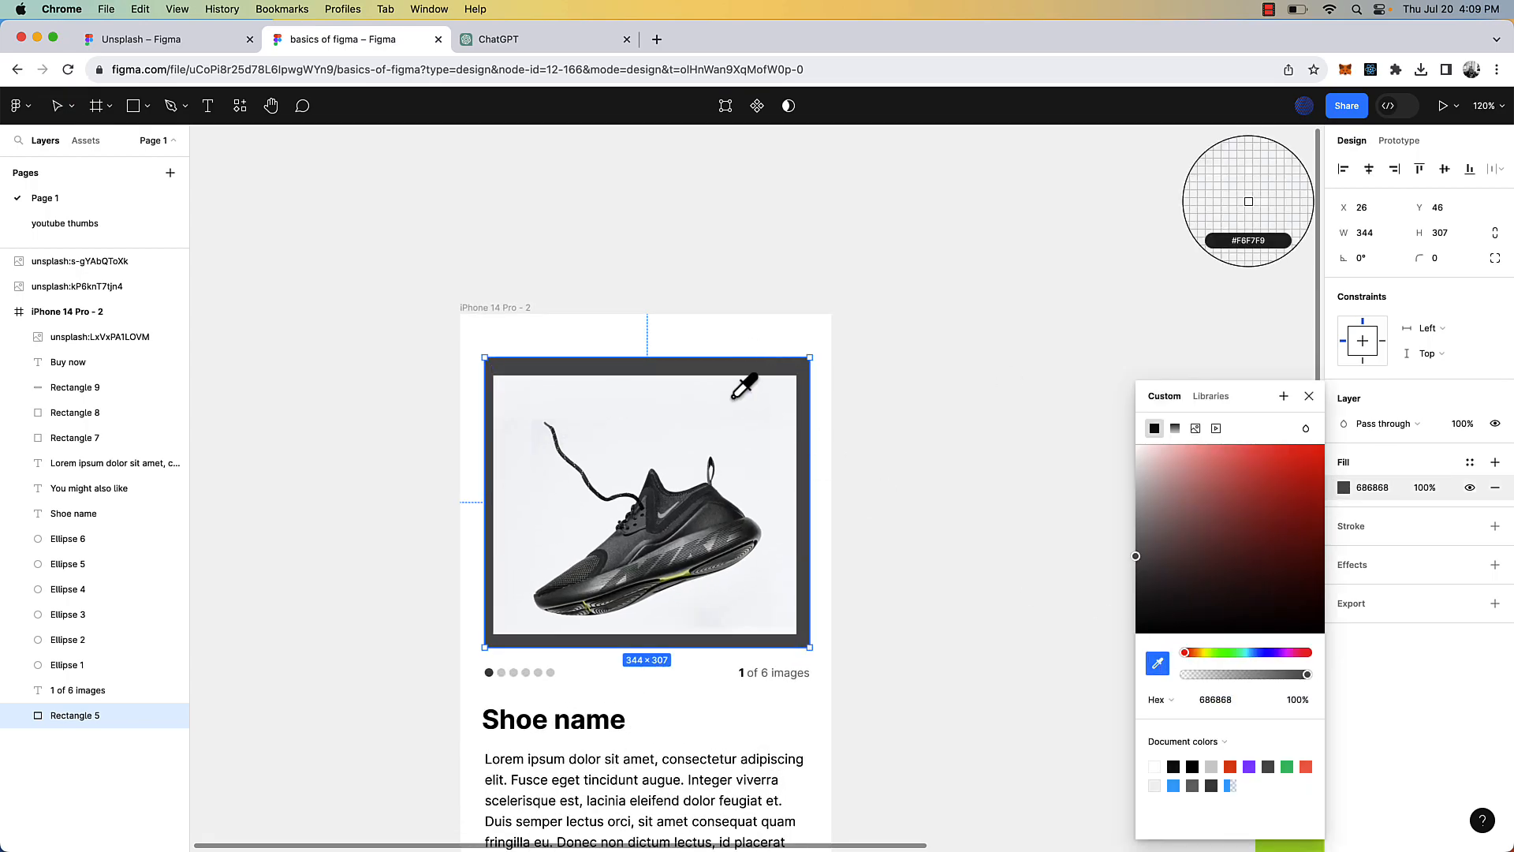
click(733, 409)
click(885, 365)
scroll(724, 454, down, 2)
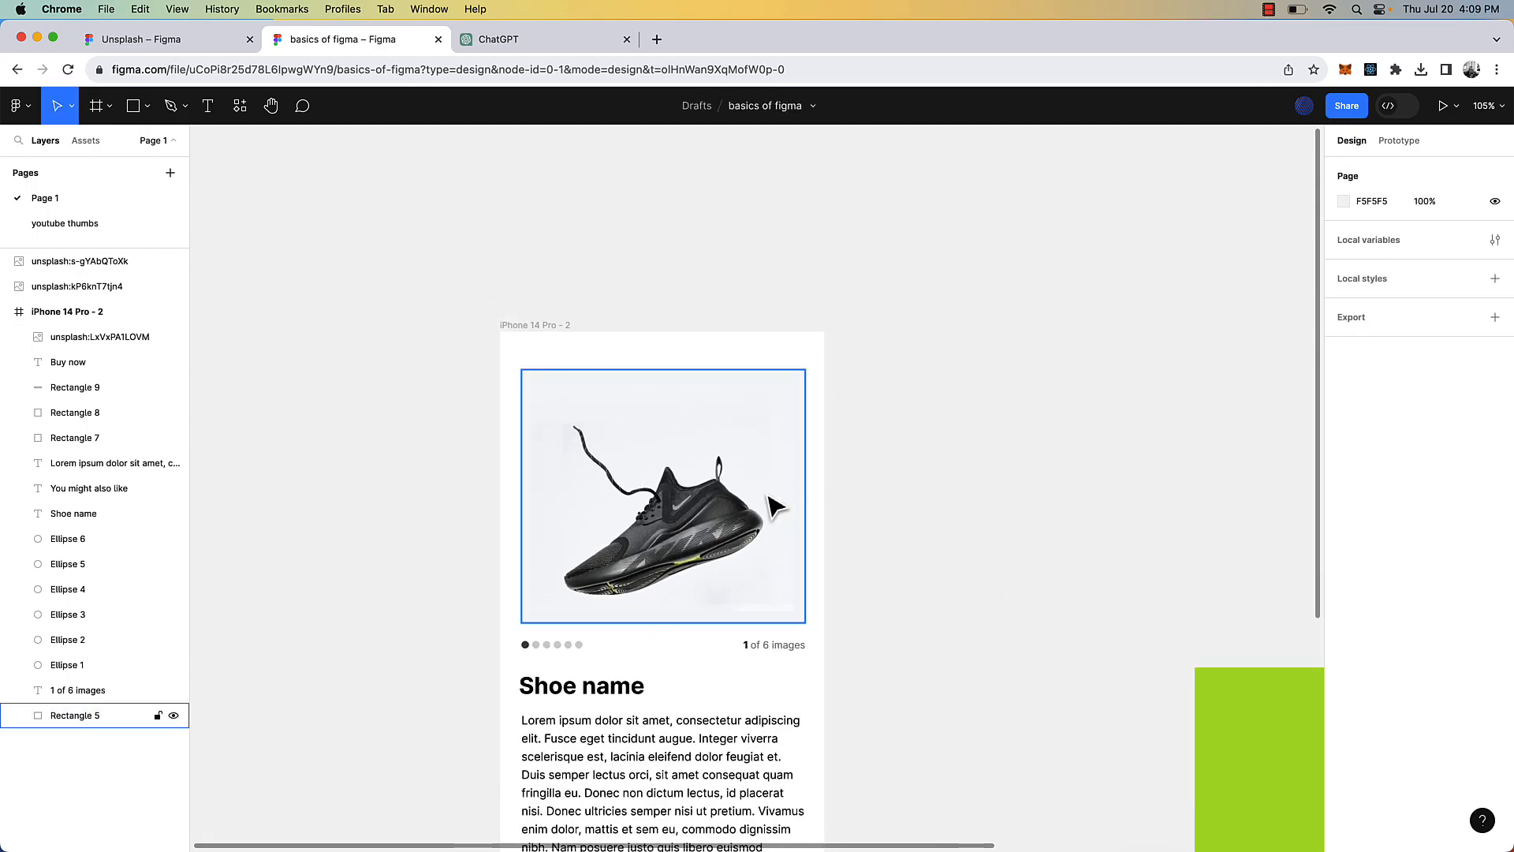
- Reposition the black shoe photo over the main placeholder and crop it from the upper edge to about 321 × 245 px
click(755, 514)
drag(755, 514, 684, 497)
double_click(684, 494)
drag(661, 384, 660, 407)
key(Escape)
scroll(942, 398, down, 4)
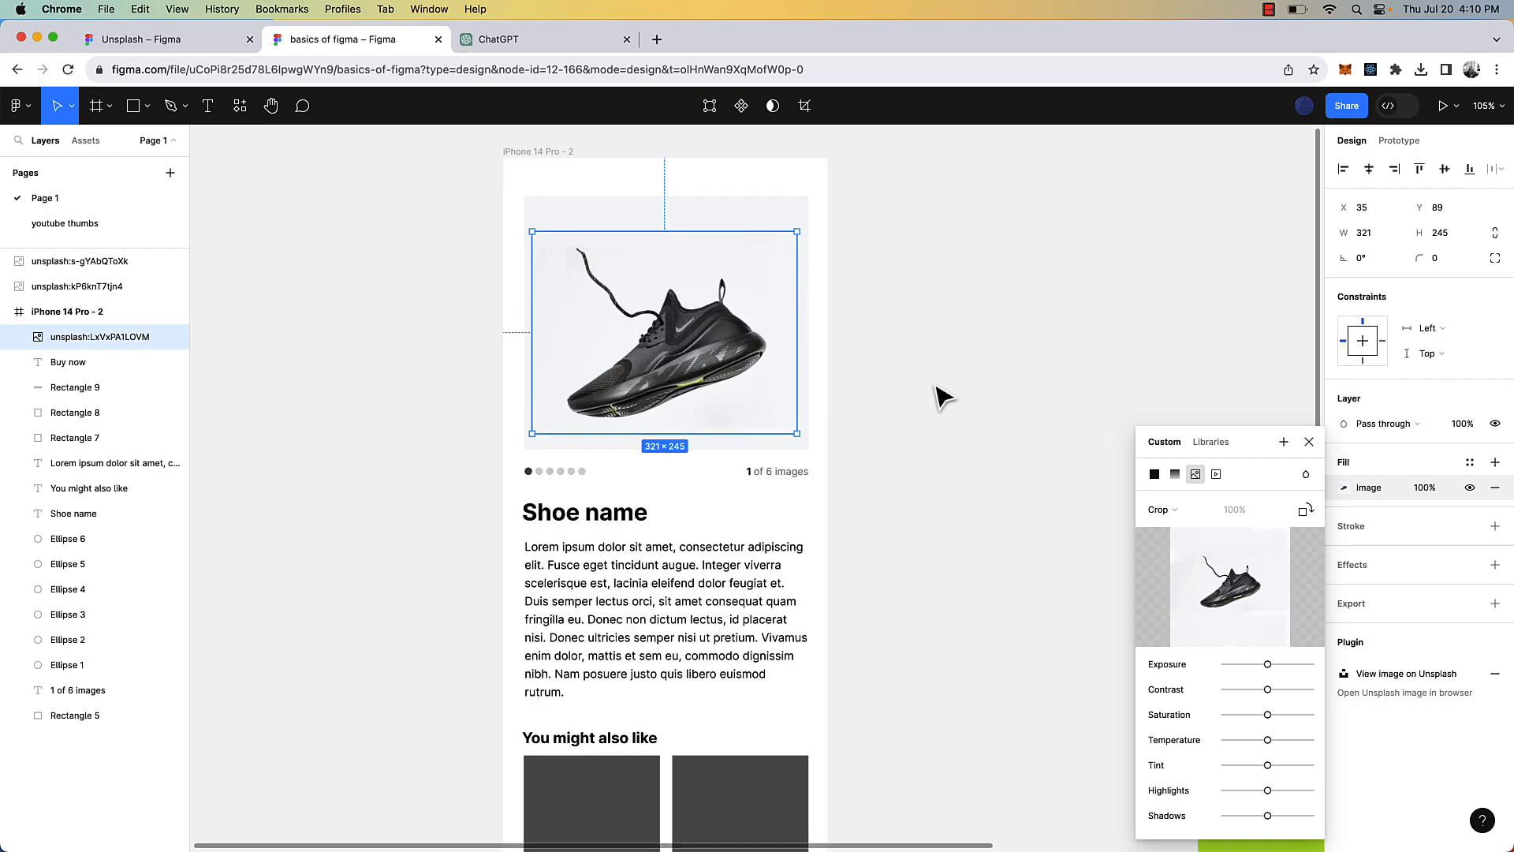
click(945, 398)
scroll(920, 513, down, 3)
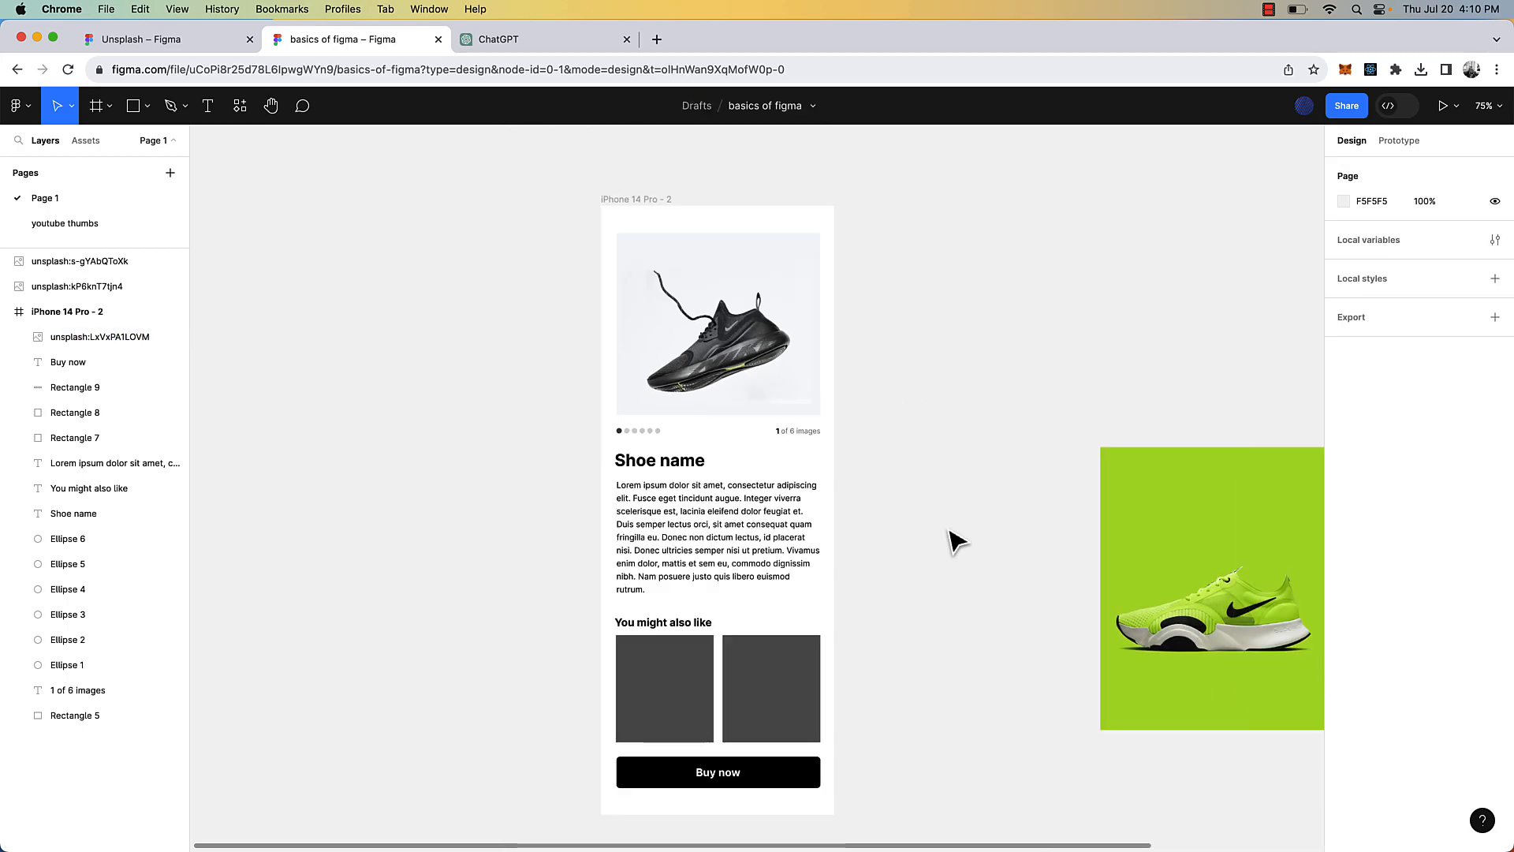
scroll(781, 694, down, 3)
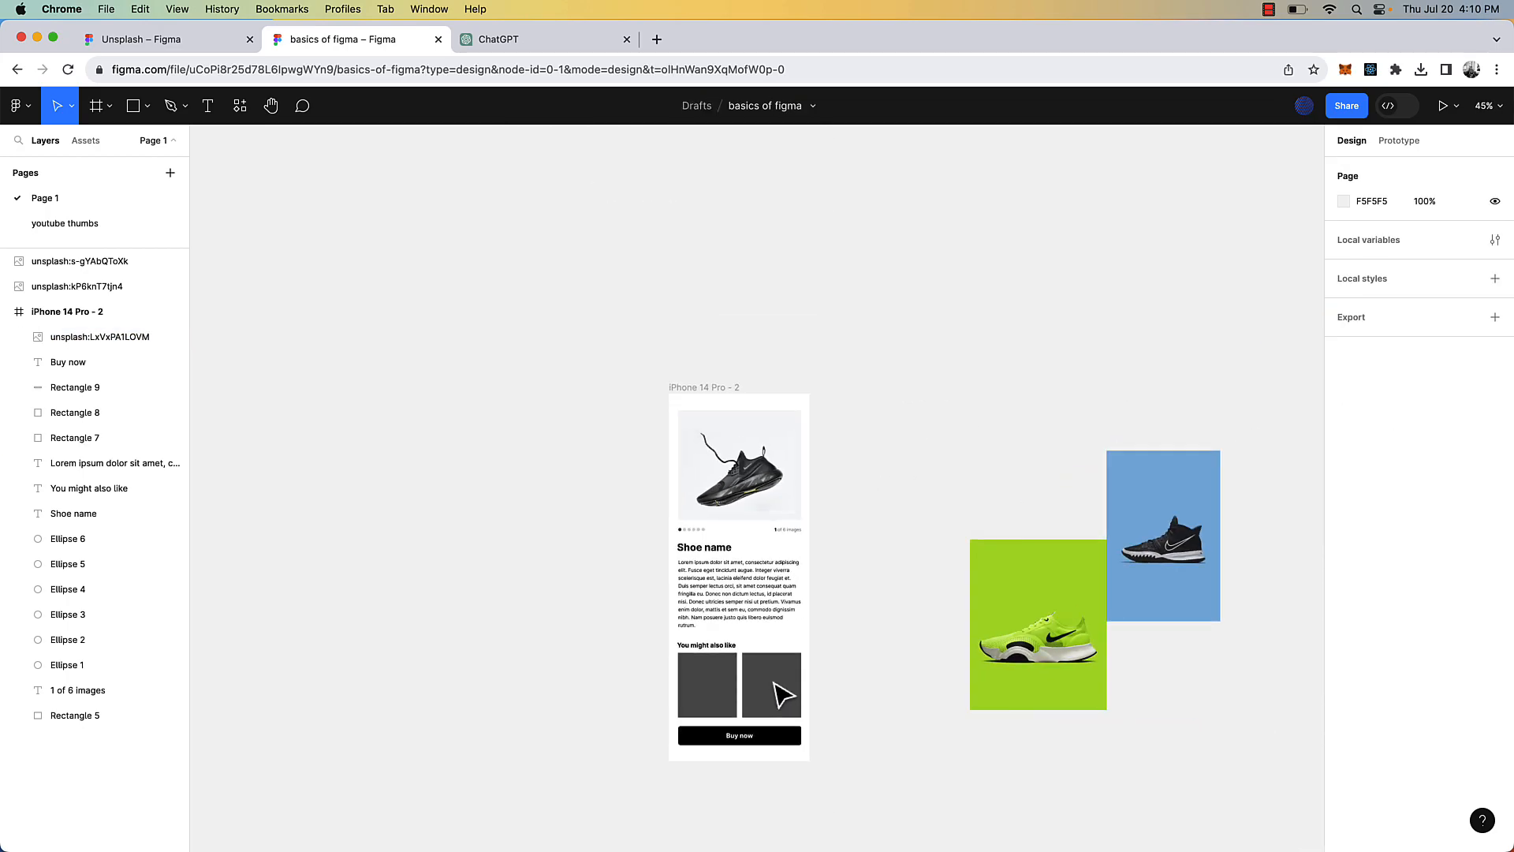
- Move the green and blue shoe photos over the two "You might also like" placeholders, scaling them down to fit
scroll(777, 691, up, 1)
drag(1091, 633, 710, 643)
drag(831, 505, 720, 645)
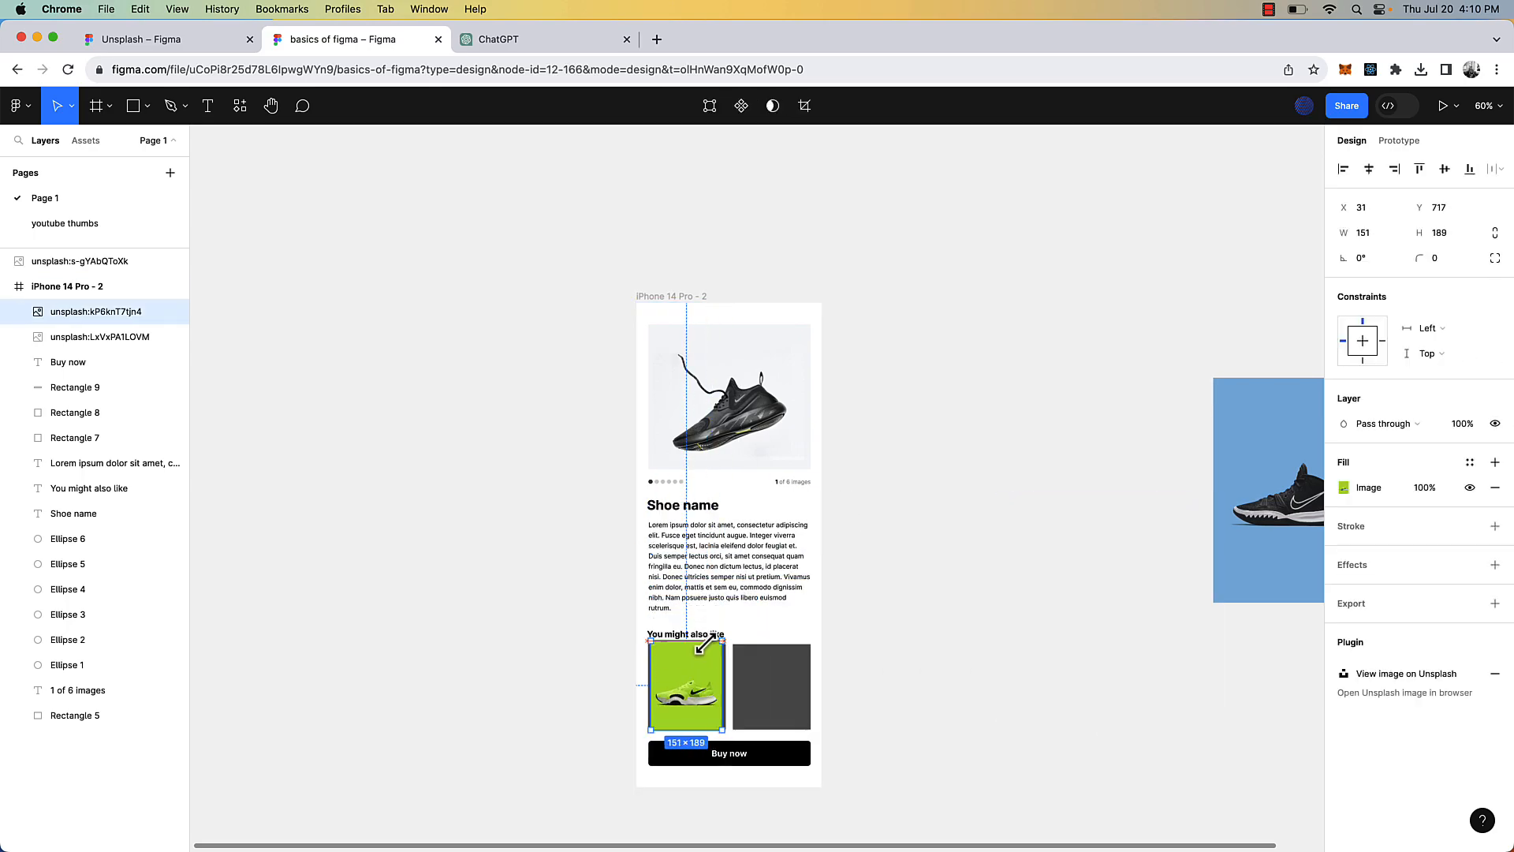
drag(1273, 502, 761, 661)
scroll(761, 661, up, 5)
drag(970, 374, 790, 640)
- Crop the blue-background shoe photo to about 154 × 114 px and position it within its "You might also like" placeholder
scroll(790, 640, down, 2)
drag(731, 614, 813, 577)
double_click(816, 579)
drag(814, 476, 814, 545)
drag(813, 726, 813, 676)
drag(767, 656, 767, 641)
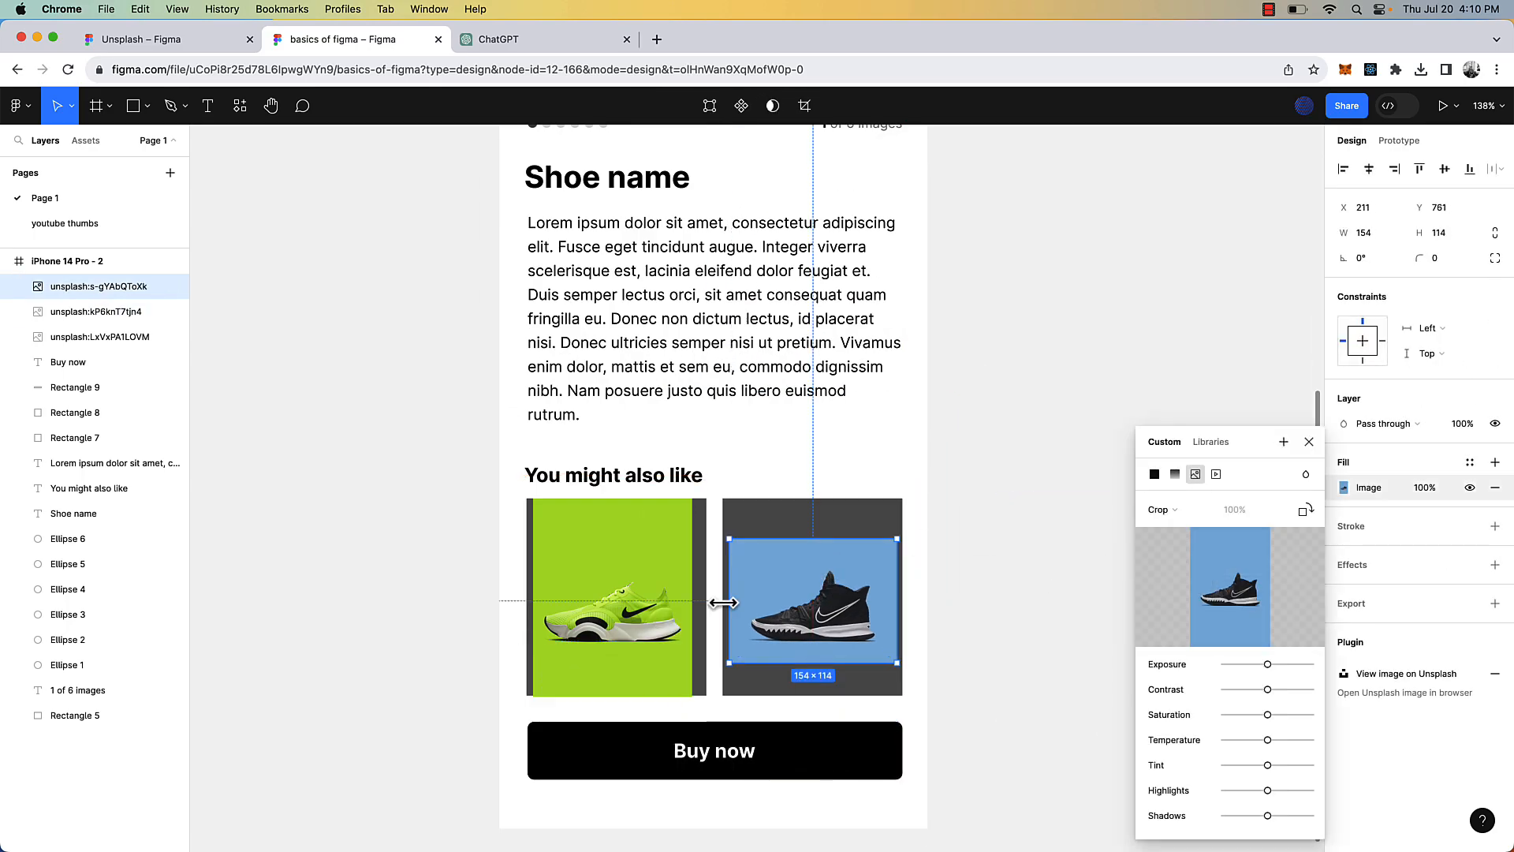
drag(730, 533, 723, 499)
drag(897, 664, 902, 696)
- Crop the green shoe photo's upper and lower edges, and fill both placeholders with background colours matching their photos
double_click(665, 541)
drag(618, 501, 617, 529)
drag(614, 695, 614, 668)
click(699, 597)
click(636, 595)
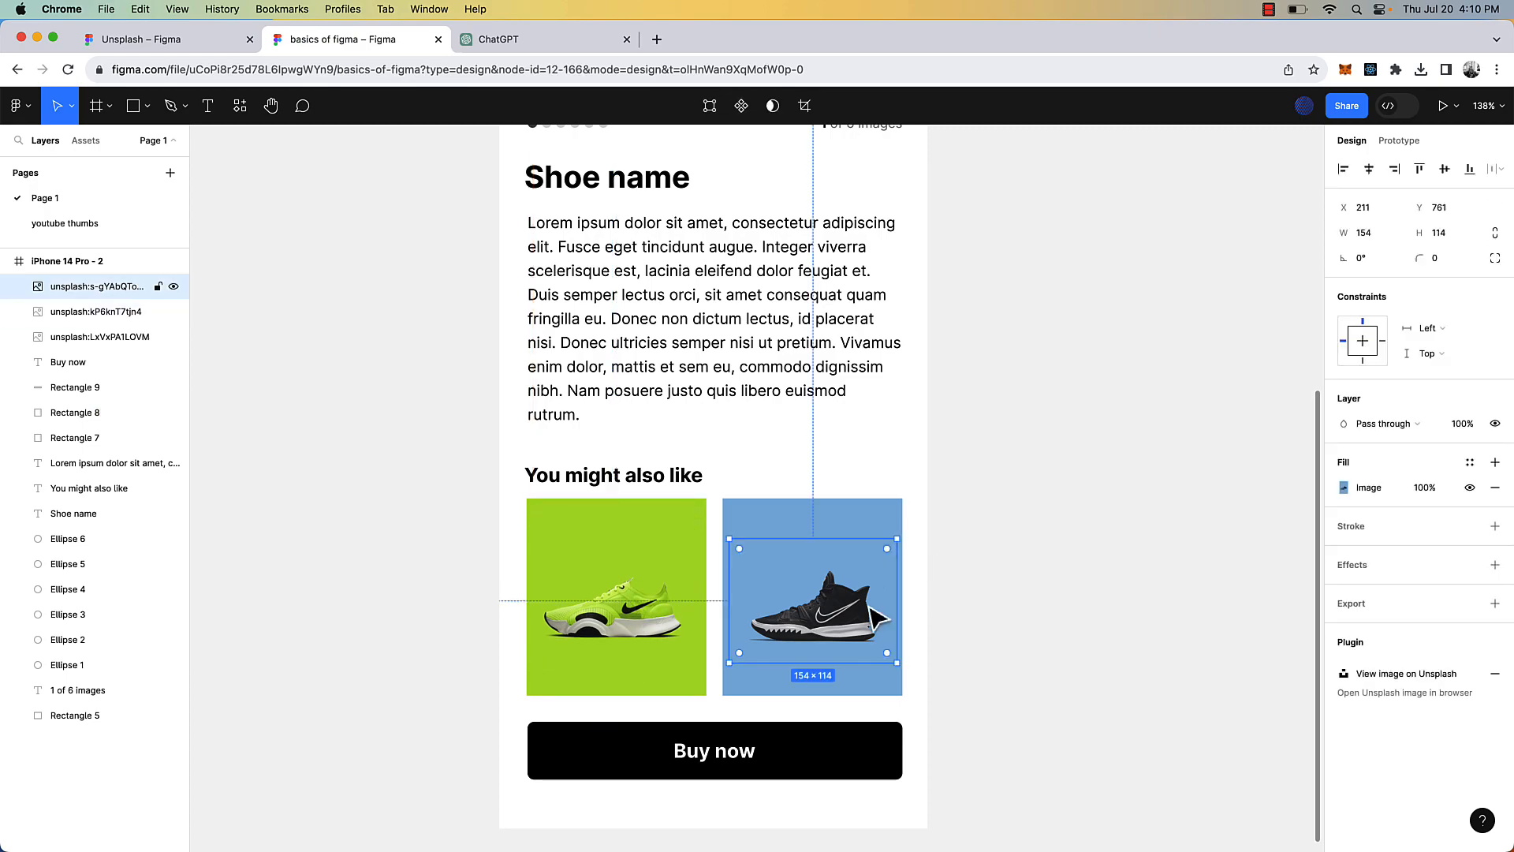
click(850, 627)
click(1077, 600)
- Review the product page mockup from the main shoe image to the Buy now button
scroll(1077, 611, down, 3)
scroll(1149, 455, up, 2)
scroll(1156, 464, up, 2)
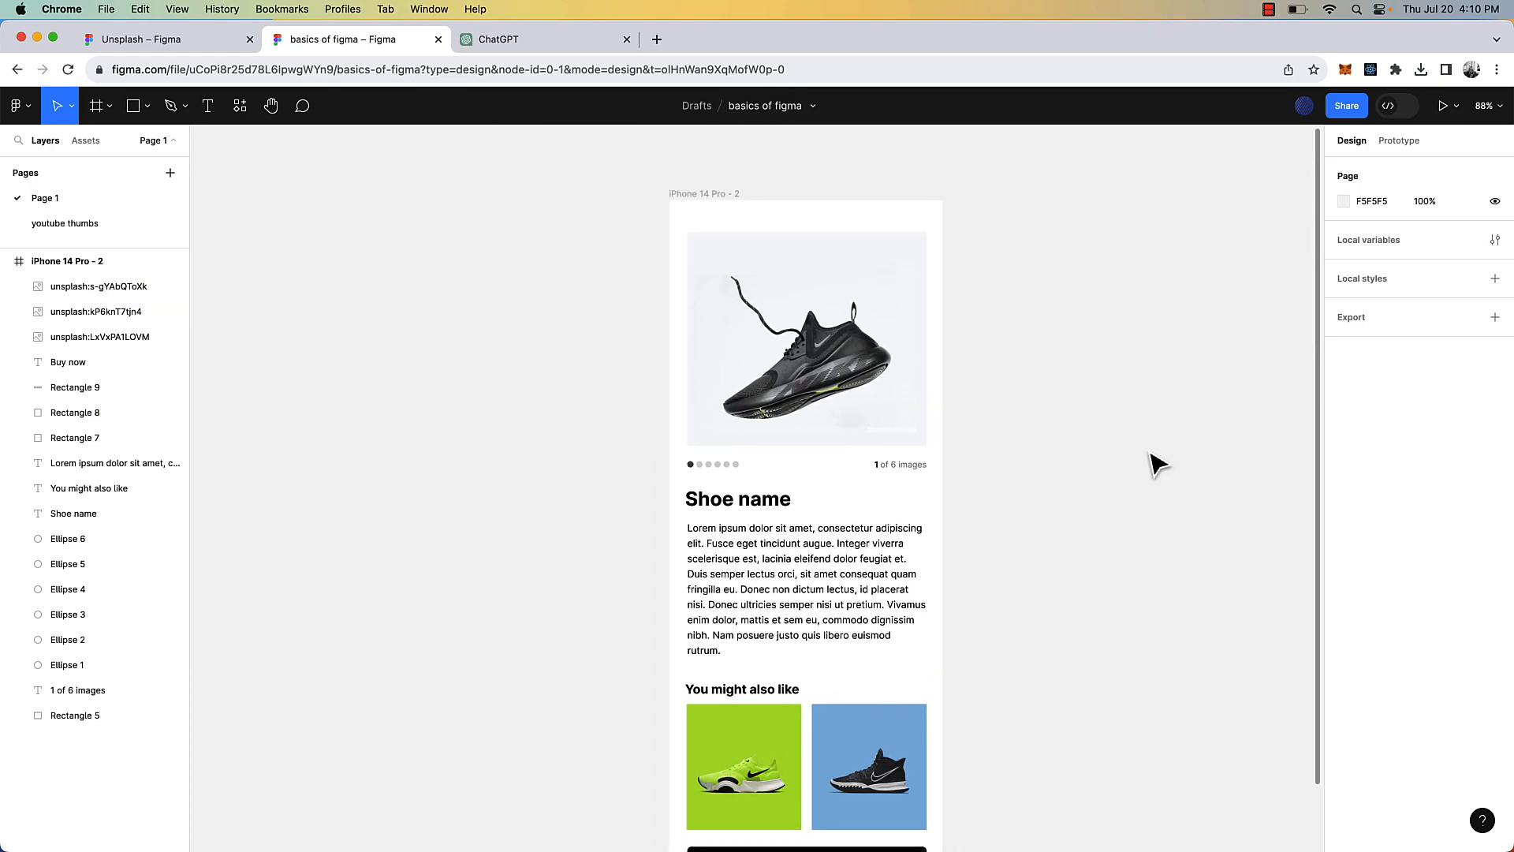
scroll(990, 501, down, 2)
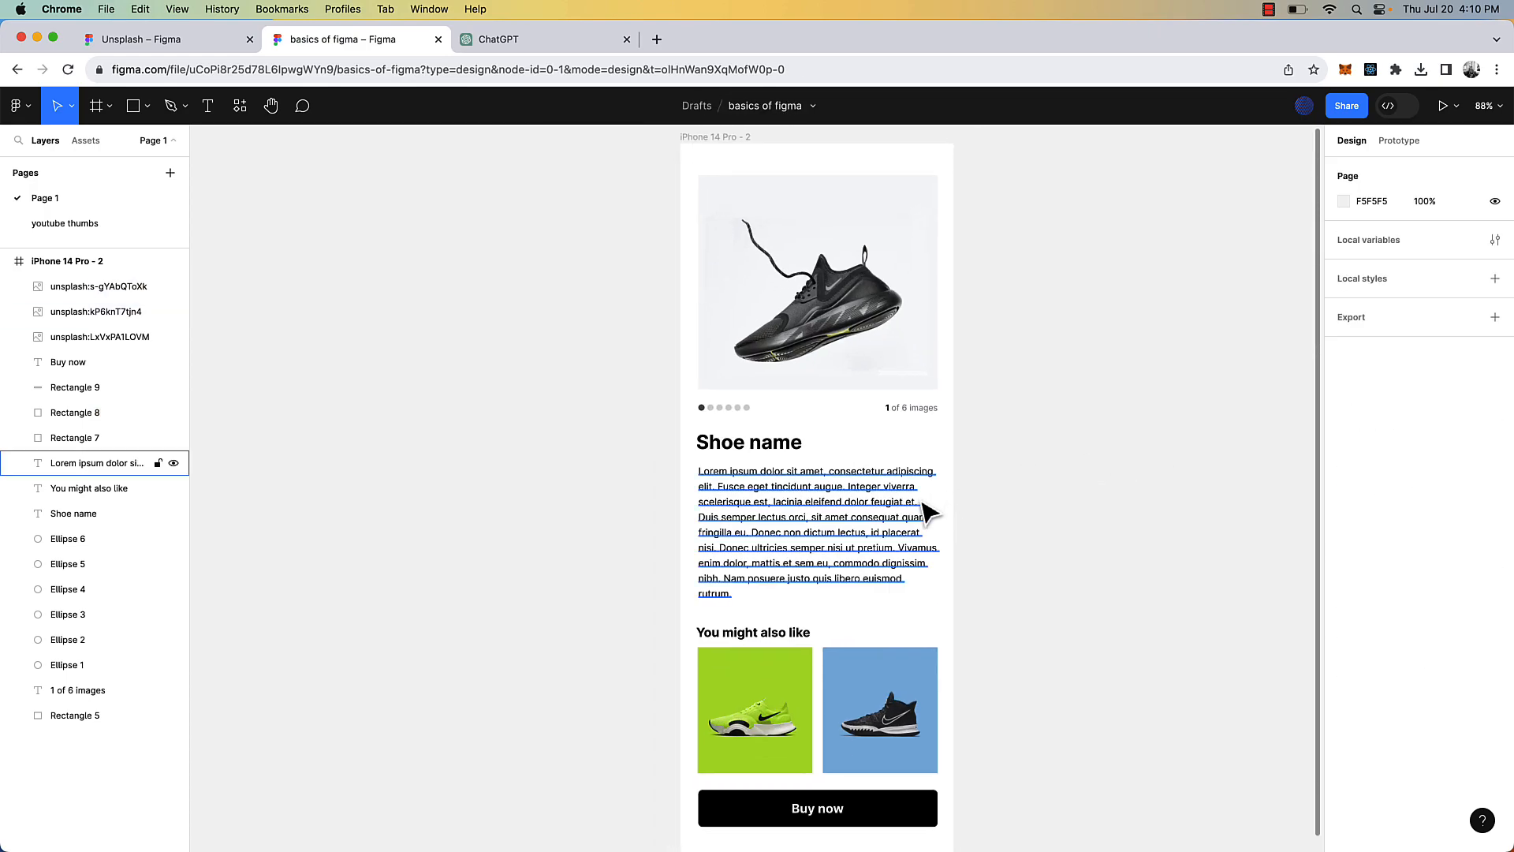
scroll(929, 509, down, 2)
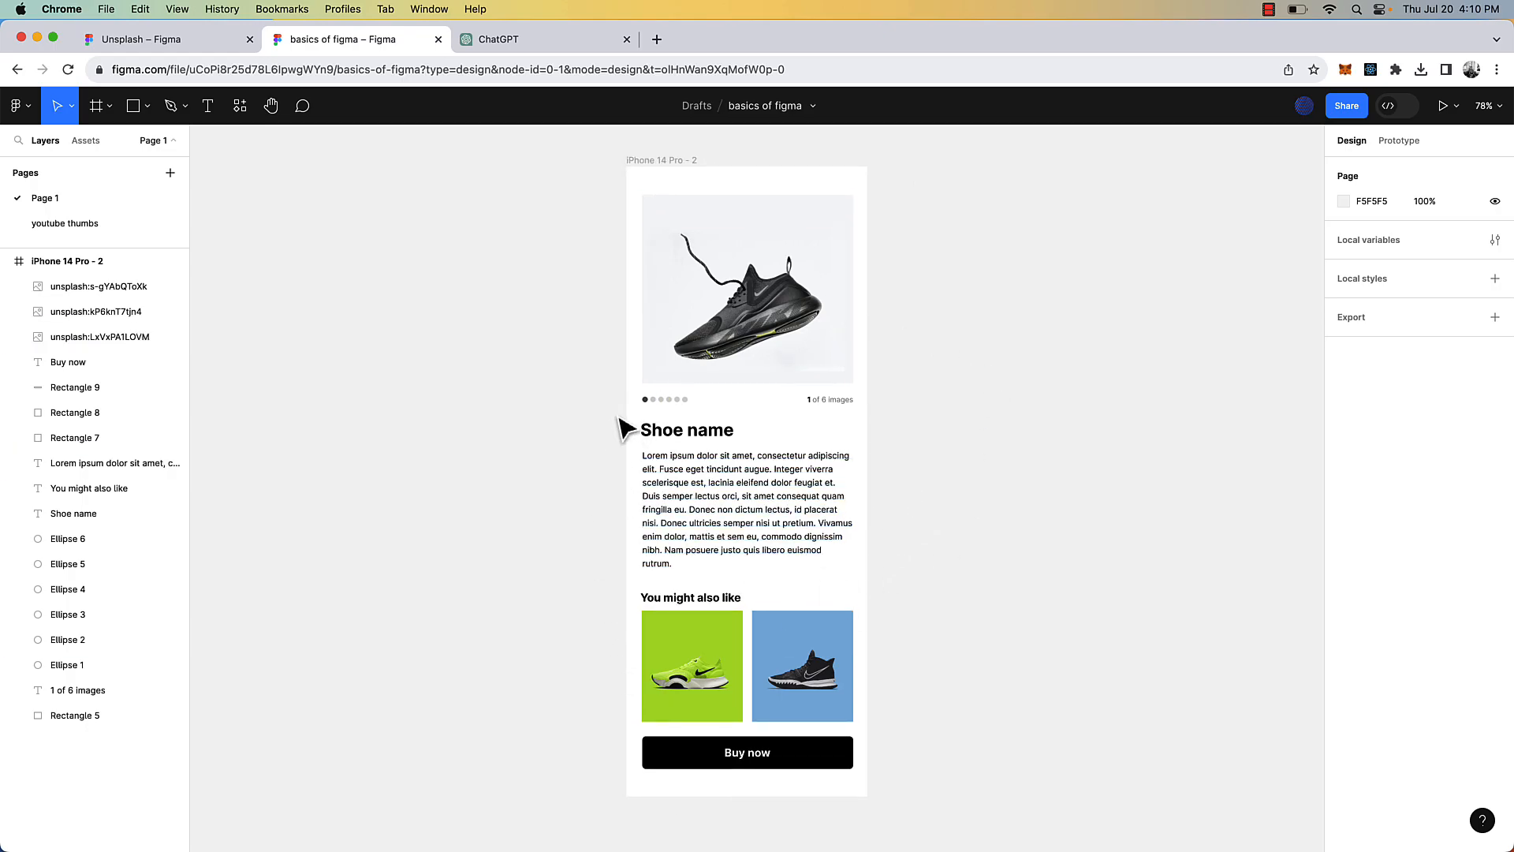
scroll(815, 378, up, 1)
scroll(737, 327, up, 1)
scroll(737, 327, down, 2)
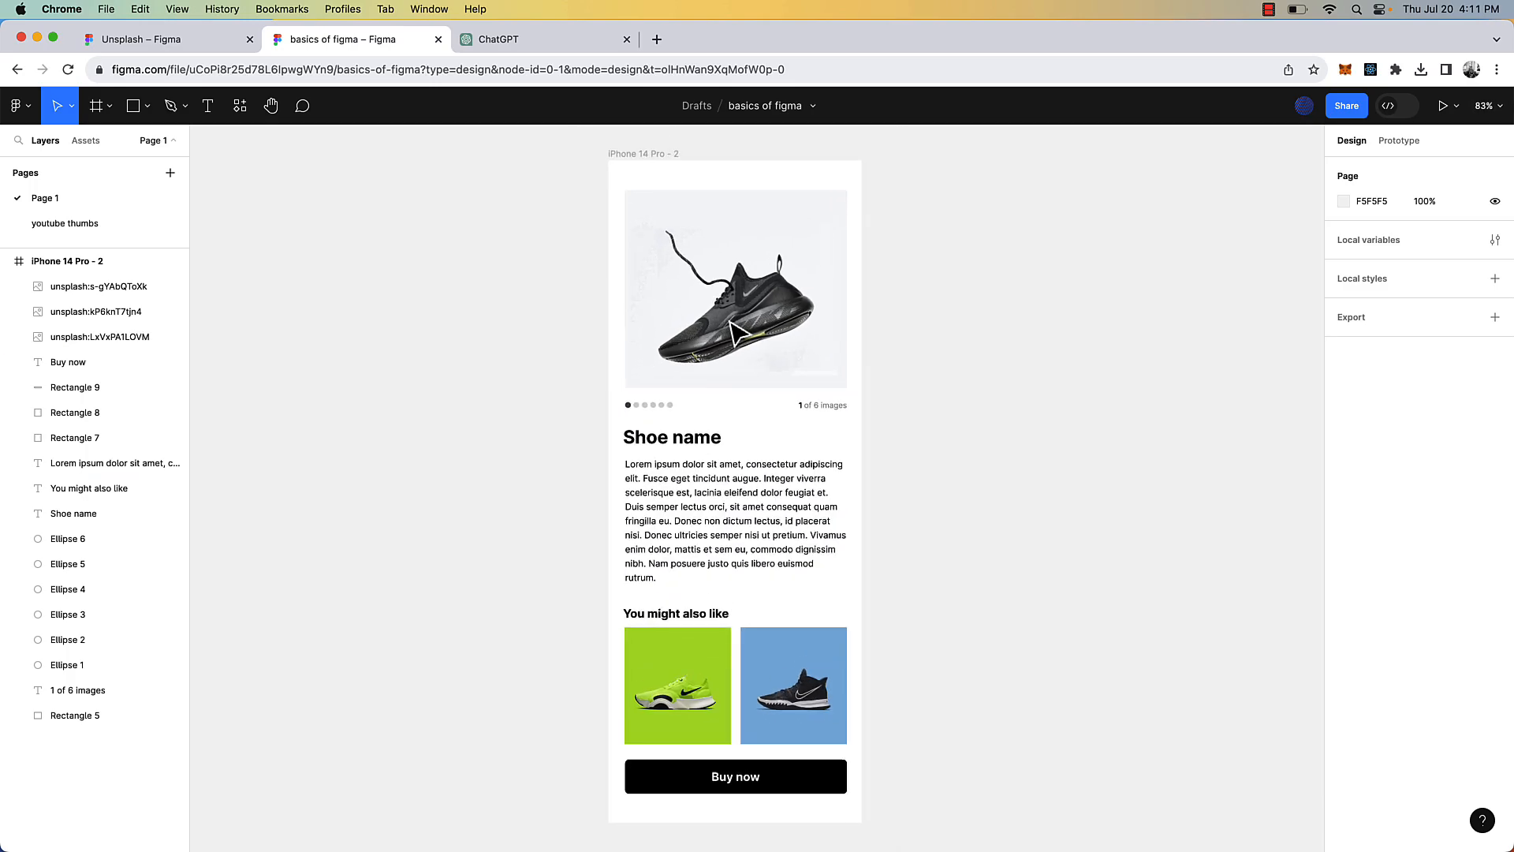
- Try widening the iPhone 14 Pro - 2 frame to 906 px, and undo the resize
click(669, 161)
drag(859, 396, 1177, 382)
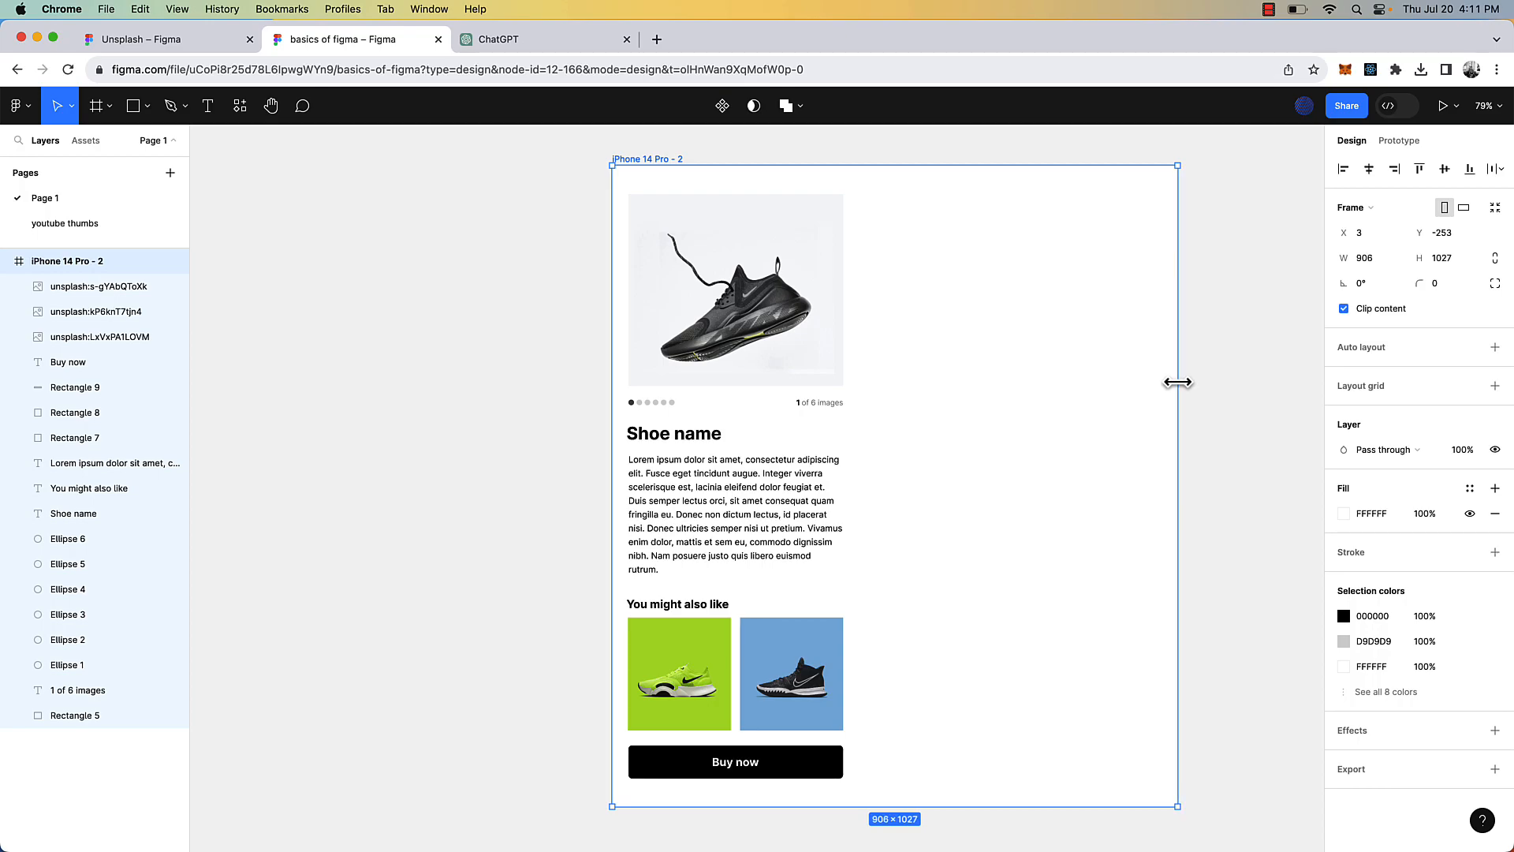
key(super+z)
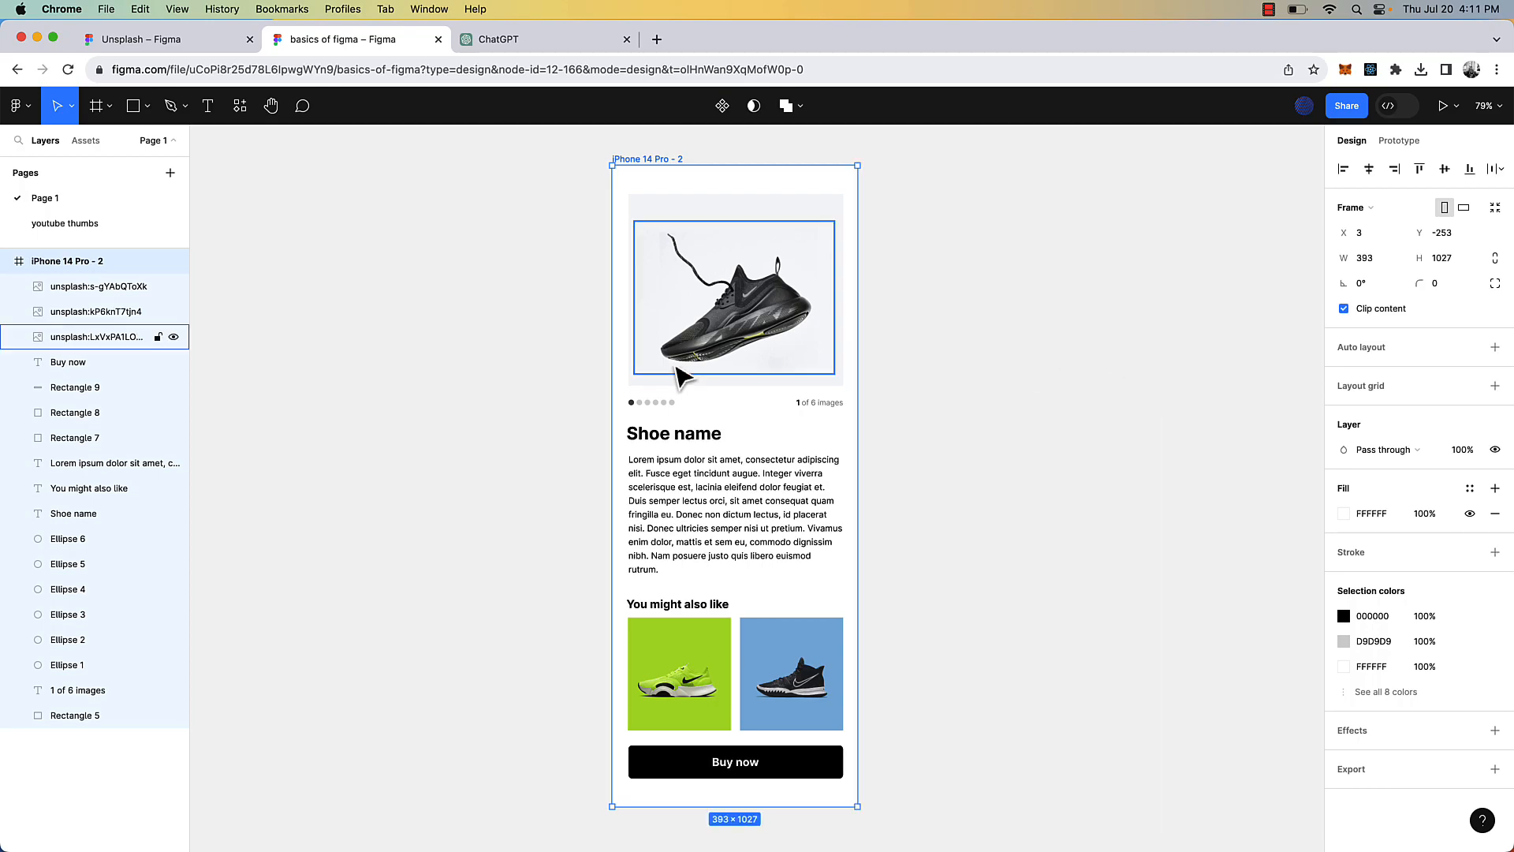
click(956, 298)
click(789, 321)
click(915, 313)
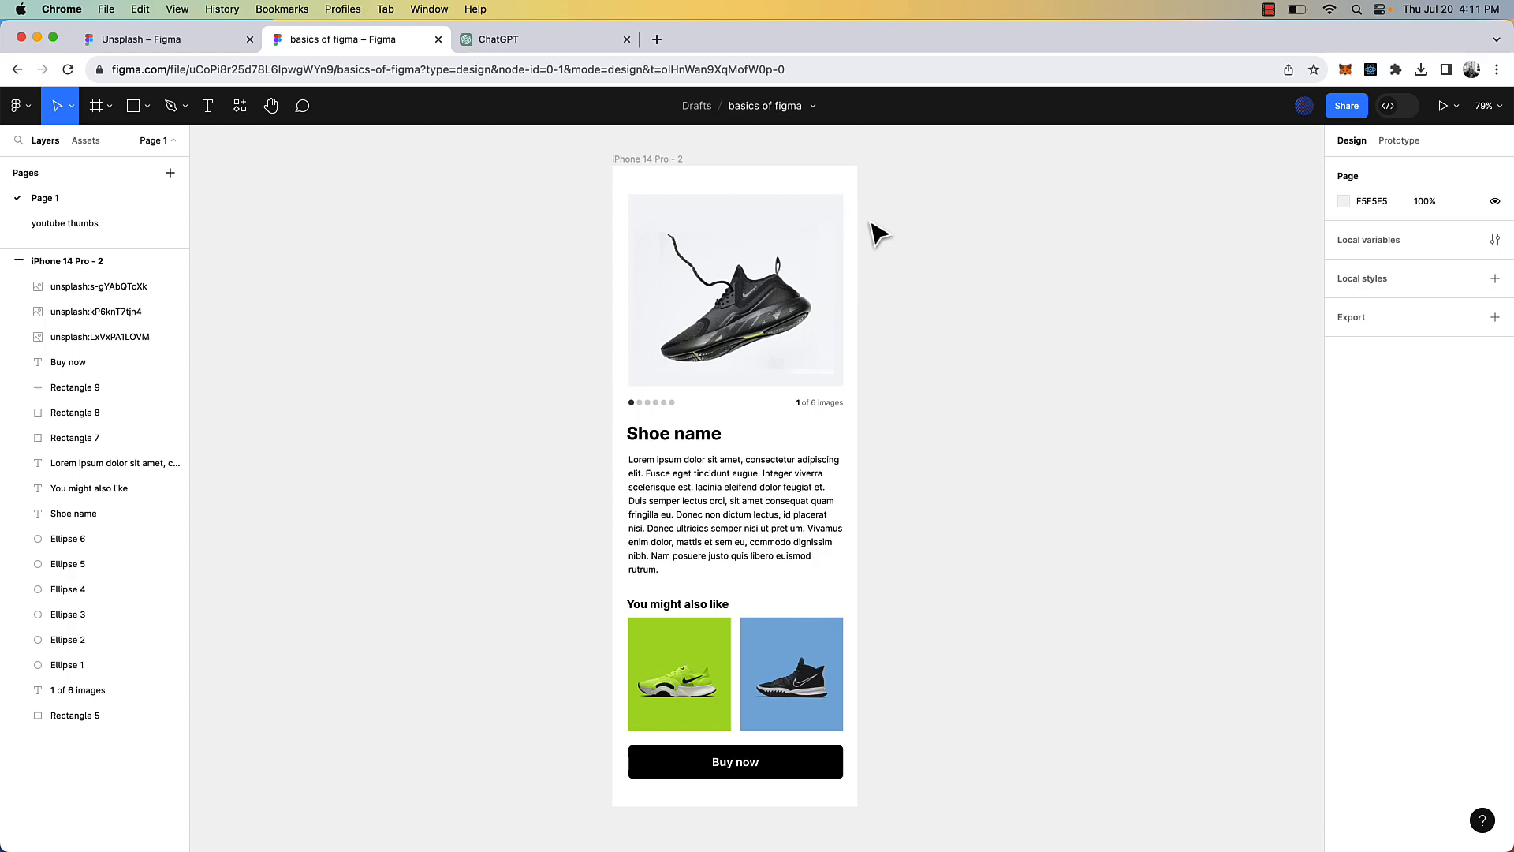
- Wrap the black shoe photo and its background rectangle in an auto layout frame, and delete Rectangle 5 from it
click(739, 284)
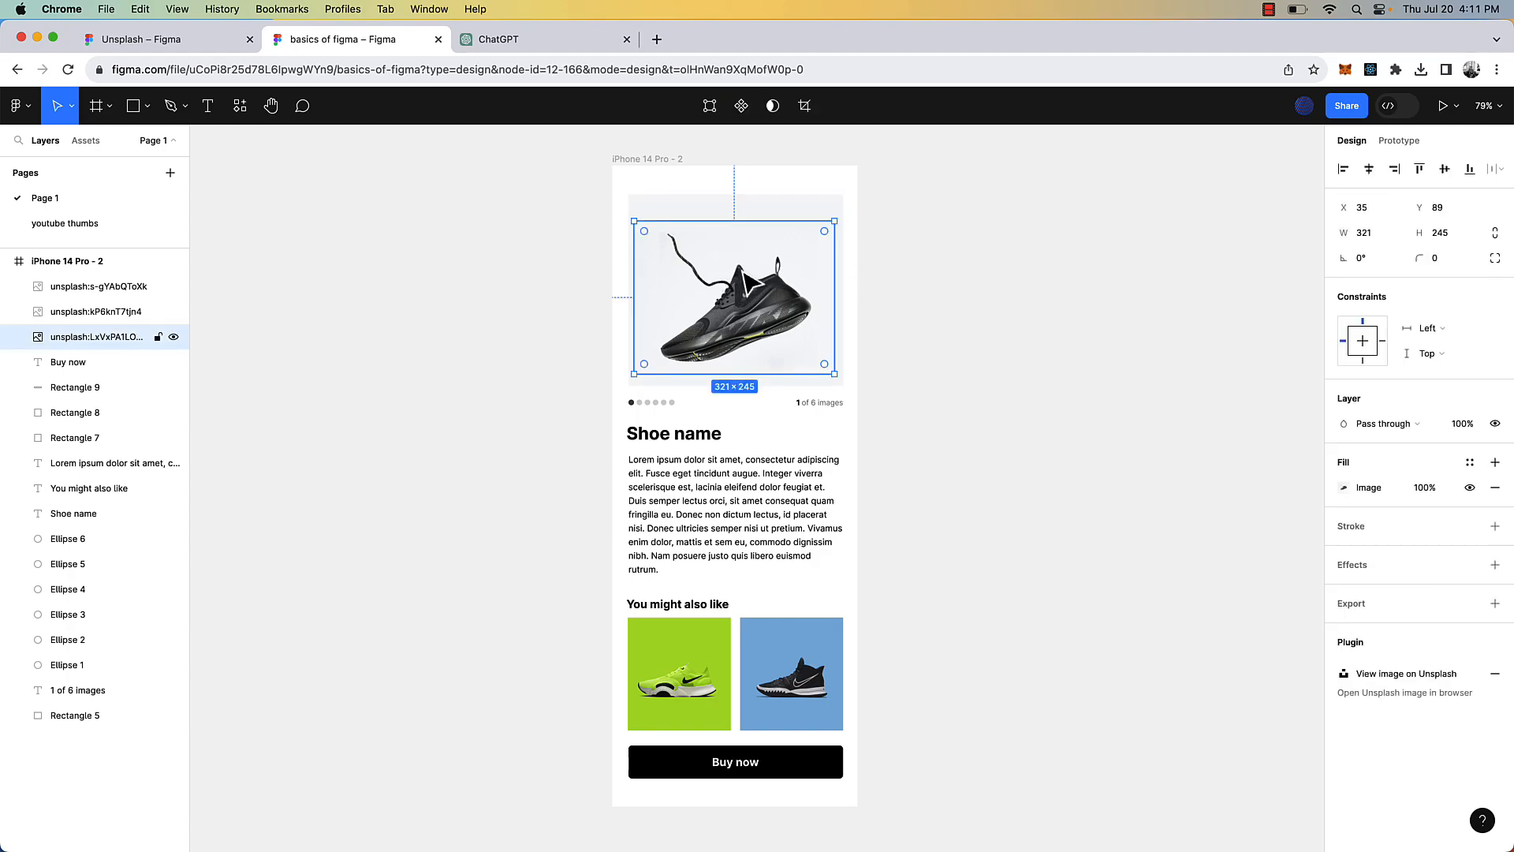
shift+click(745, 203)
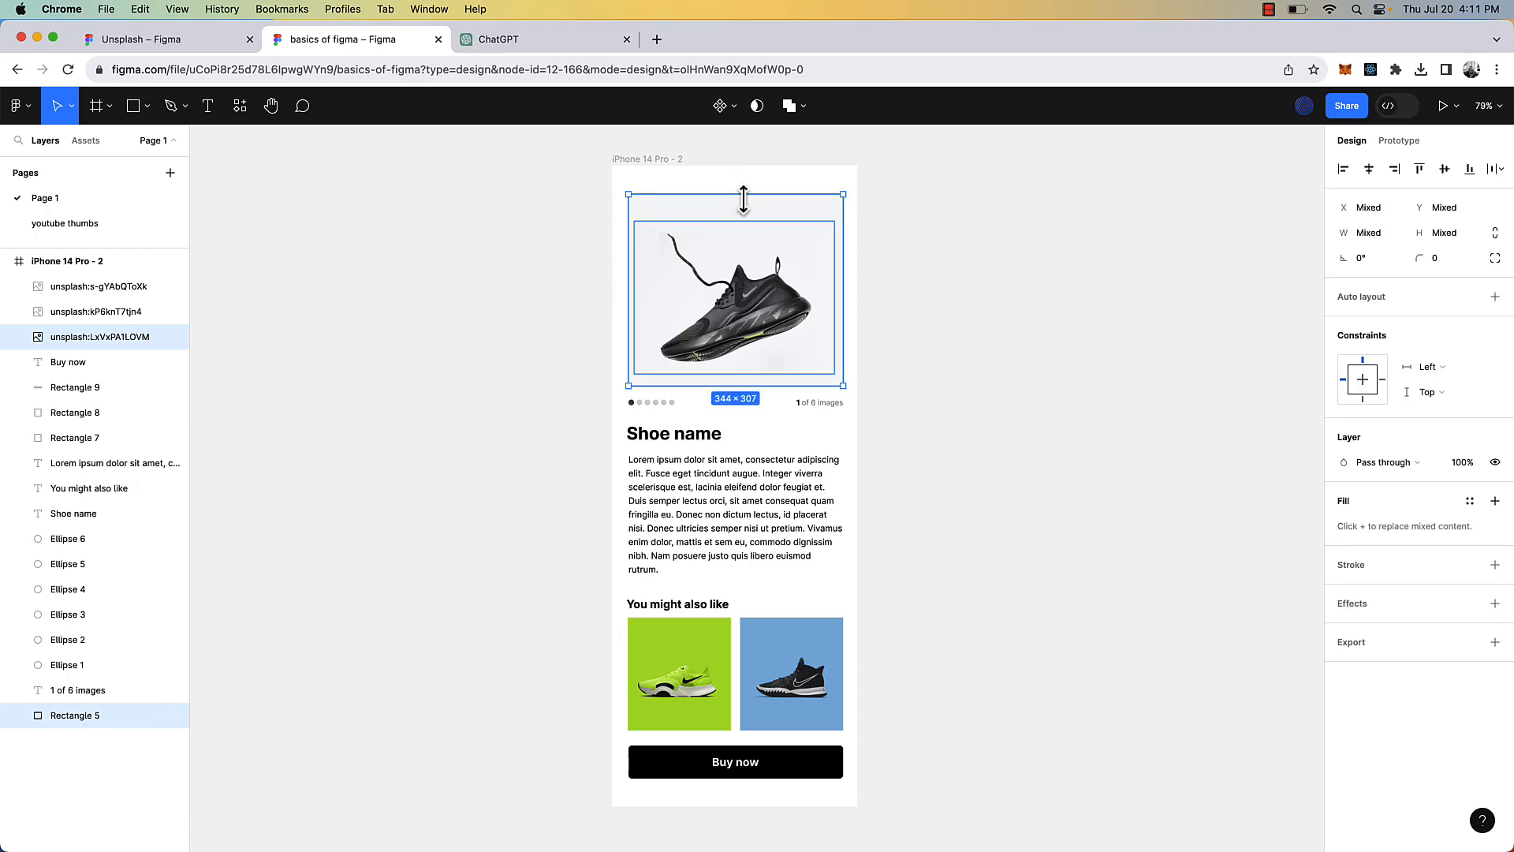
click(1494, 298)
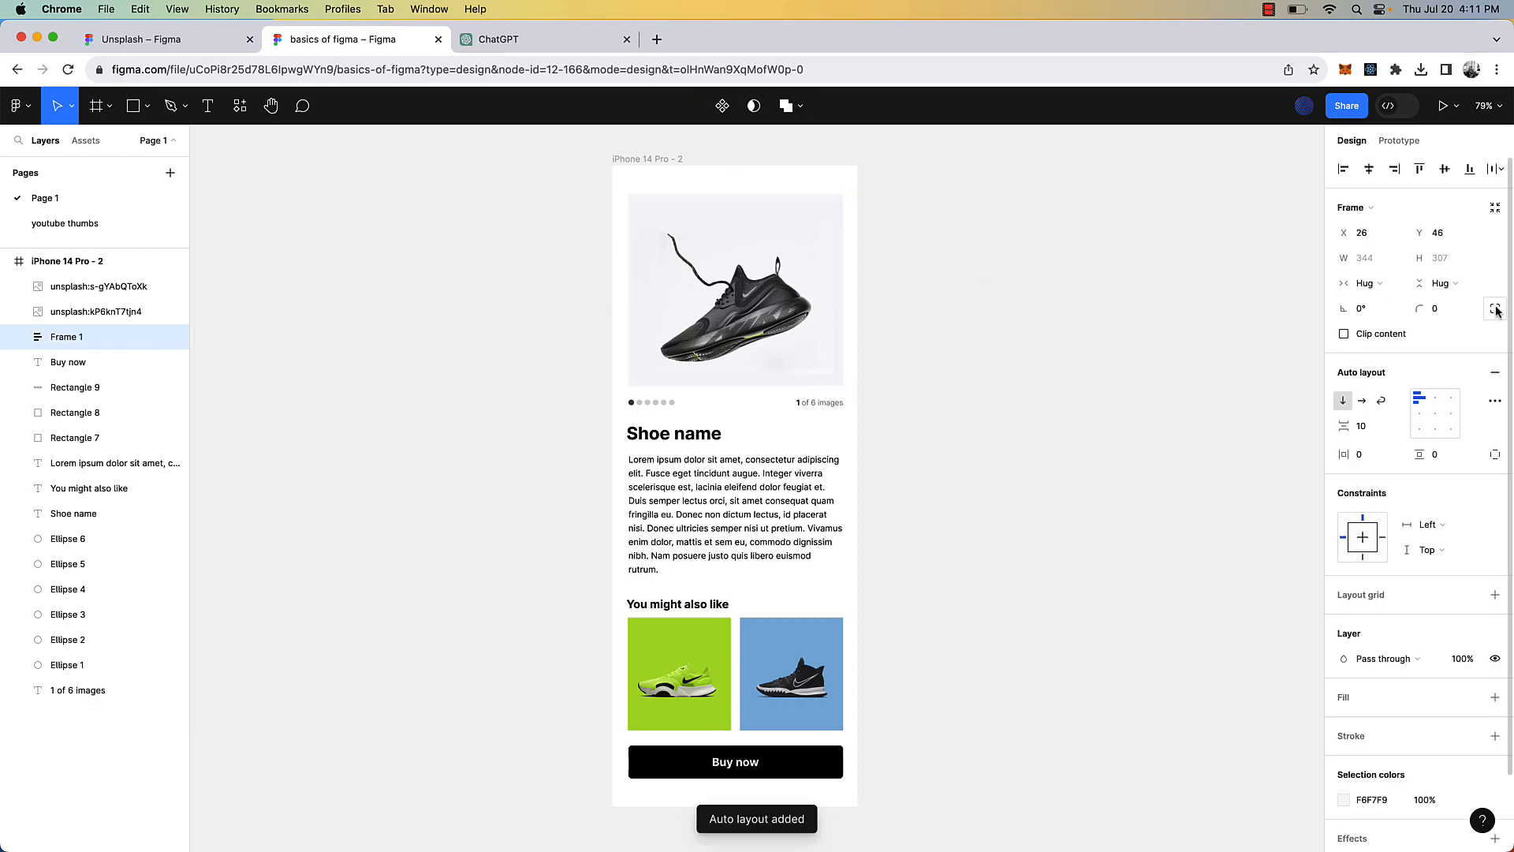
click(18, 337)
click(97, 361)
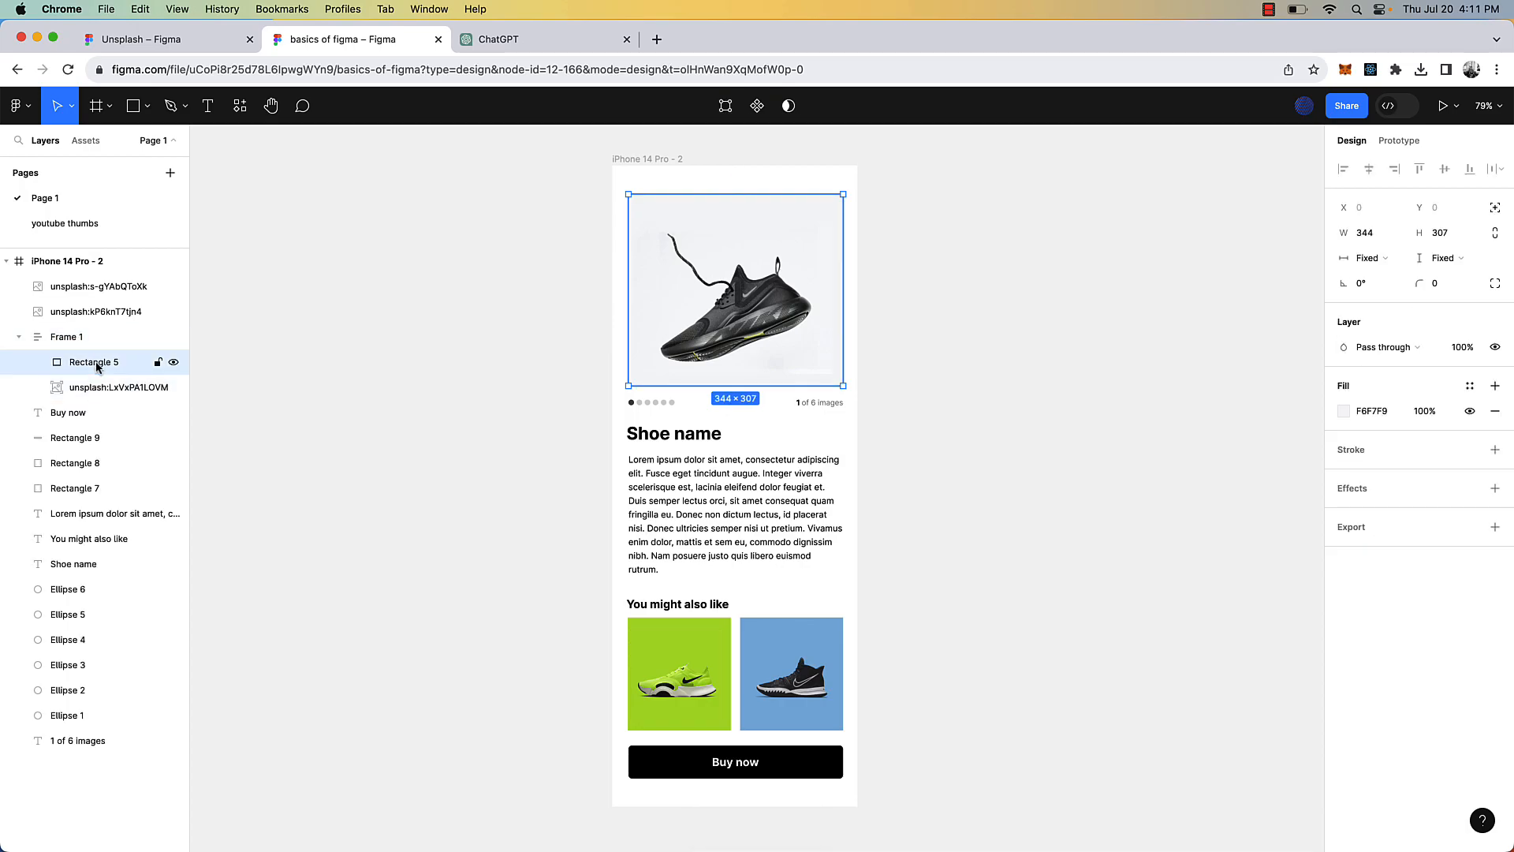
key(Delete)
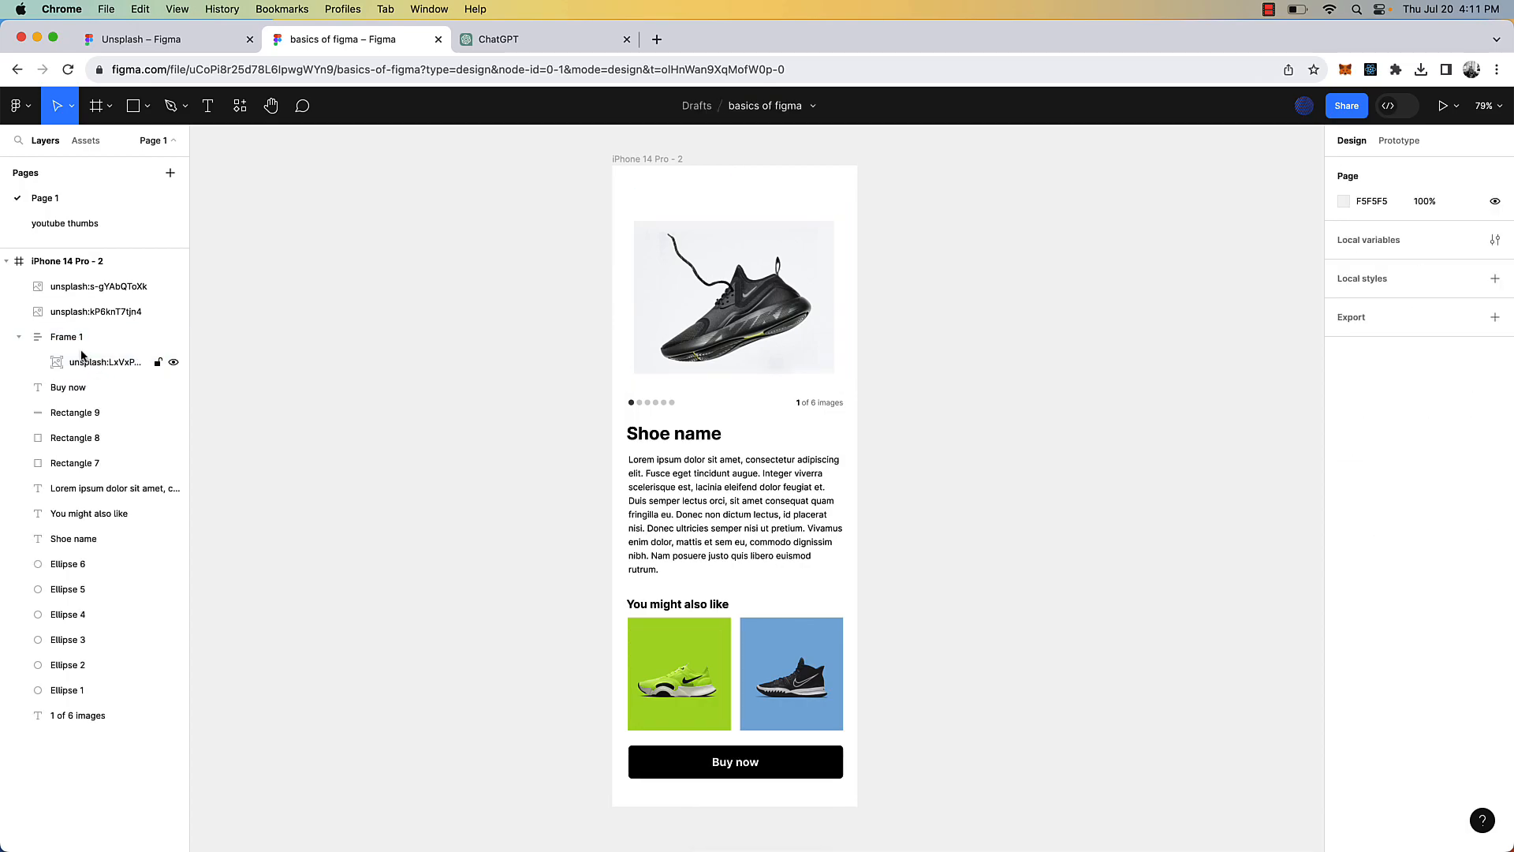
- Fill the black shoe photo's auto layout frame with F6F7F9, sampled from the photo's background
click(82, 341)
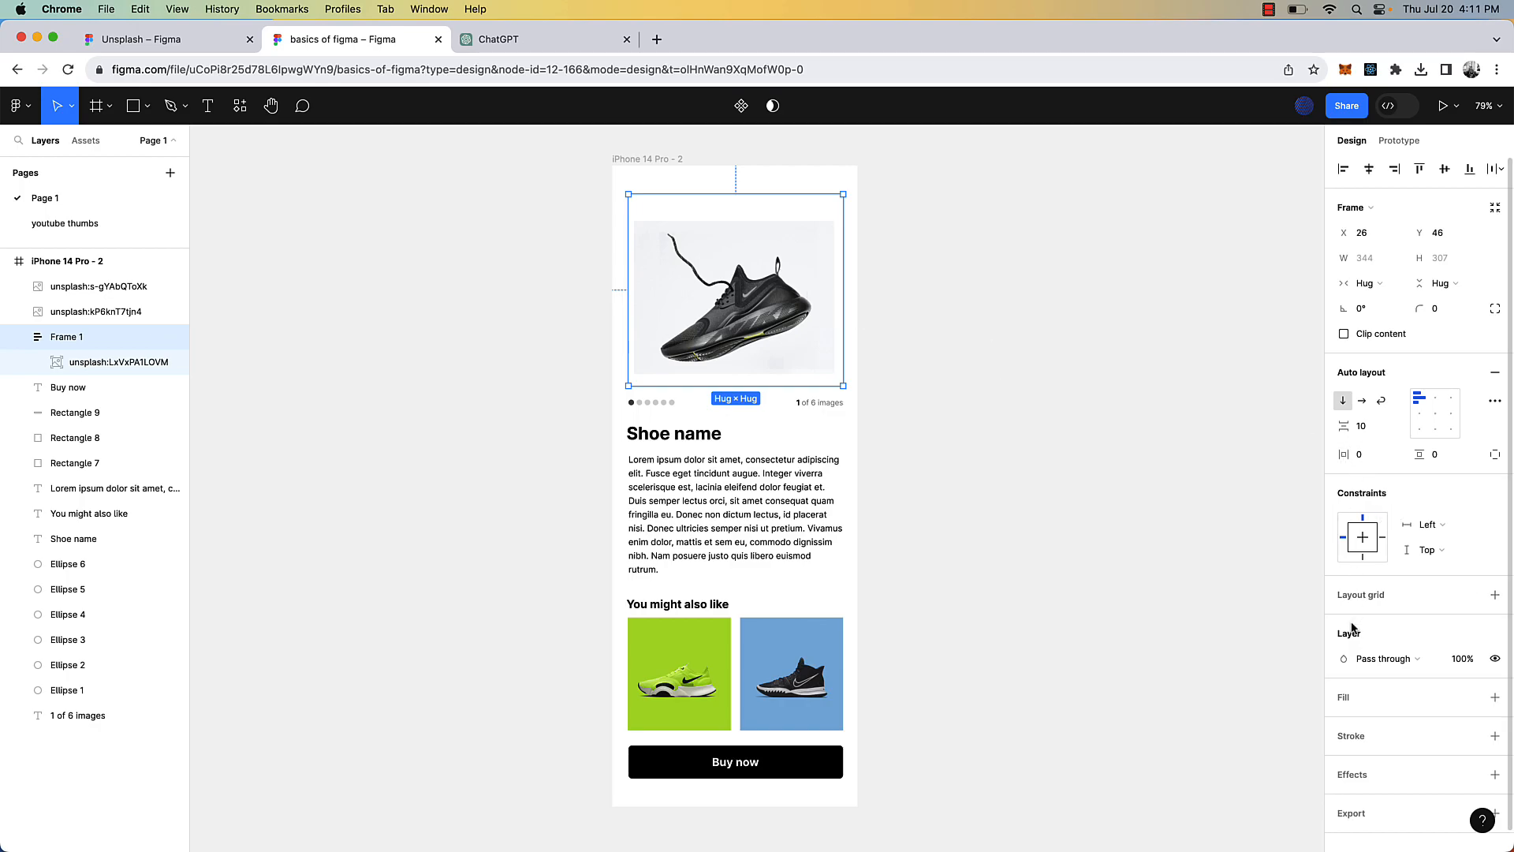
click(1353, 694)
click(1343, 723)
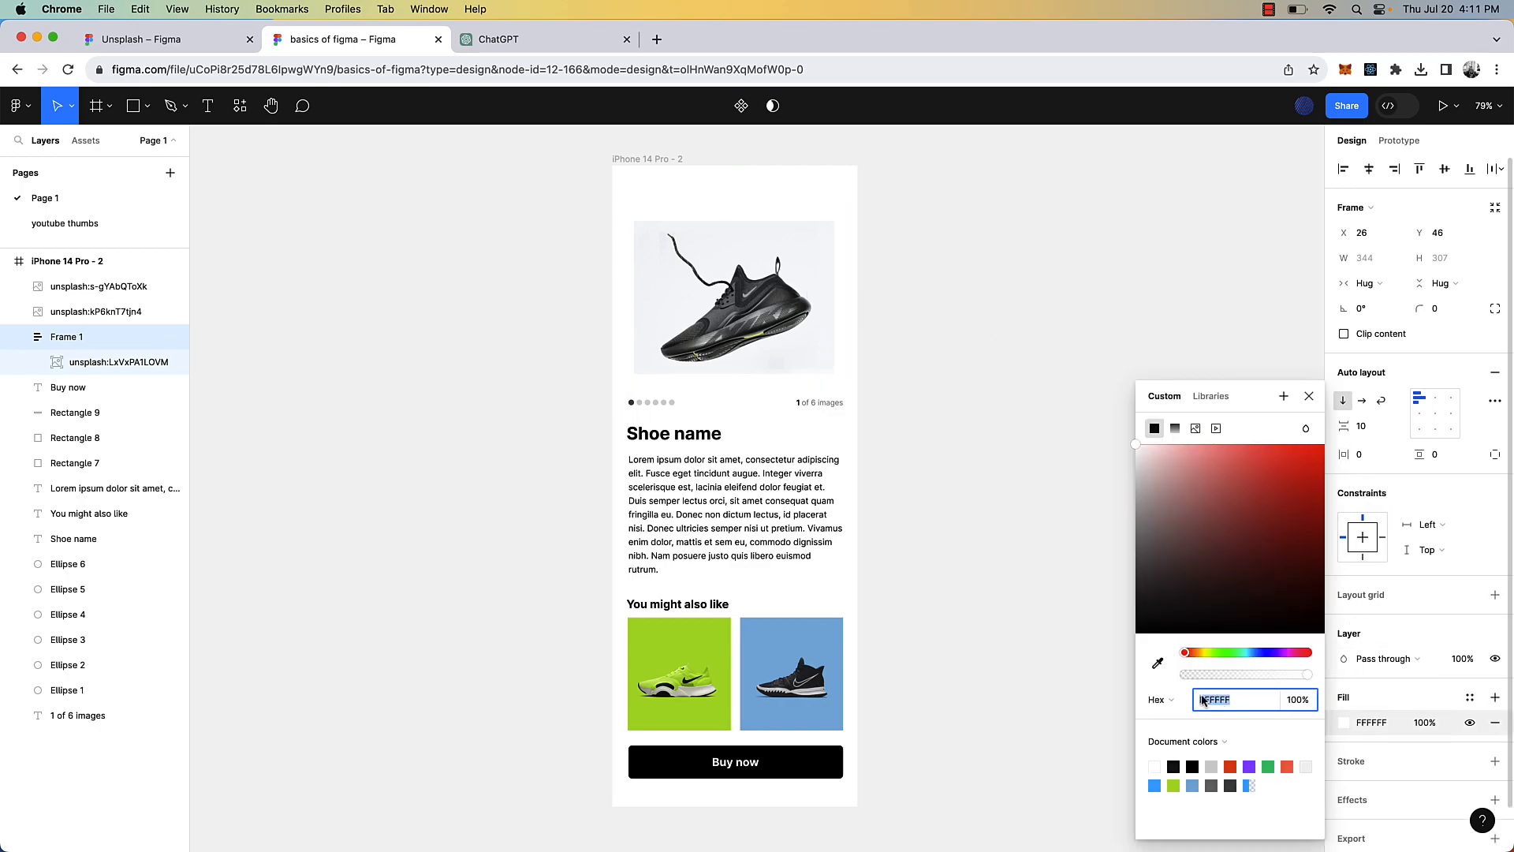
click(1157, 664)
click(805, 226)
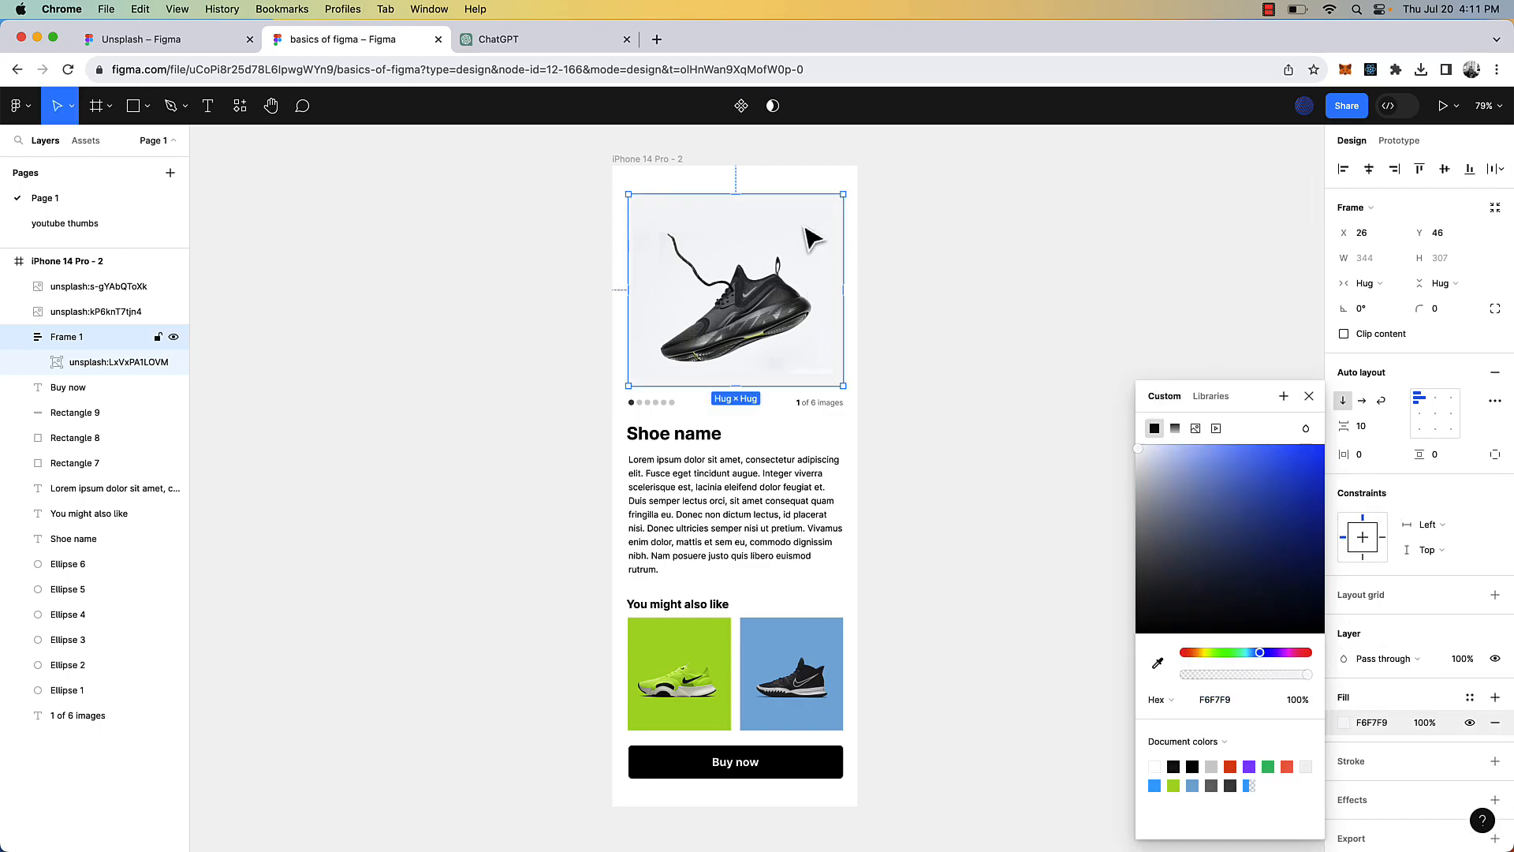
click(968, 341)
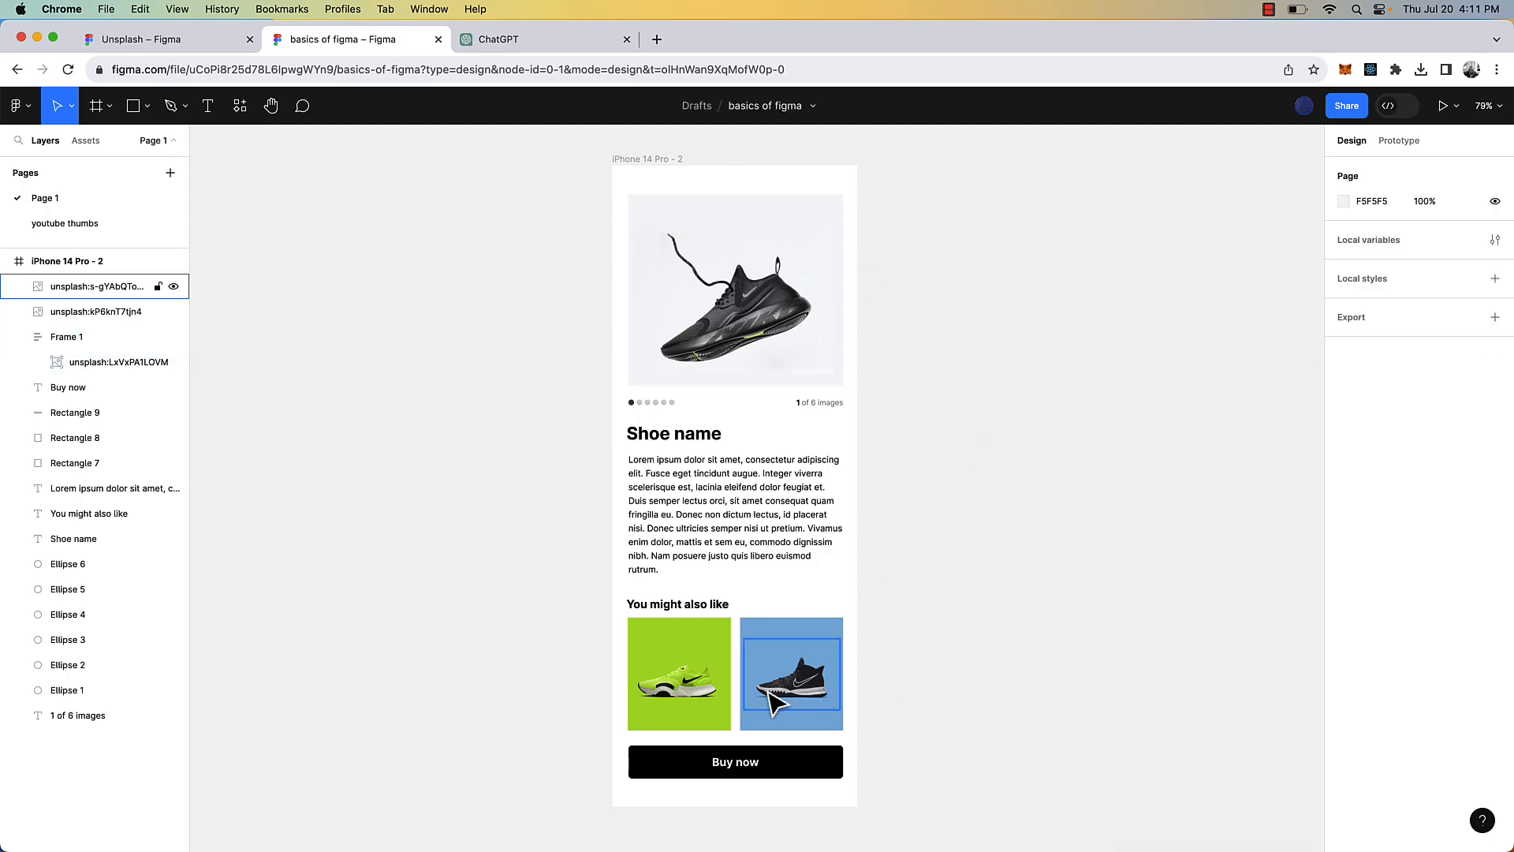
- Wrap the green and the blue shoe photo, each with its background rectangle, in separate auto layout frames
scroll(765, 666, up, 5)
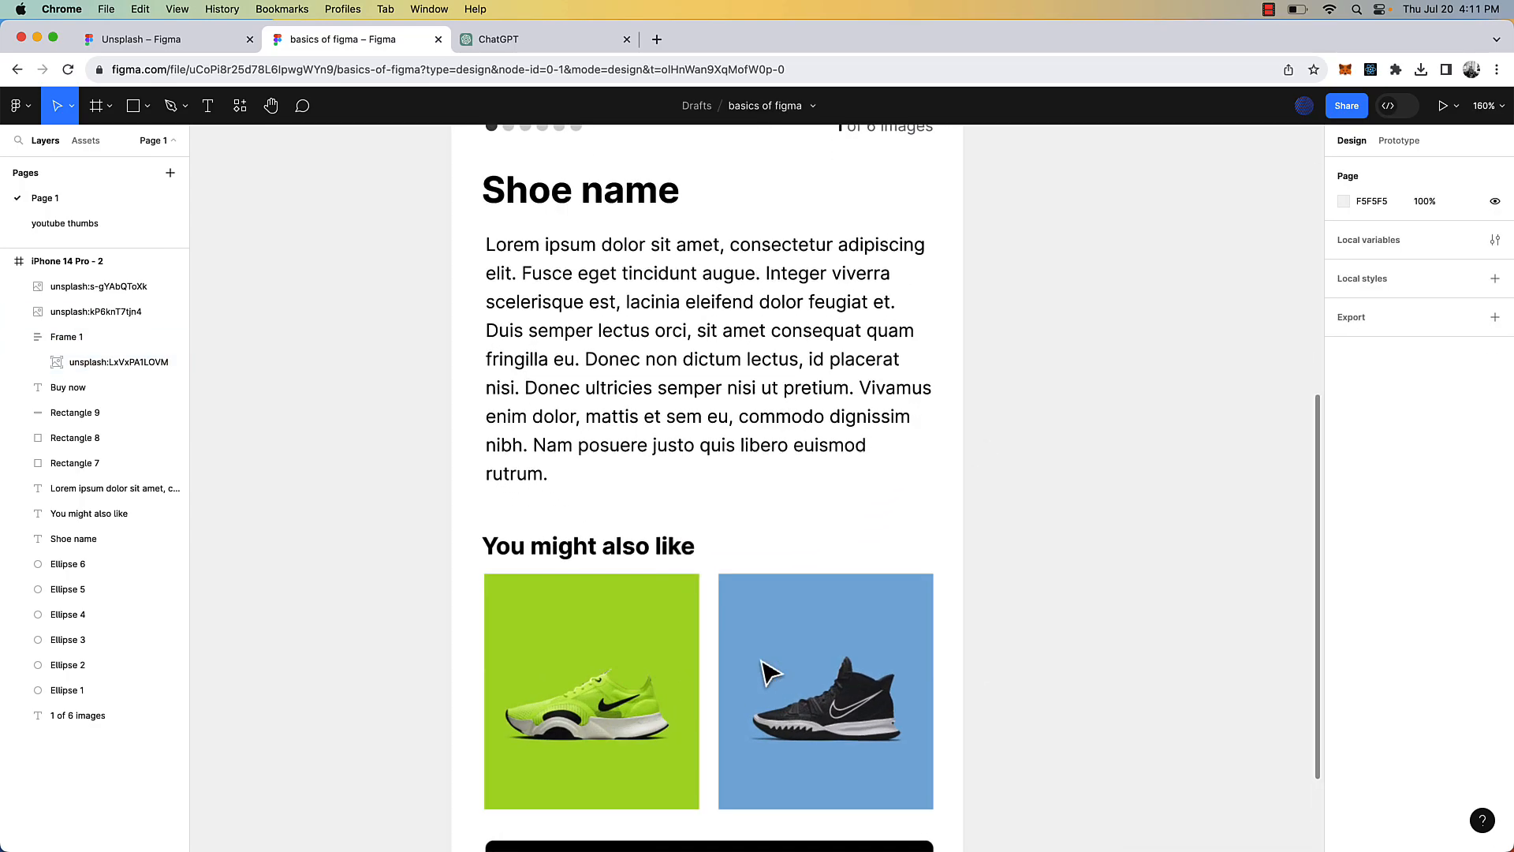
click(677, 597)
shift+click(648, 666)
scroll(648, 666, down, 2)
click(1495, 297)
click(789, 679)
shift+click(789, 759)
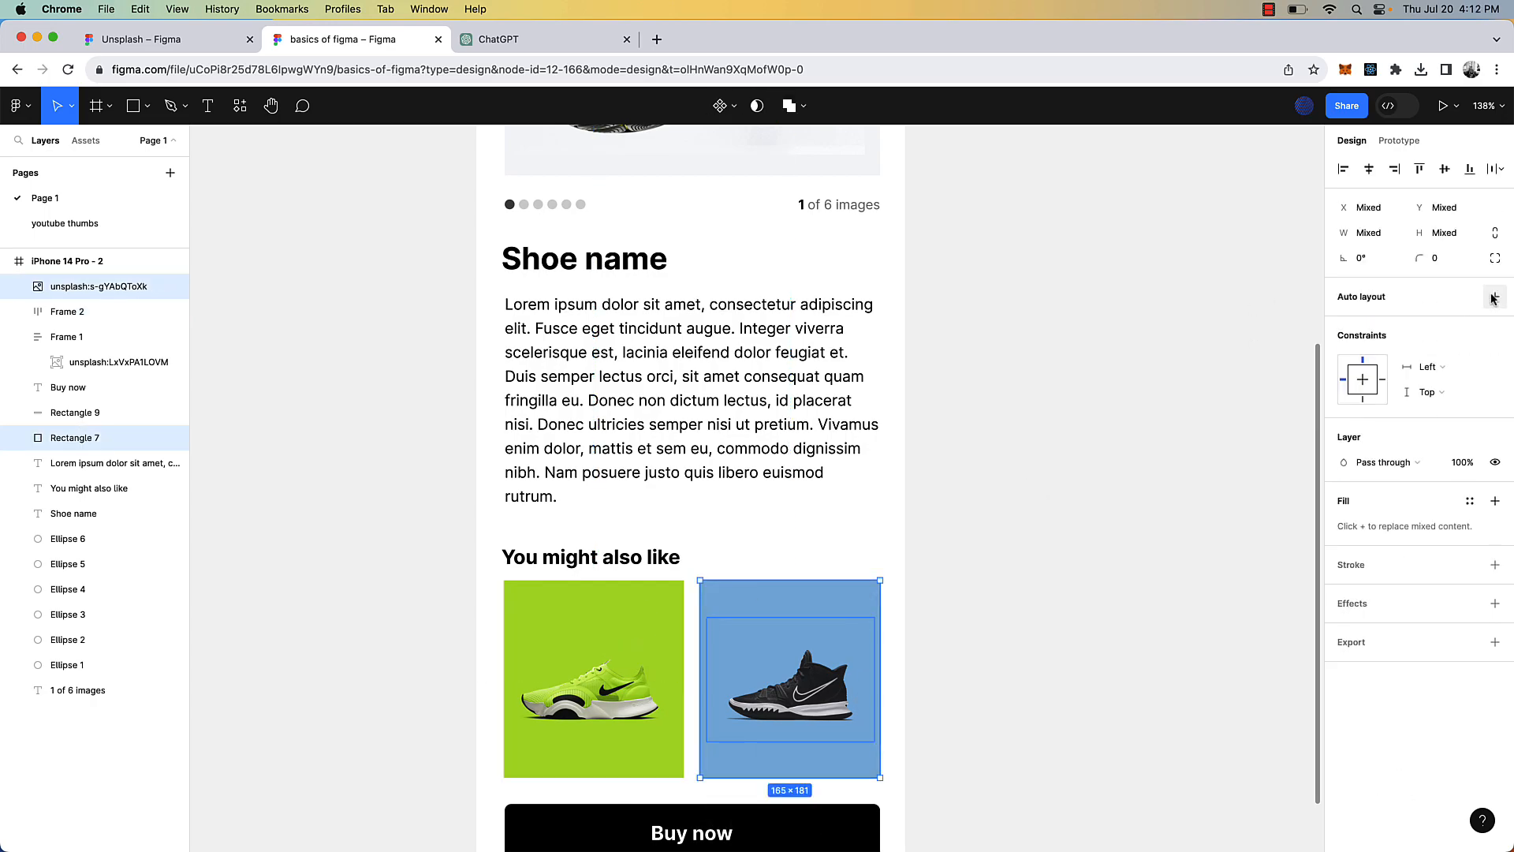
click(1495, 297)
- Delete the background rectangles inside the green and blue photo frames, and fill each frame with its photo's background colour
click(19, 287)
click(75, 336)
key(Delete)
click(69, 337)
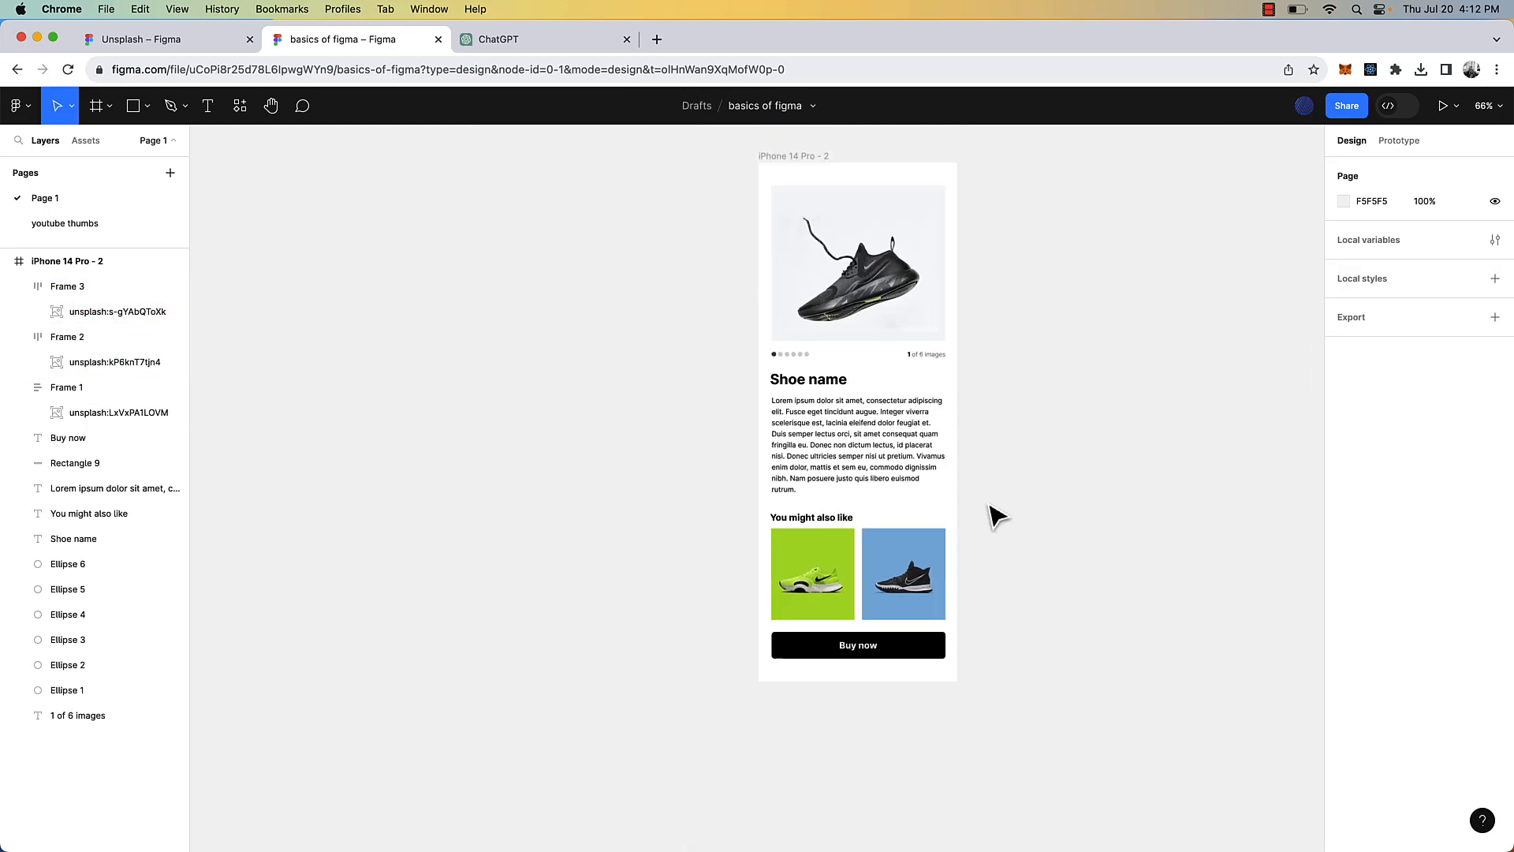
scroll(989, 506, up, 2)
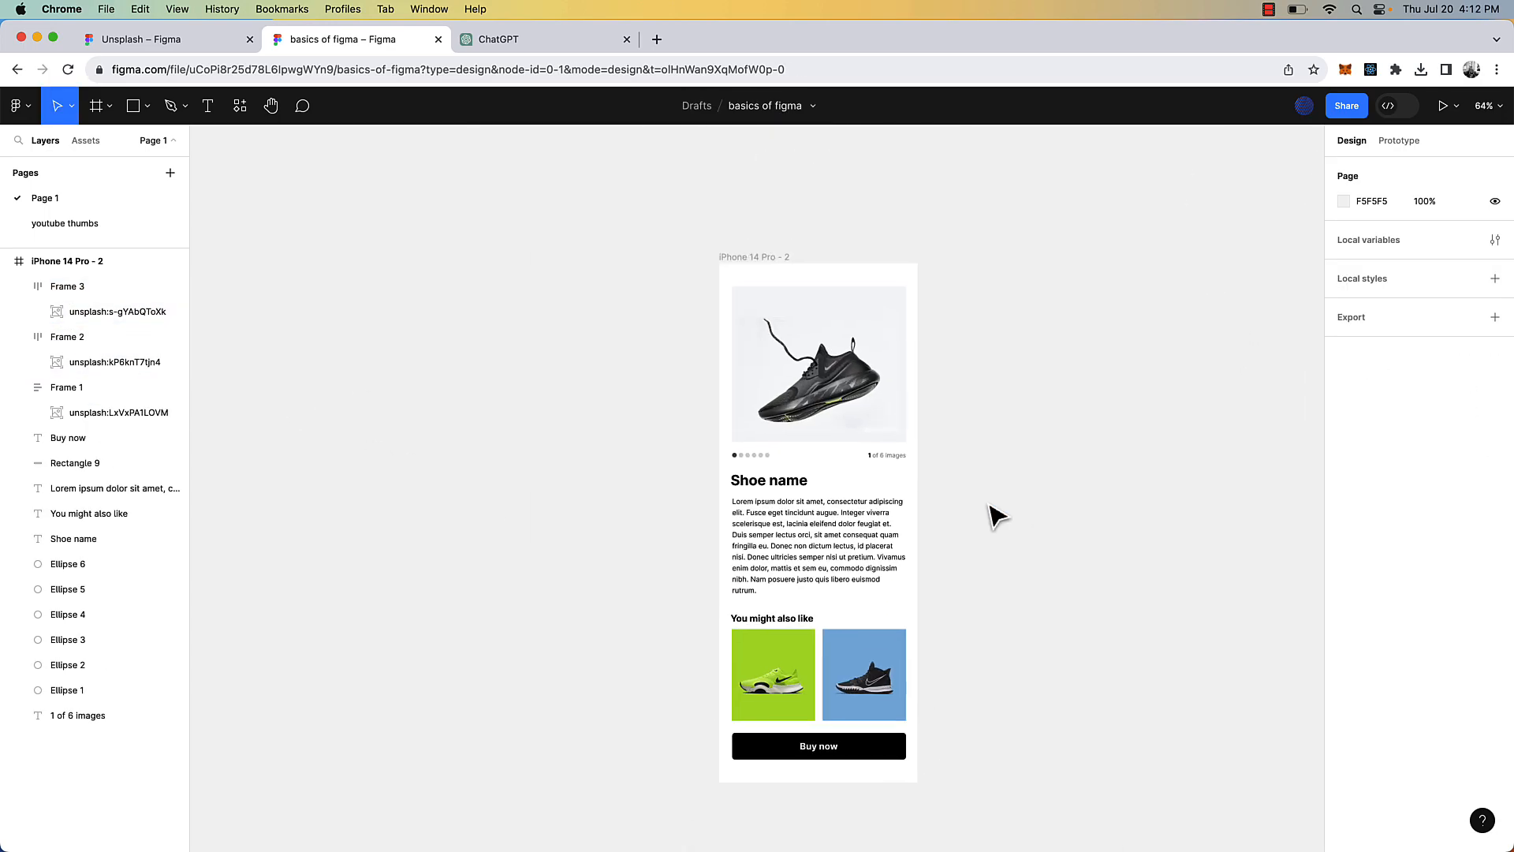
- Add auto layout to the iPhone 14 Pro - 2 frame and set its direction to vertical
click(770, 267)
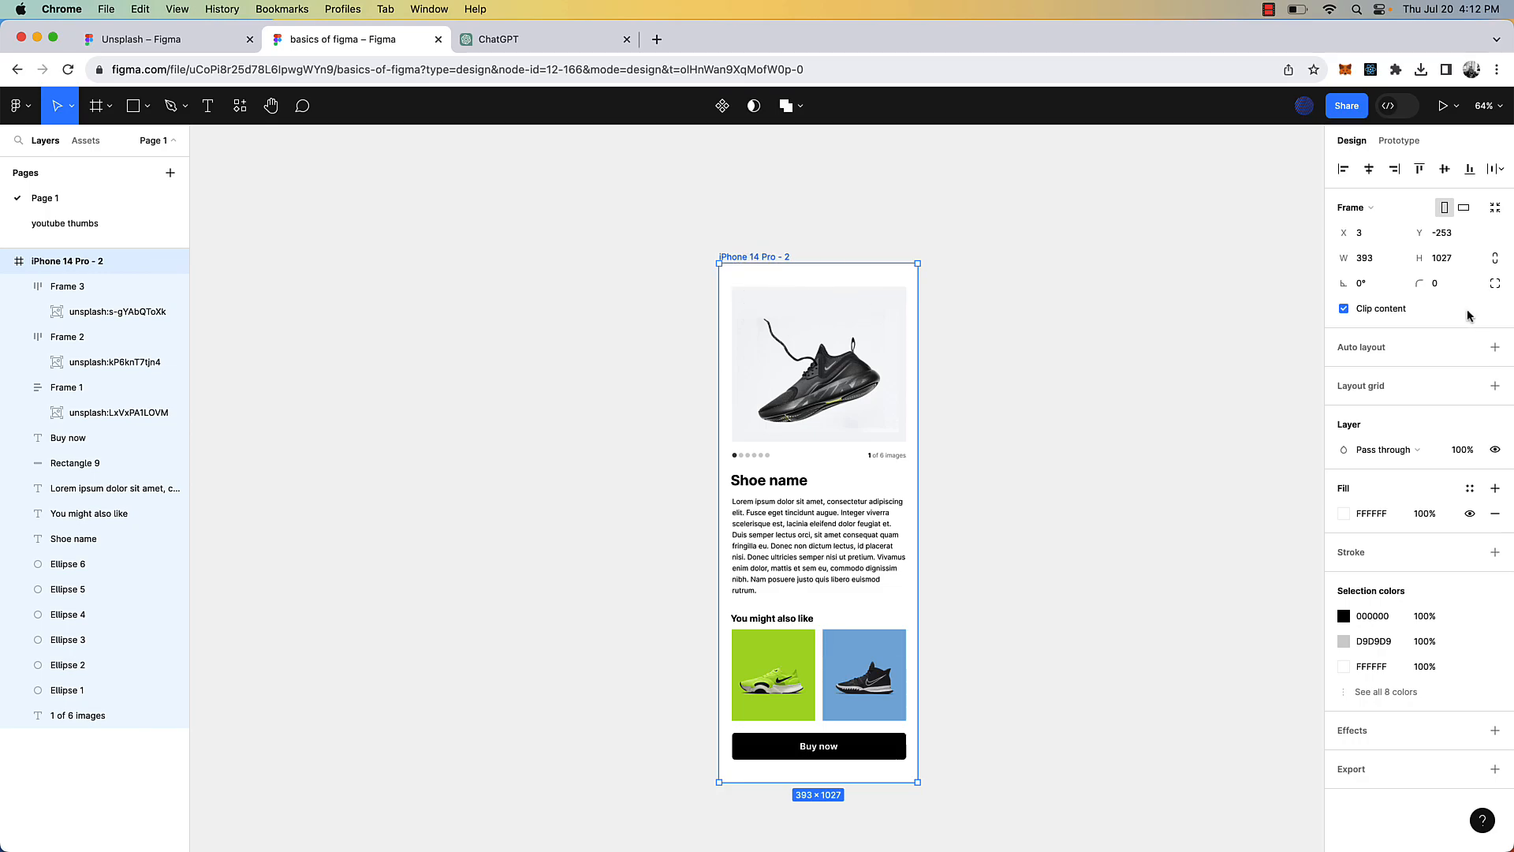
click(1494, 348)
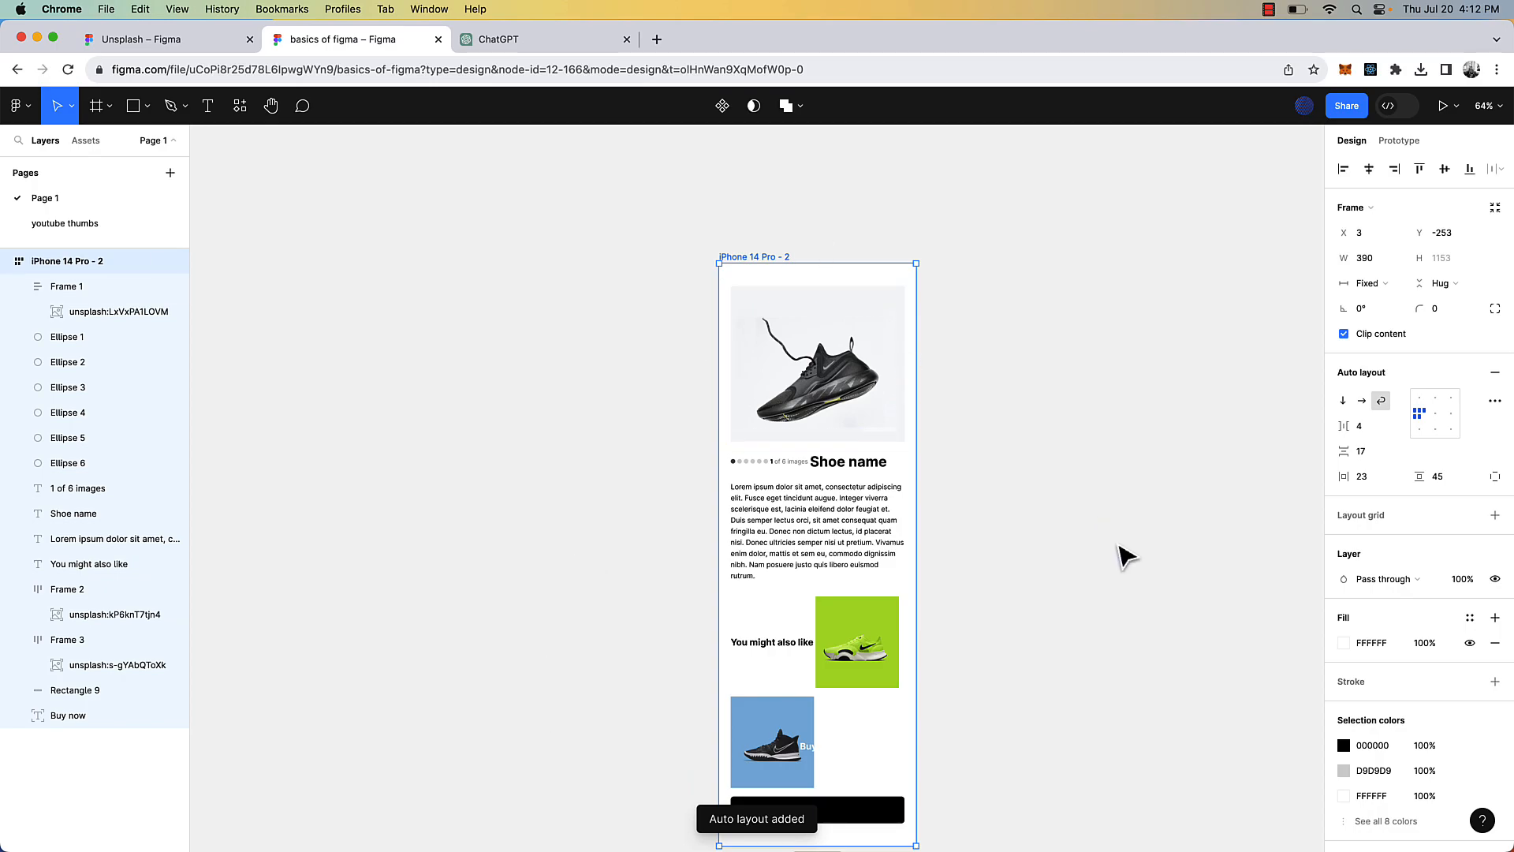
scroll(1124, 556, up, 2)
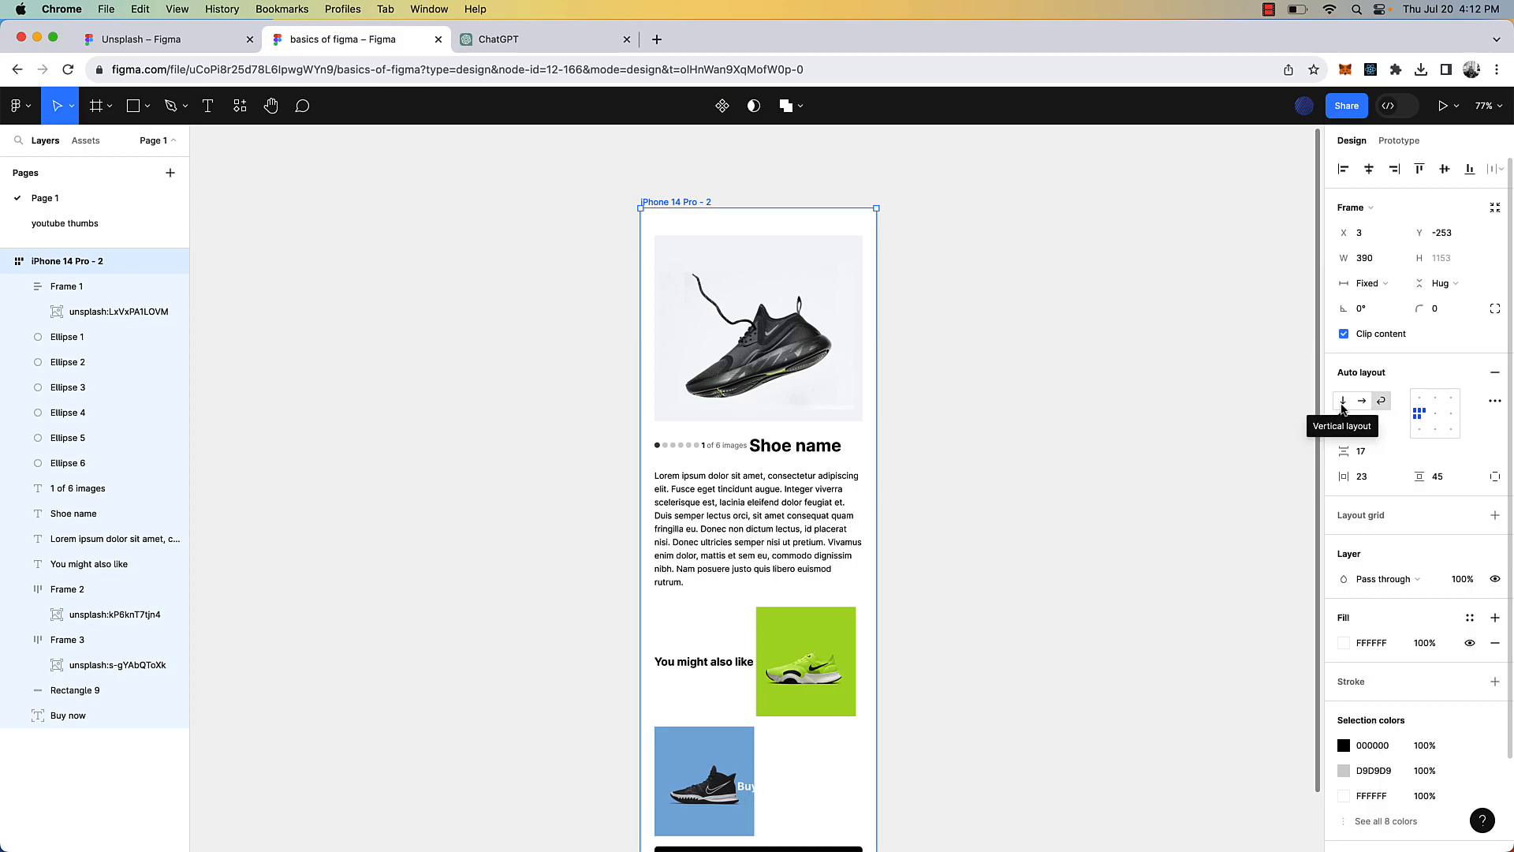
click(1342, 402)
click(957, 429)
scroll(957, 429, down, 2)
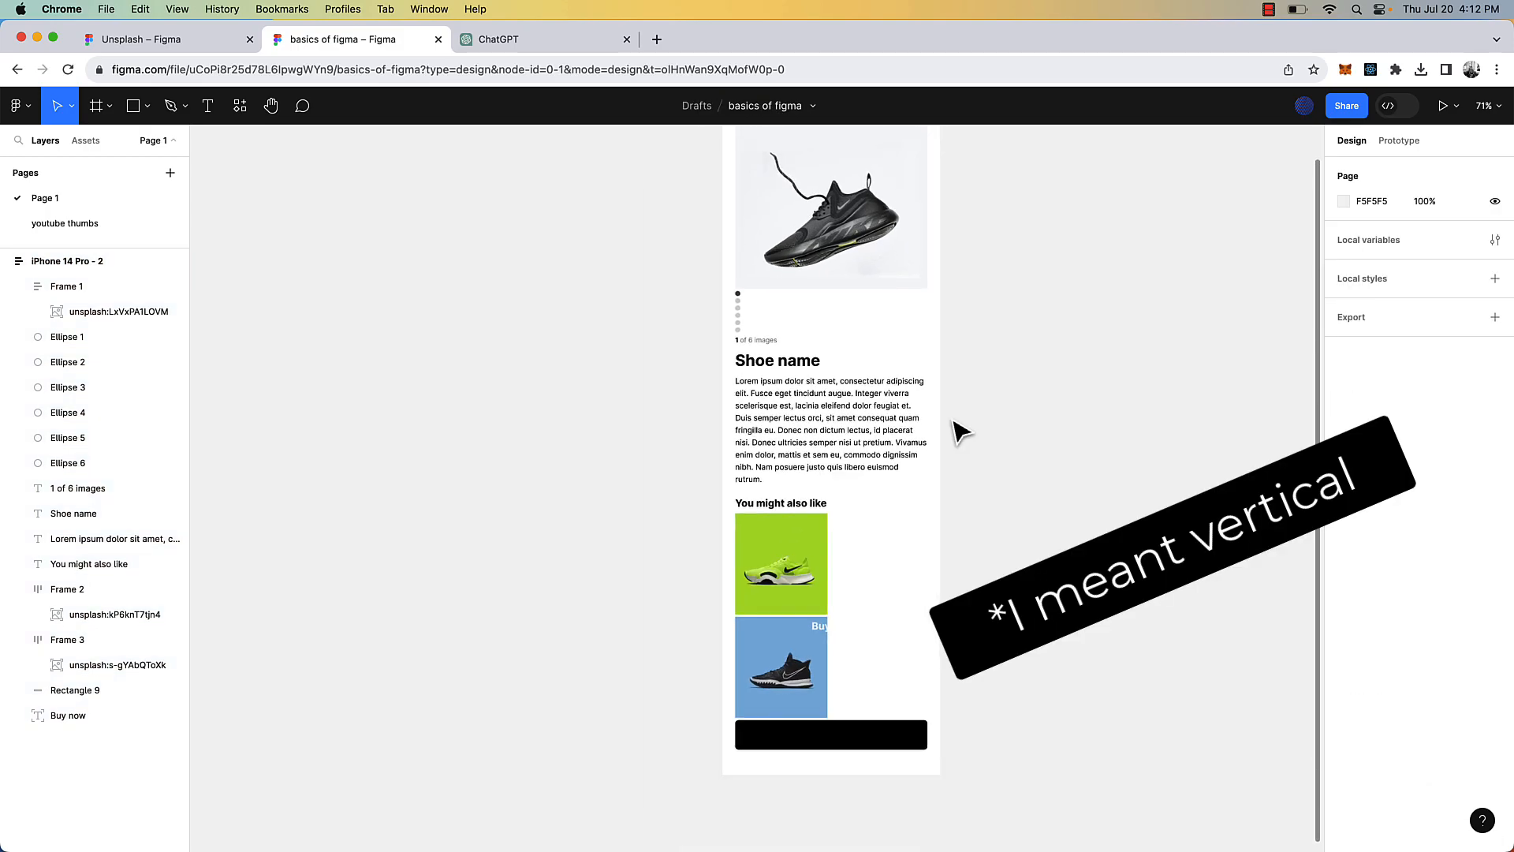
- Move the Buy now text onto the middle of the black button, and select the iPhone 14 Pro - 2 frame
drag(837, 629, 848, 744)
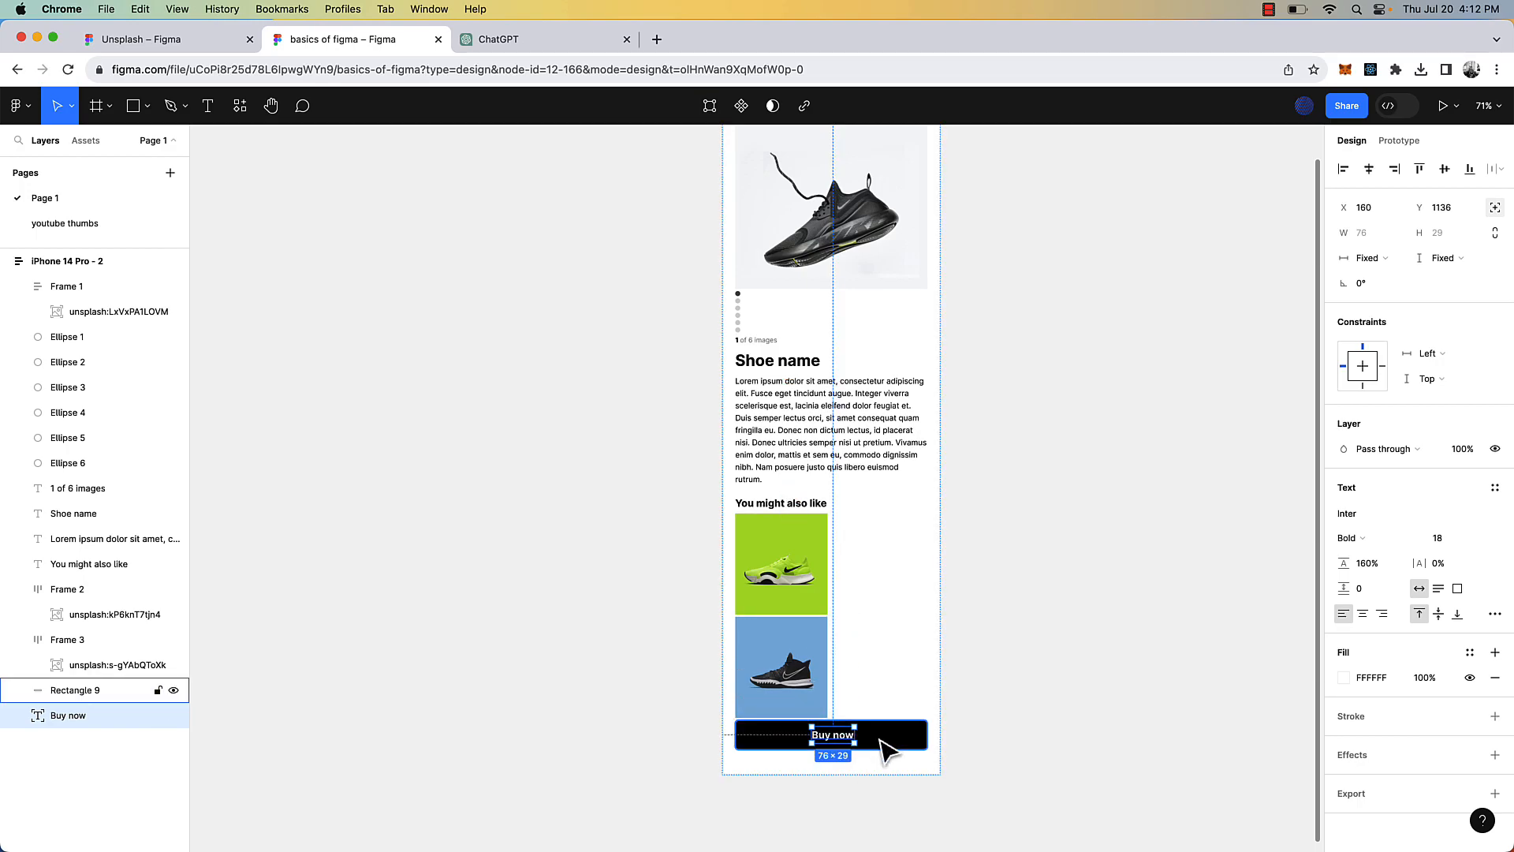
scroll(776, 552, up, 3)
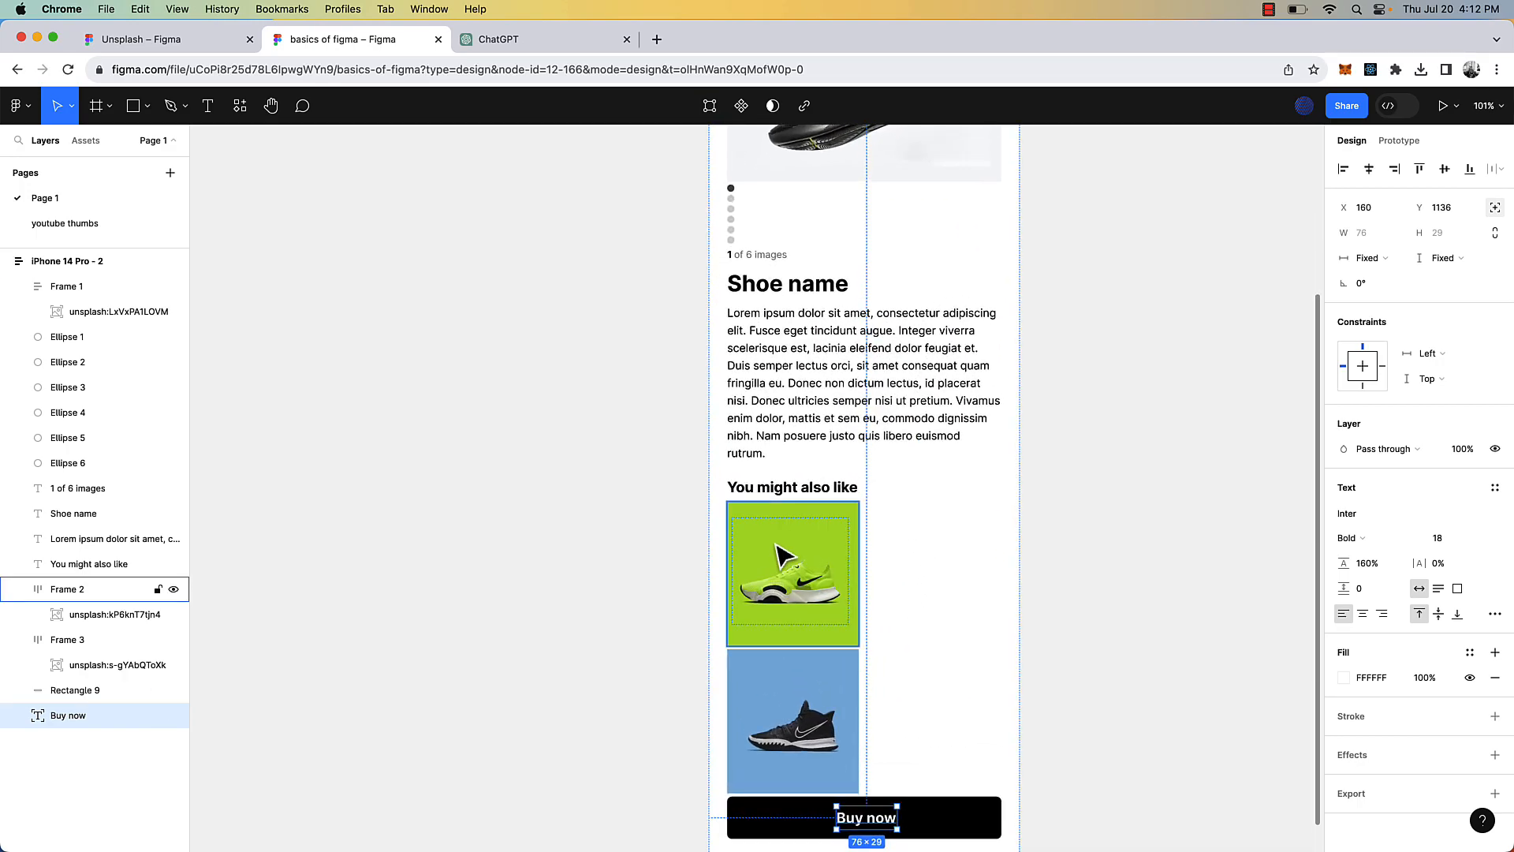
click(781, 556)
scroll(776, 544, down, 1)
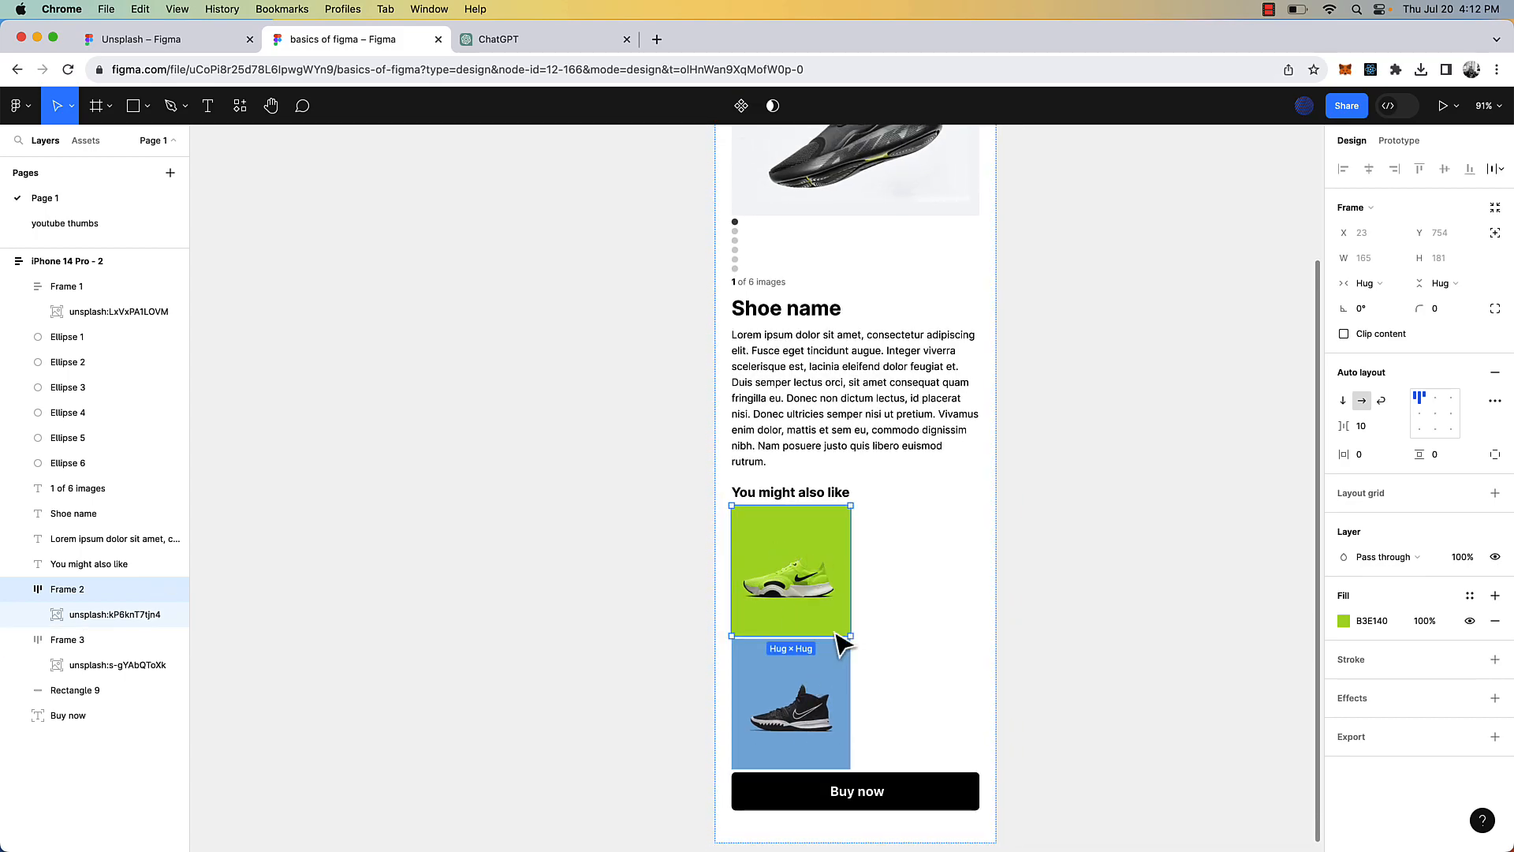
scroll(867, 410, down, 3)
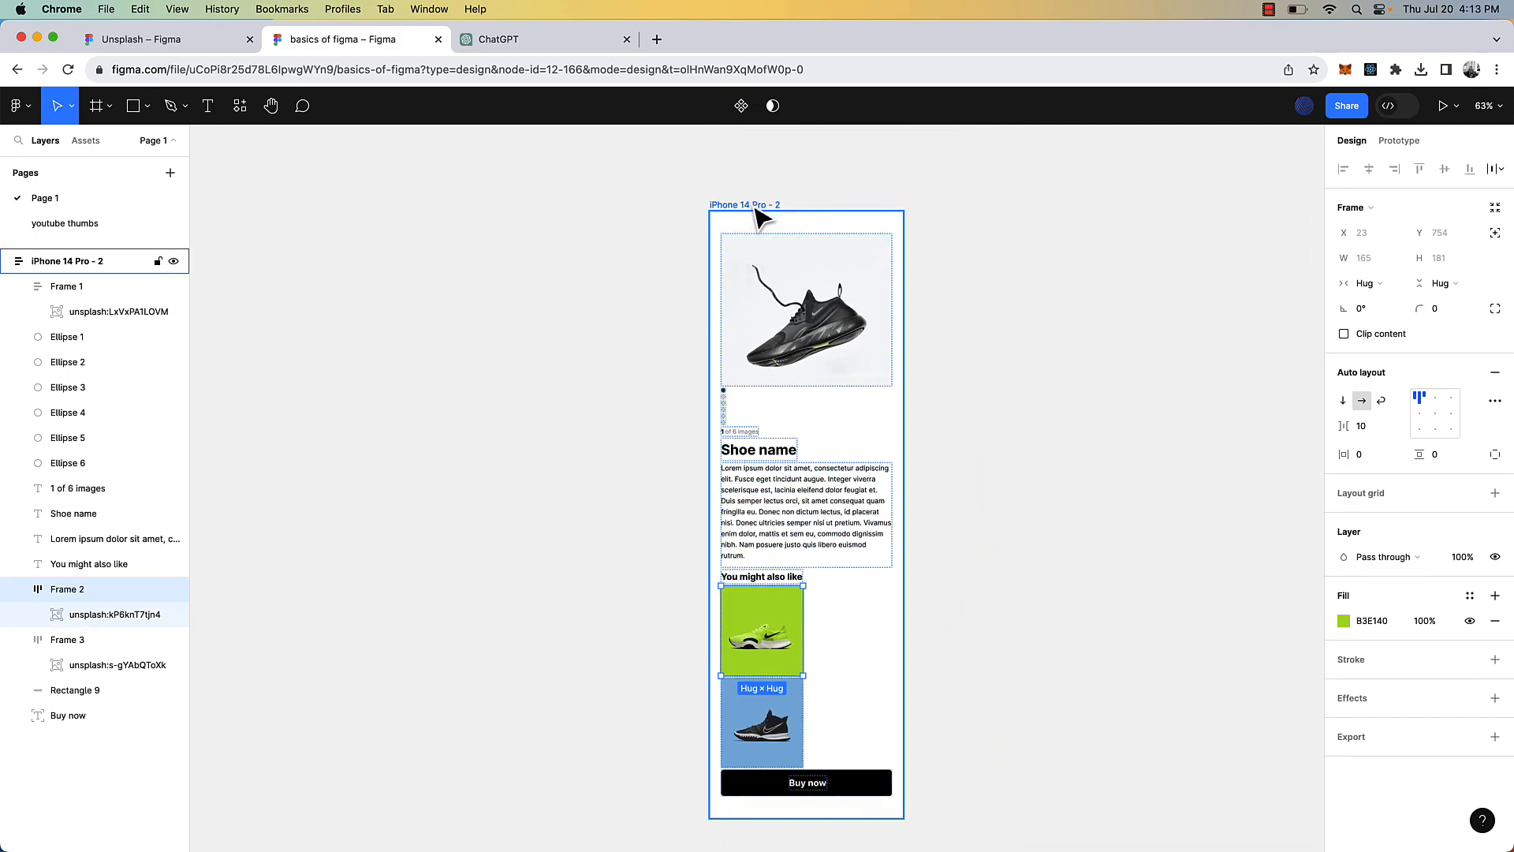
click(757, 214)
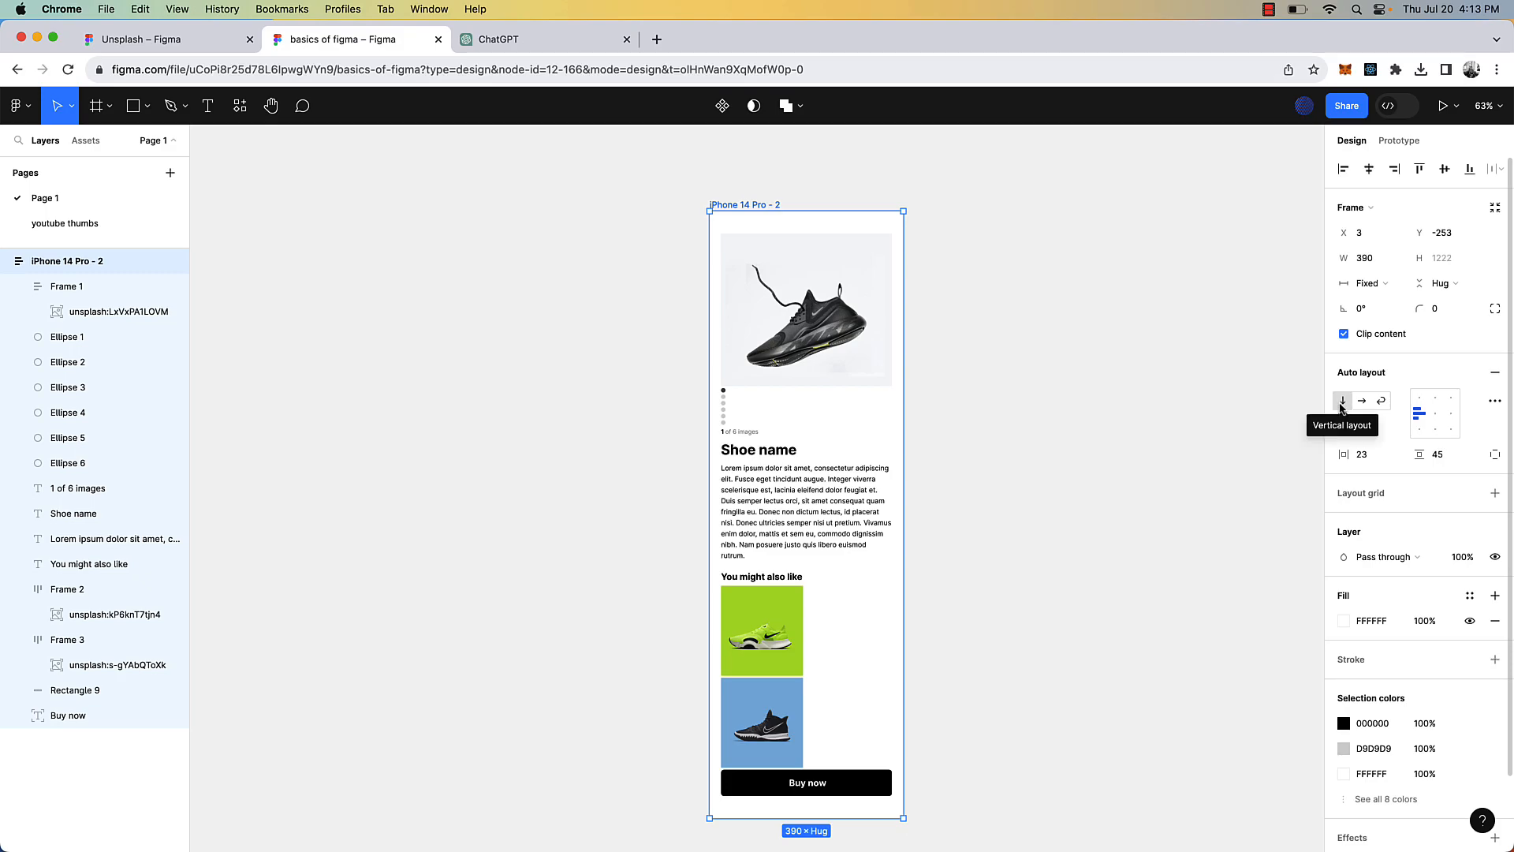
- Wrap the green and blue photo frames together in one auto layout frame and set its direction to horizontal
click(997, 604)
click(762, 639)
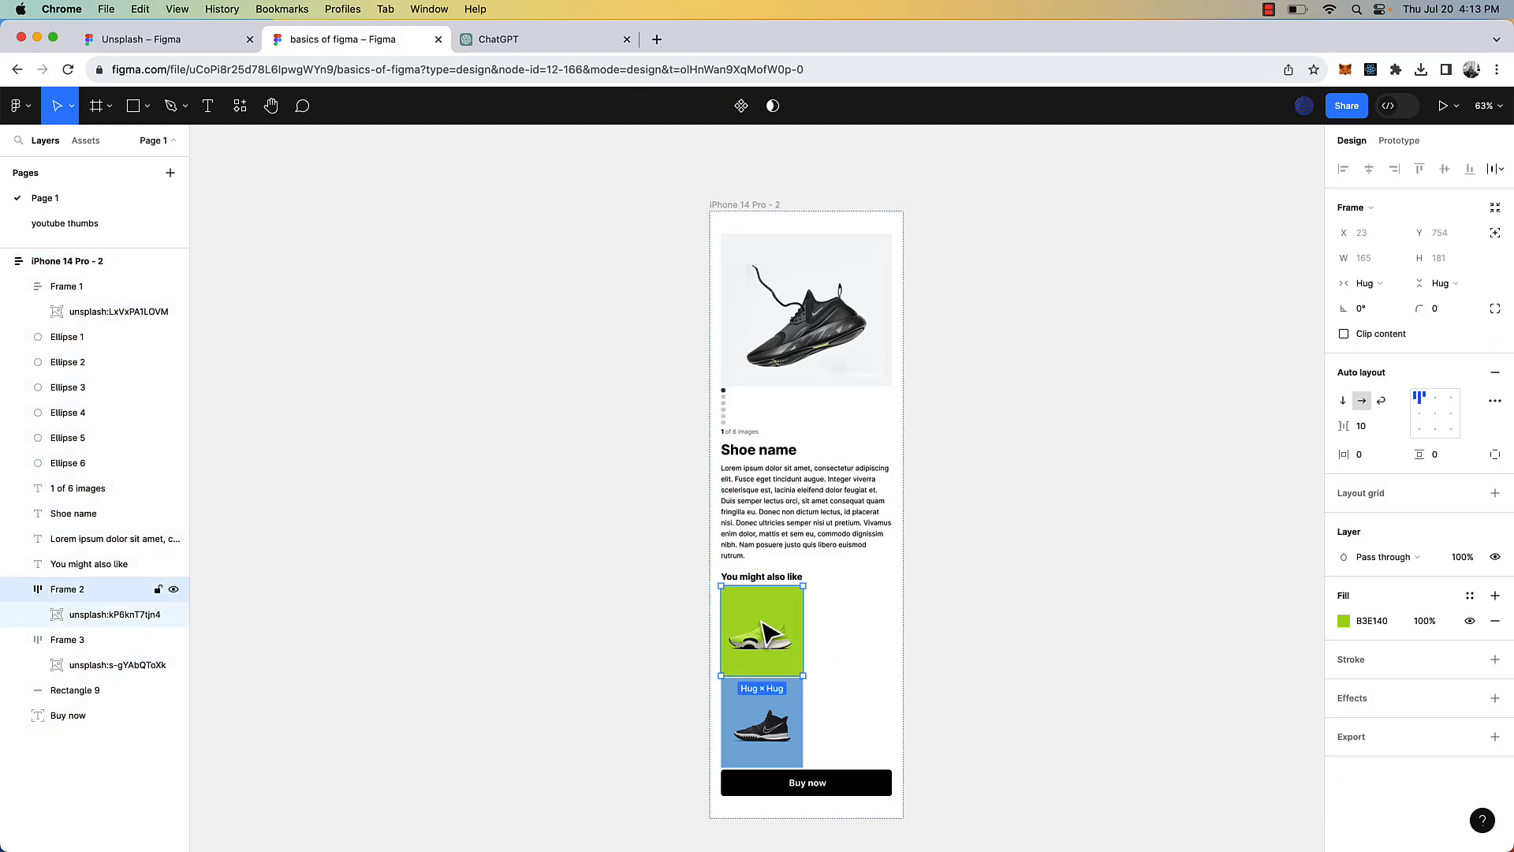
shift+click(777, 717)
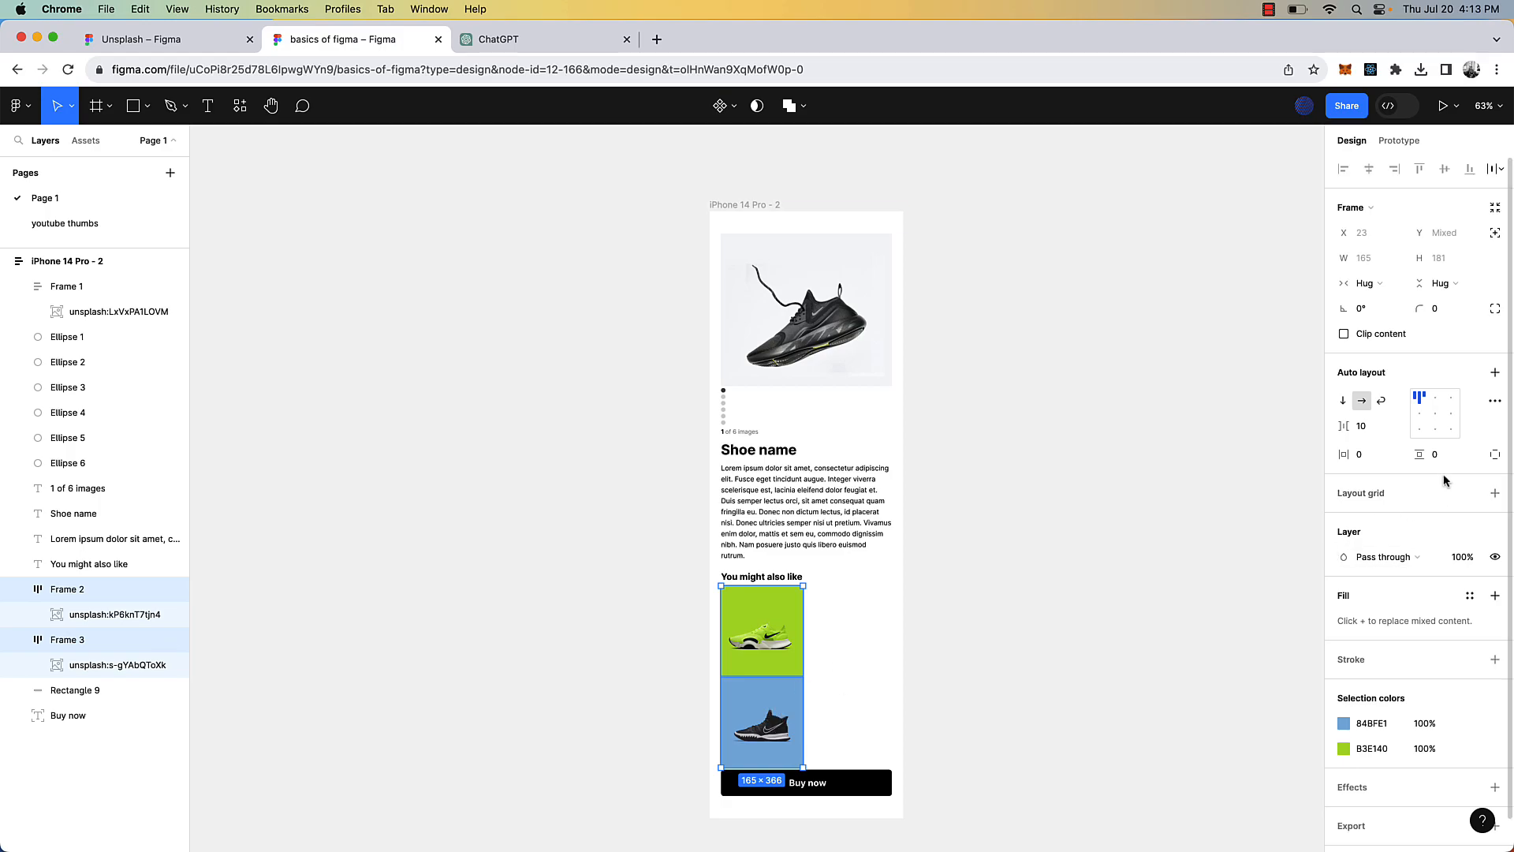
click(1492, 374)
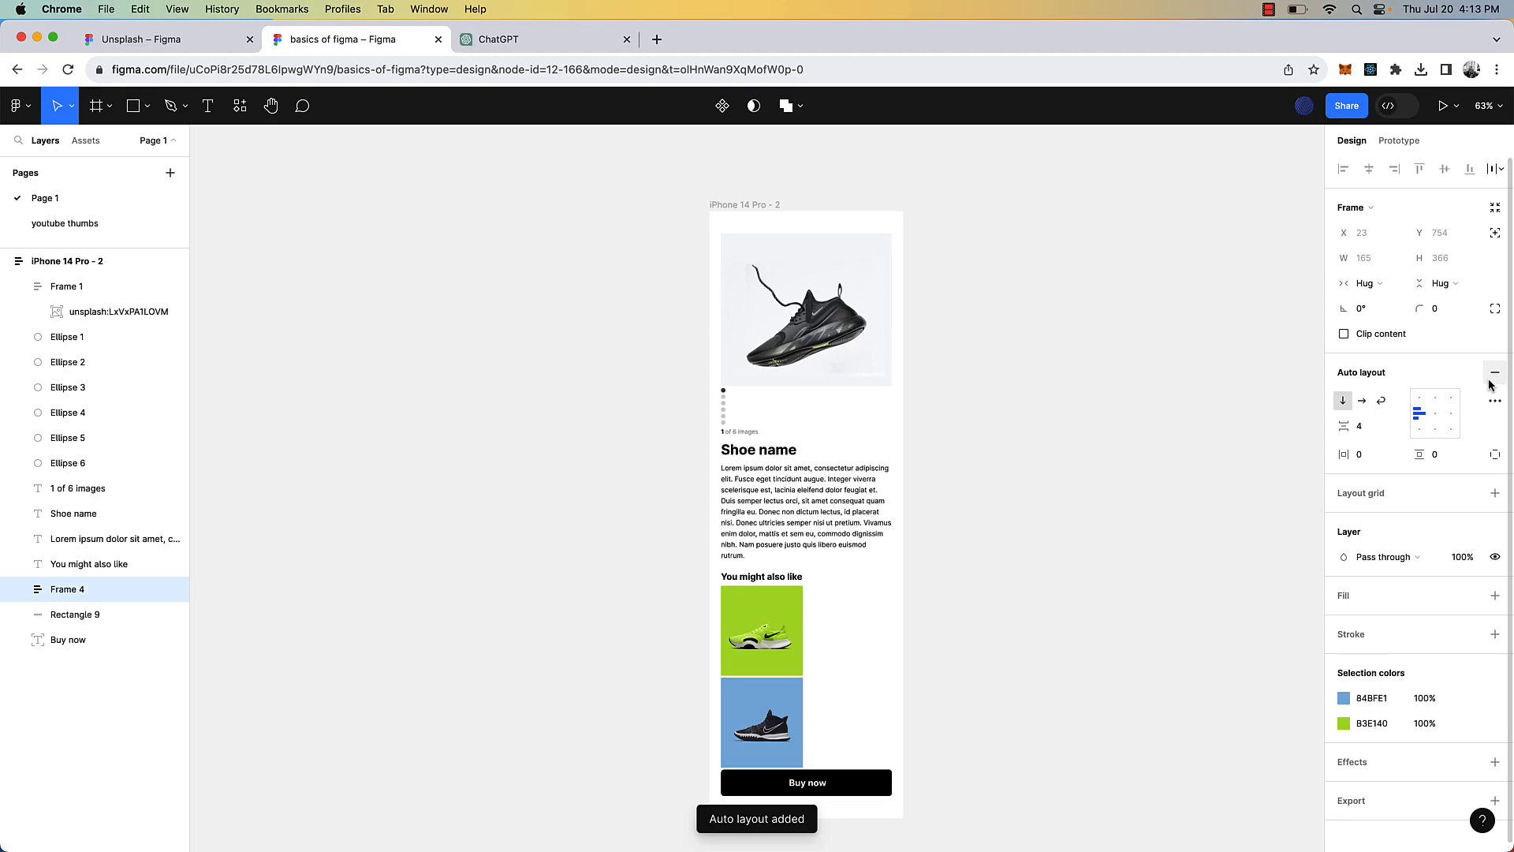
click(1361, 405)
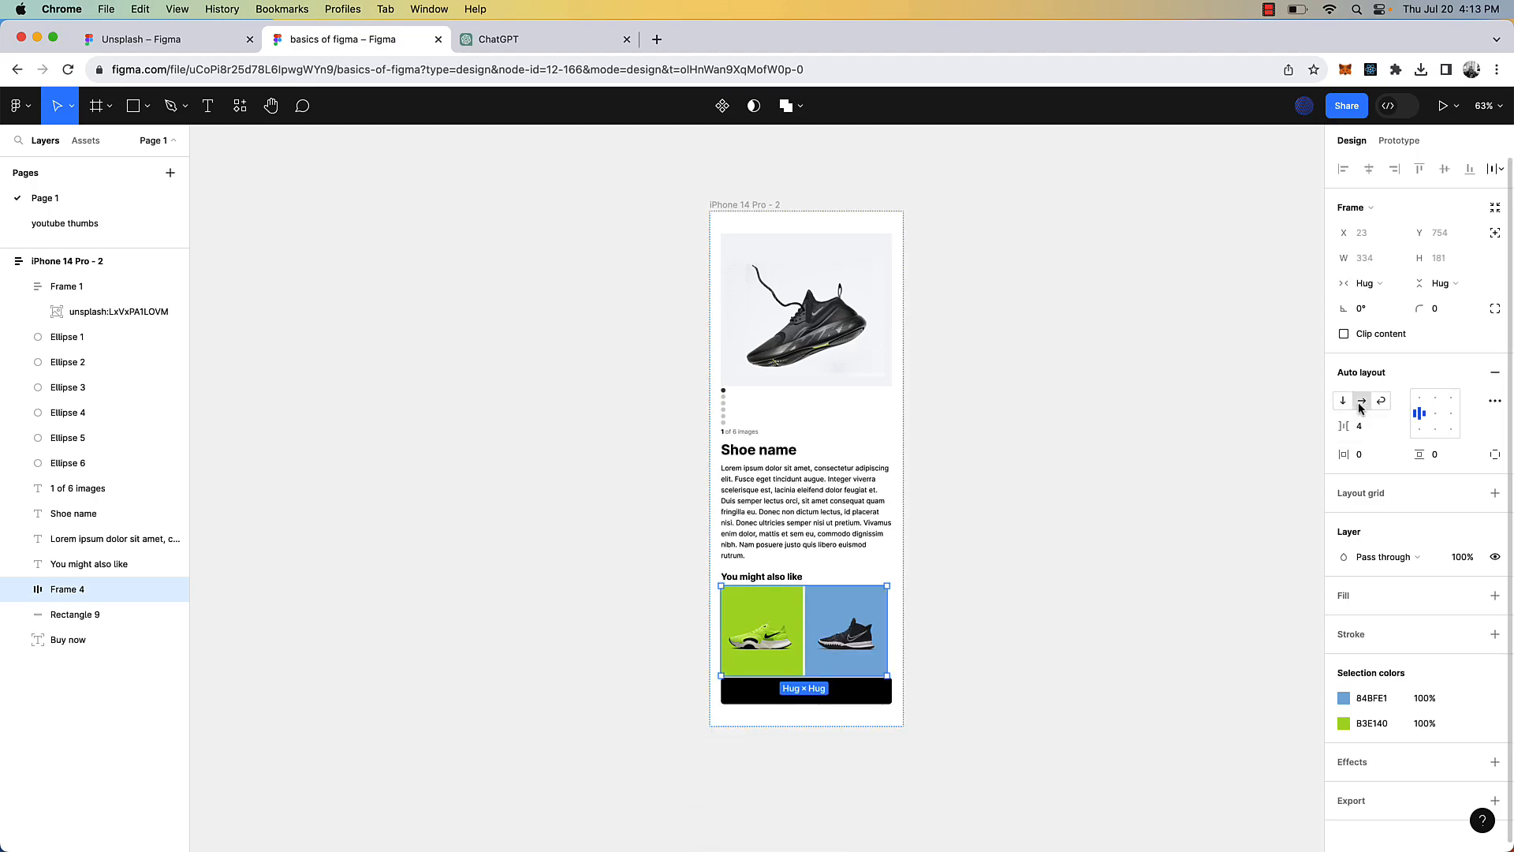
scroll(688, 664, up, 5)
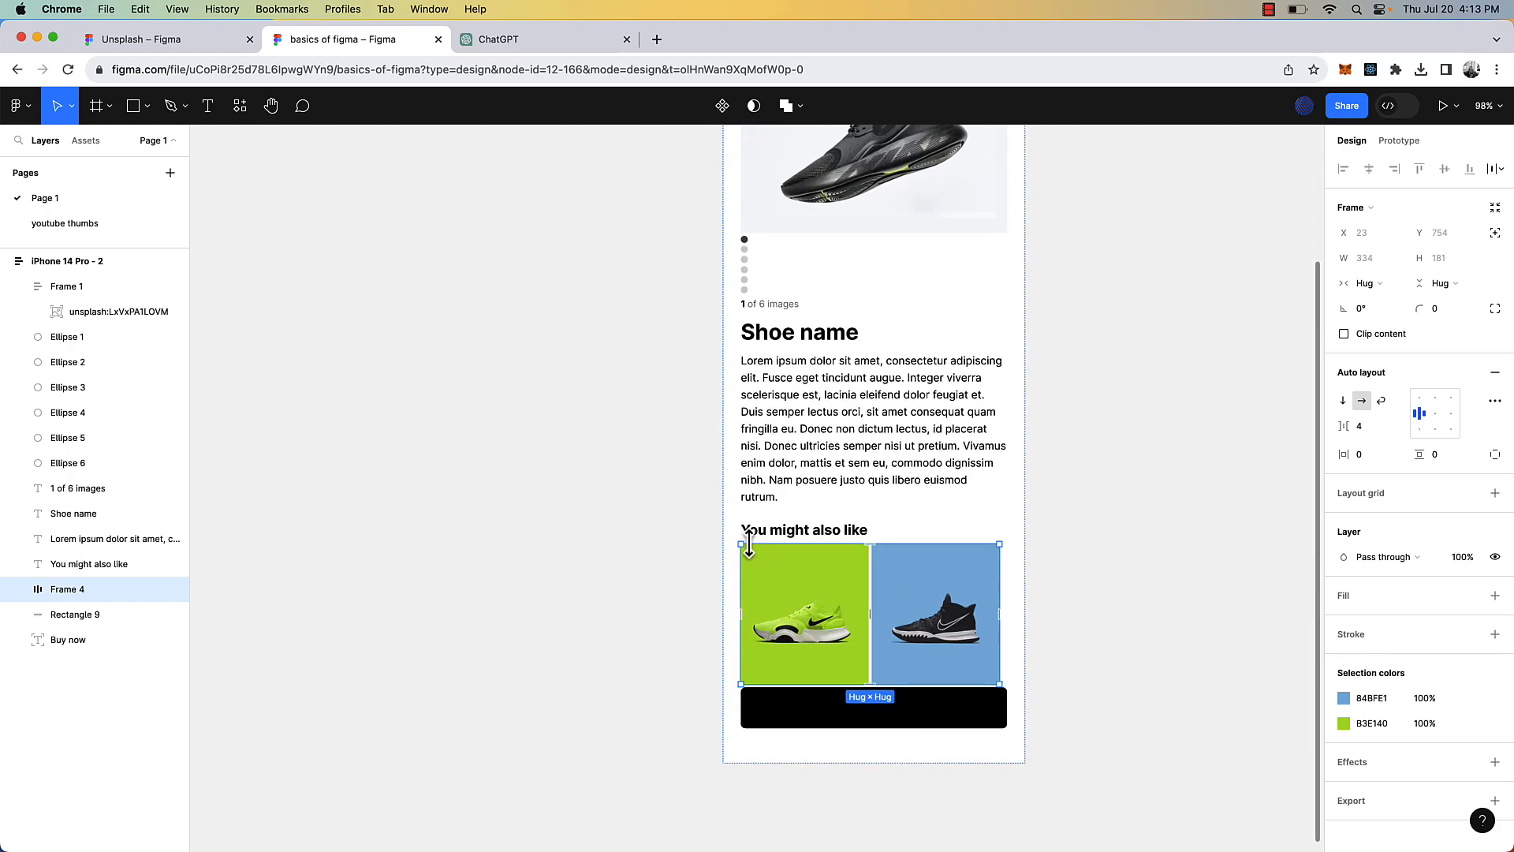
click(19, 590)
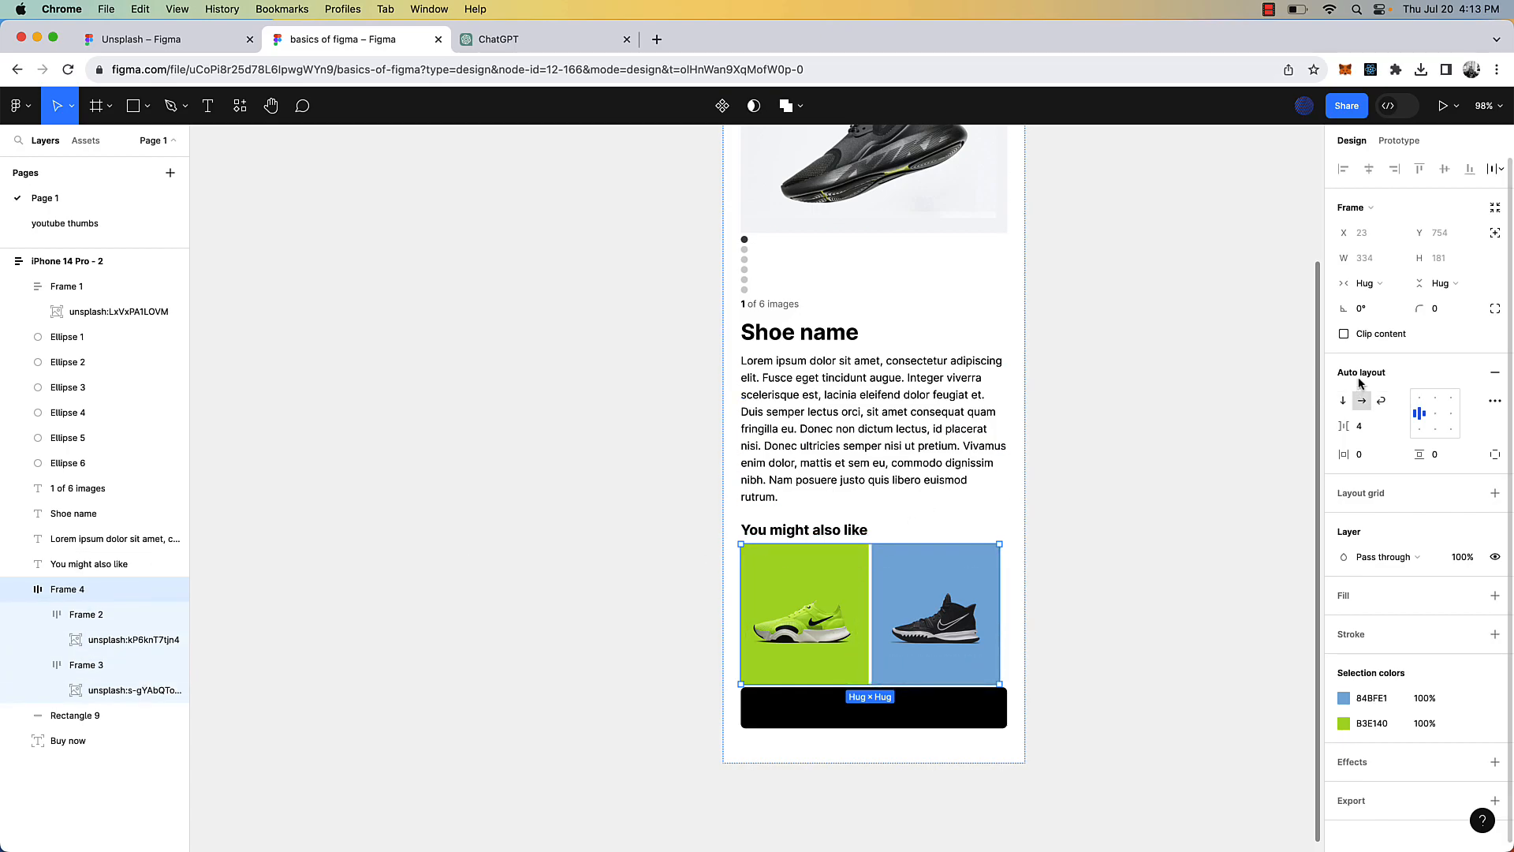
- Set the width of the frame holding both shoe photos to Fill container
click(1100, 534)
scroll(1099, 535, up, 1)
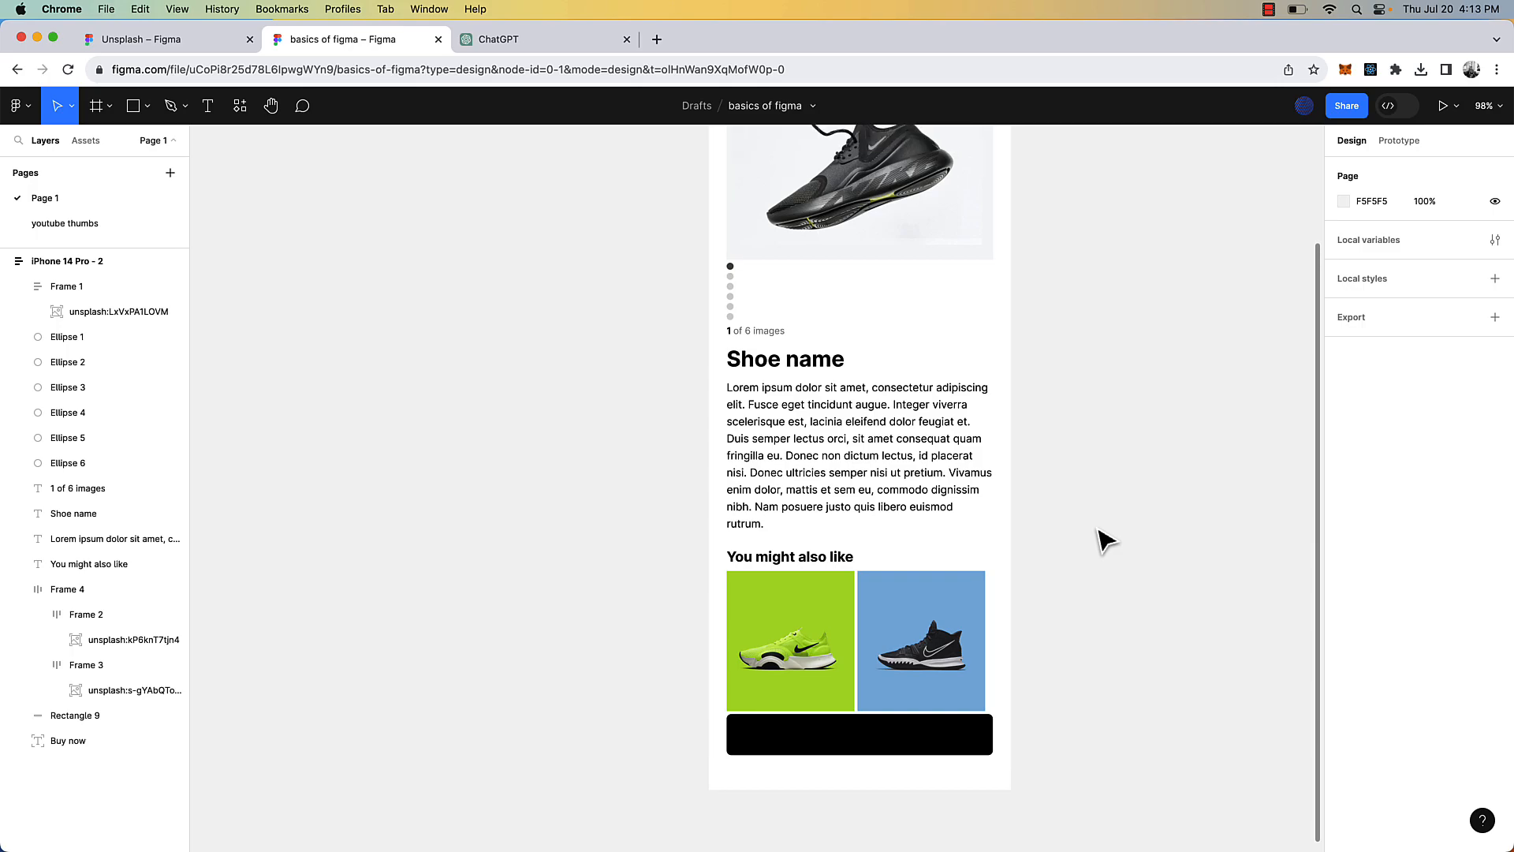
click(863, 609)
click(1394, 283)
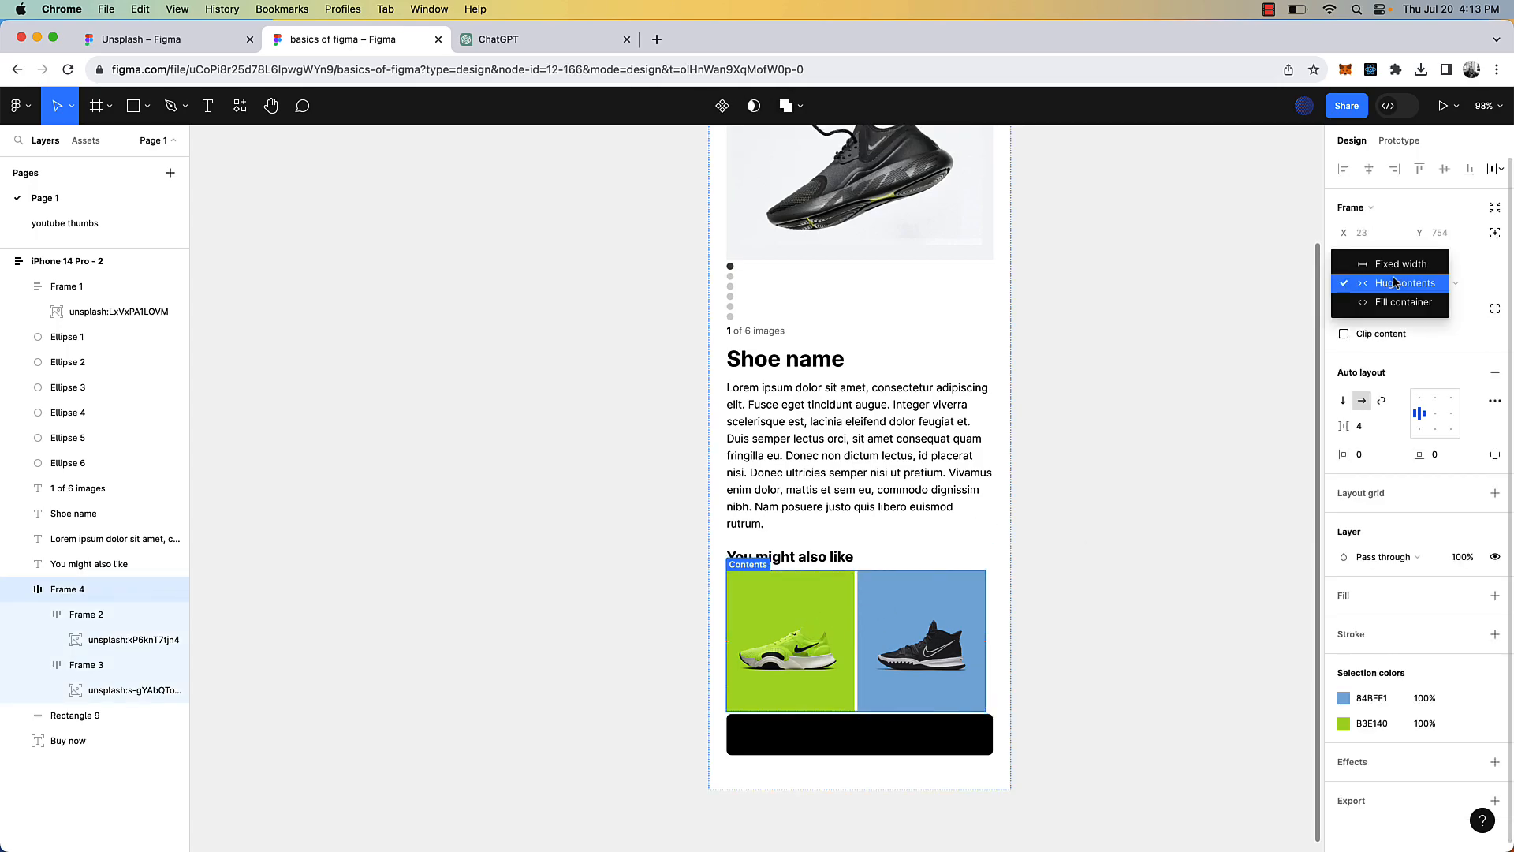
click(1403, 302)
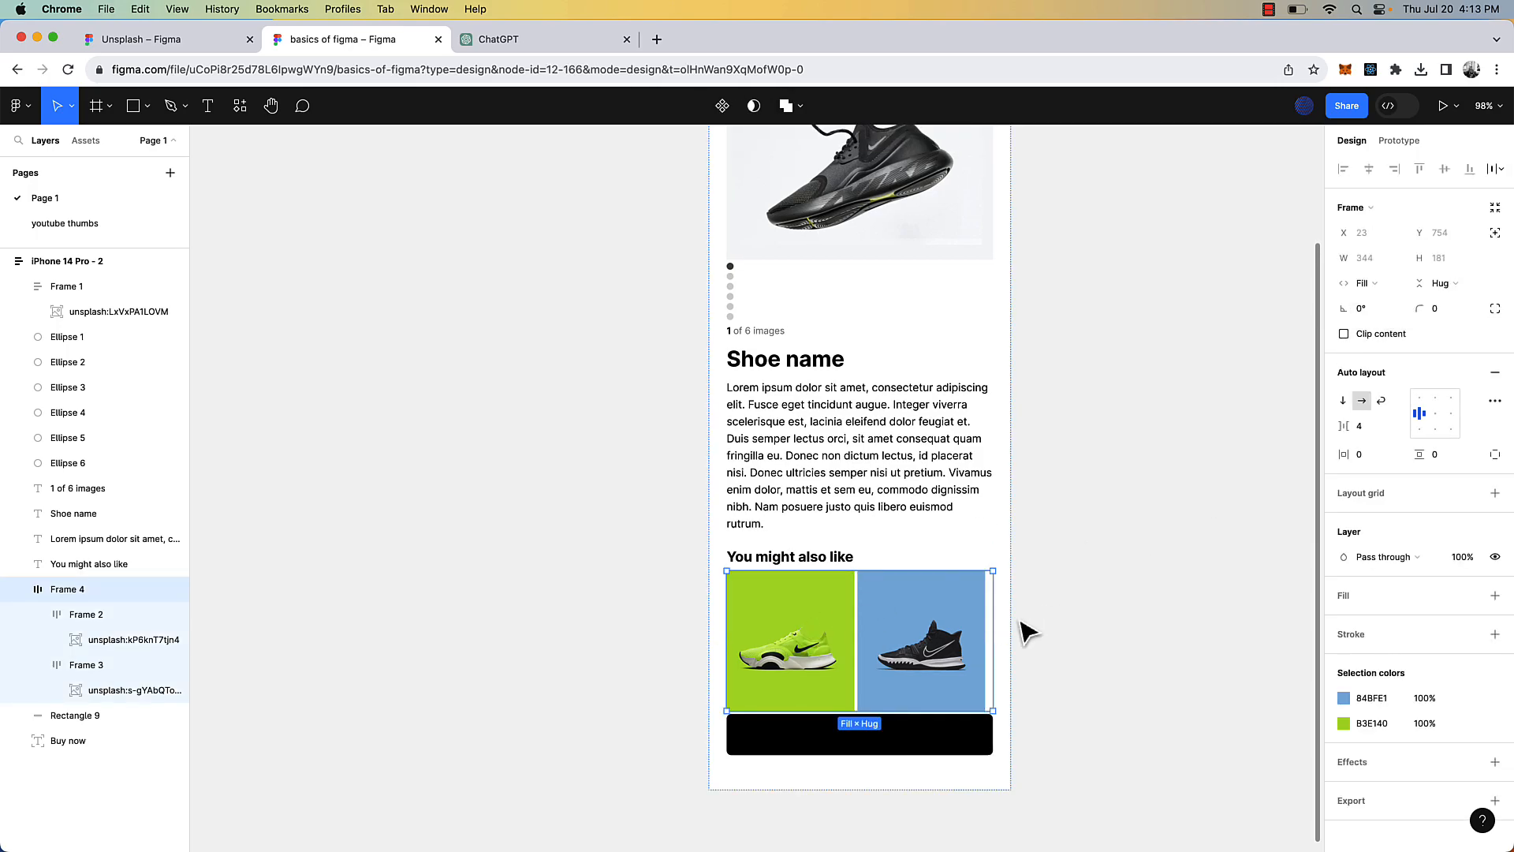
- Set the width of the green and blue photo frames inside the row to Fill container
scroll(1045, 626, up, 2)
scroll(954, 623, up, 5)
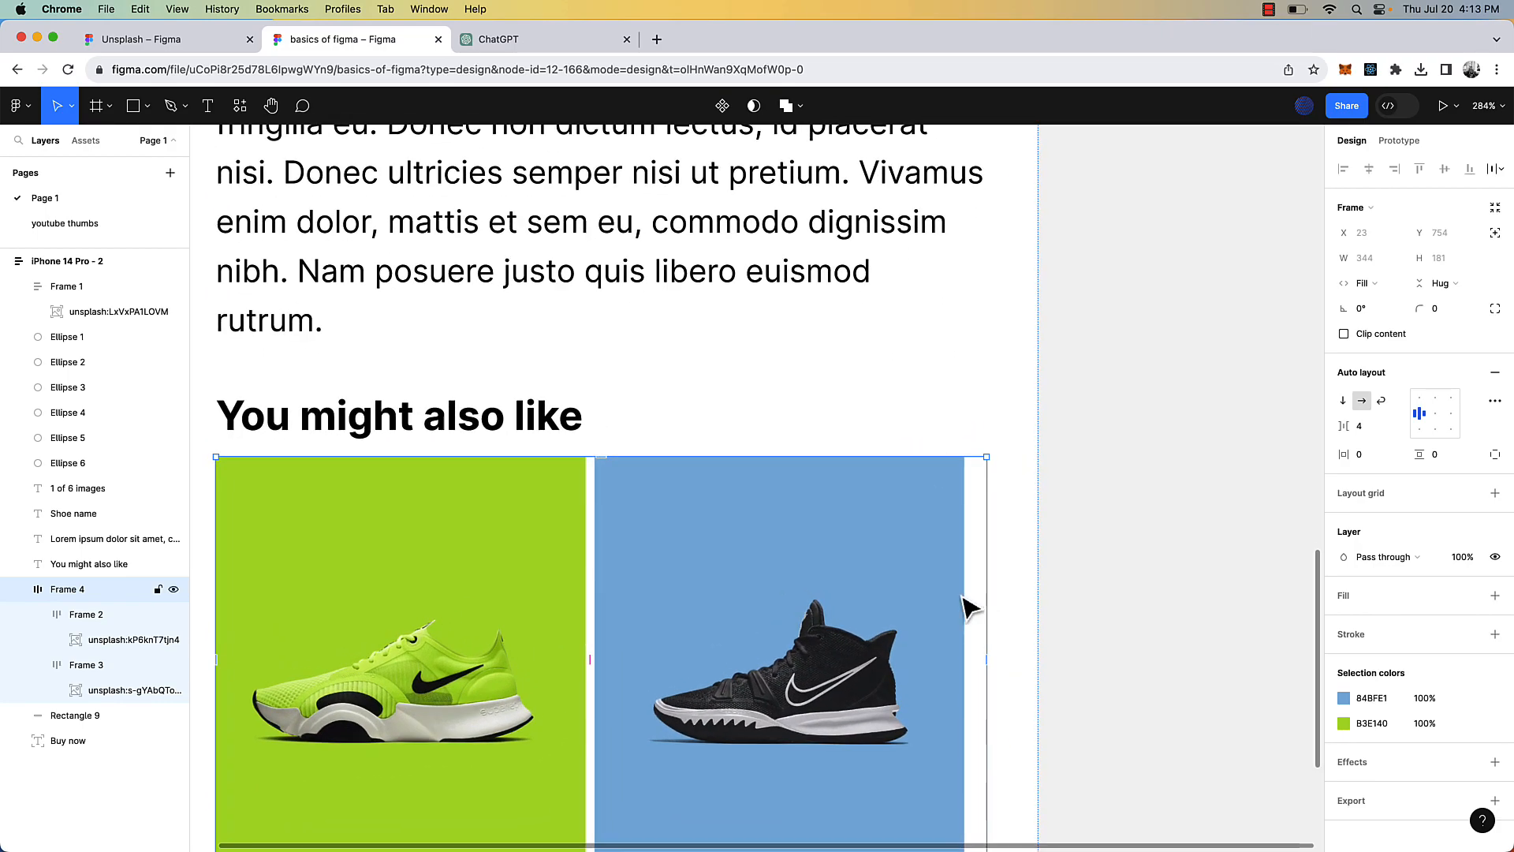
scroll(969, 627, down, 1)
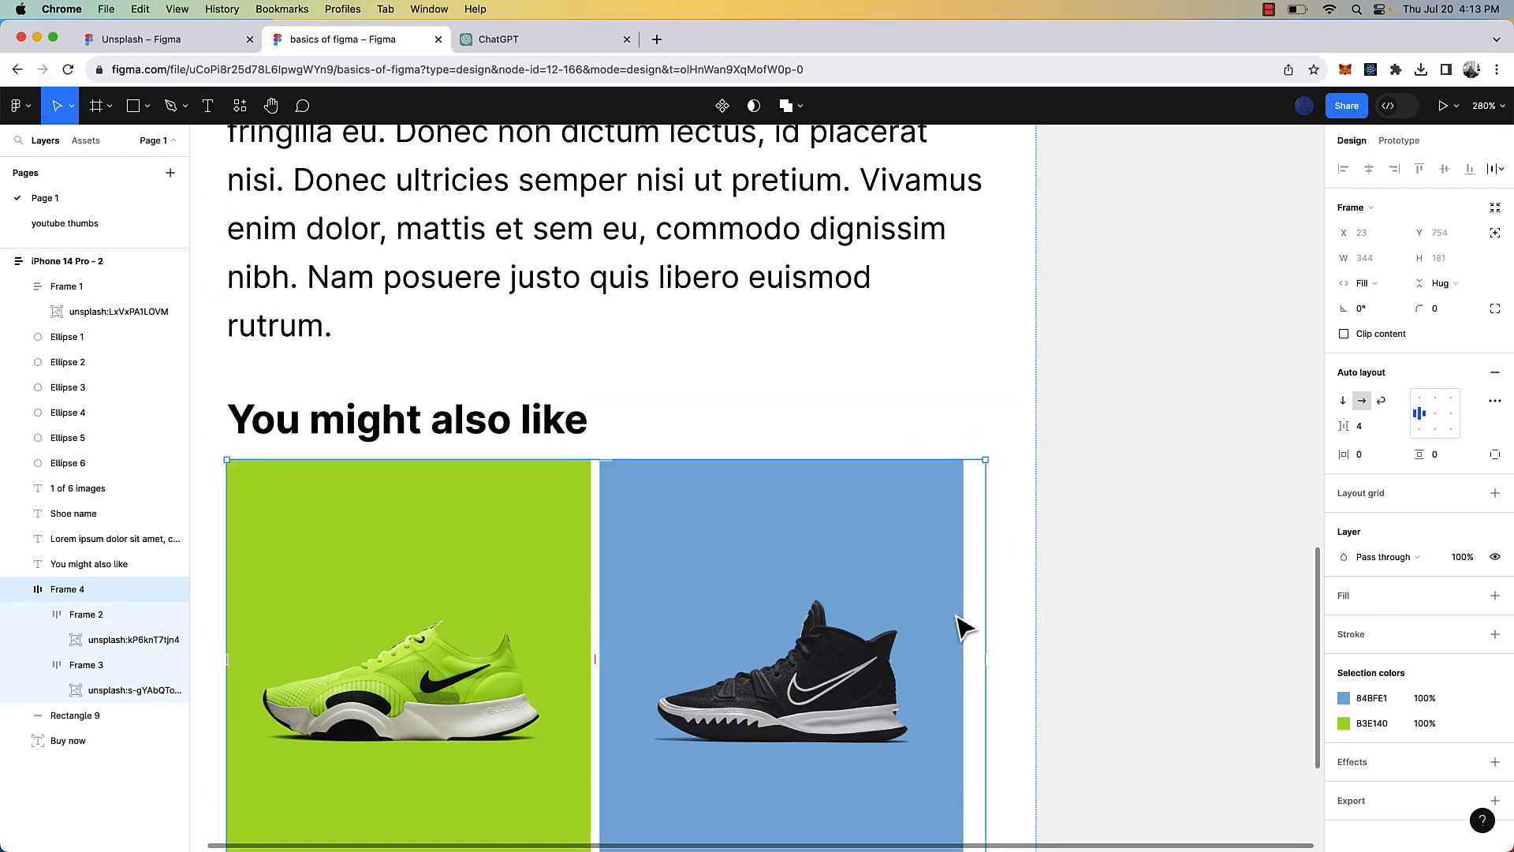
scroll(960, 625, down, 3)
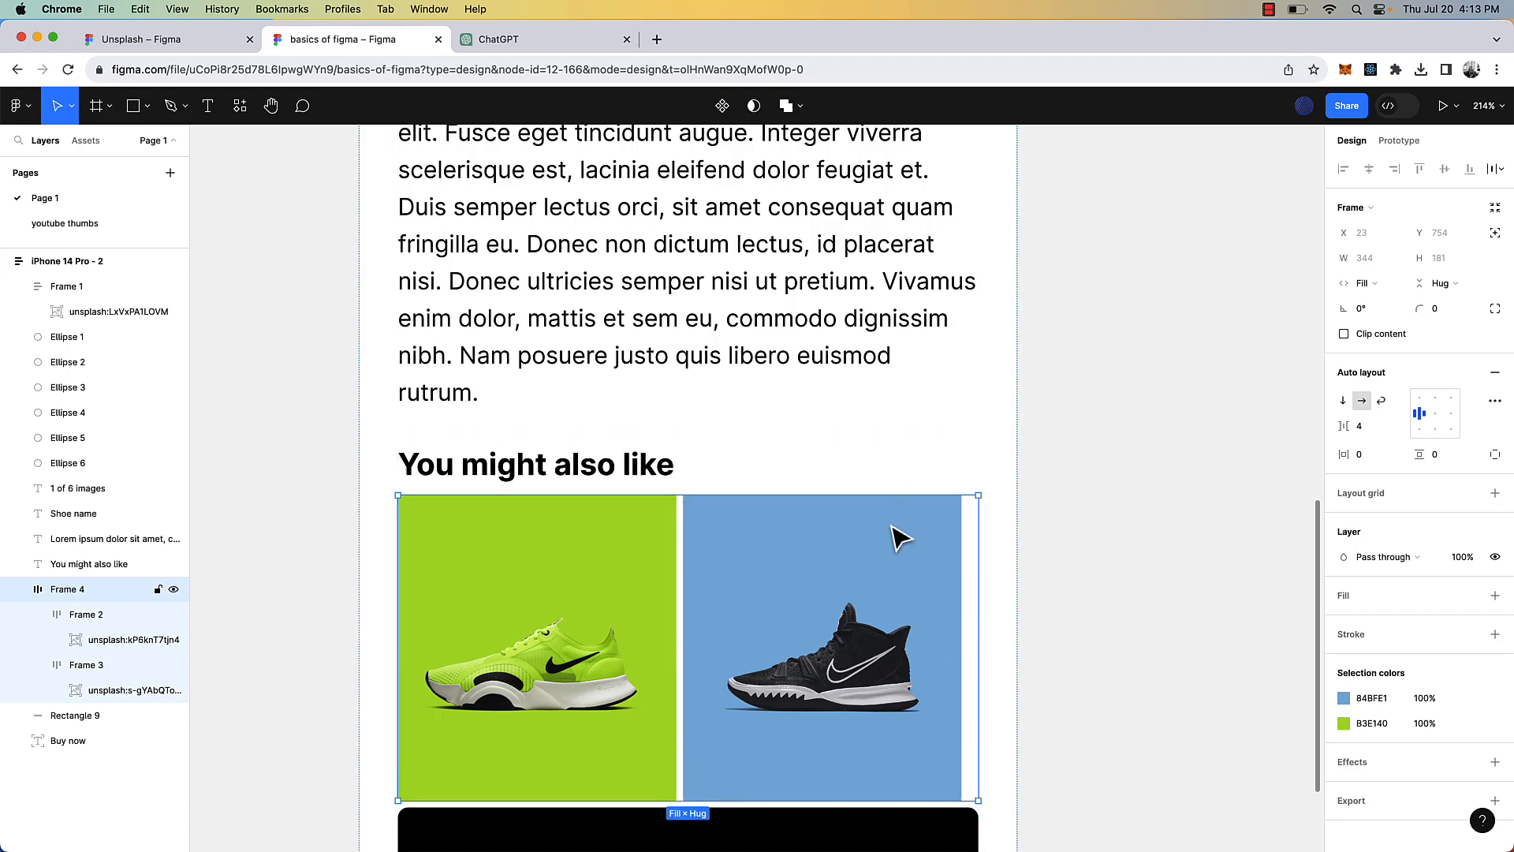
click(83, 614)
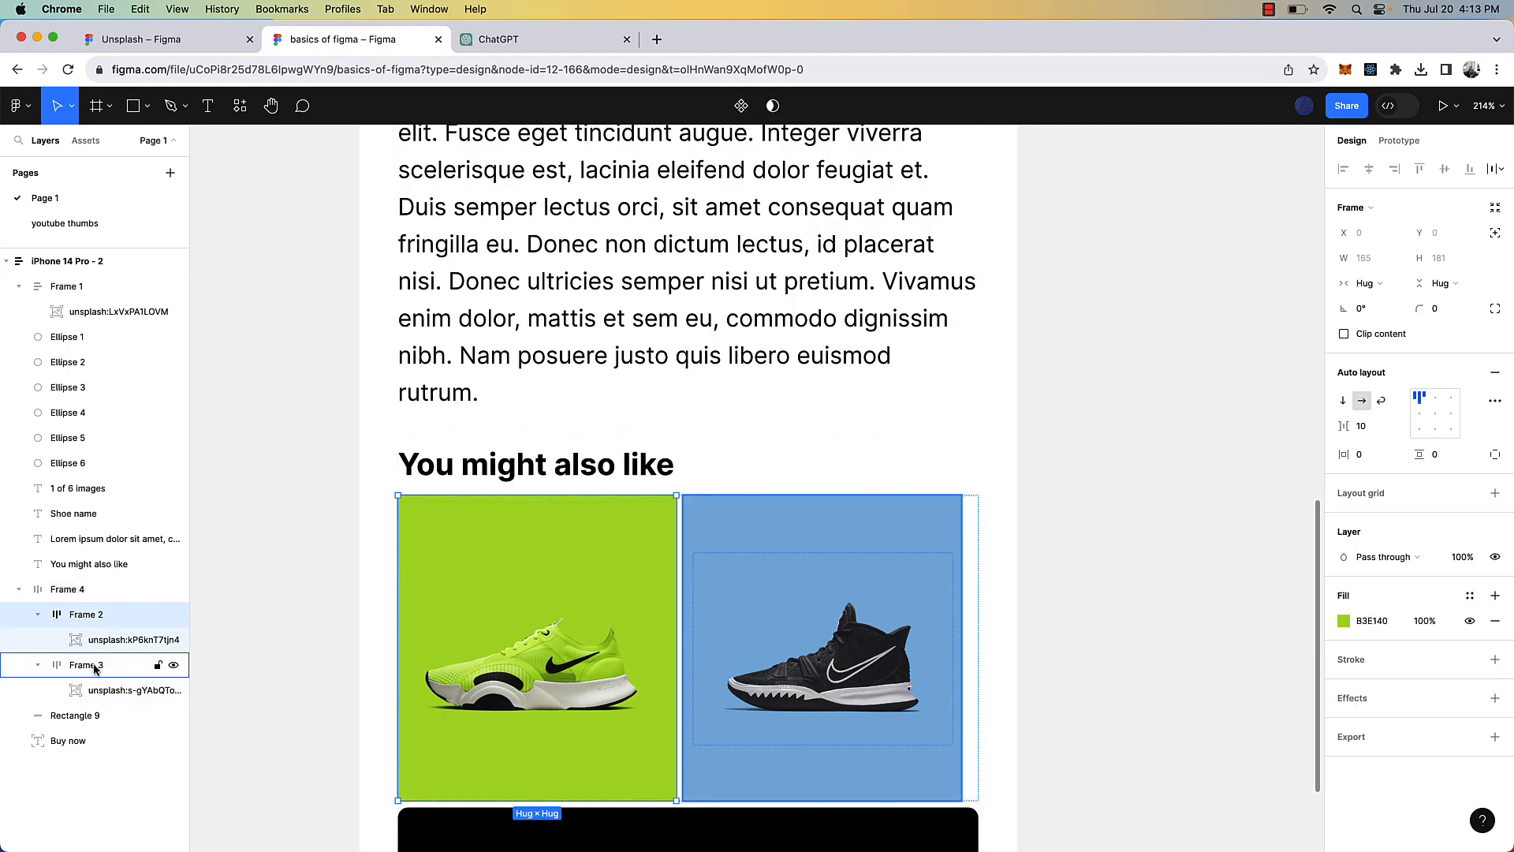
shift+click(97, 672)
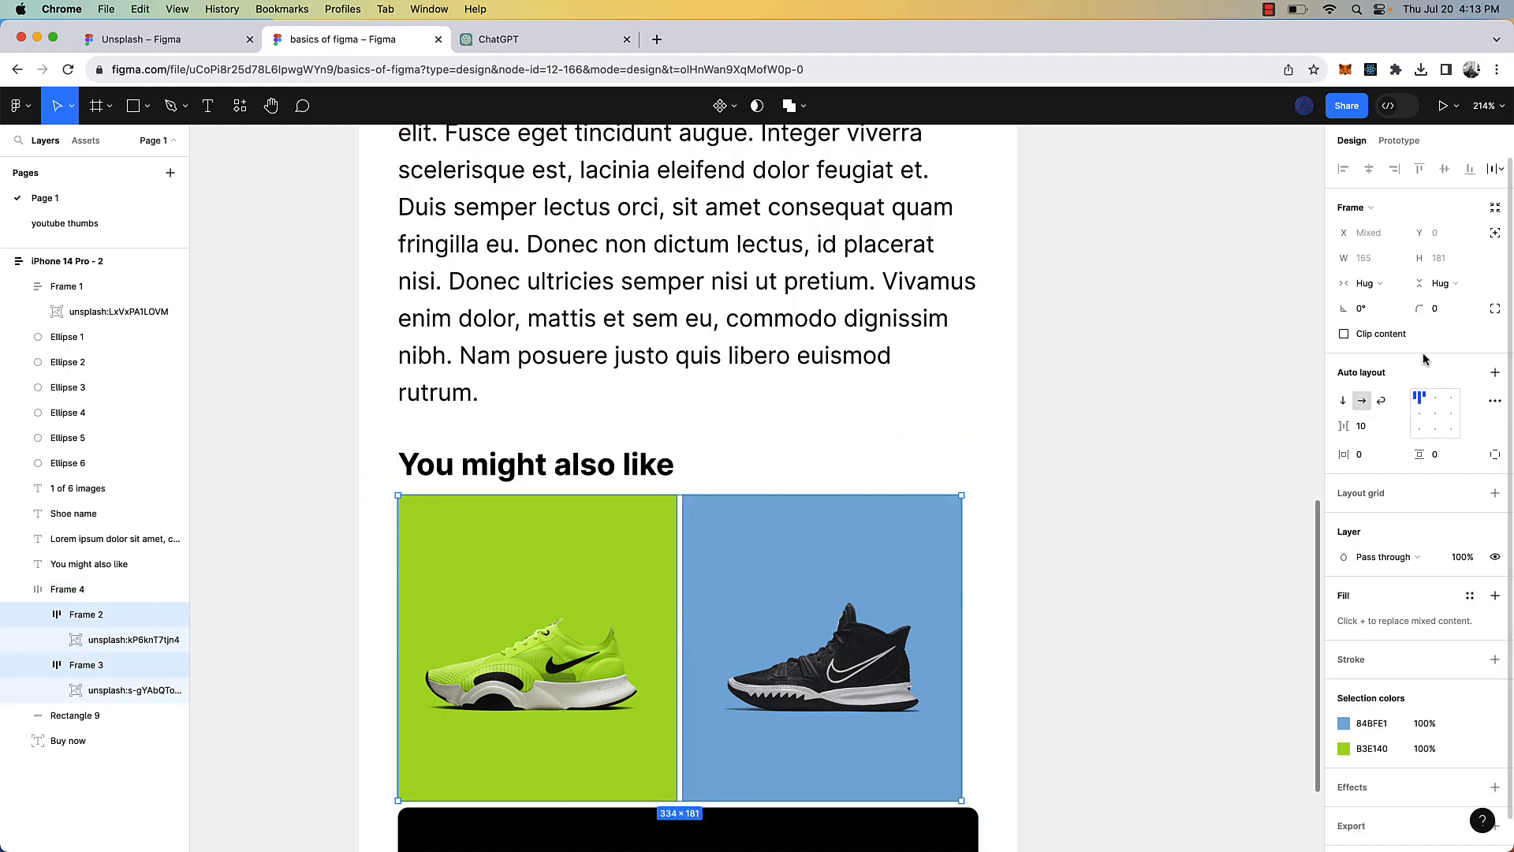
click(1364, 283)
click(1376, 300)
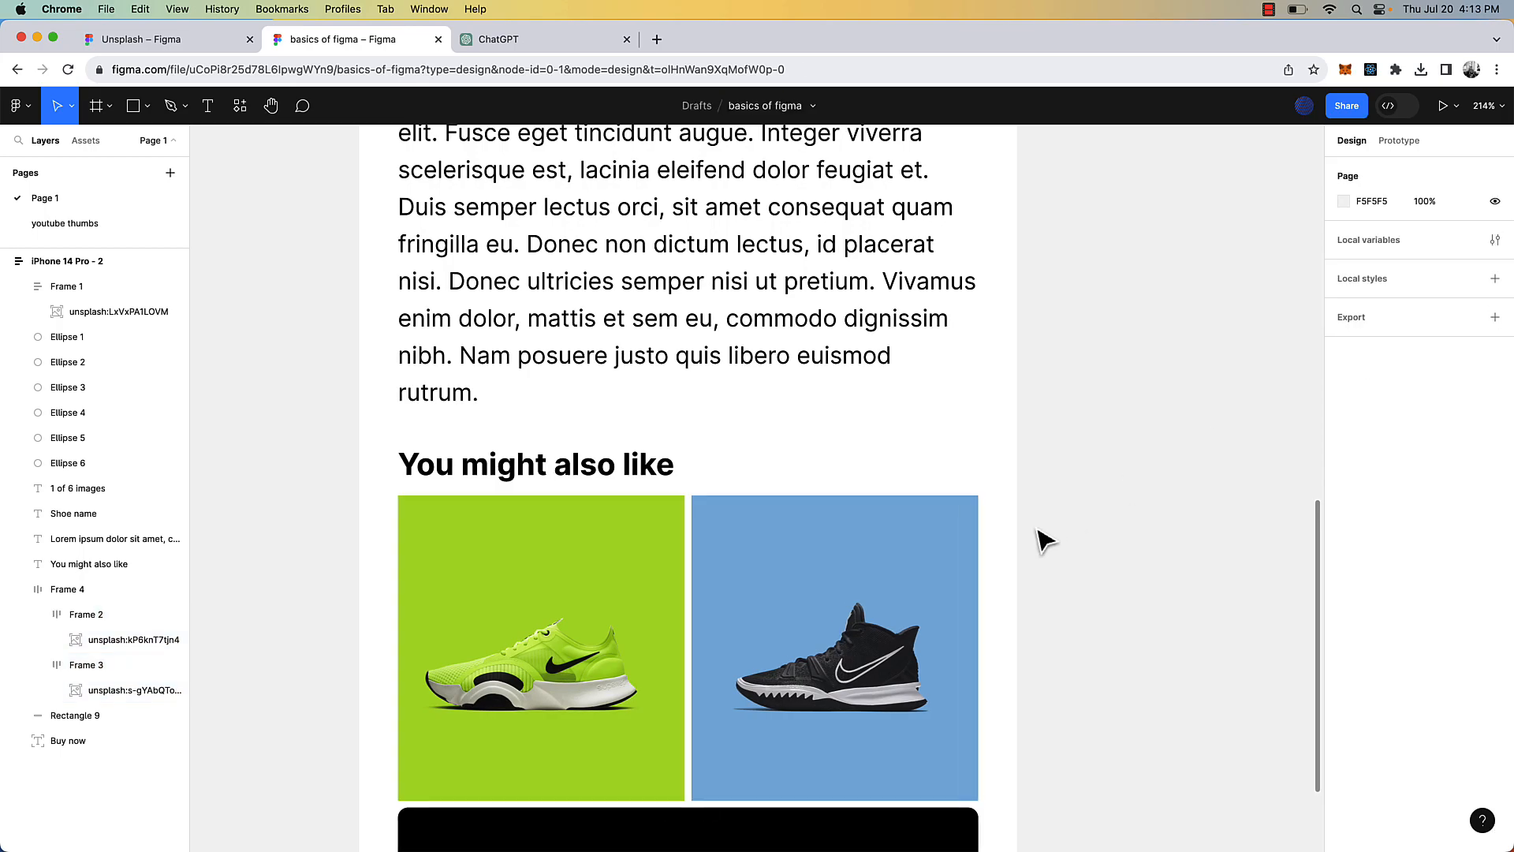
- Set the spacing between the green and blue photo frames to 10
scroll(1038, 538, down, 5)
click(873, 569)
scroll(876, 567, up, 5)
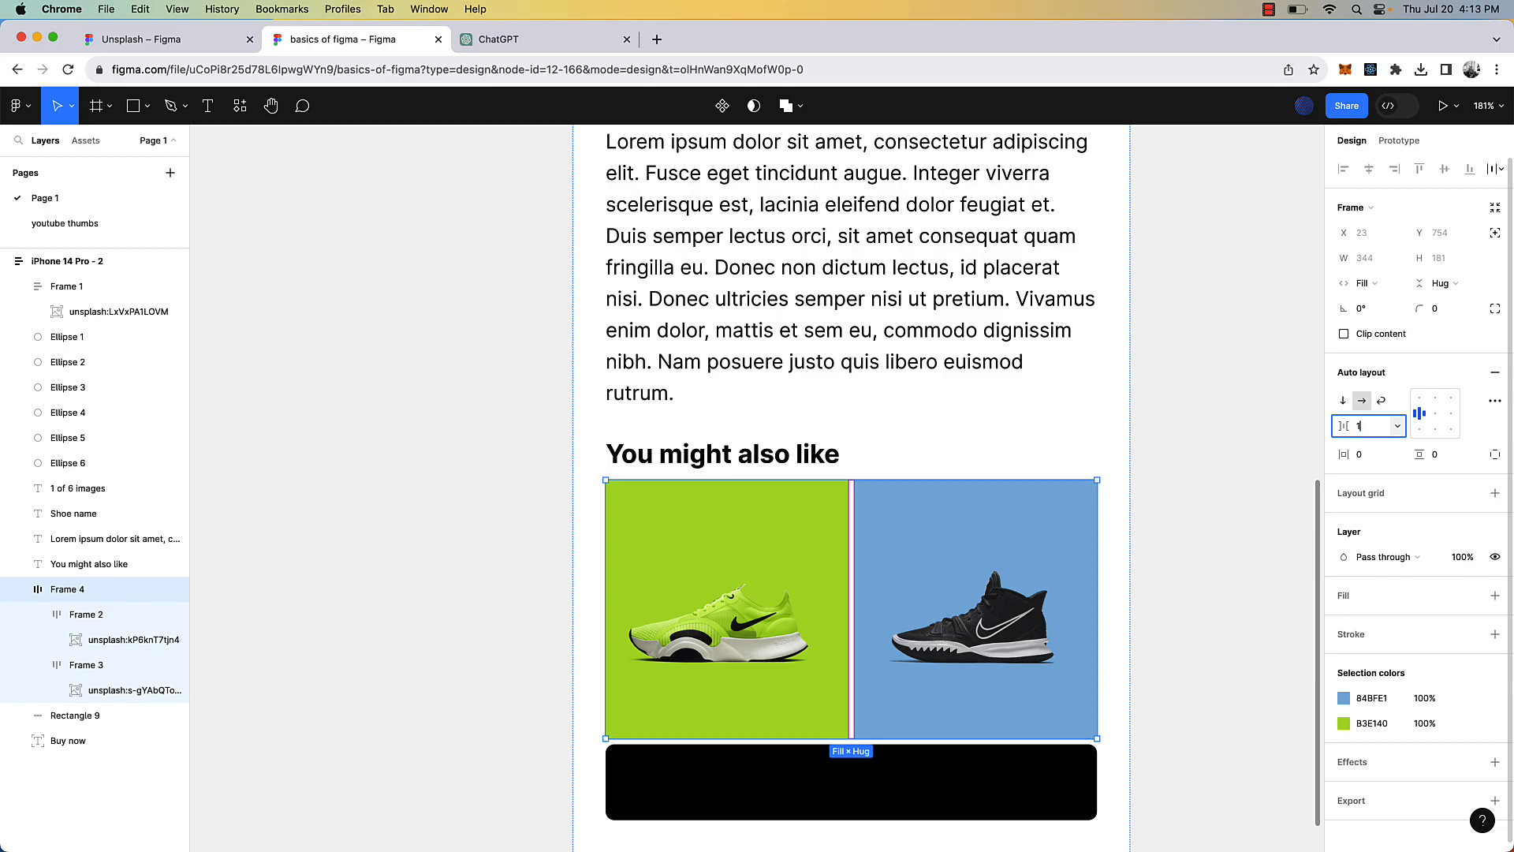
key(Return)
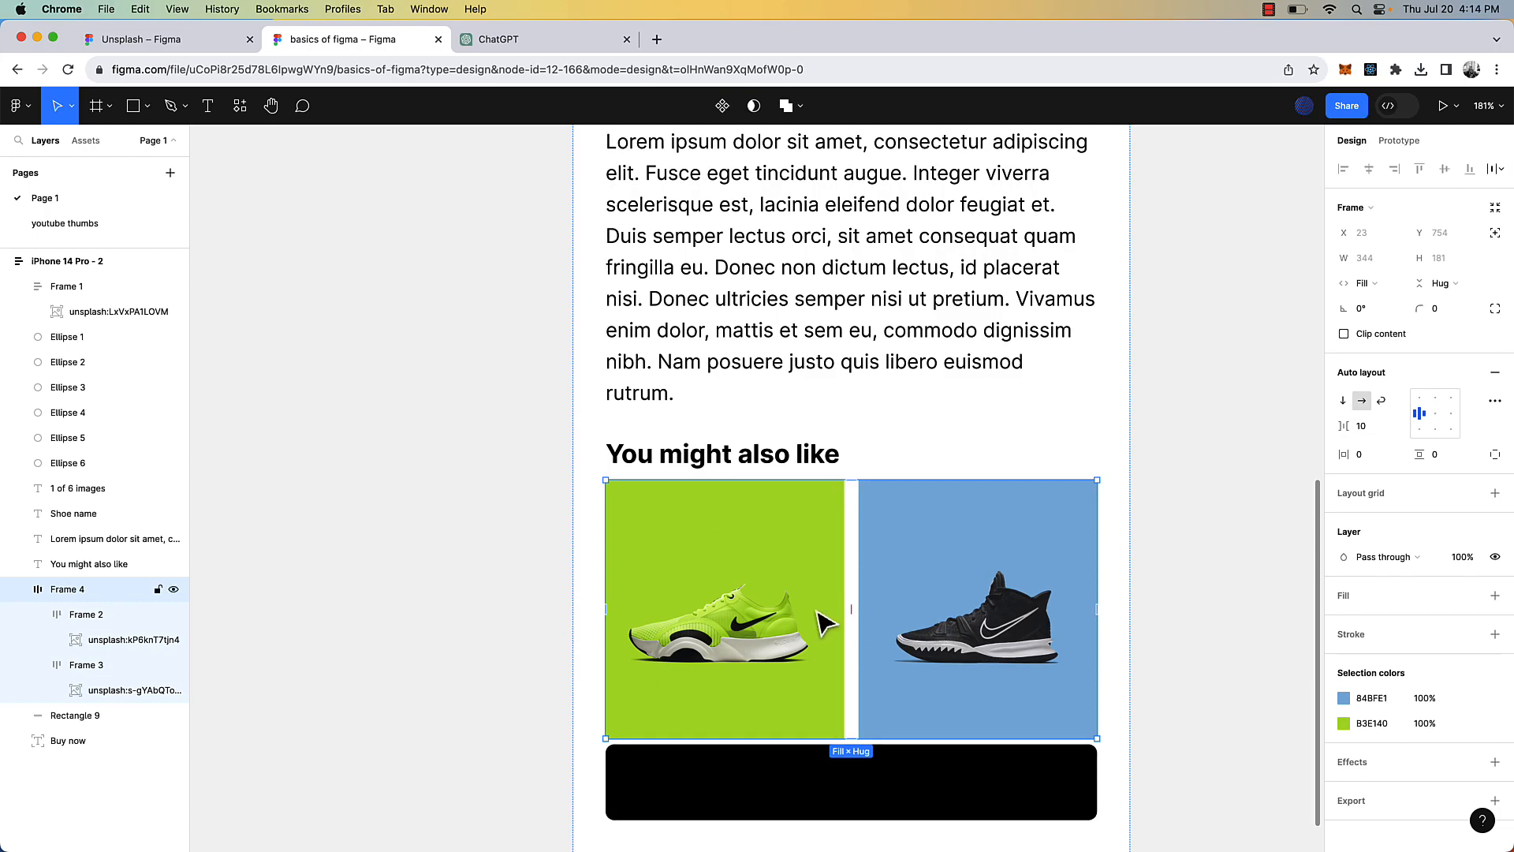
- Delete the black button rectangle together with its Buy now text layer
scroll(757, 607, down, 1)
scroll(757, 607, down, 4)
click(808, 698)
scroll(810, 698, up, 6)
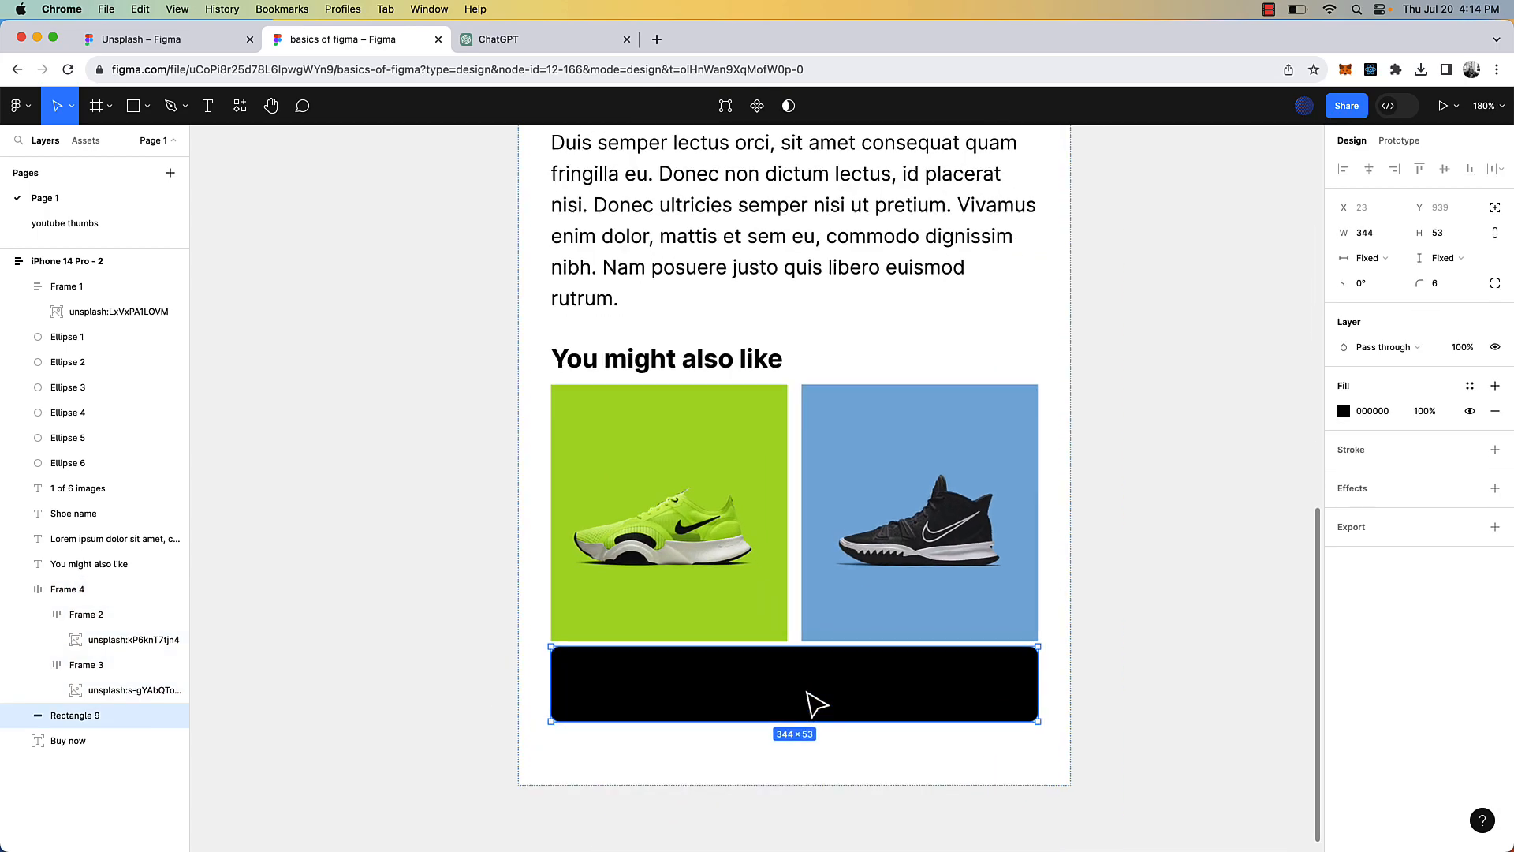
scroll(812, 700, down, 5)
click(537, 698)
click(785, 771)
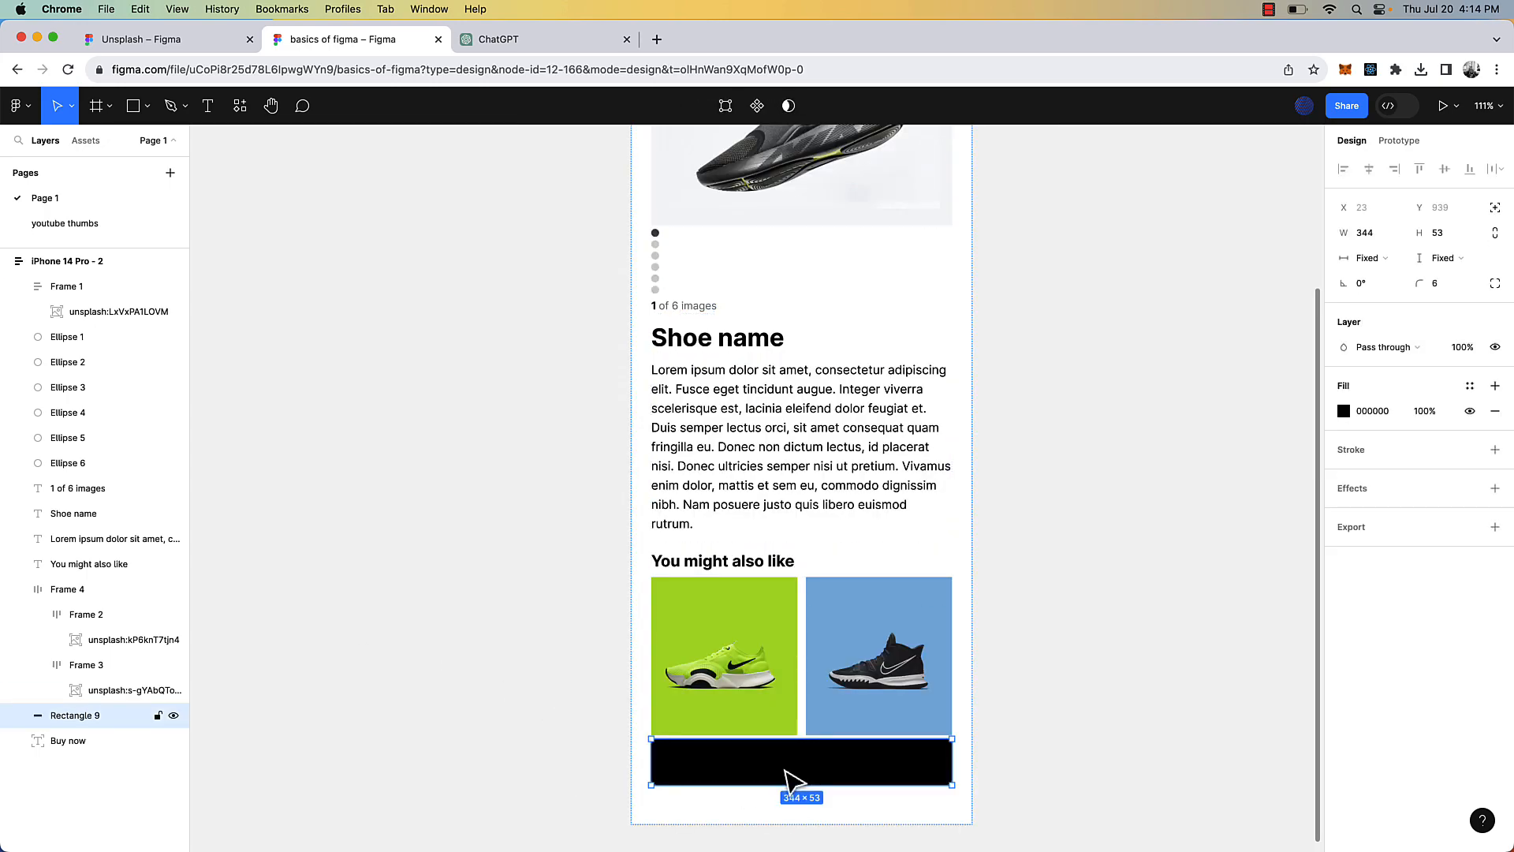
scroll(786, 771, down, 3)
scroll(786, 771, up, 2)
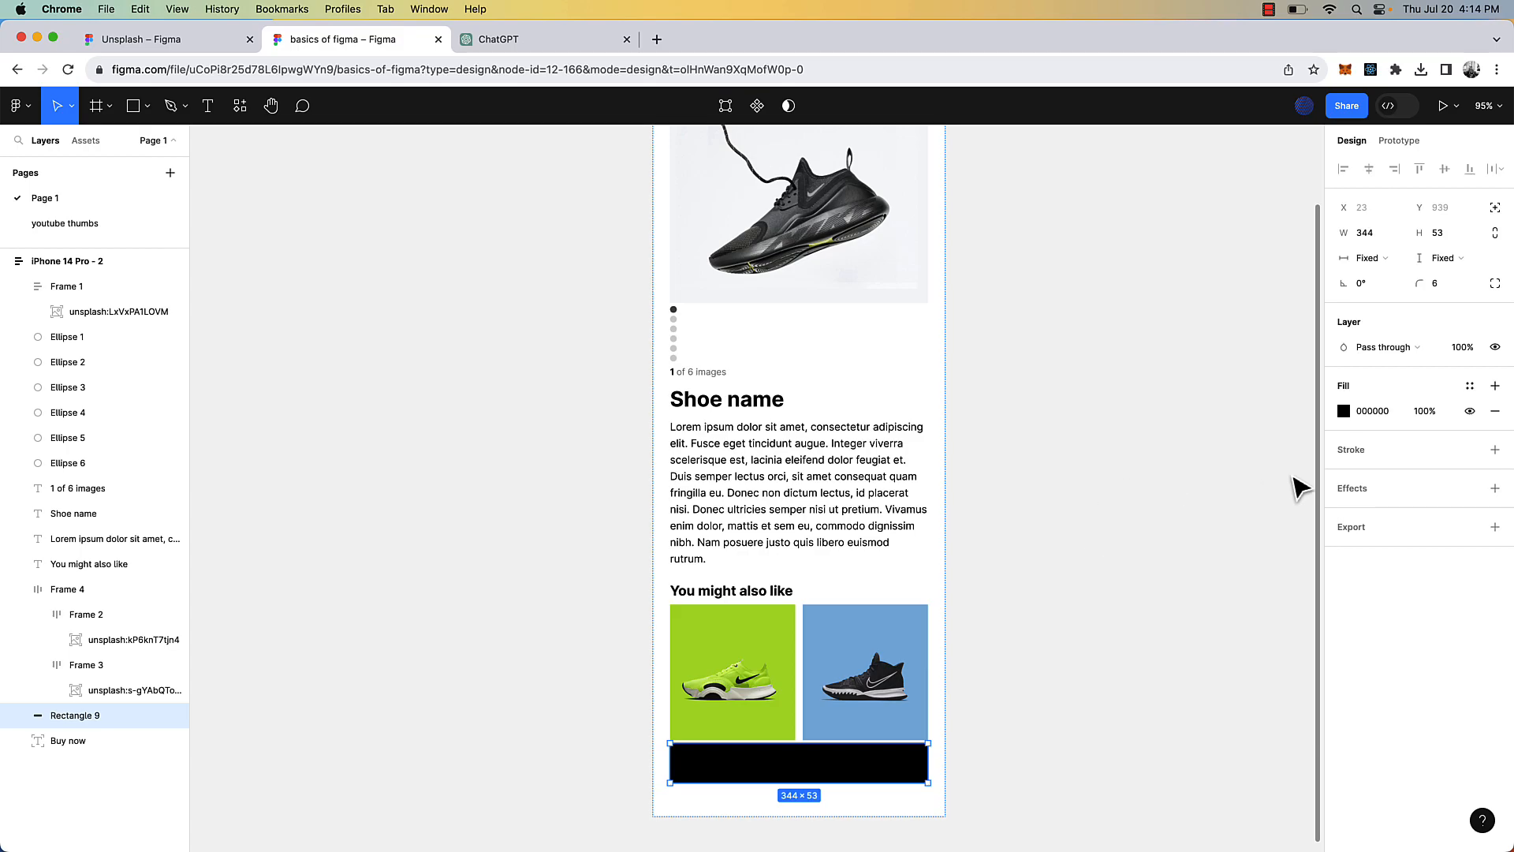
scroll(873, 717, down, 4)
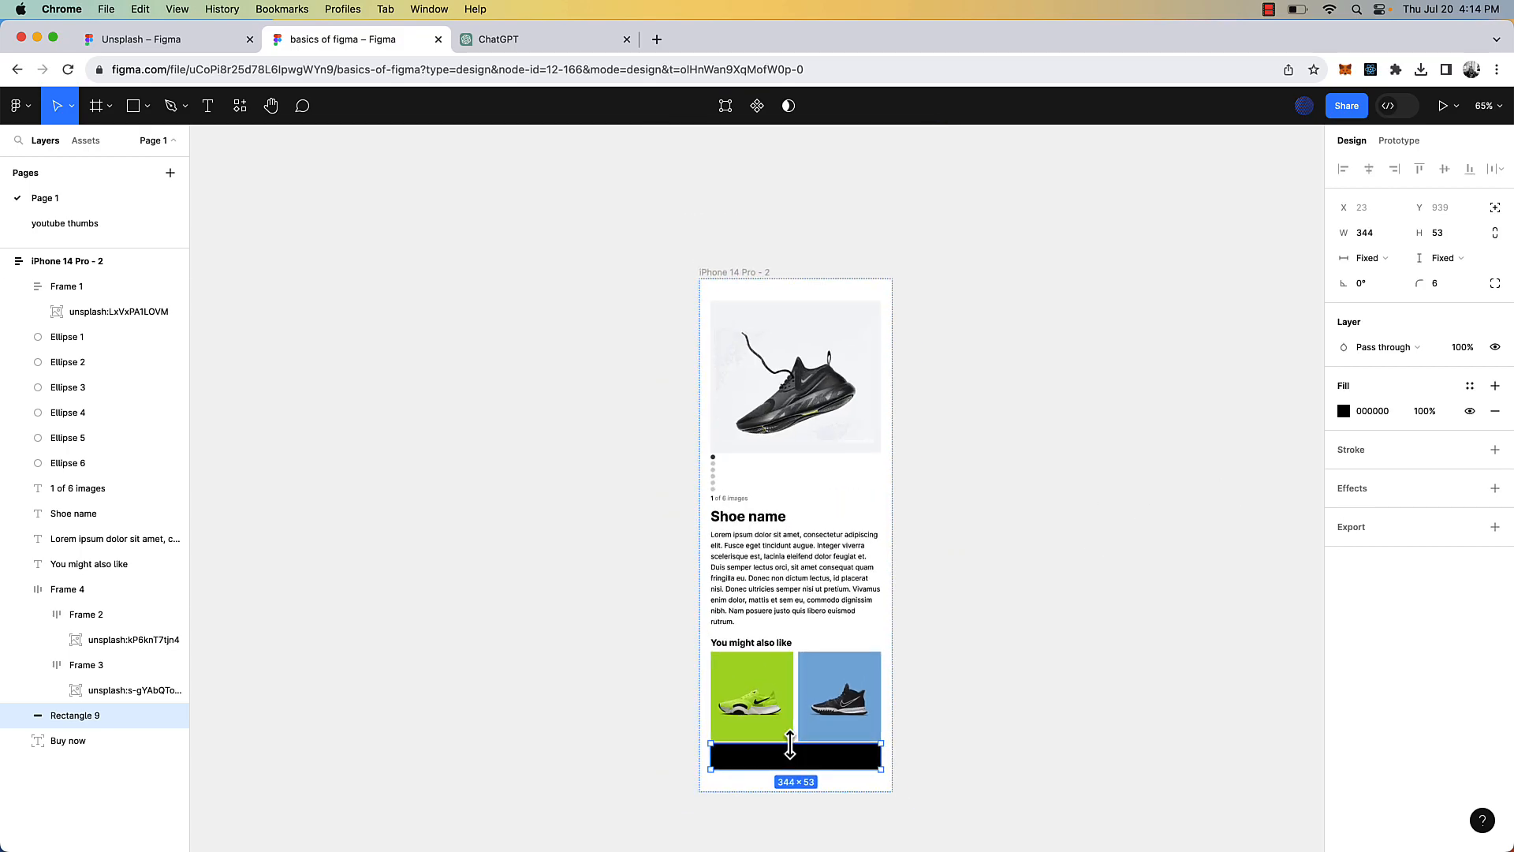
shift+click(55, 741)
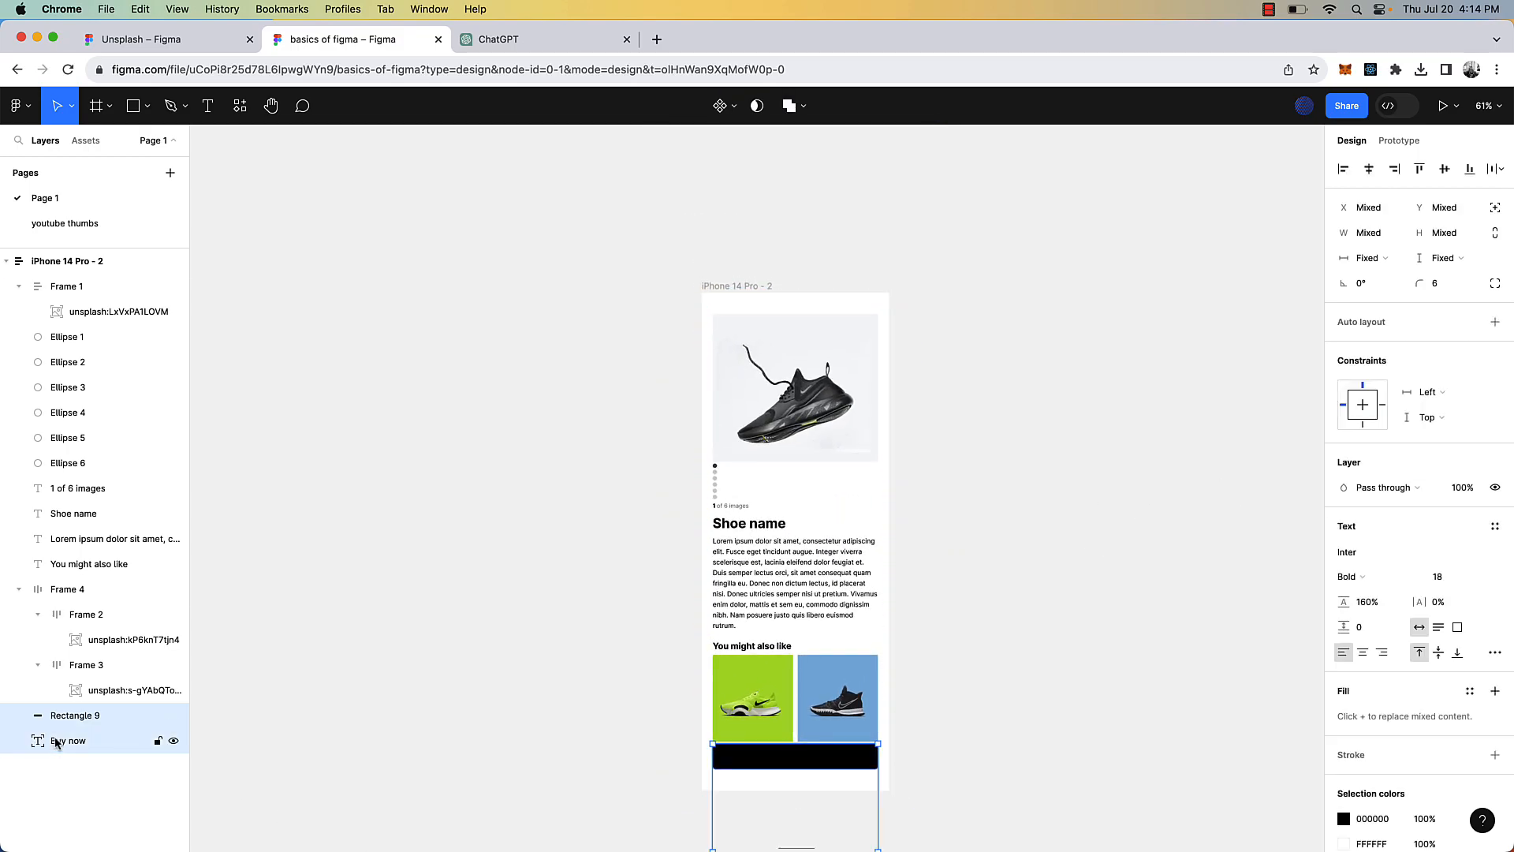
key(Delete)
scroll(447, 763, down, 3)
scroll(747, 642, up, 5)
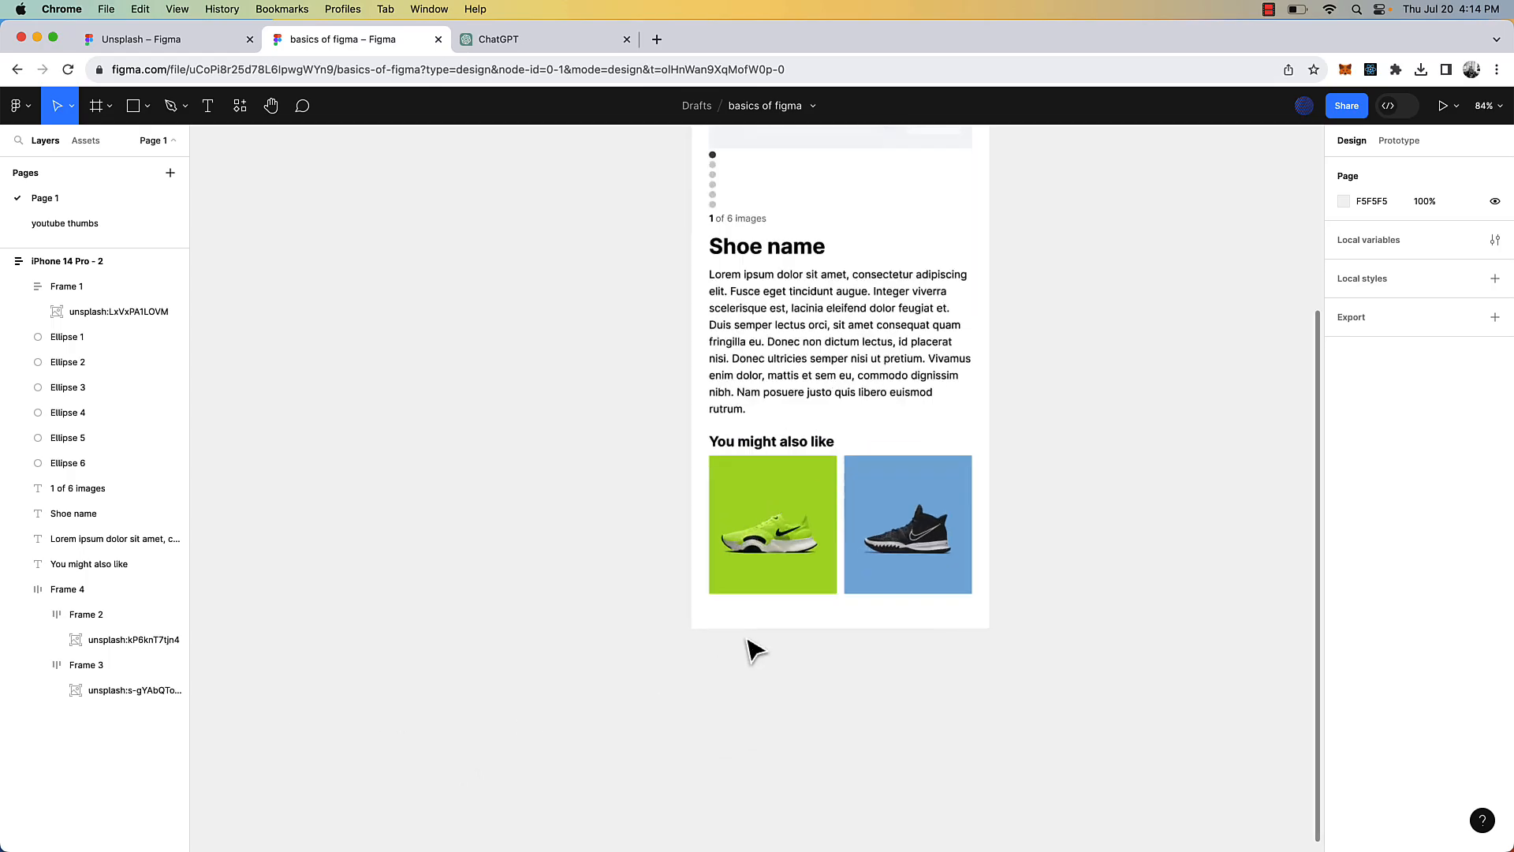
key(f)
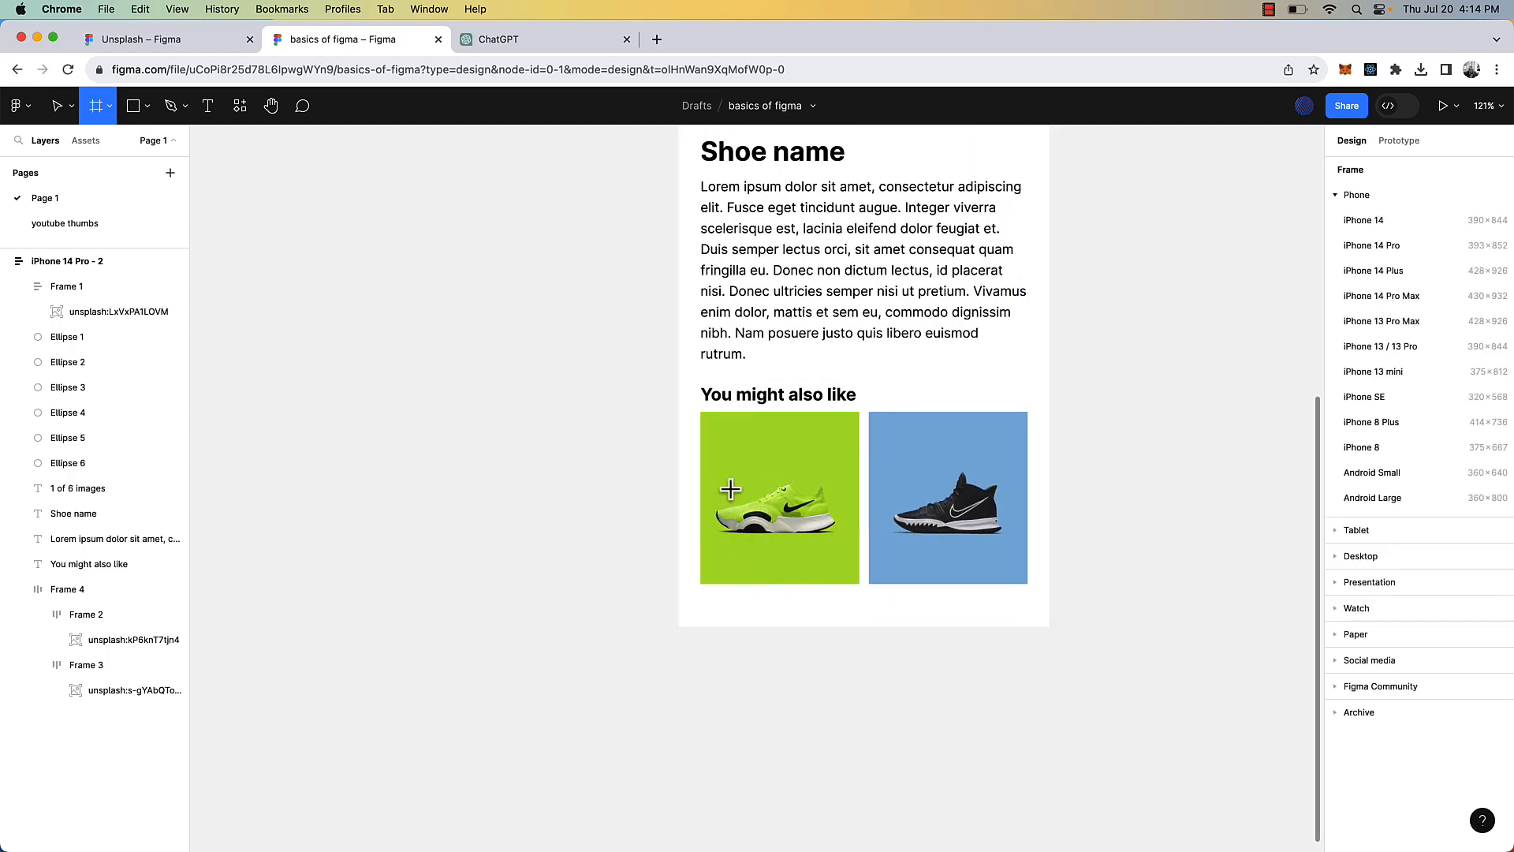
drag(730, 489, 862, 602)
key(Delete)
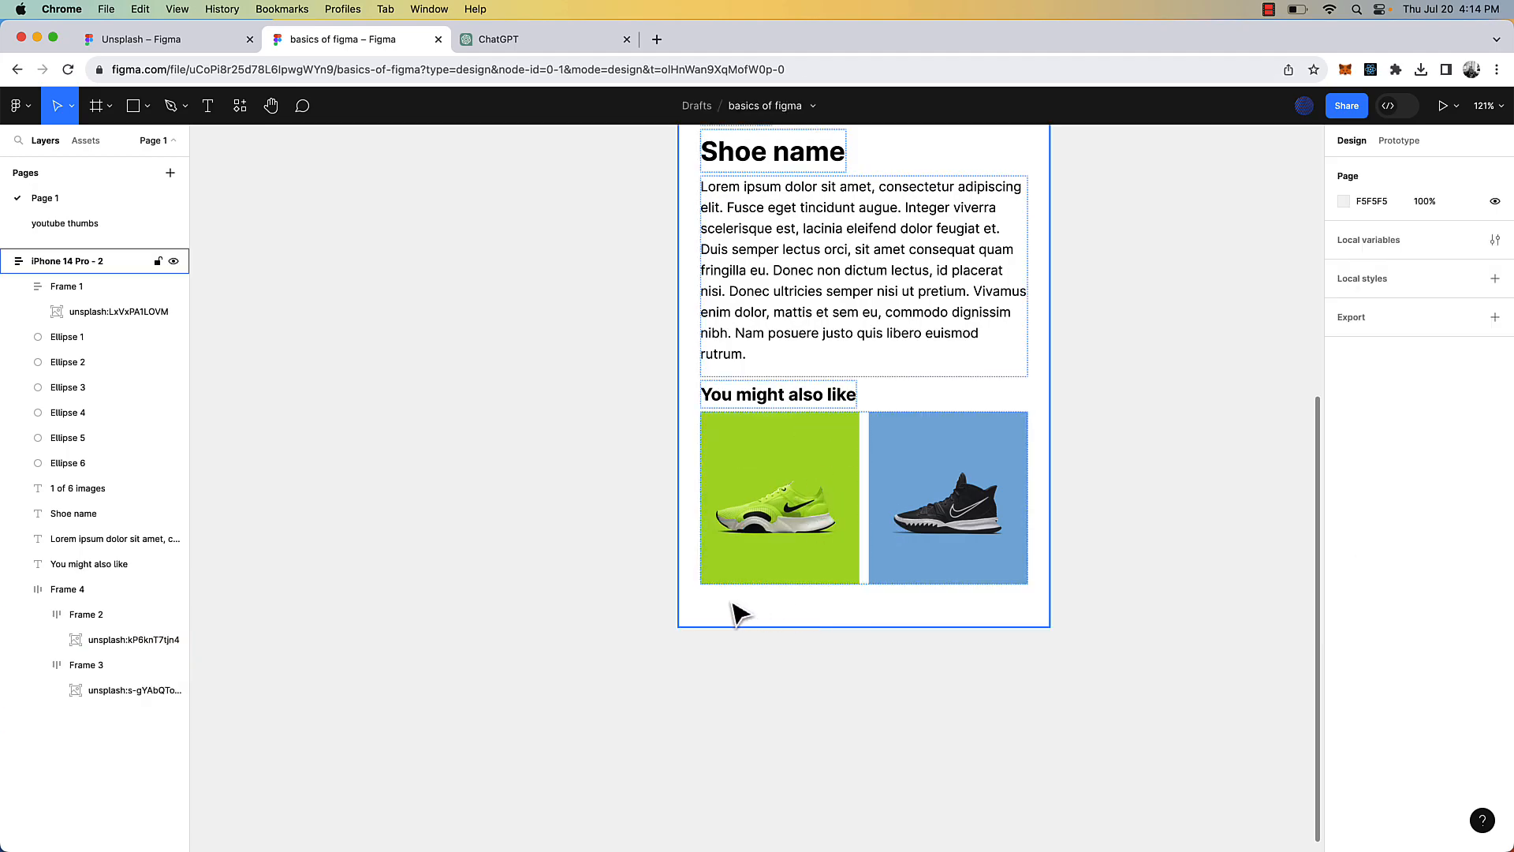
- Draw a button frame about 294 × 55 below the shoe photos and fill it with black 000000
key(f)
drag(701, 588, 980, 639)
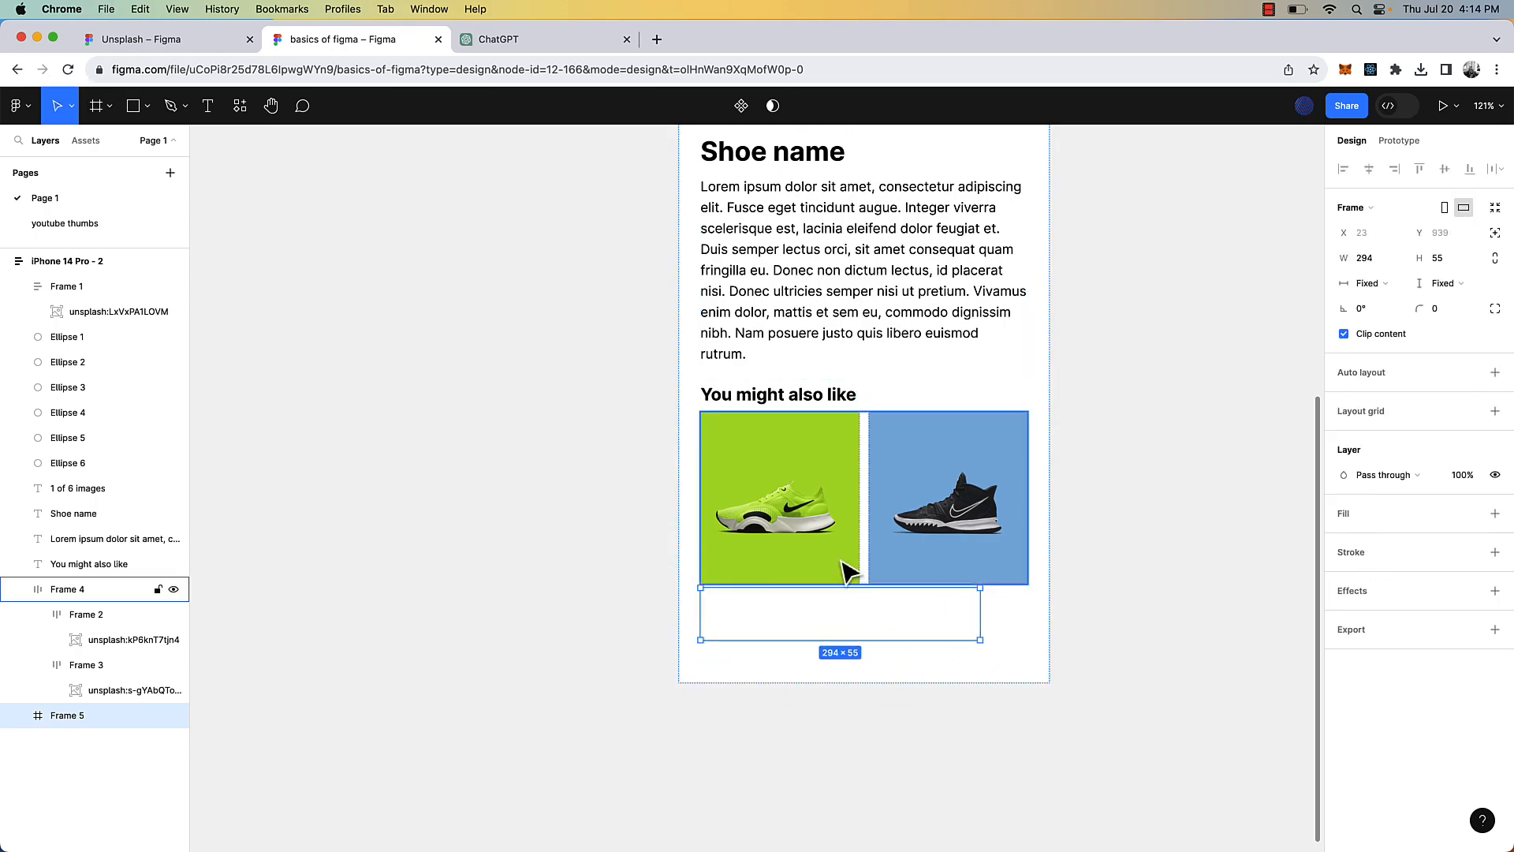
click(1350, 518)
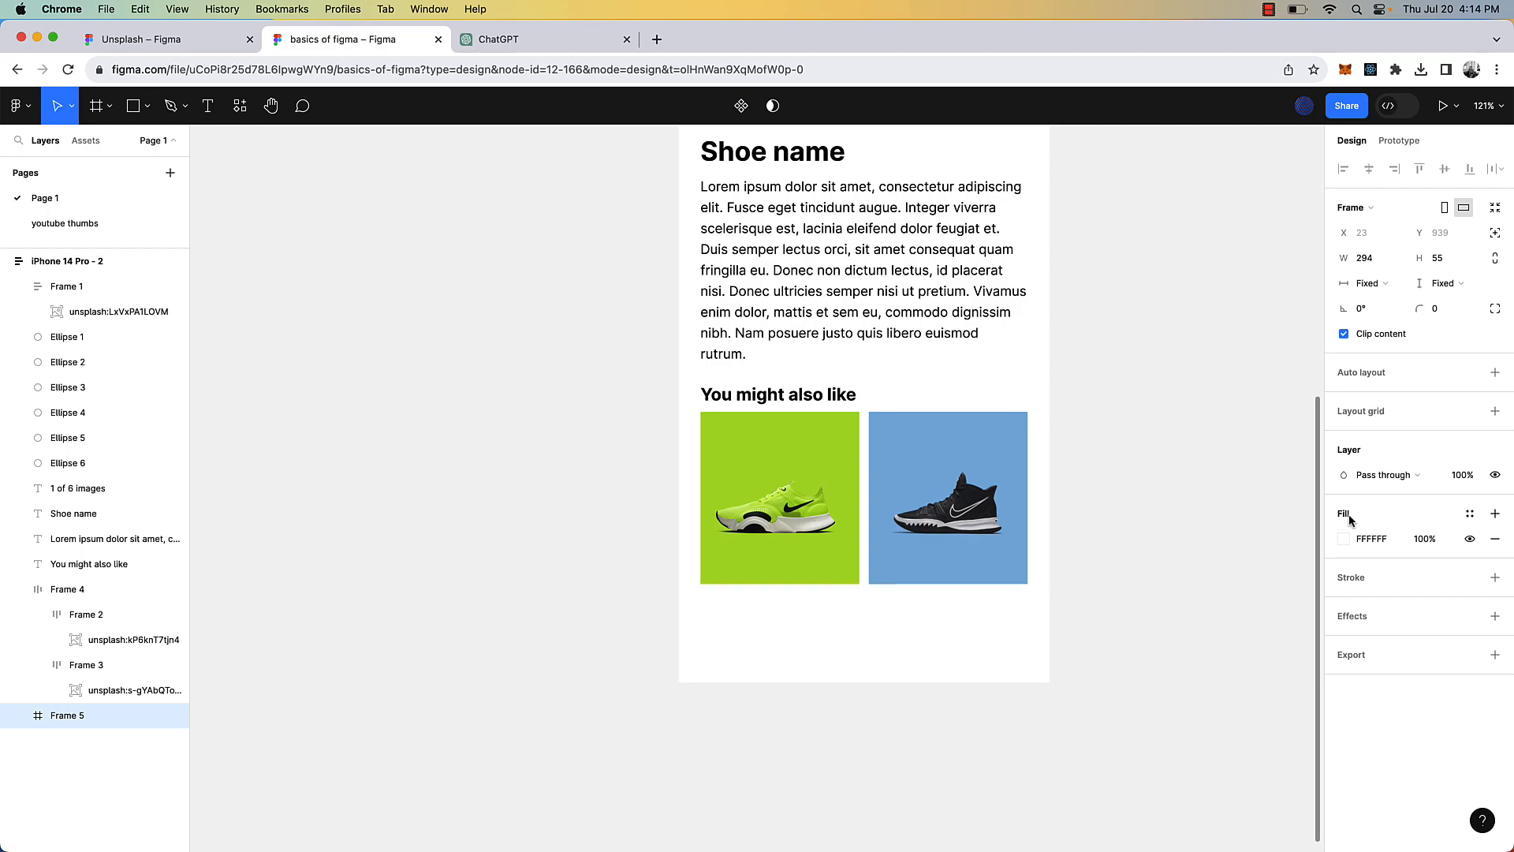
click(1339, 543)
drag(1189, 573, 1067, 697)
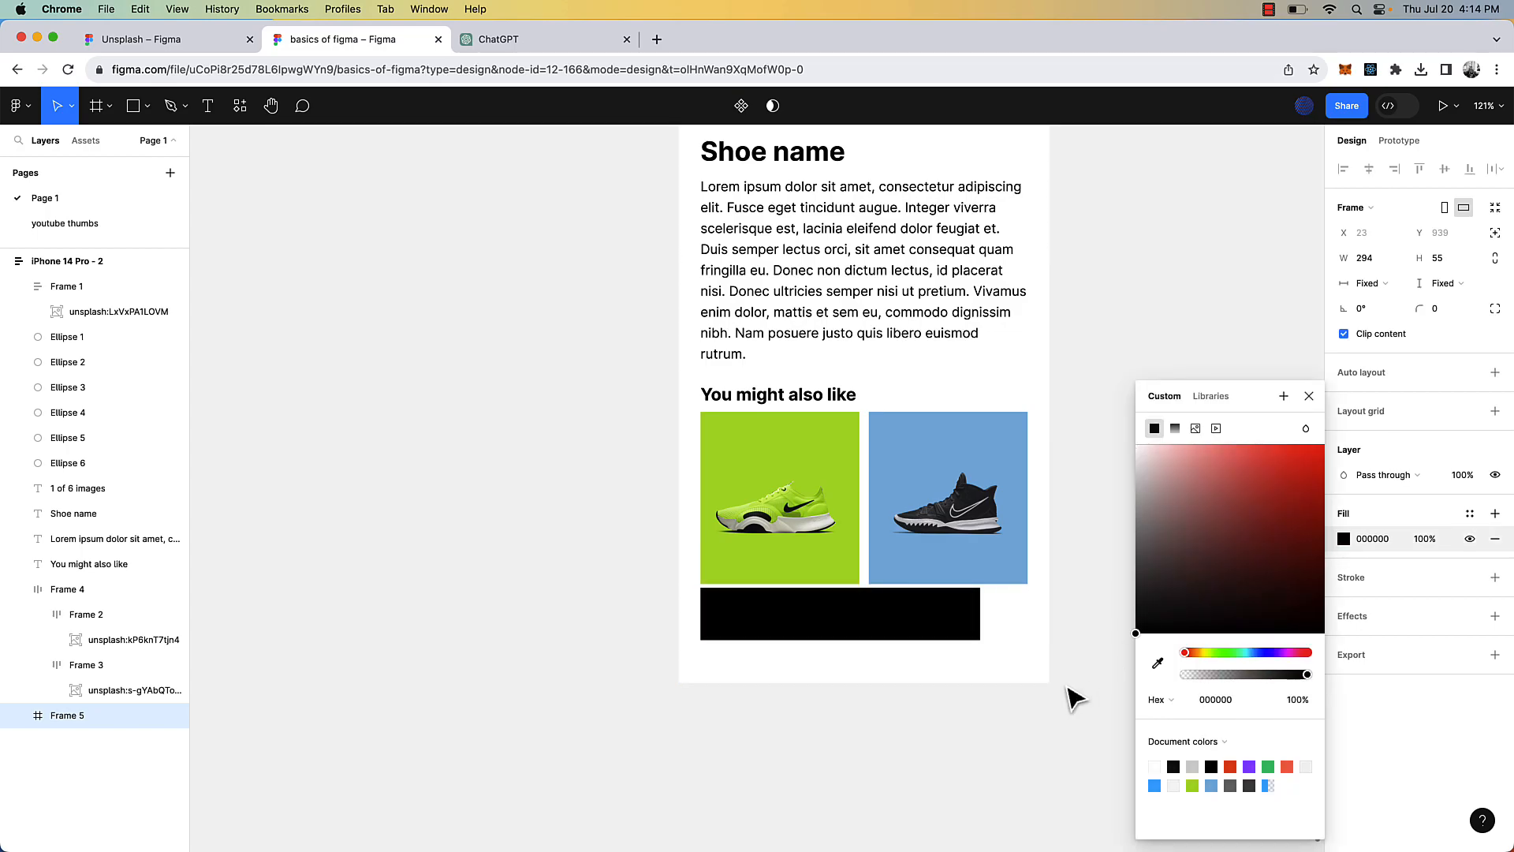
- Set the width of the black button frame to Fill container
scroll(945, 636, down, 5)
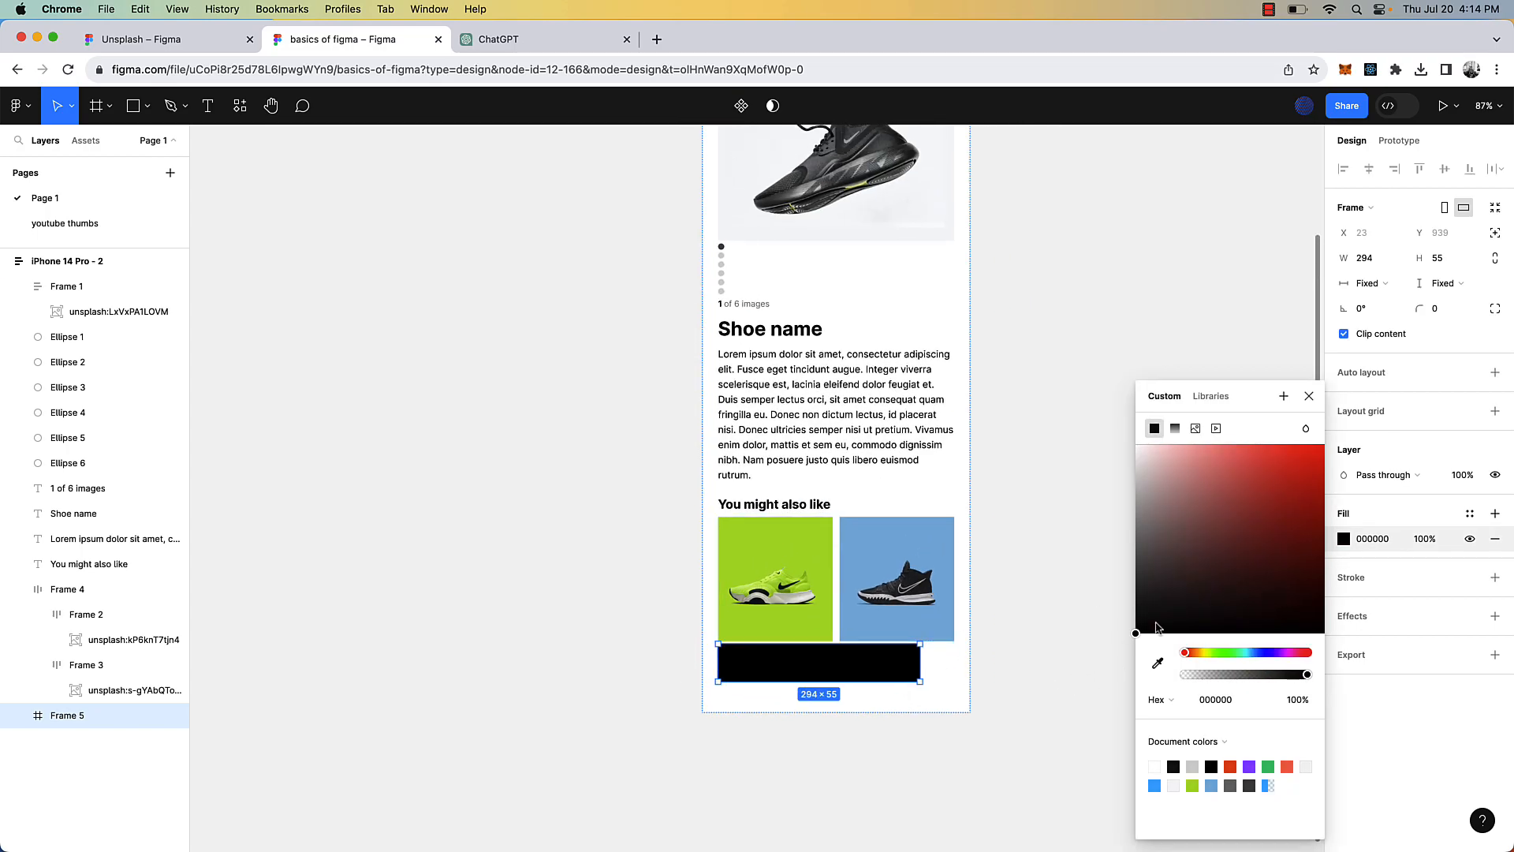
click(1366, 283)
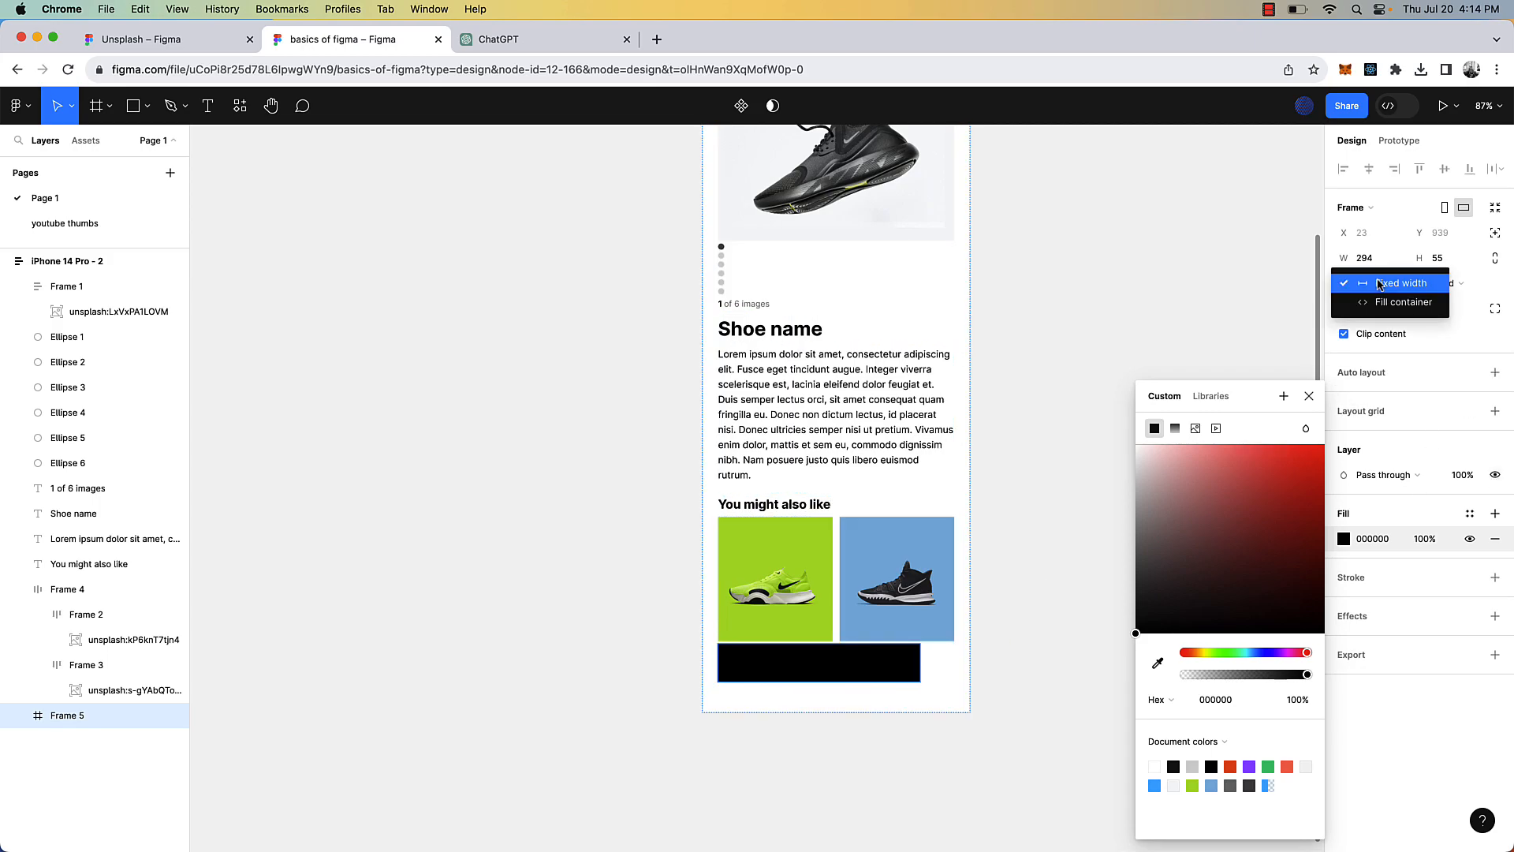
click(1386, 303)
- Add the bold white text "Buy now" inside the black button frame and move it to the frame's middle
scroll(919, 686, up, 3)
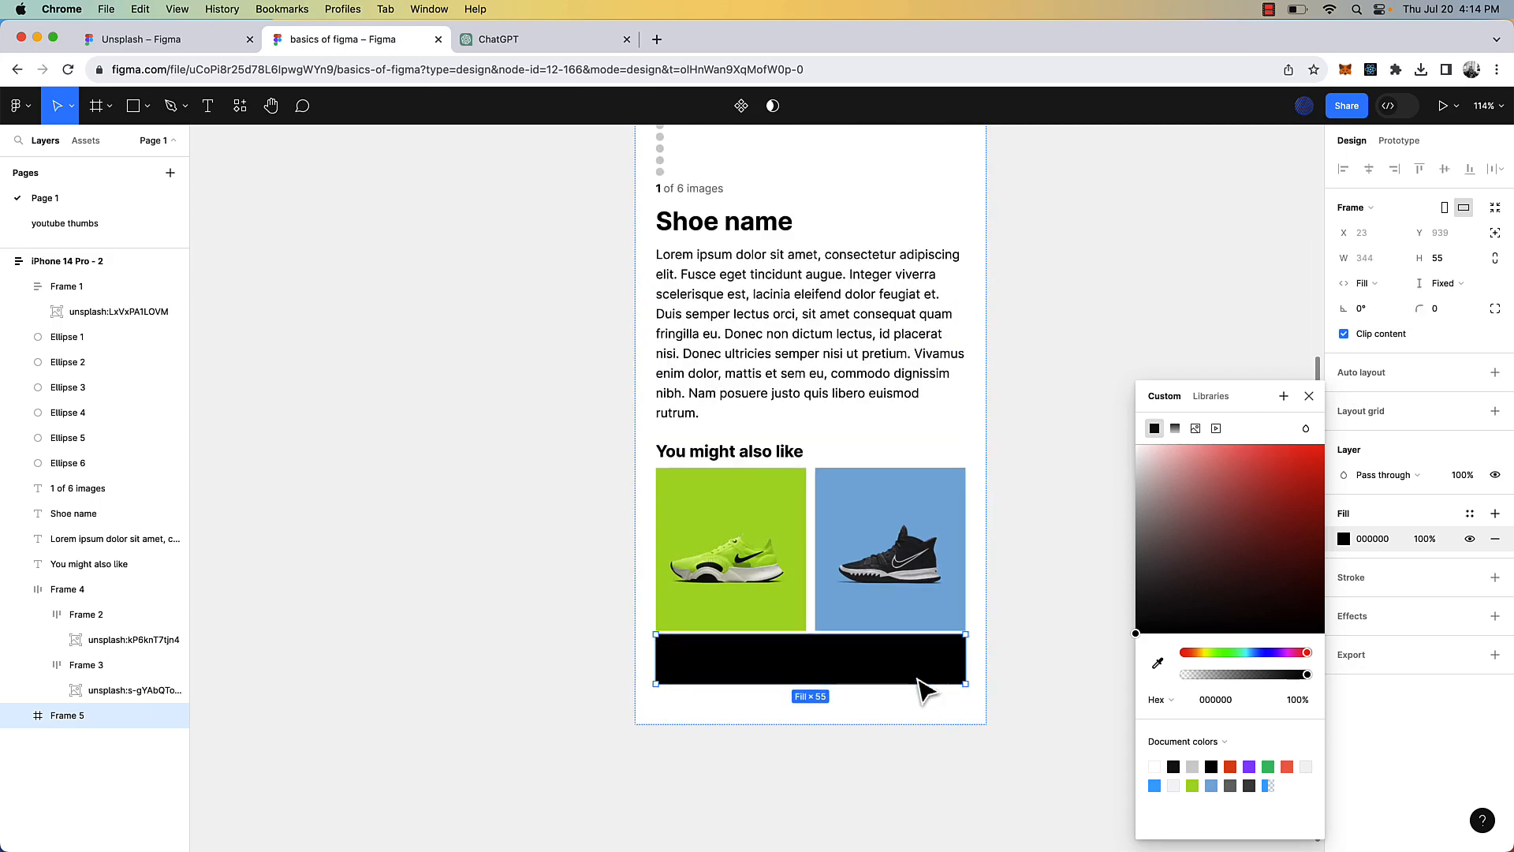
key(t)
click(828, 659)
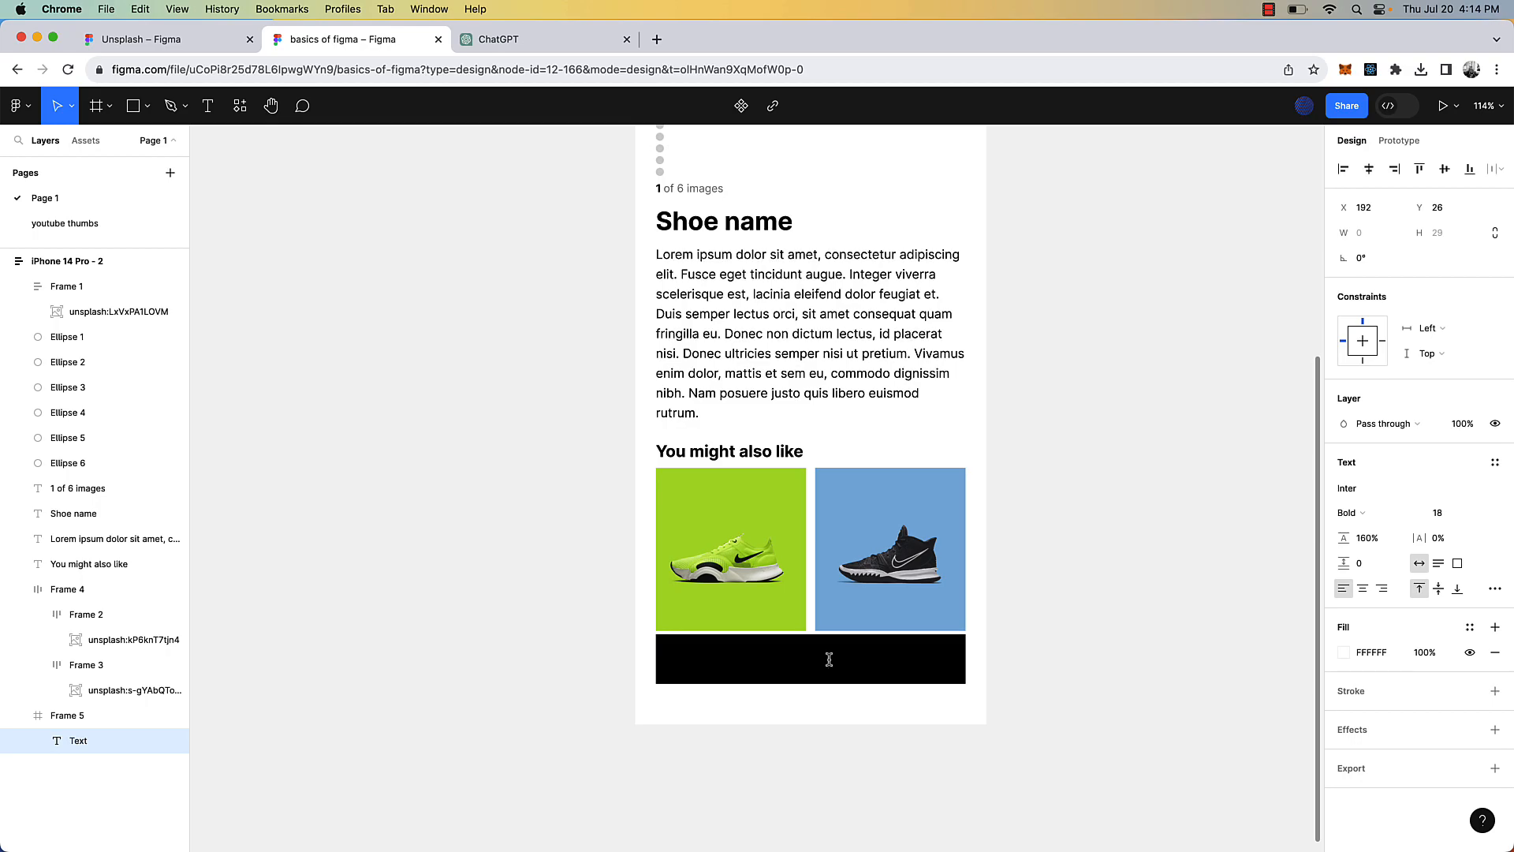
click(1061, 692)
drag(875, 679, 829, 667)
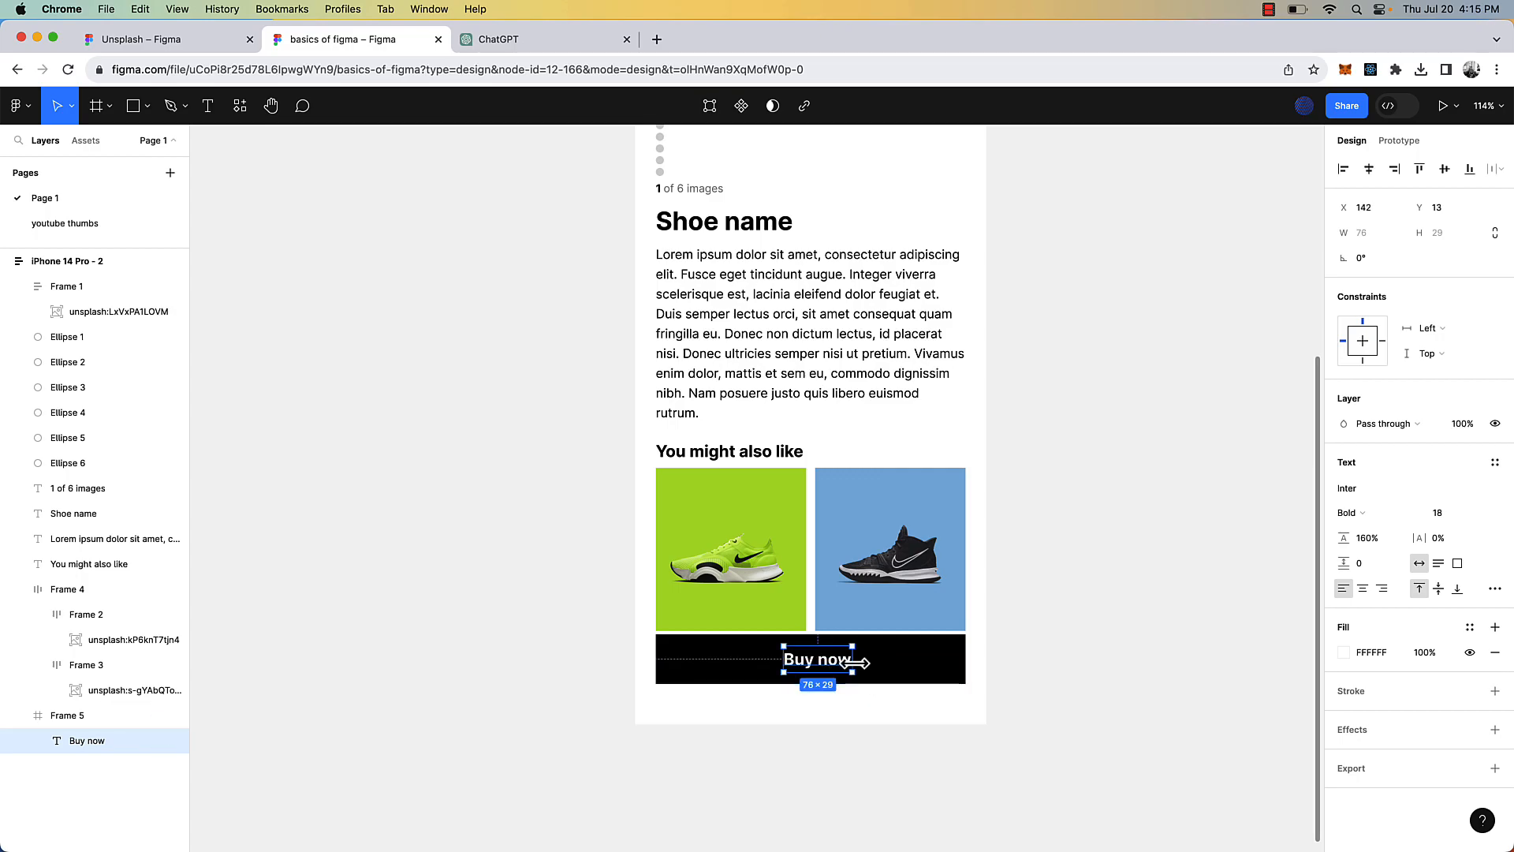
- Centre-align the Buy now text, and select the black button frame
click(1362, 588)
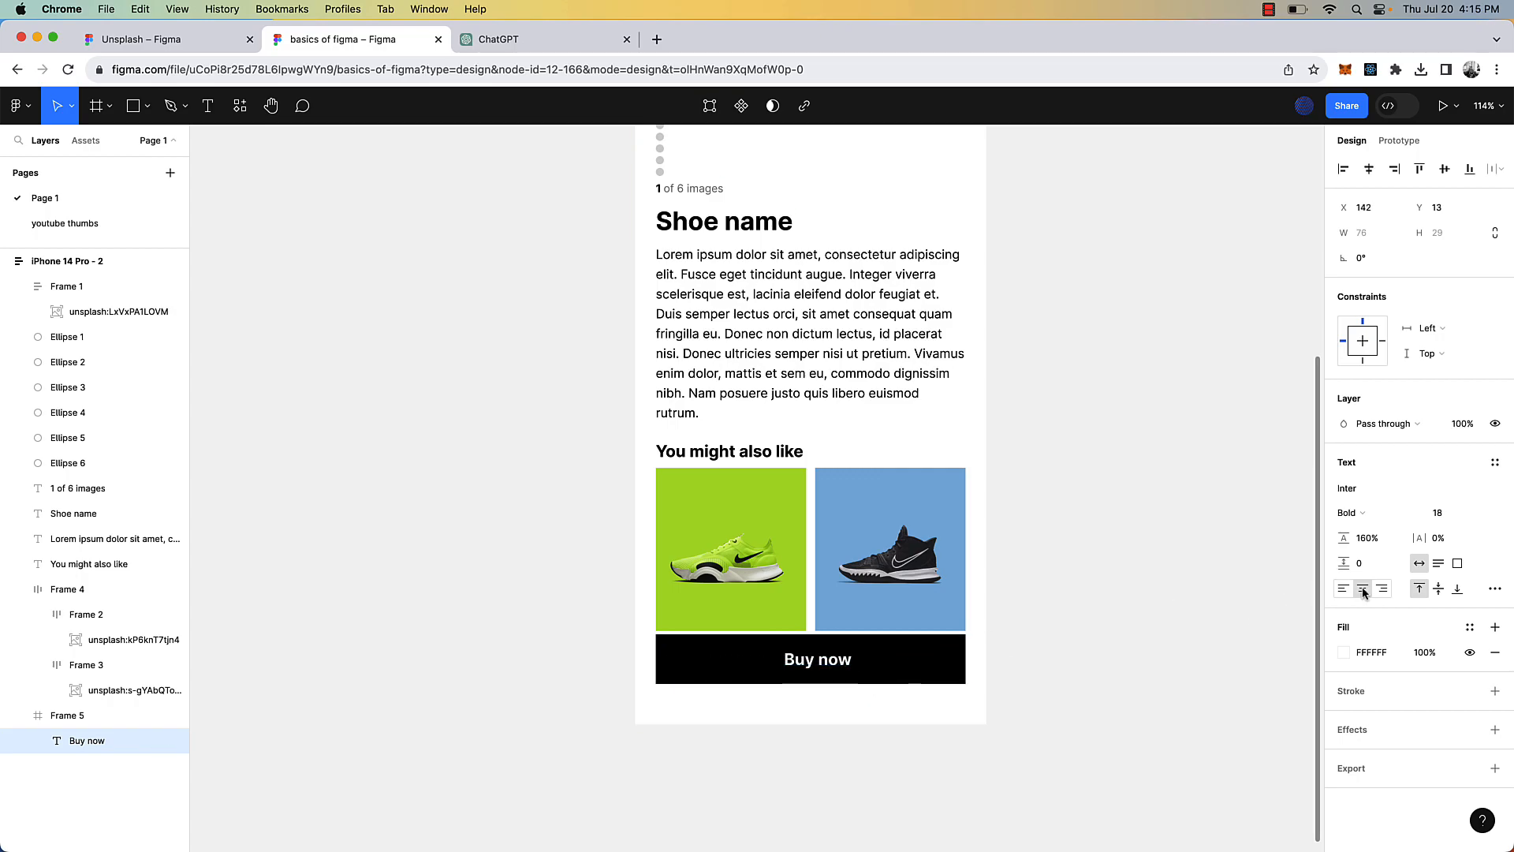
drag(853, 662, 884, 662)
click(887, 667)
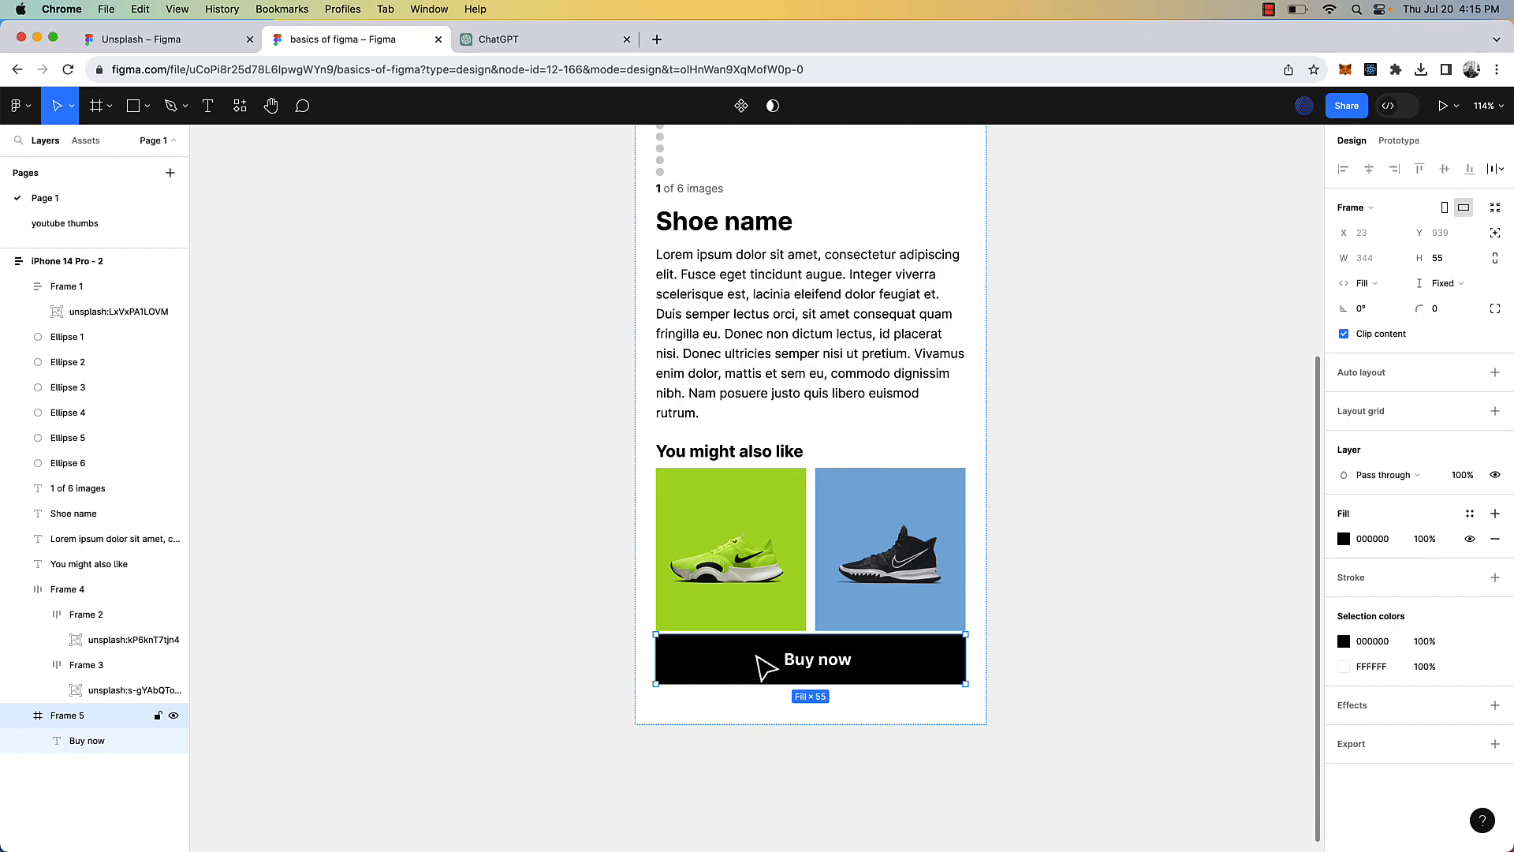
- Add auto layout with centred alignment to the black button frame, and narrow the Buy now text box to about 118 wide
click(1494, 372)
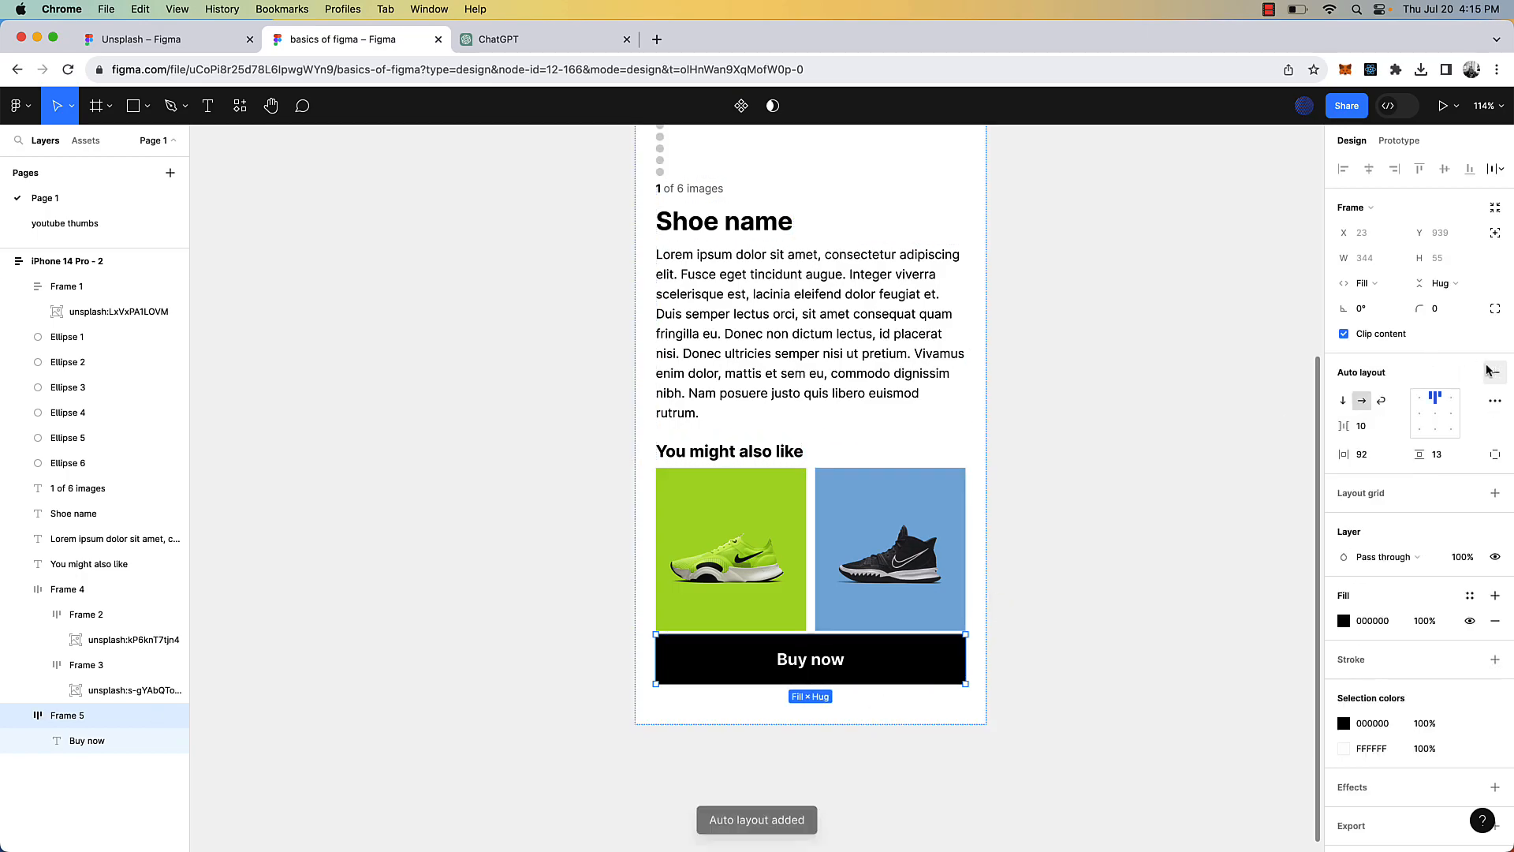
click(1435, 416)
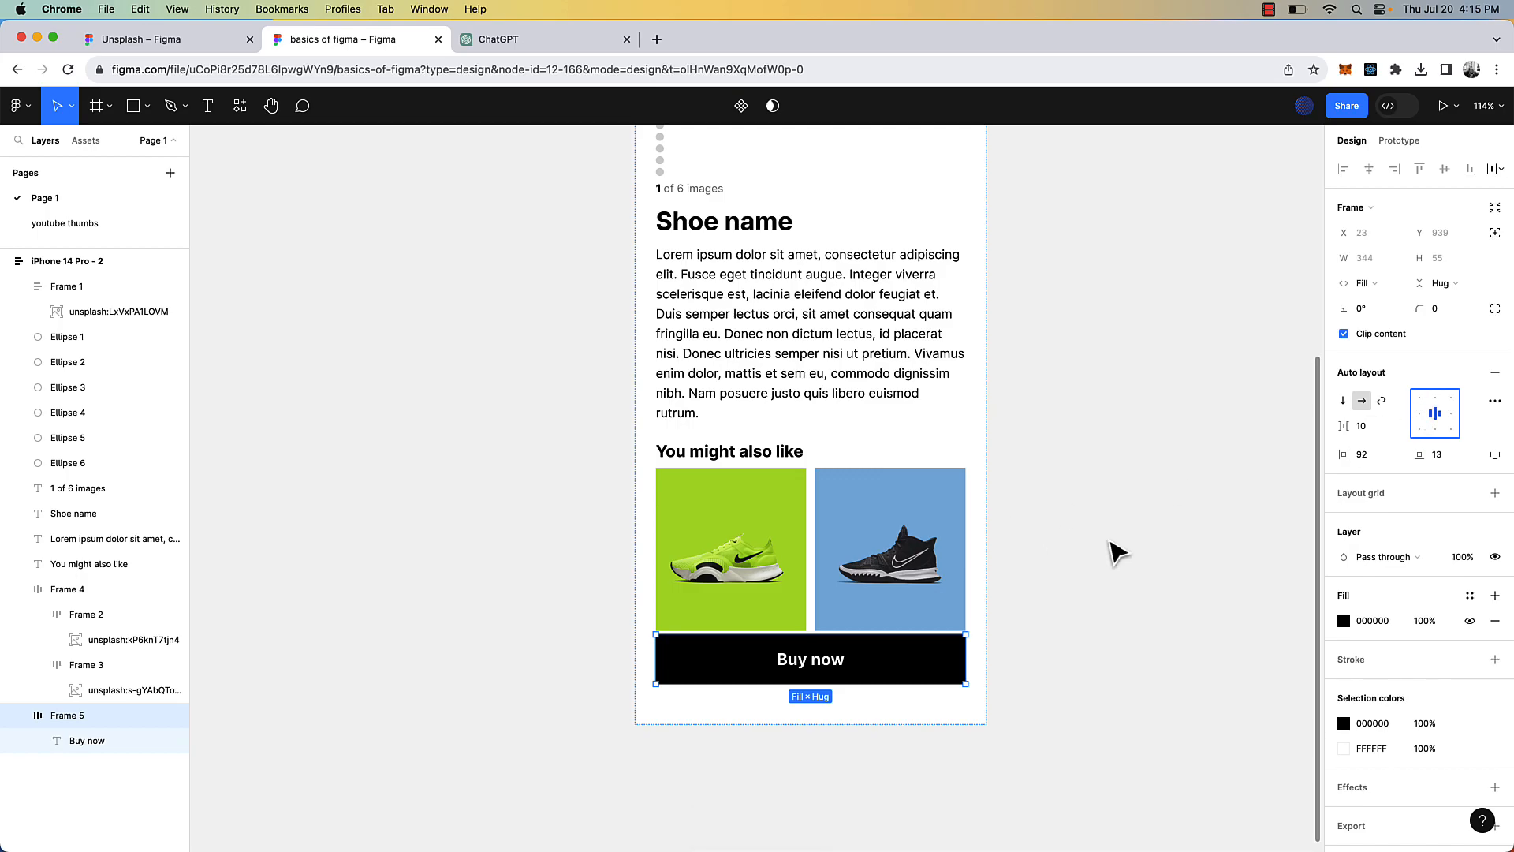
click(838, 665)
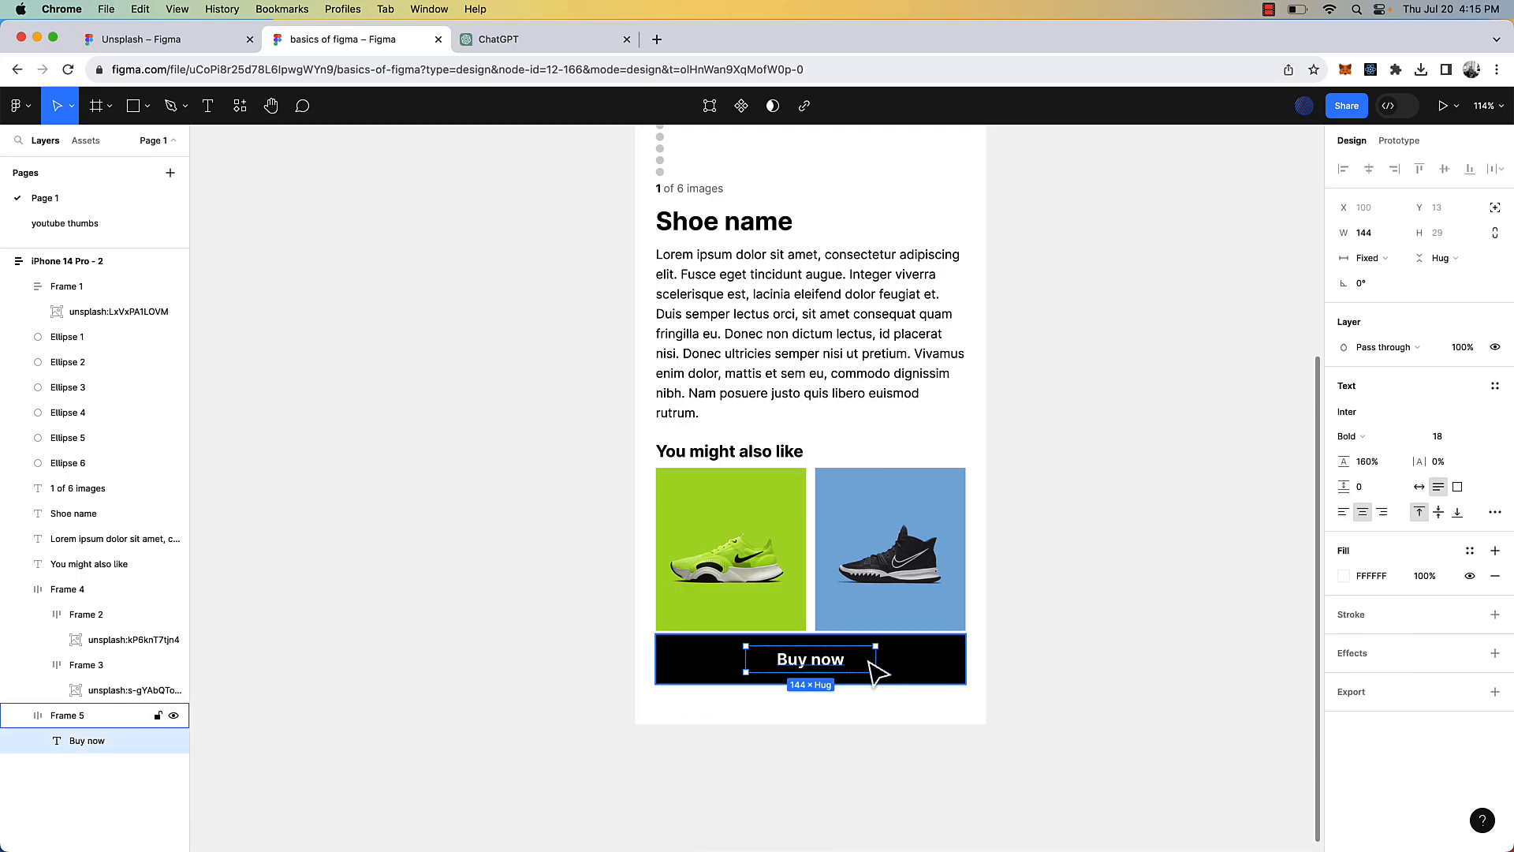
drag(873, 659, 846, 657)
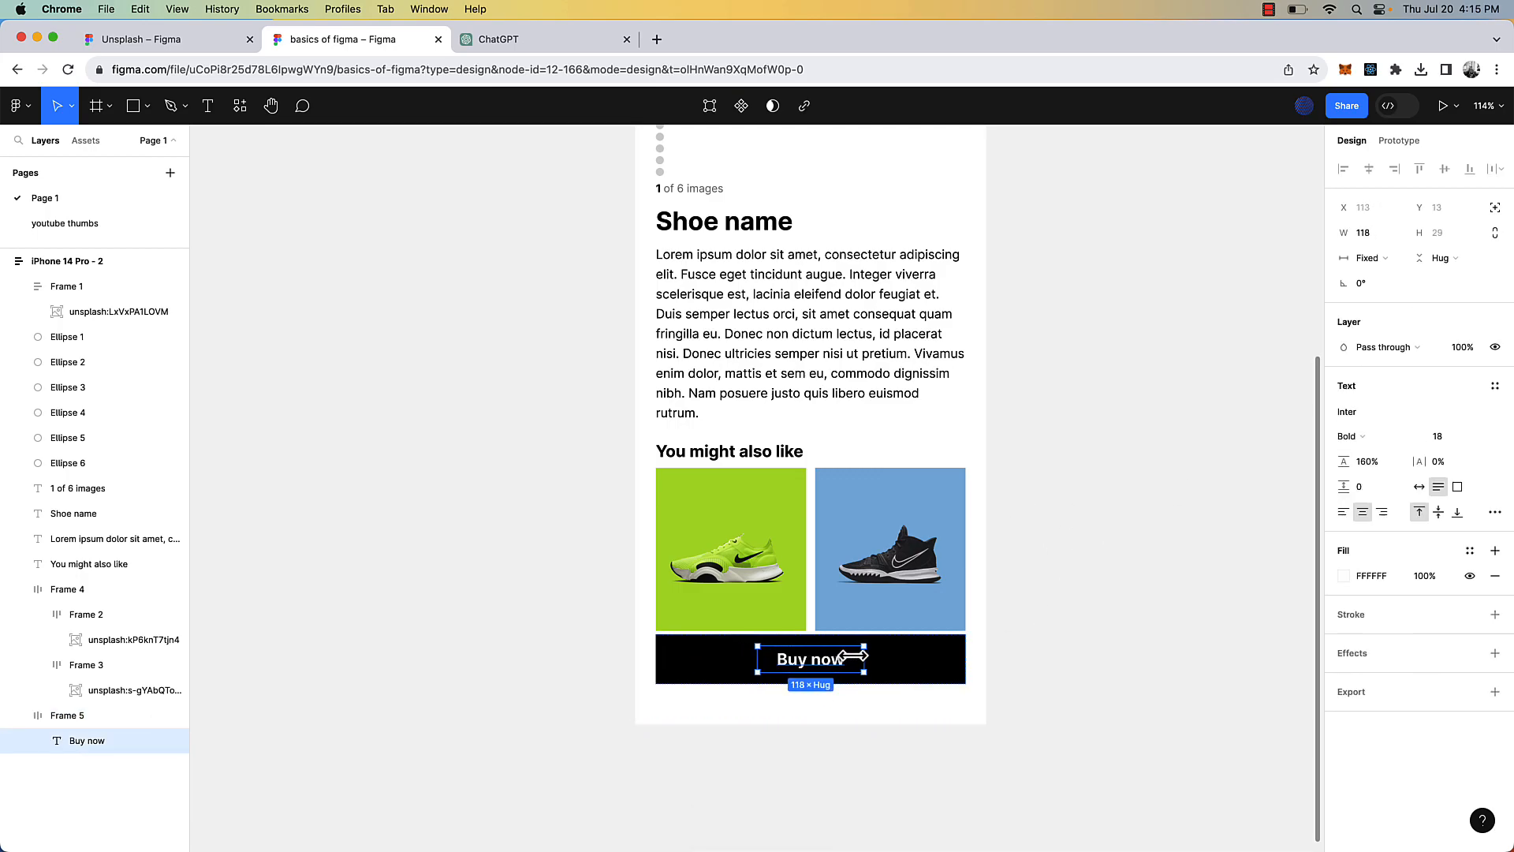
click(1075, 631)
- Set the corner radius of the black Buy now button frame to 6
click(872, 680)
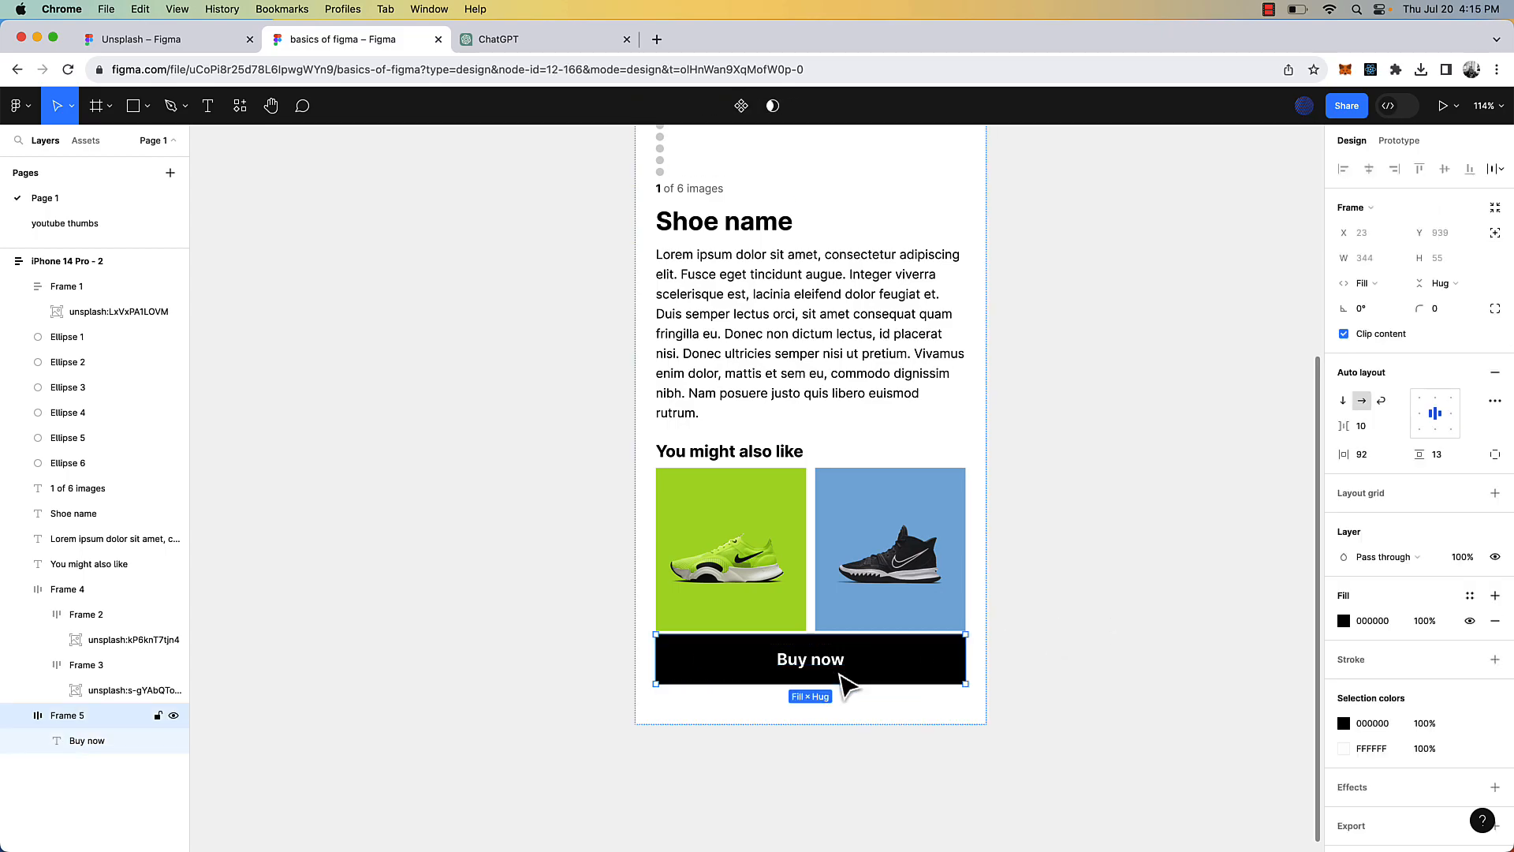
scroll(867, 685, down, 3)
scroll(858, 694, up, 6)
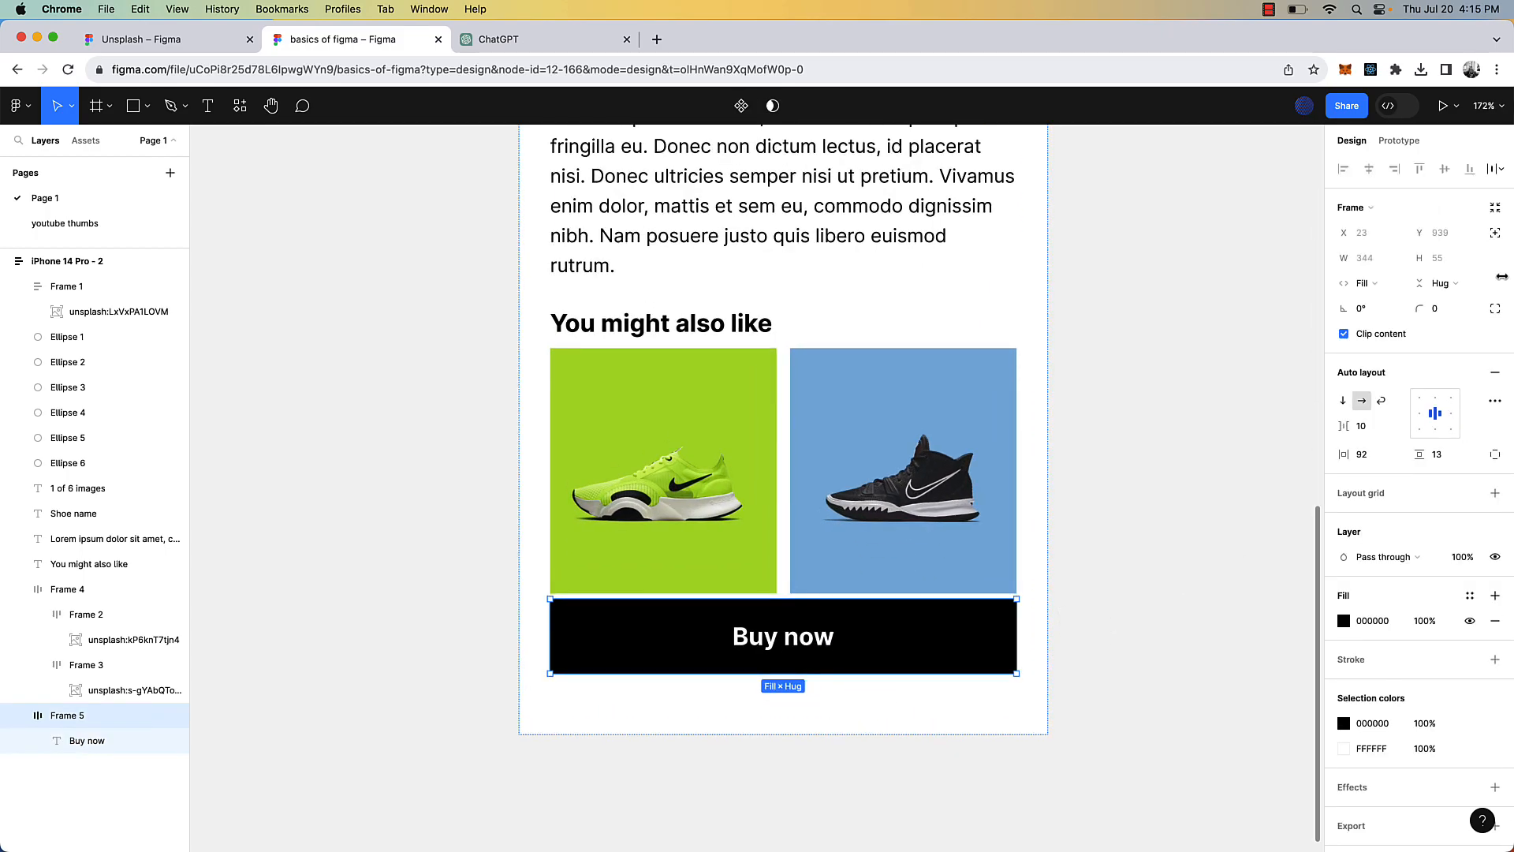
text(6)
key(Return)
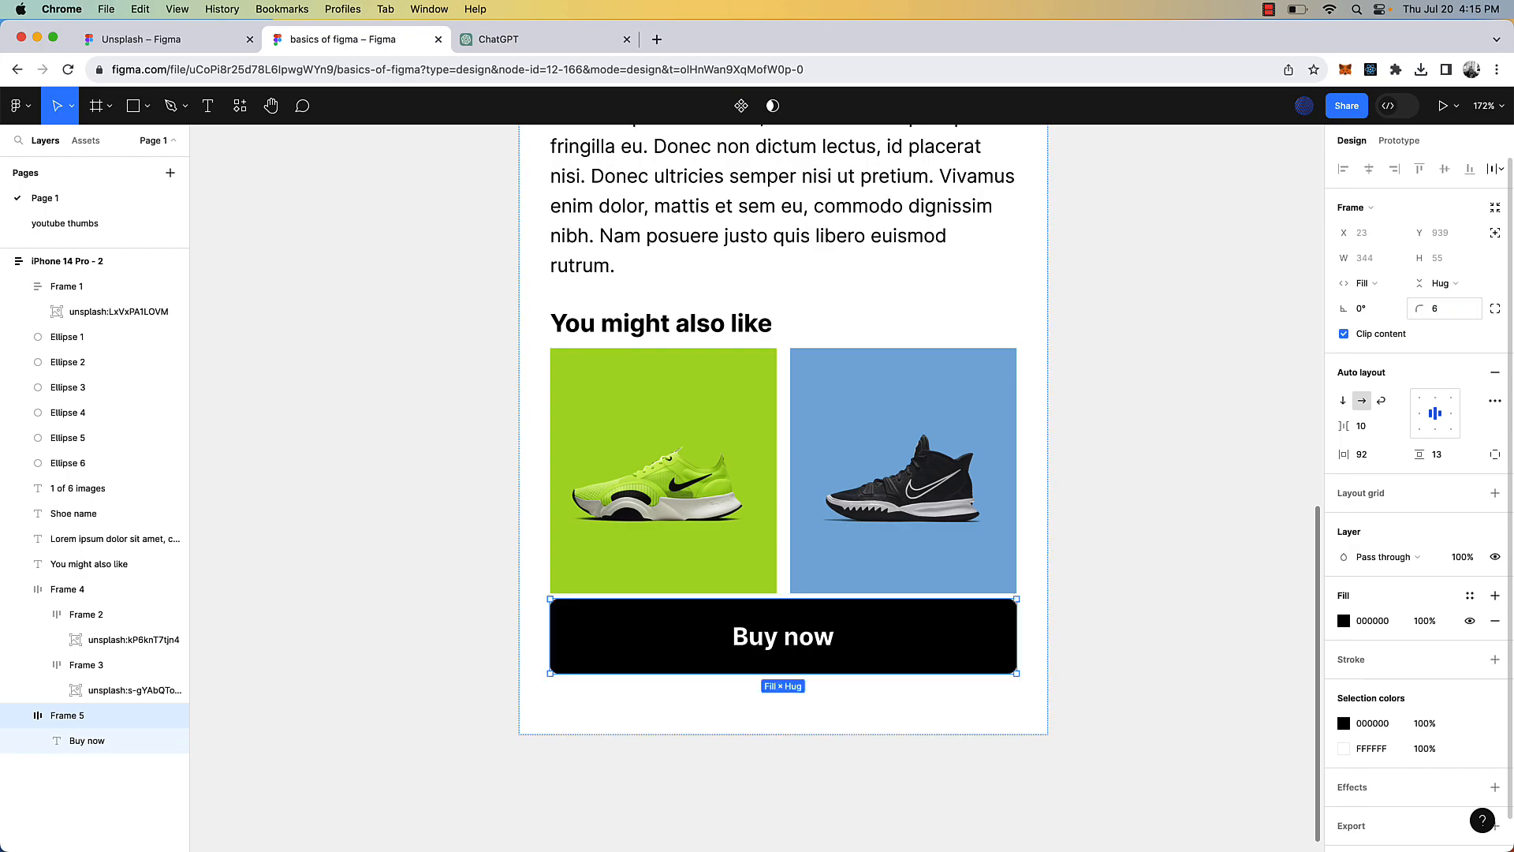
click(1189, 478)
- Rename the Buy now button frame as btn and turn it into a component
click(826, 672)
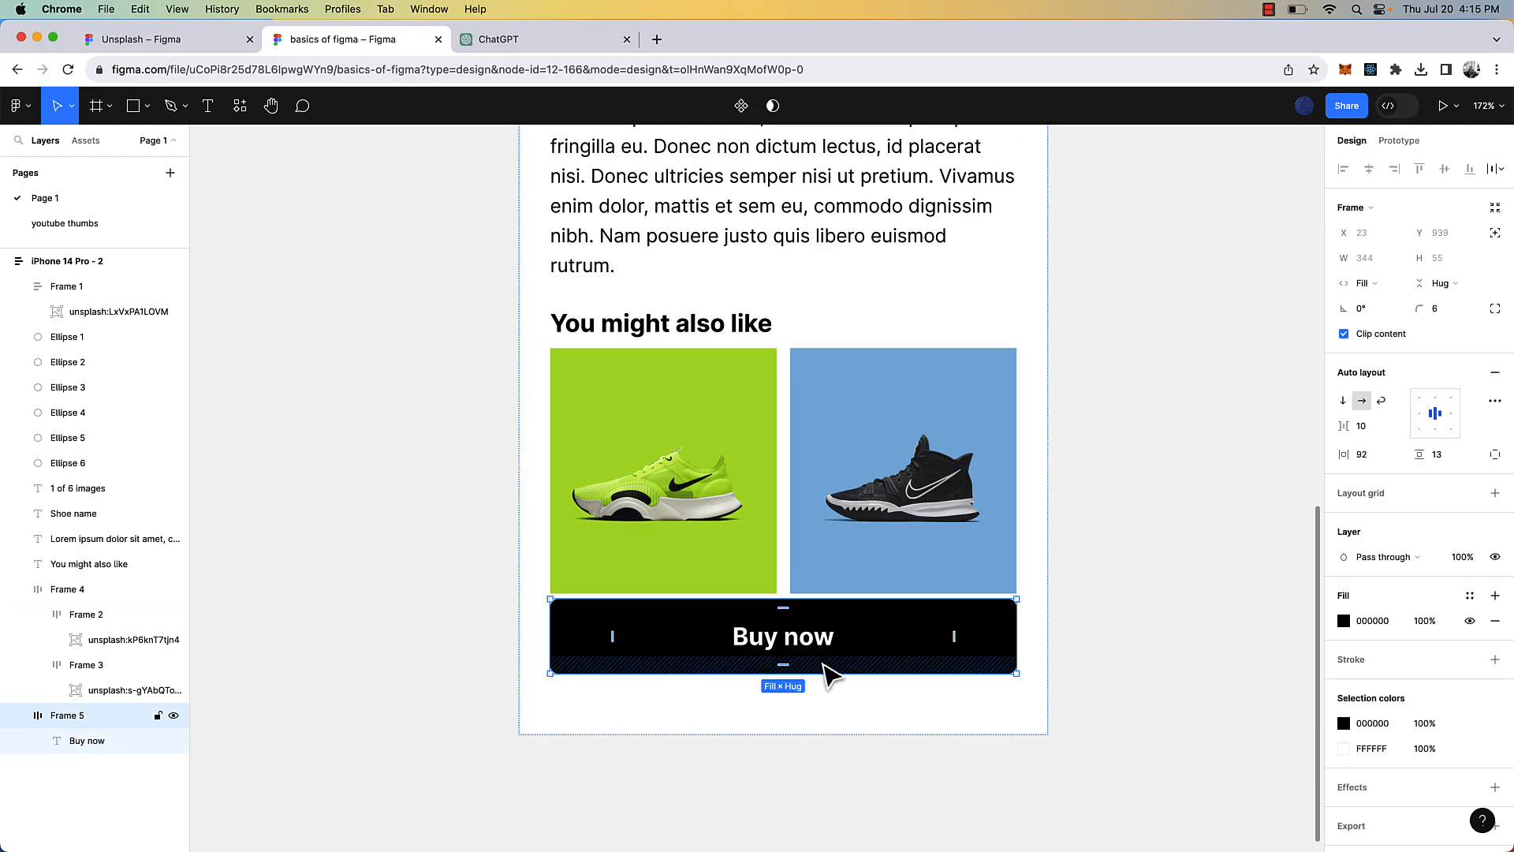
scroll(825, 672, down, 1)
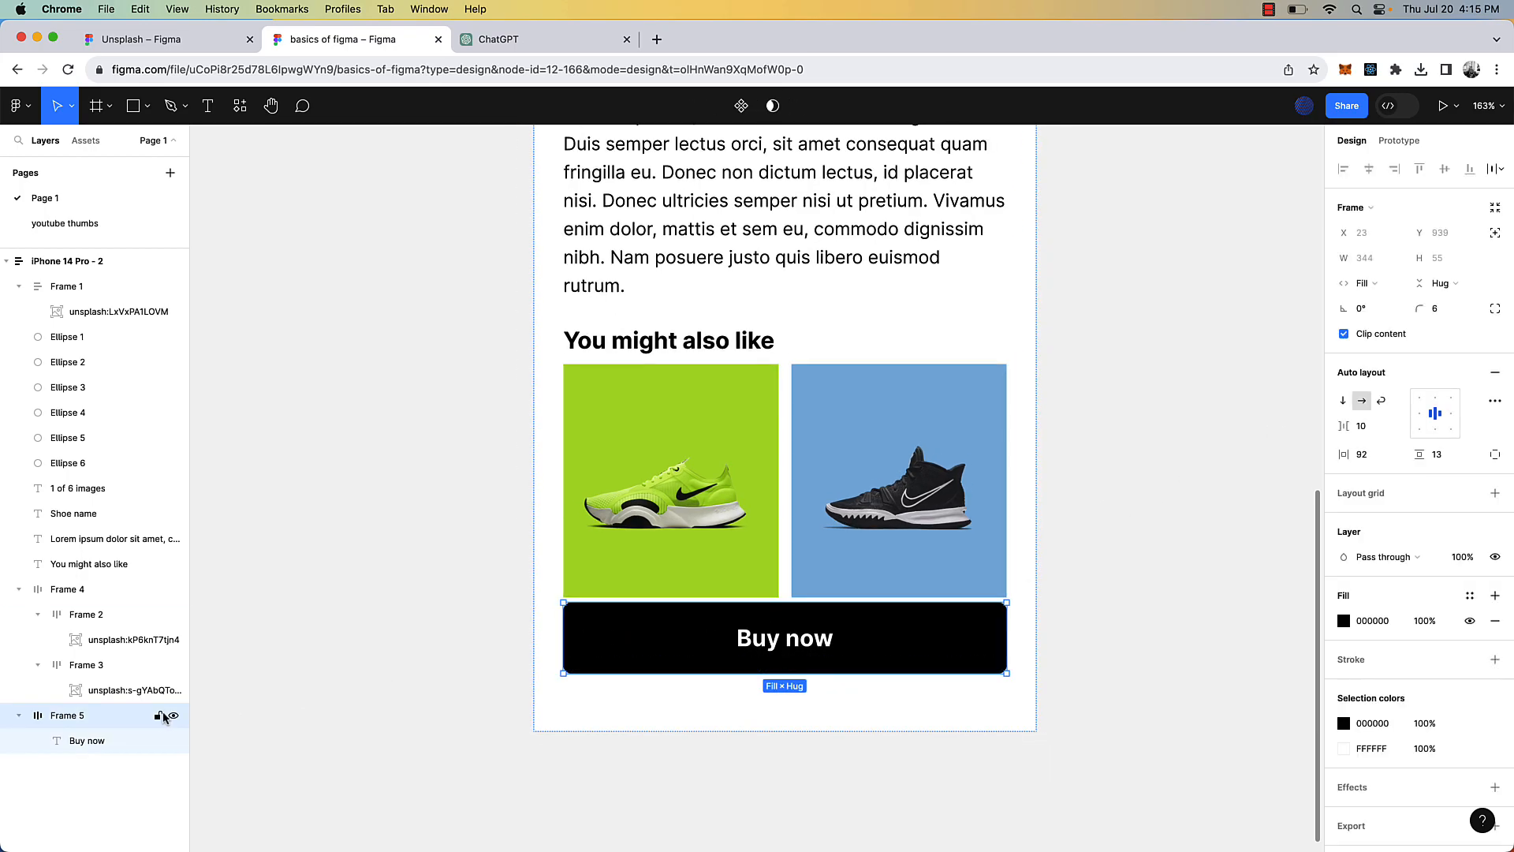
double_click(68, 715)
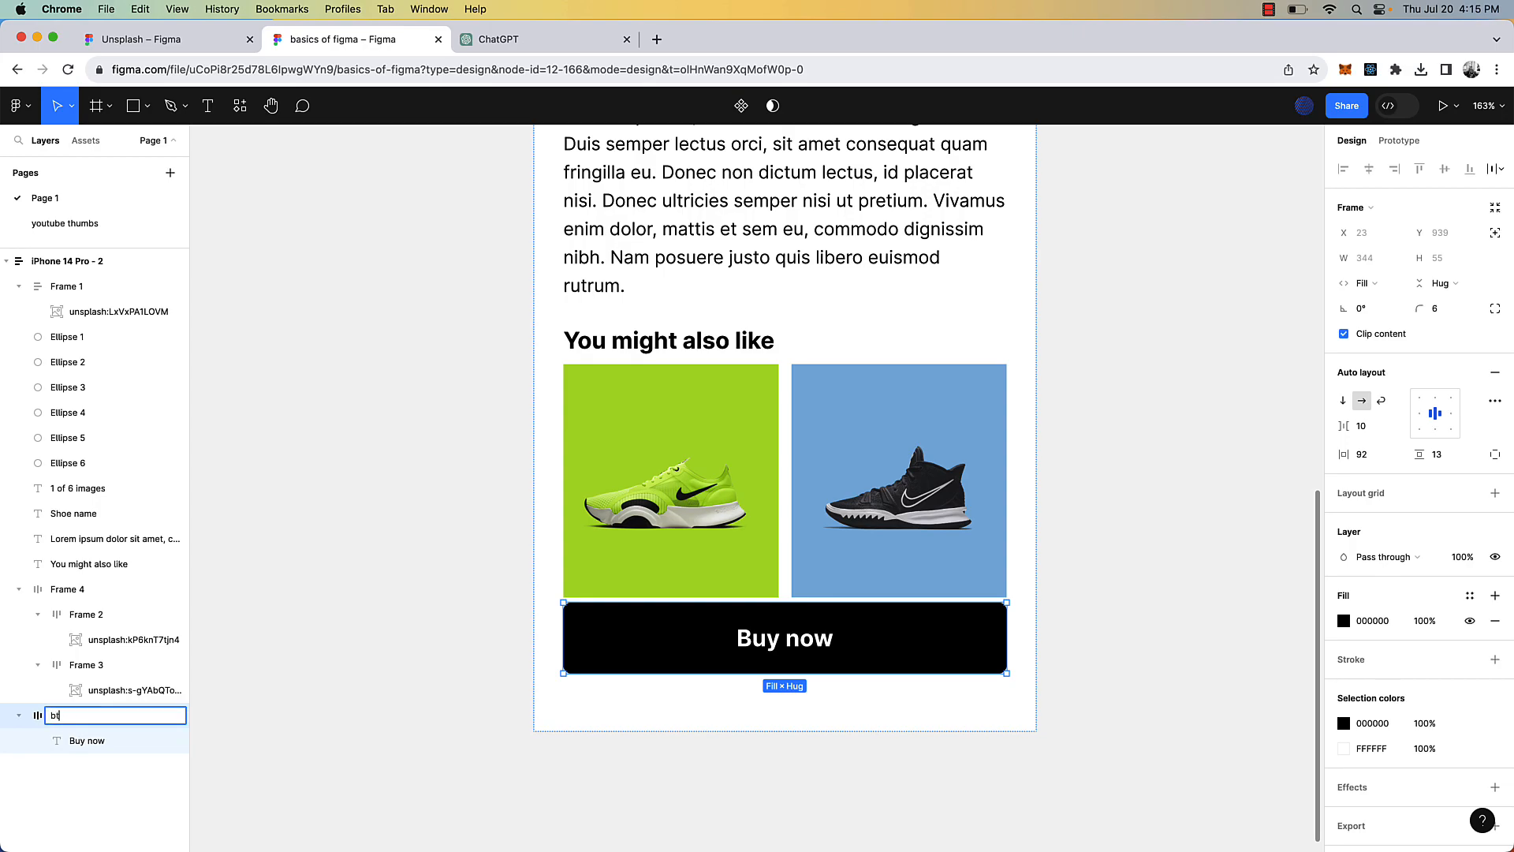
key(Return)
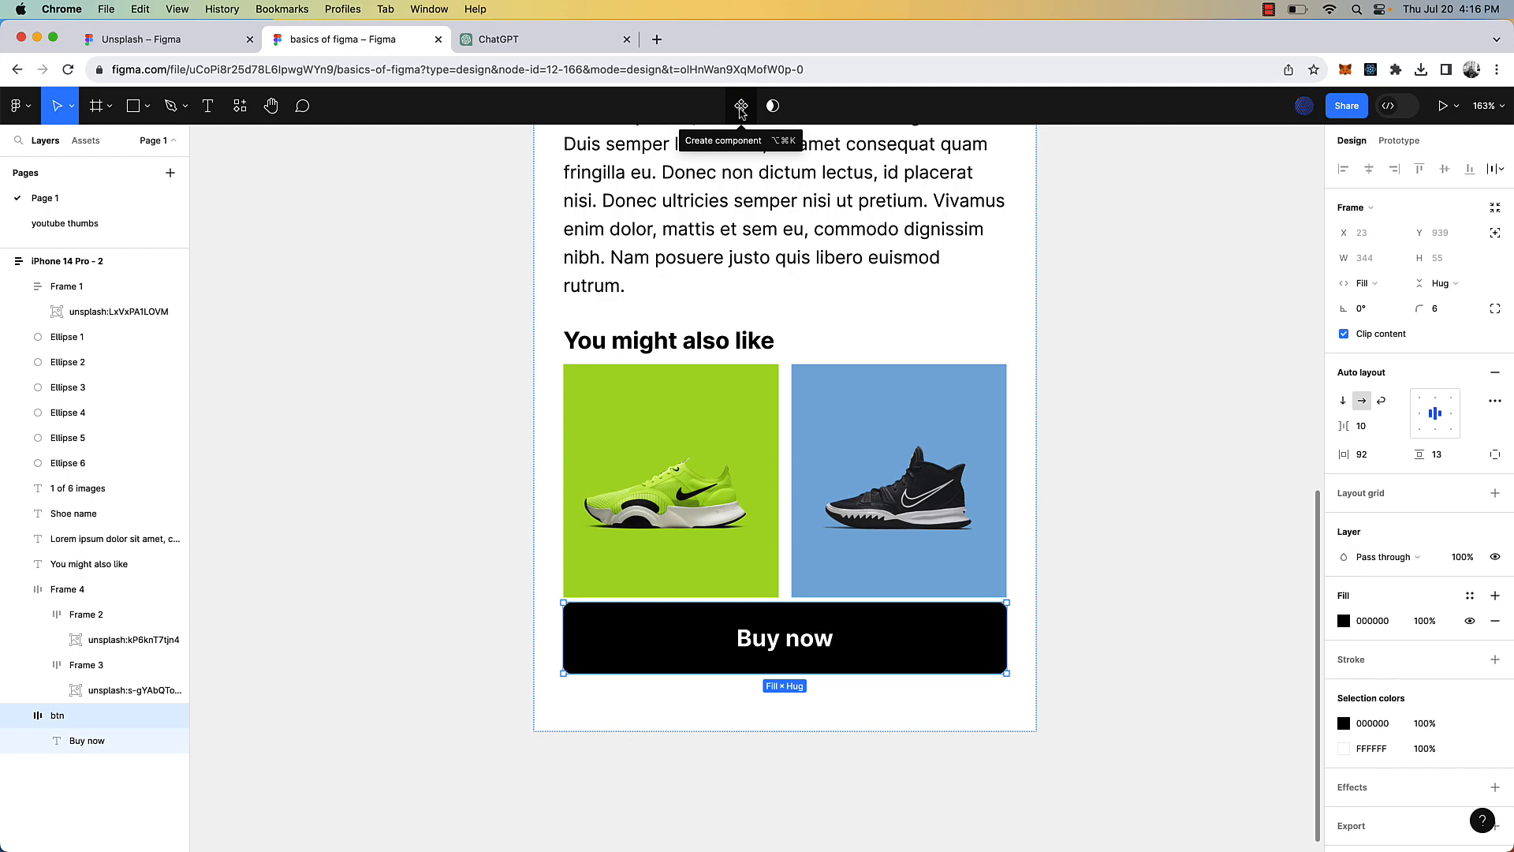
click(741, 107)
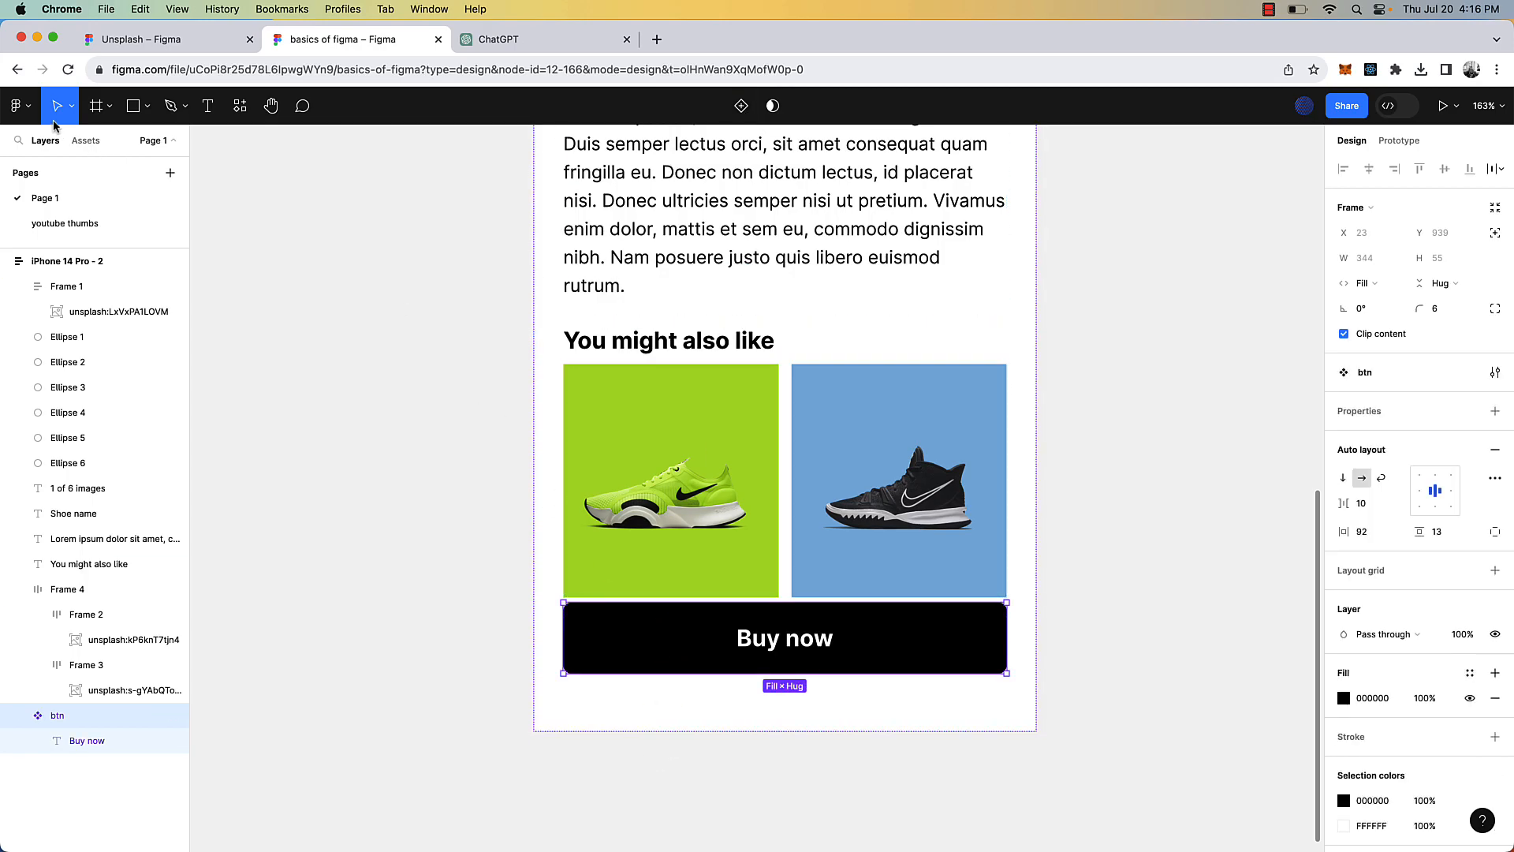
- Place an instance of the btn component from the local components on the canvas, to the right of the phone frame
click(85, 141)
click(71, 228)
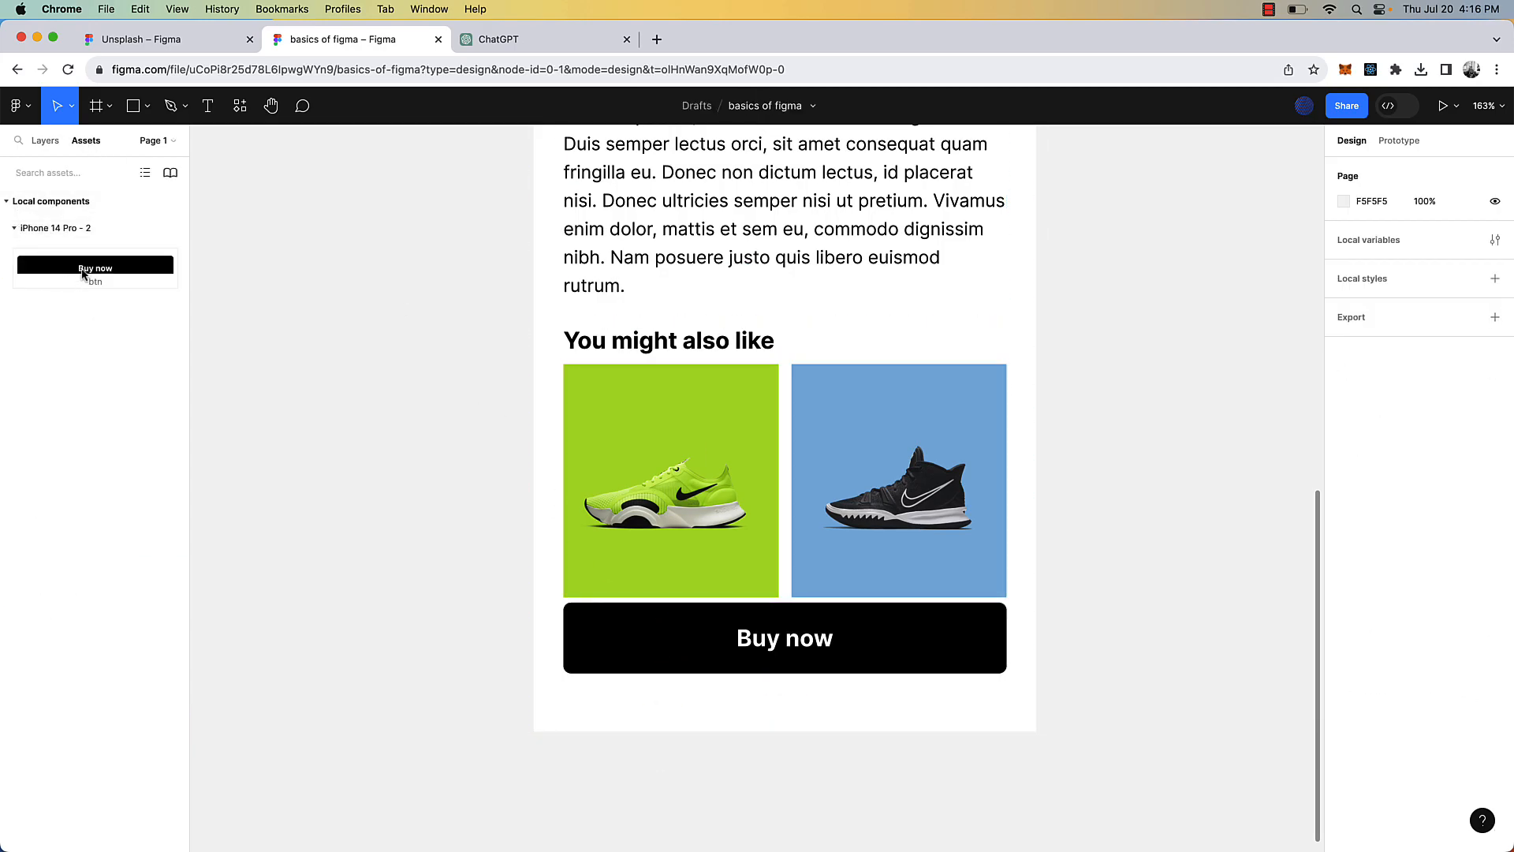
drag(66, 269, 852, 367)
scroll(314, 385, down, 5)
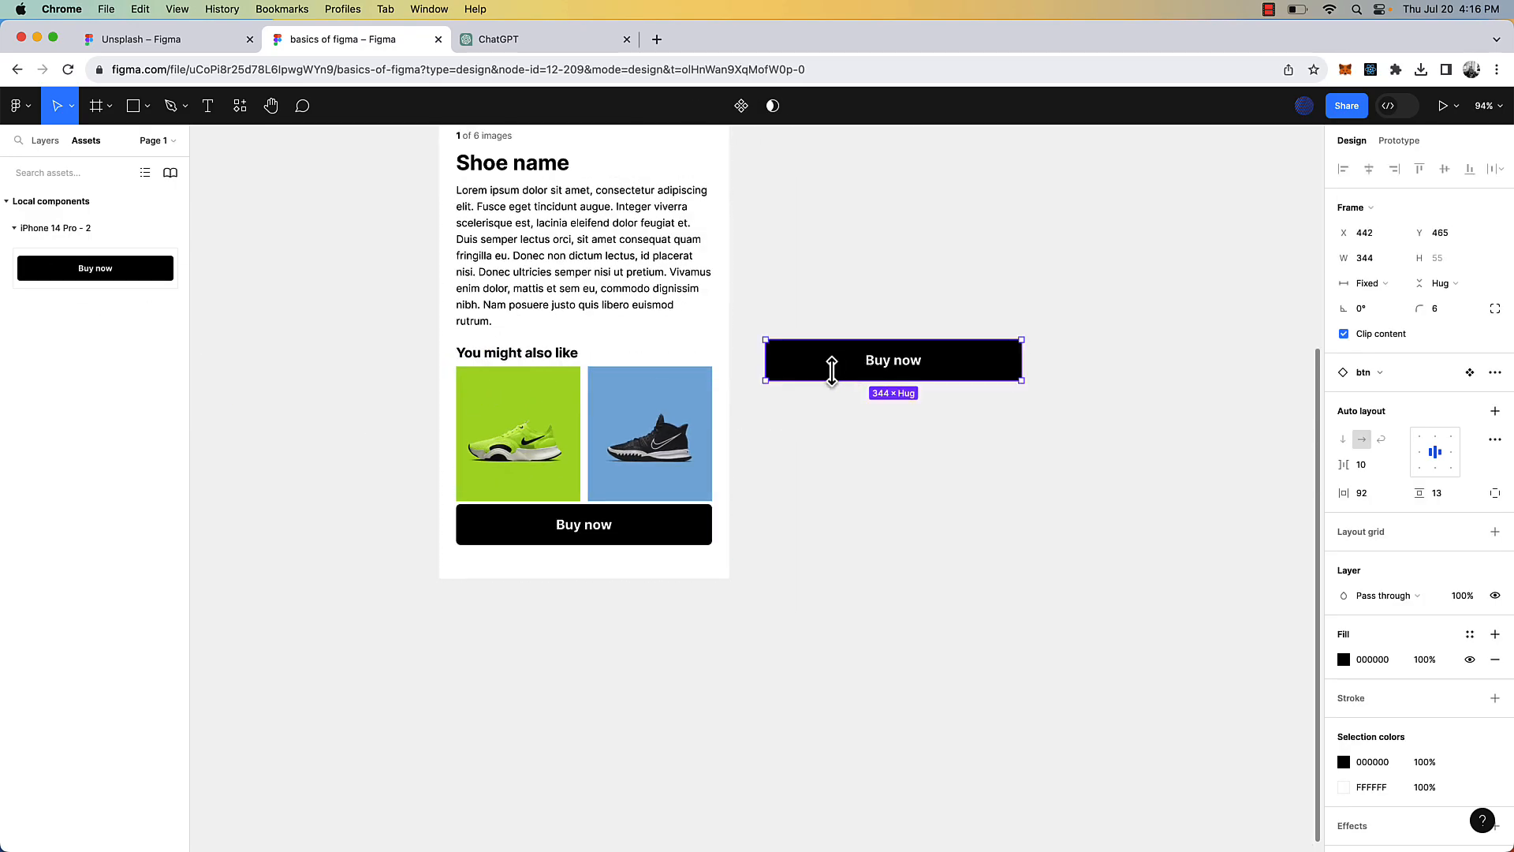
- Recolour the main btn component with blue sampled from the shoe photo, and darken the fill to 096CA5
click(658, 540)
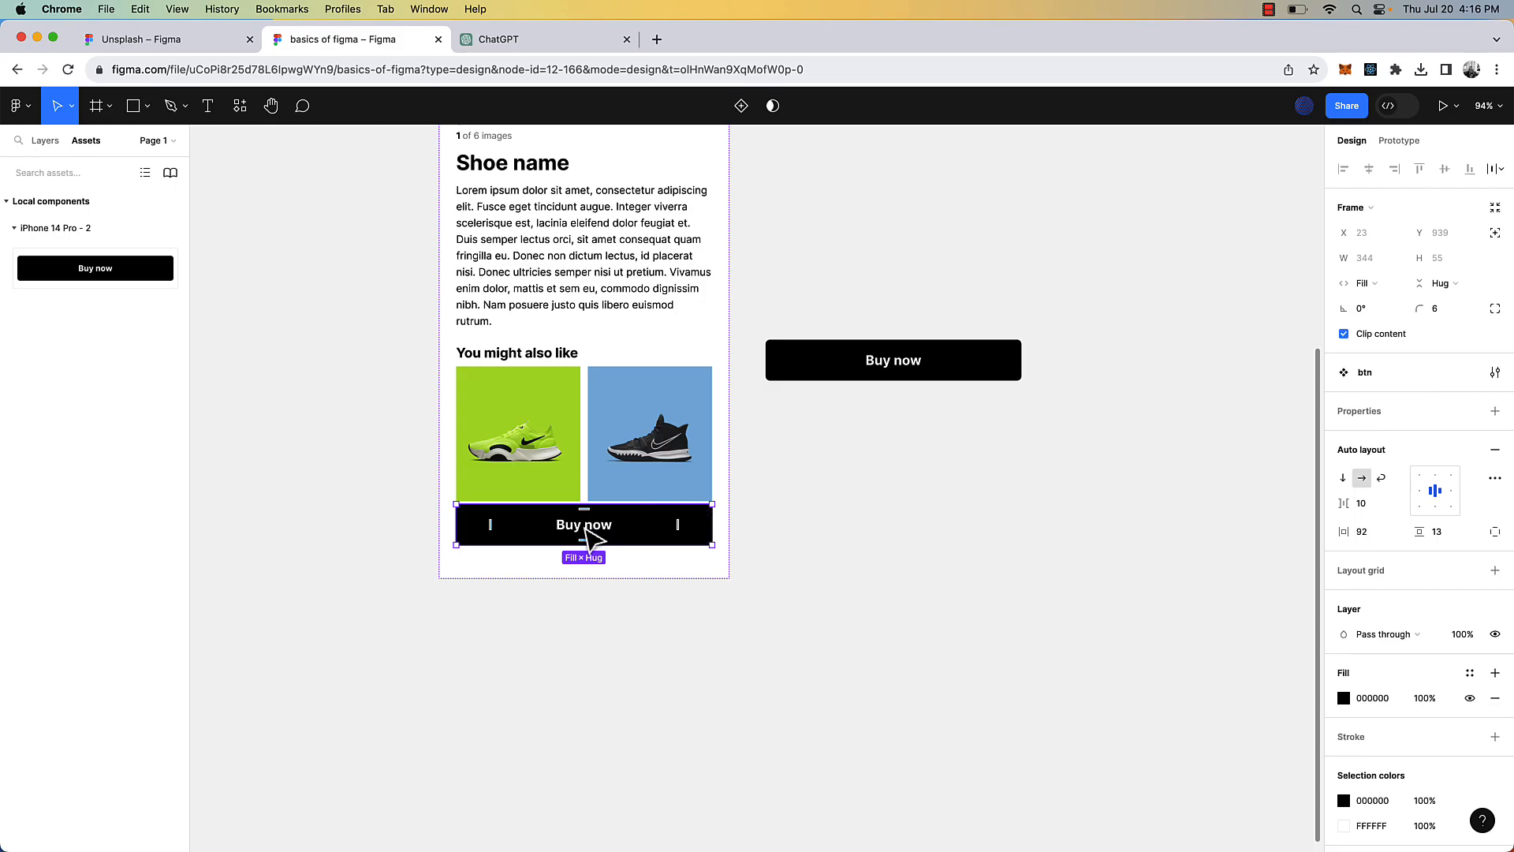
scroll(581, 532, up, 2)
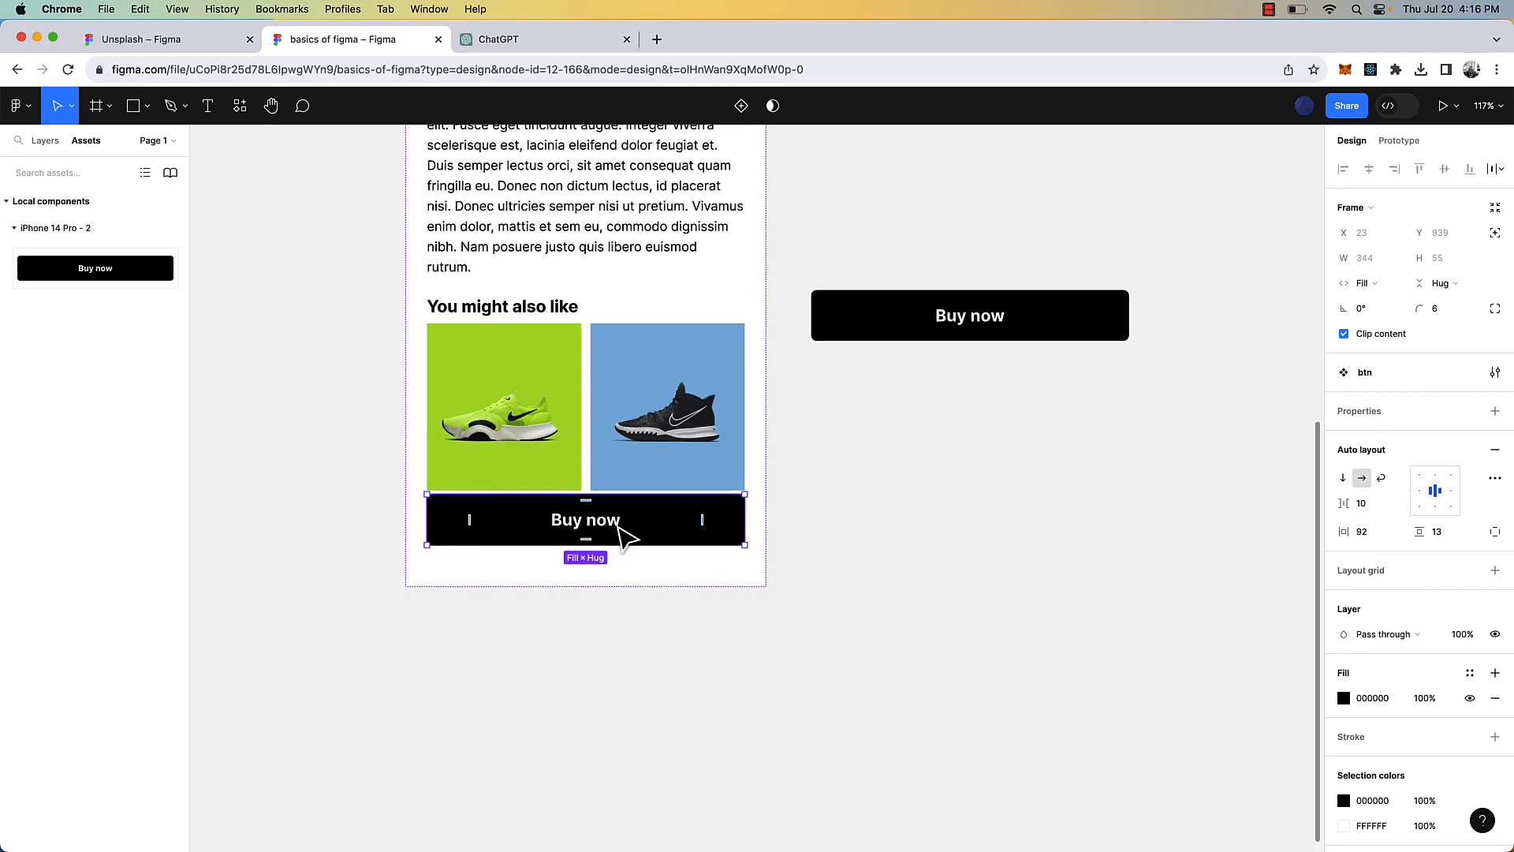
click(1344, 700)
click(1157, 663)
click(720, 483)
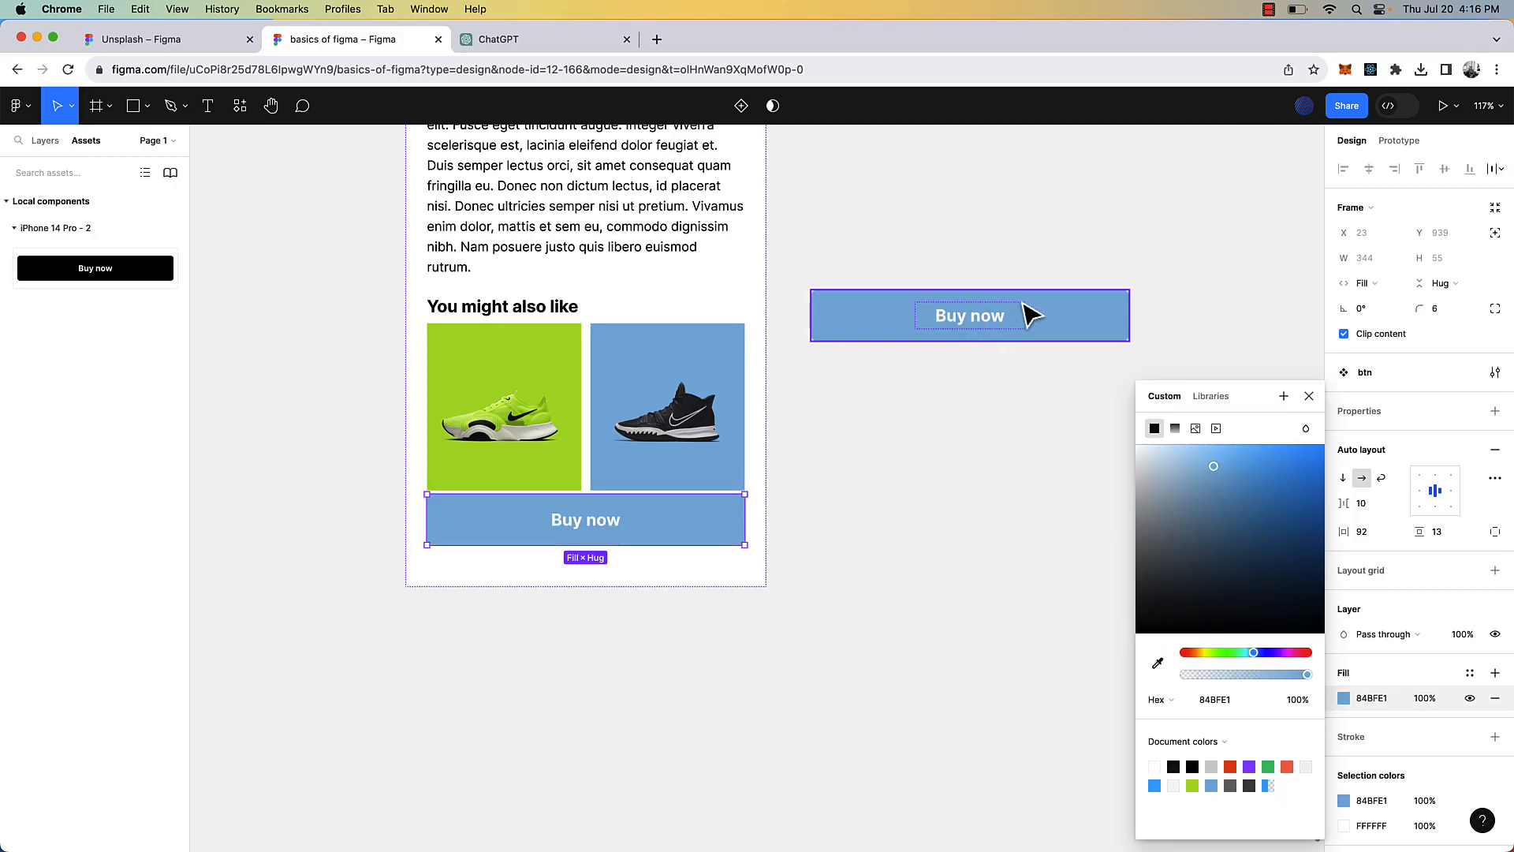
drag(1283, 509, 1316, 520)
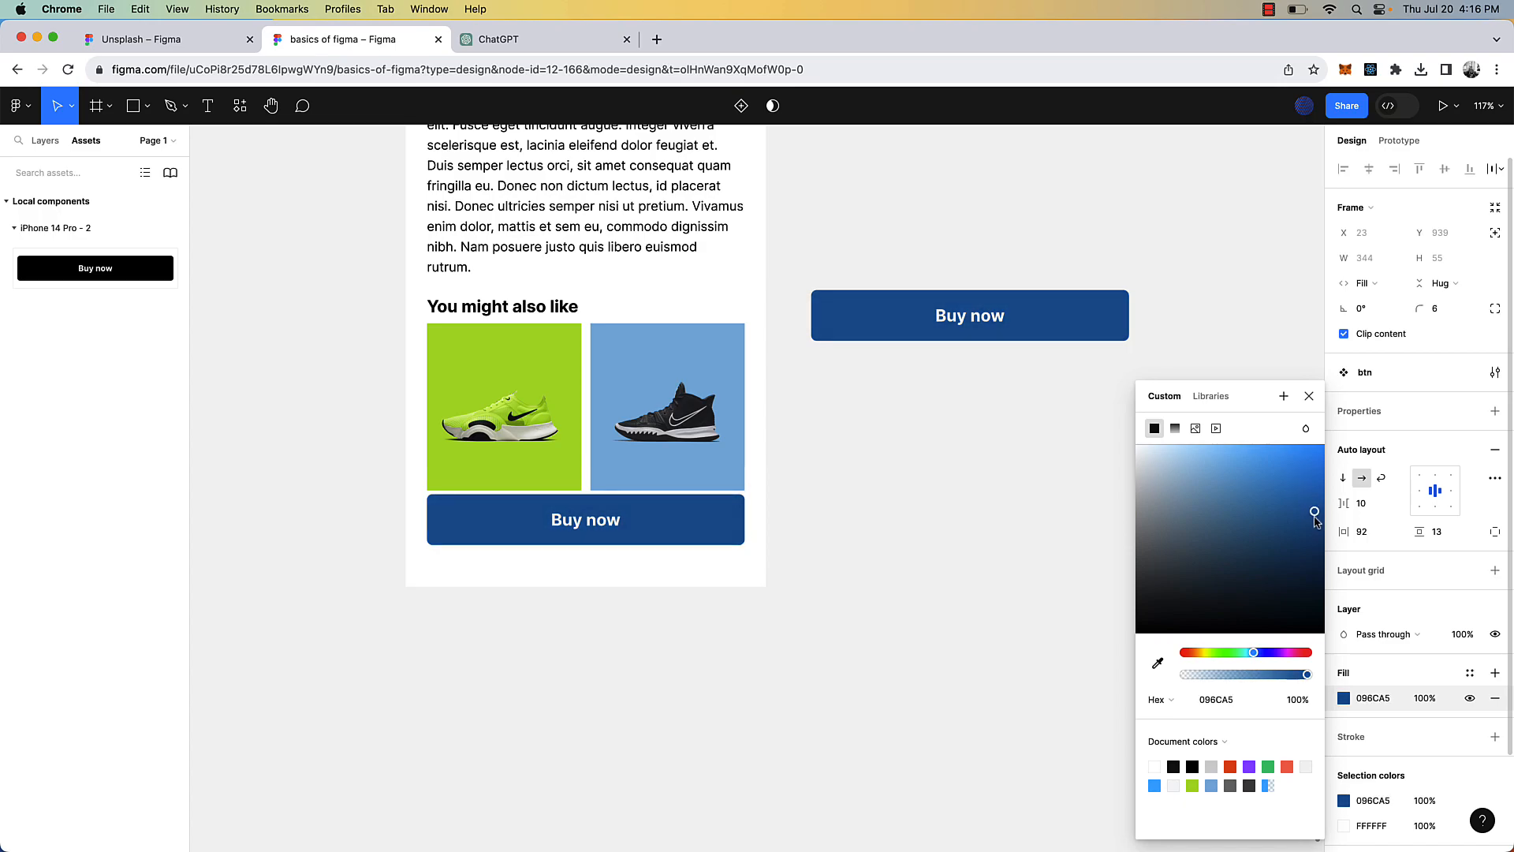
click(928, 541)
- Delete the btn instance beside the phone frame
scroll(929, 541, down, 2)
click(981, 371)
click(982, 370)
key(Delete)
- Group the six indicator dots below the main shoe photo in an auto layout frame with horizontal direction
scroll(981, 379, up, 3)
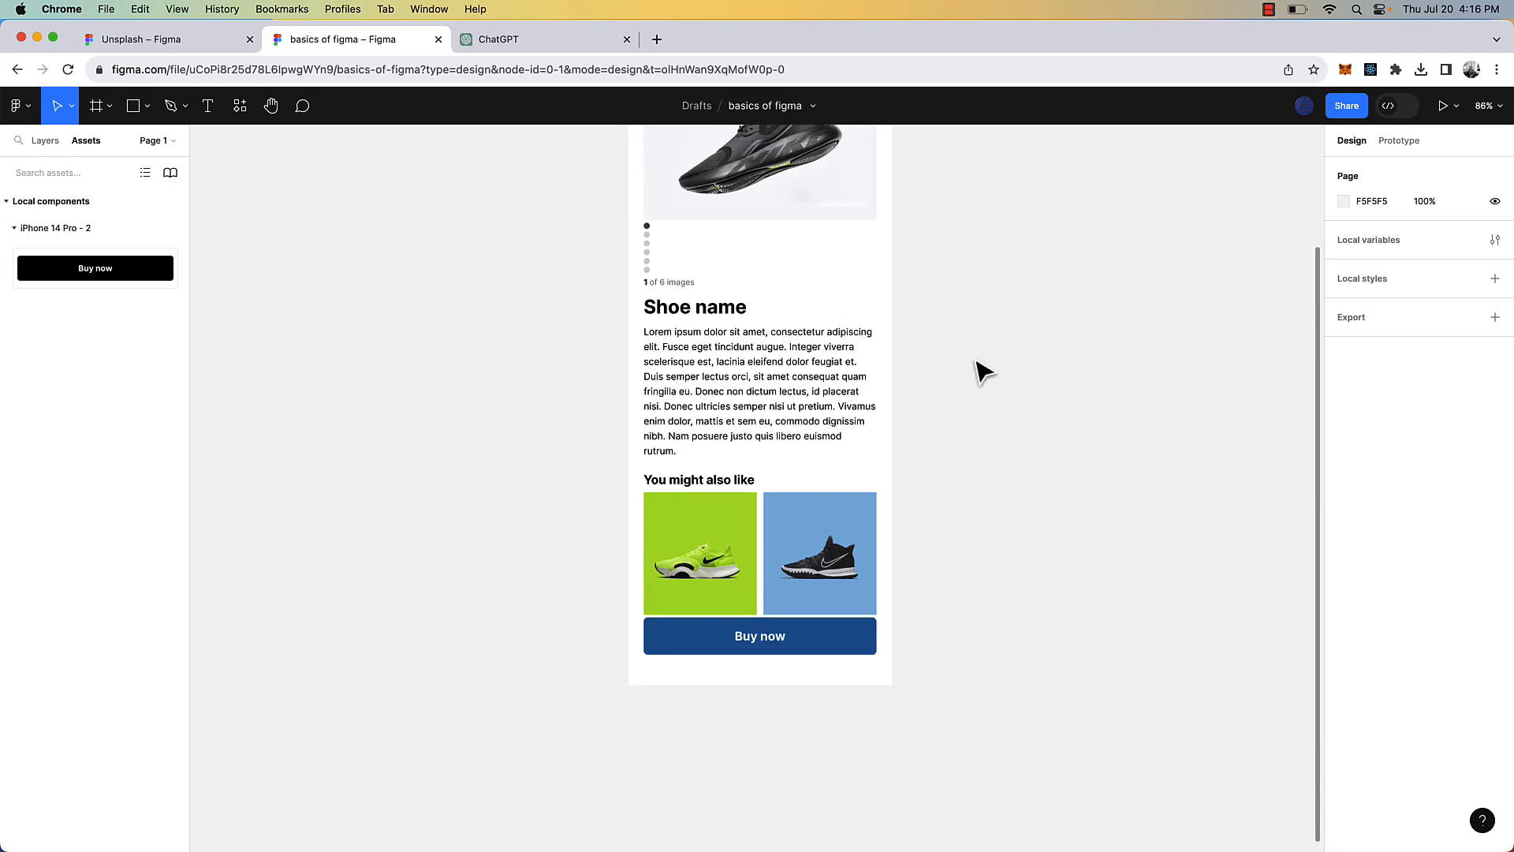
scroll(990, 402, up, 1)
scroll(776, 364, up, 3)
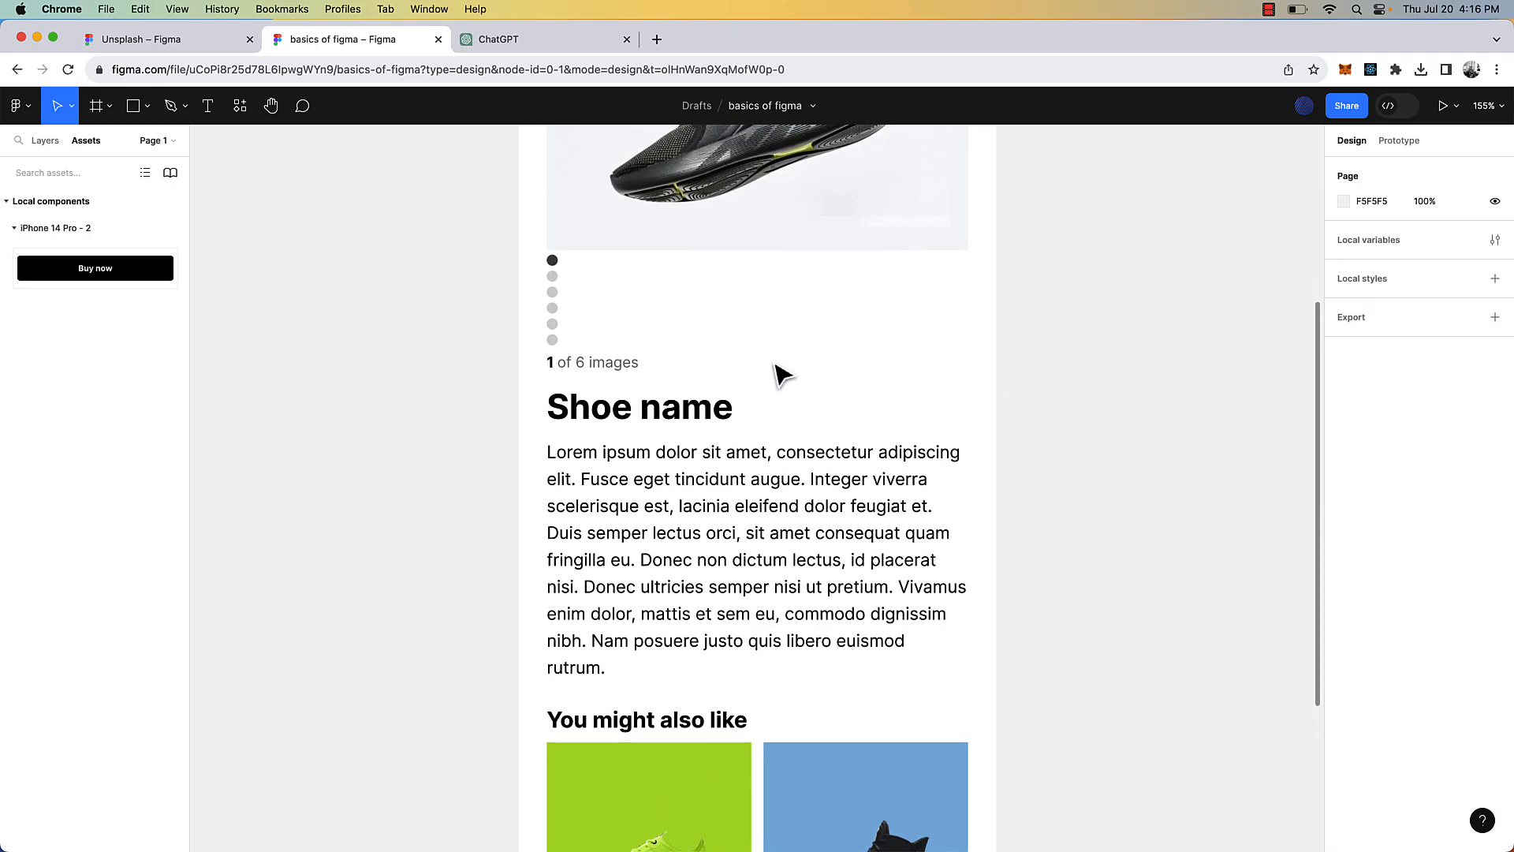
scroll(776, 364, down, 4)
scroll(680, 341, up, 4)
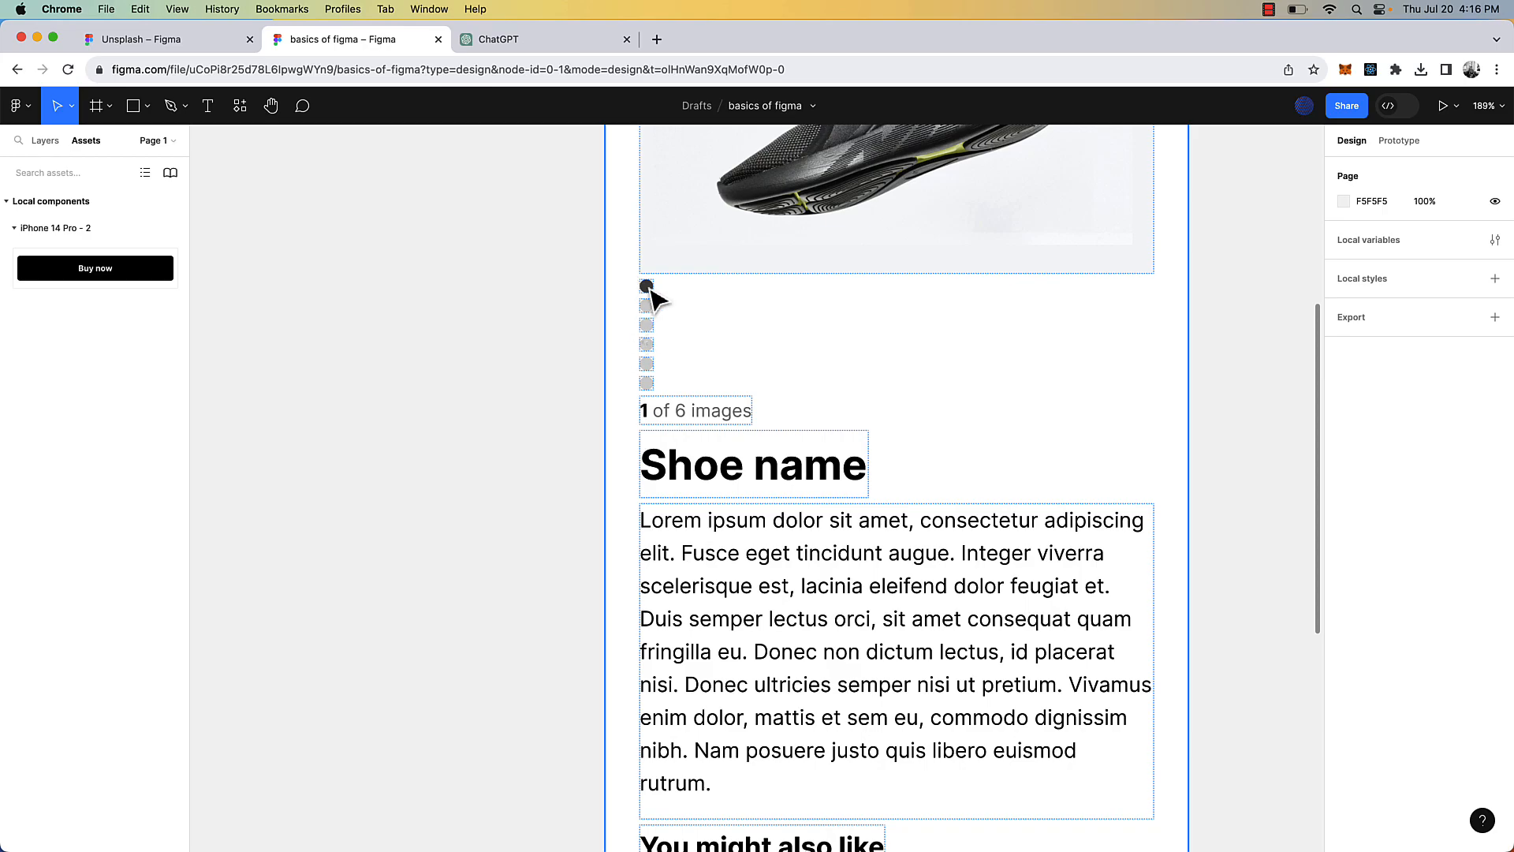
click(45, 141)
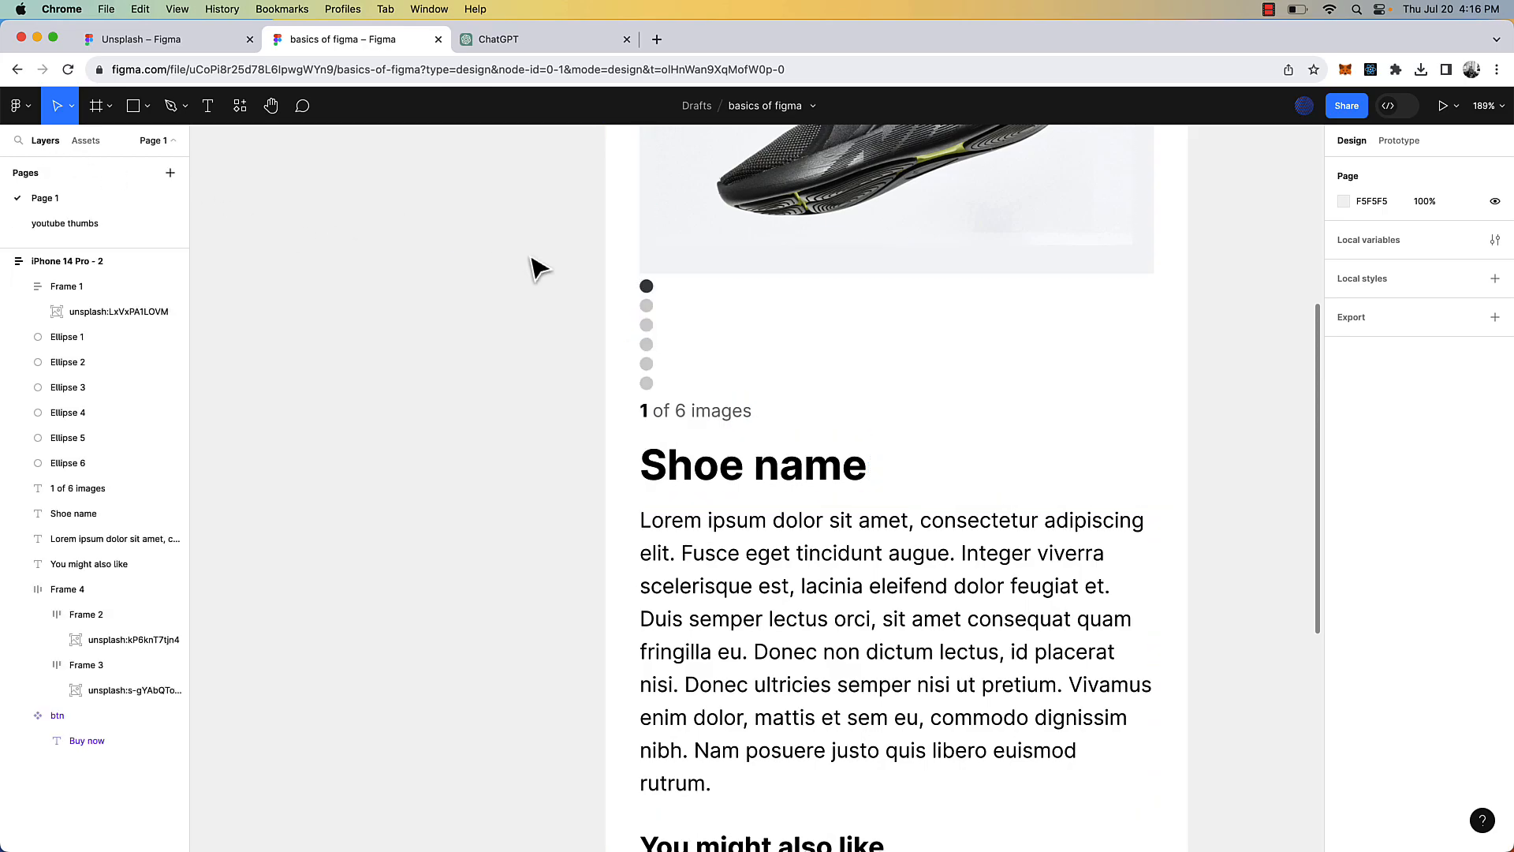
click(647, 289)
scroll(652, 326, up, 5)
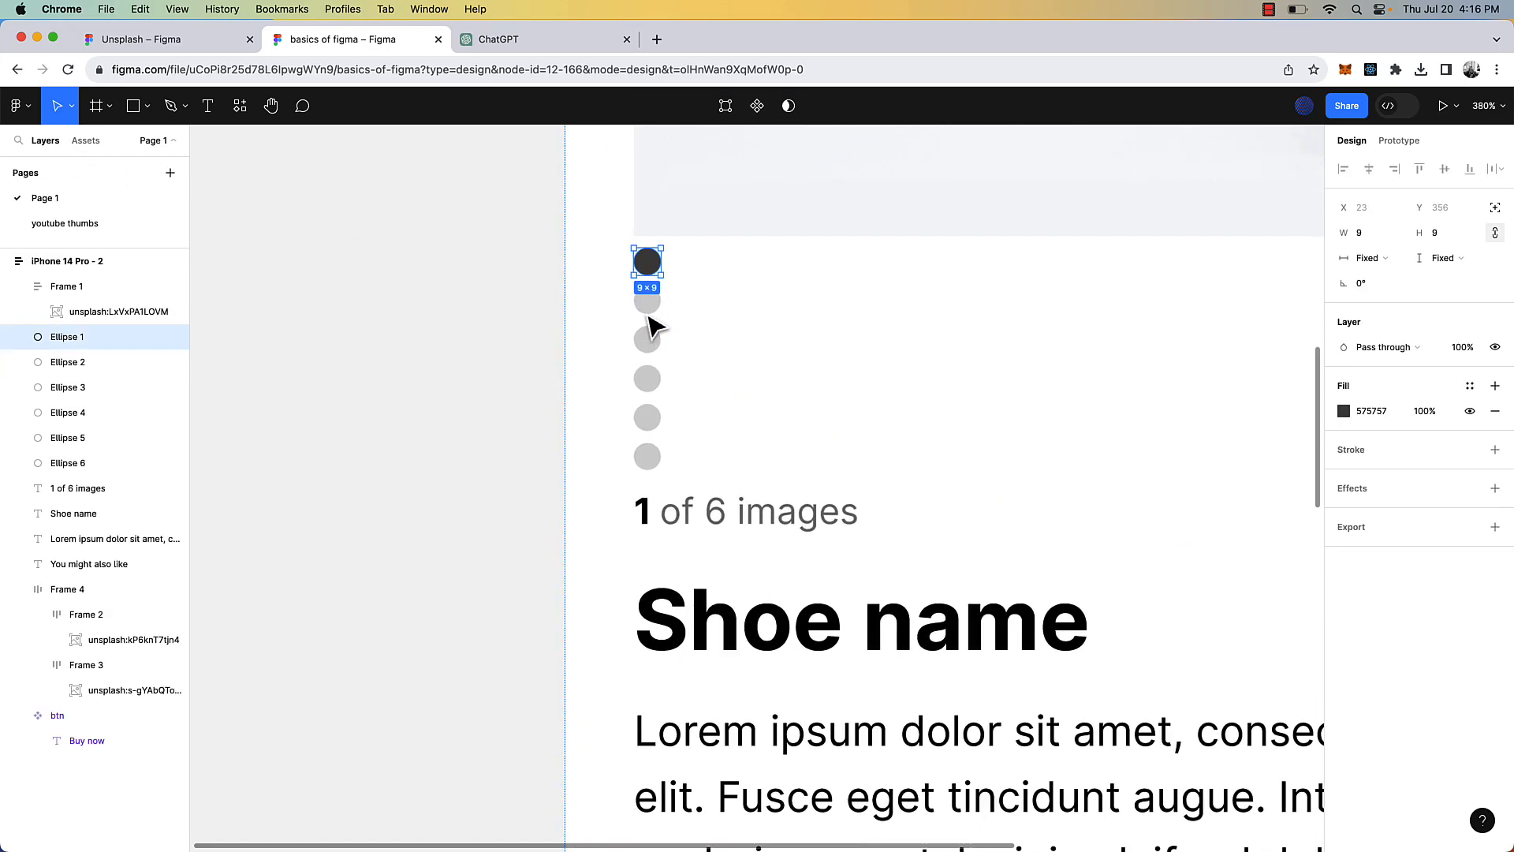
shift+click(647, 300)
shift+click(646, 339)
shift+click(647, 378)
shift+click(646, 417)
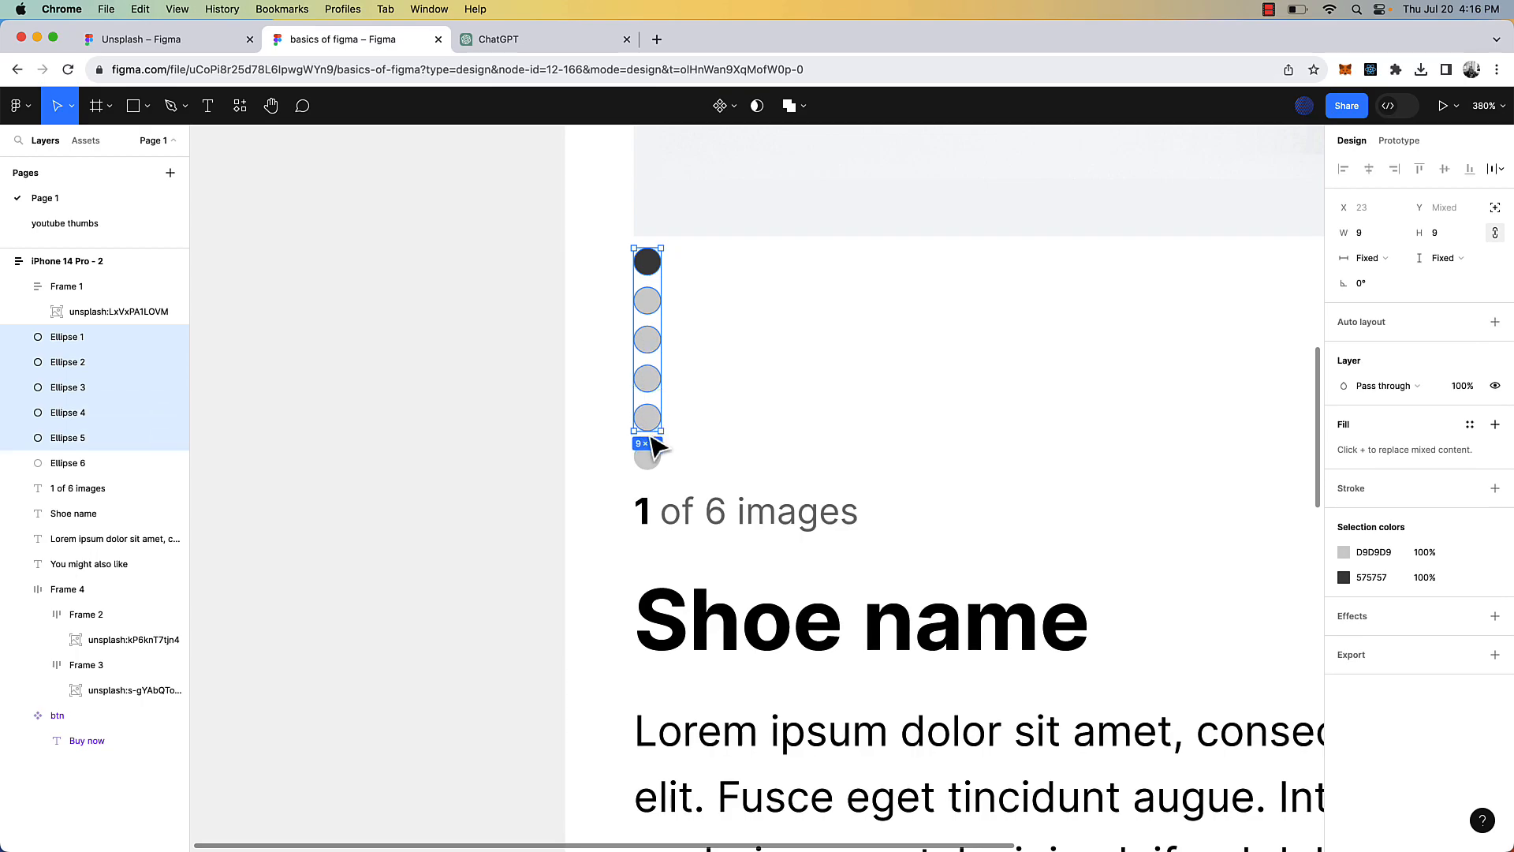
shift+click(647, 456)
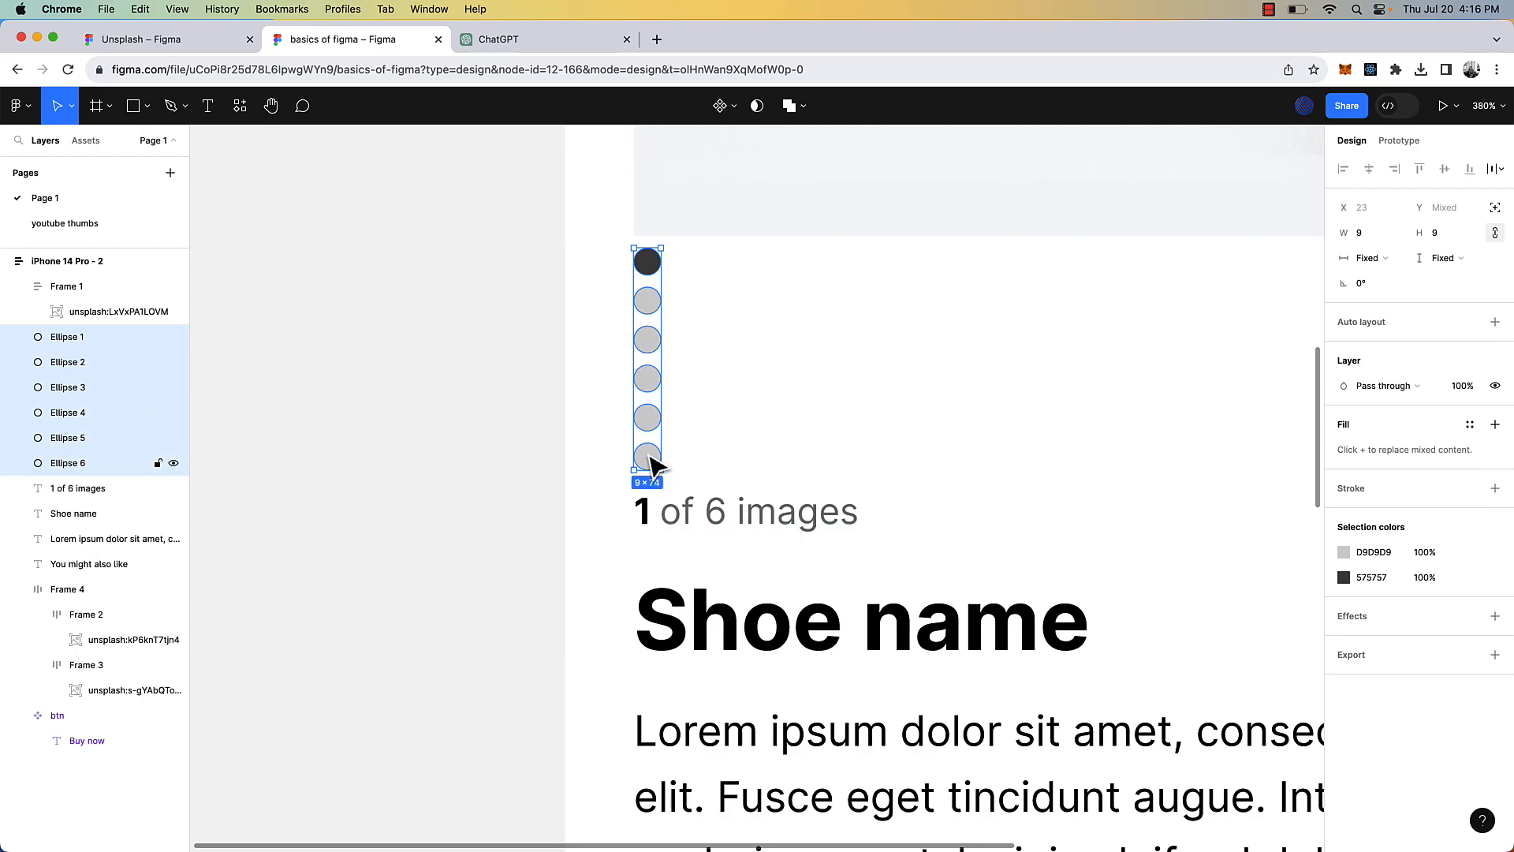
click(1495, 323)
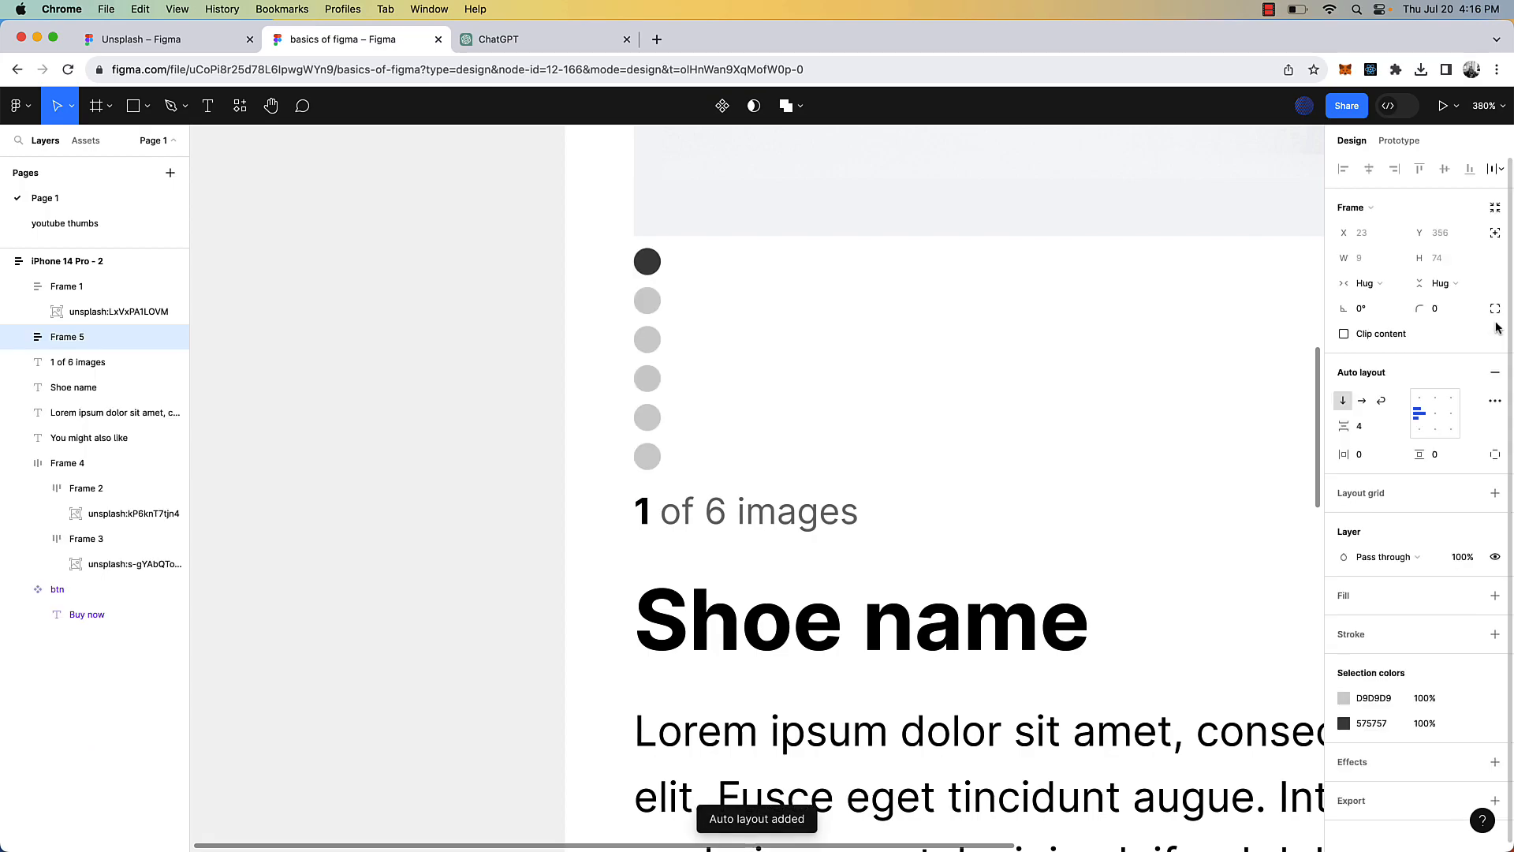
click(1362, 401)
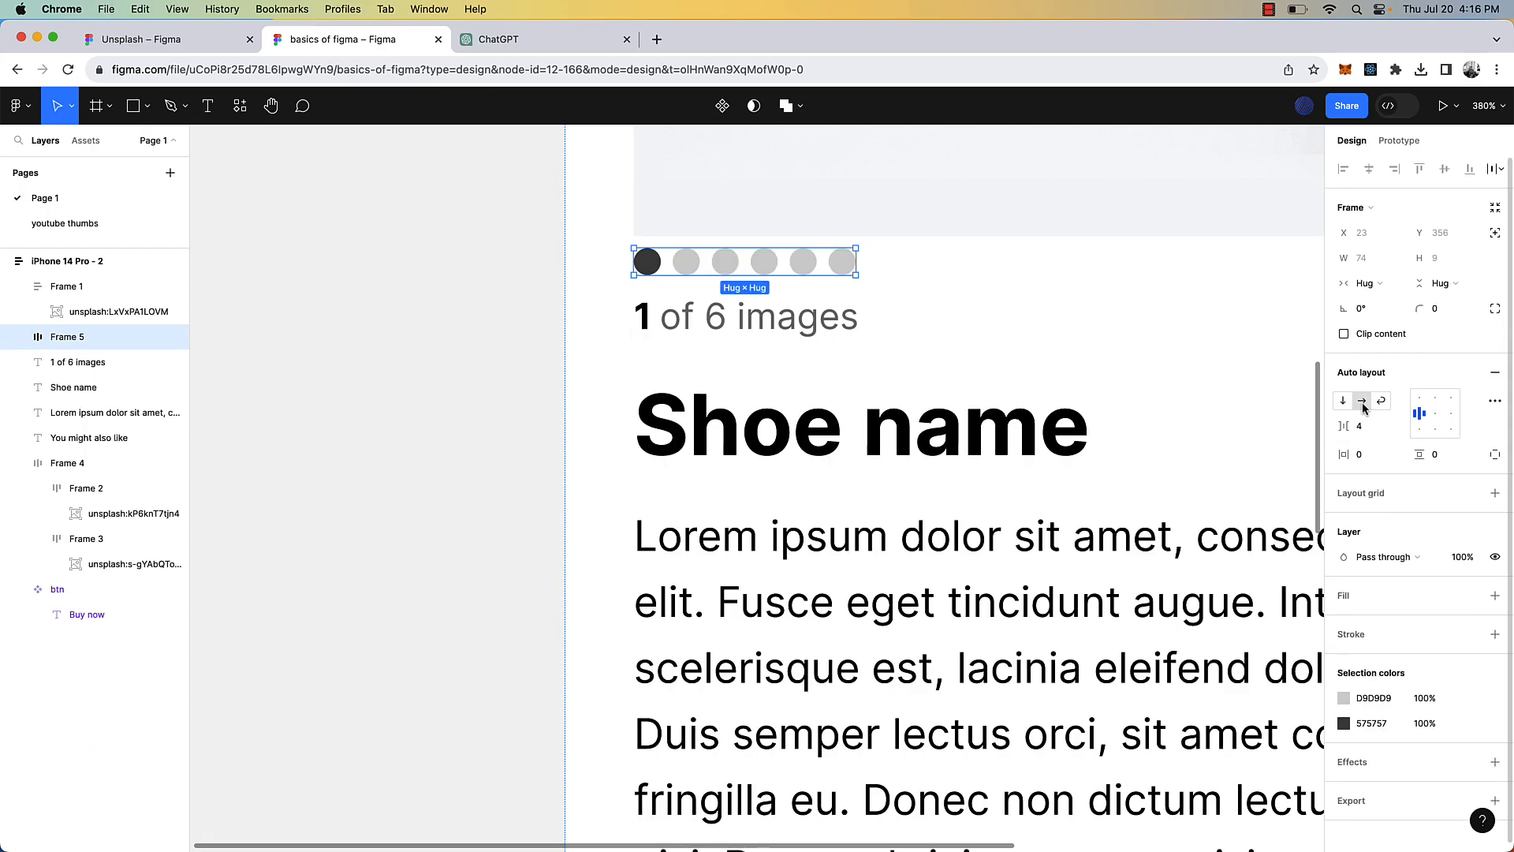
- Combine the dot row and the "1 of 6 images" text in one auto layout frame with horizontal direction
scroll(849, 402, up, 1)
scroll(849, 406, down, 5)
click(525, 404)
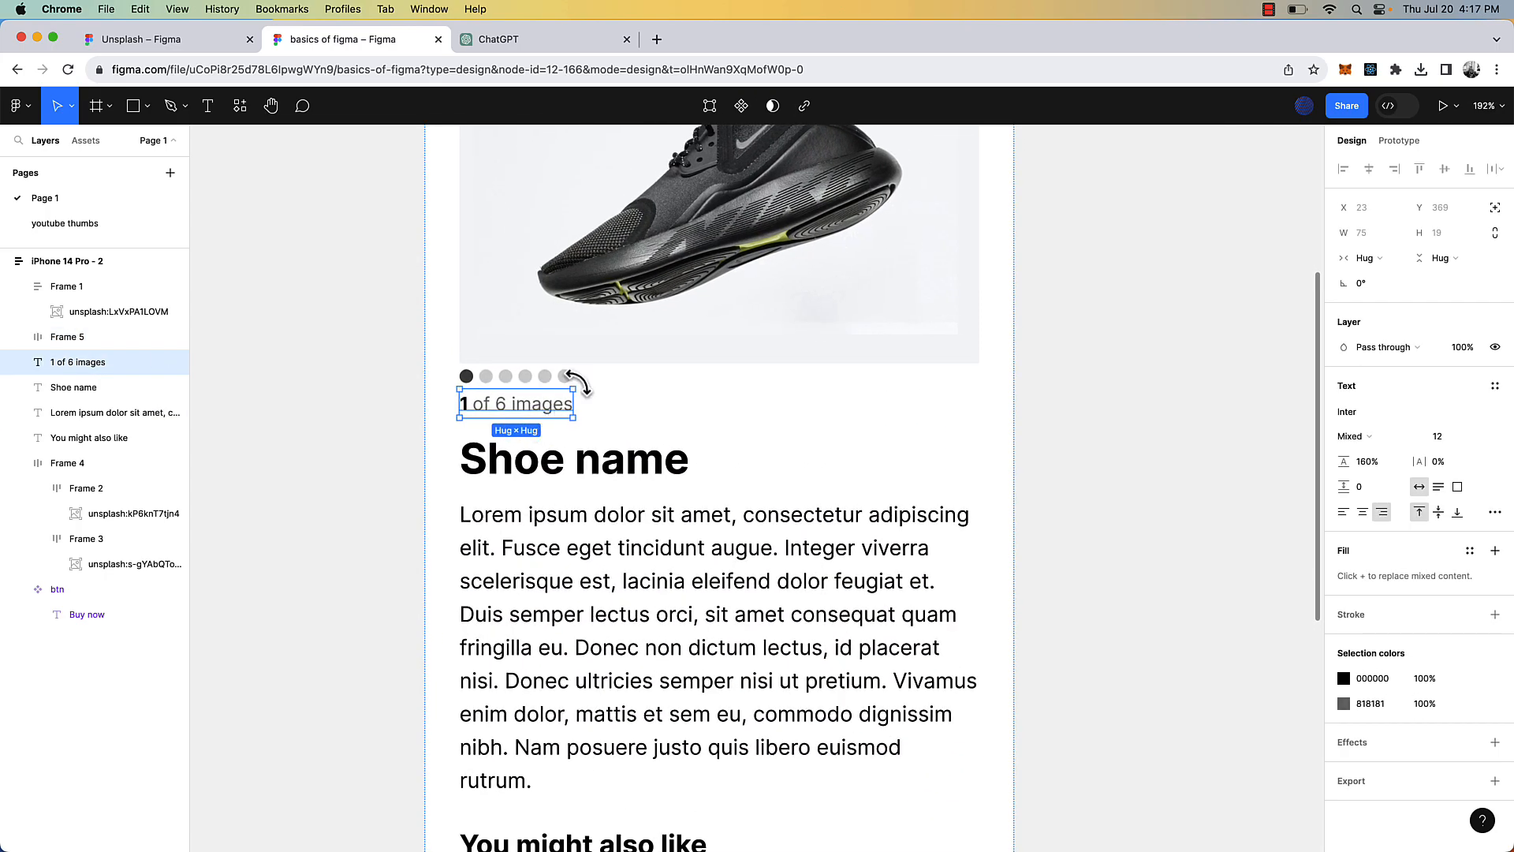
shift+click(565, 381)
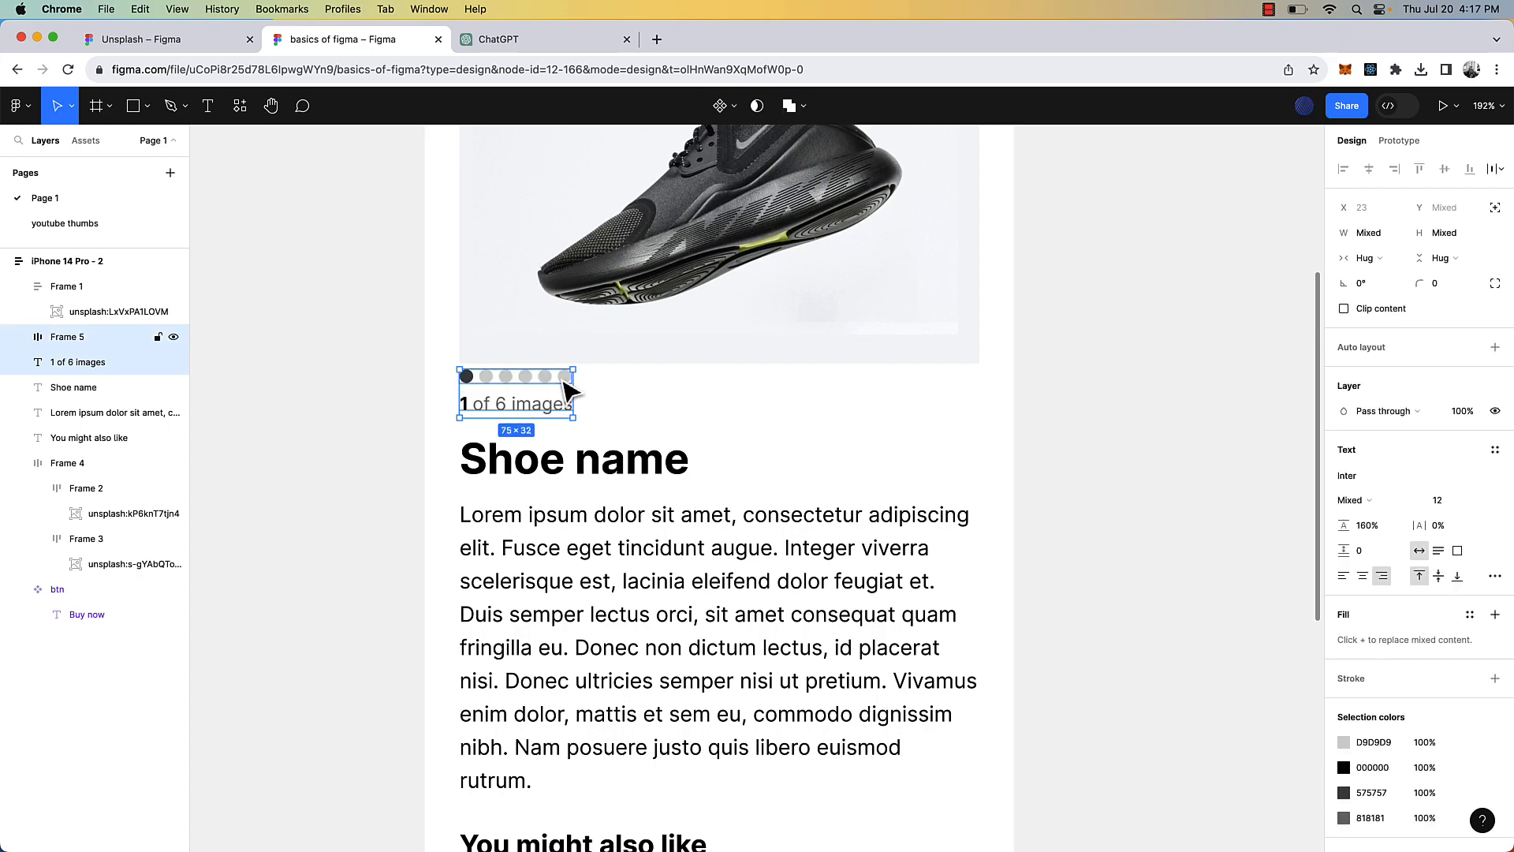
click(1494, 347)
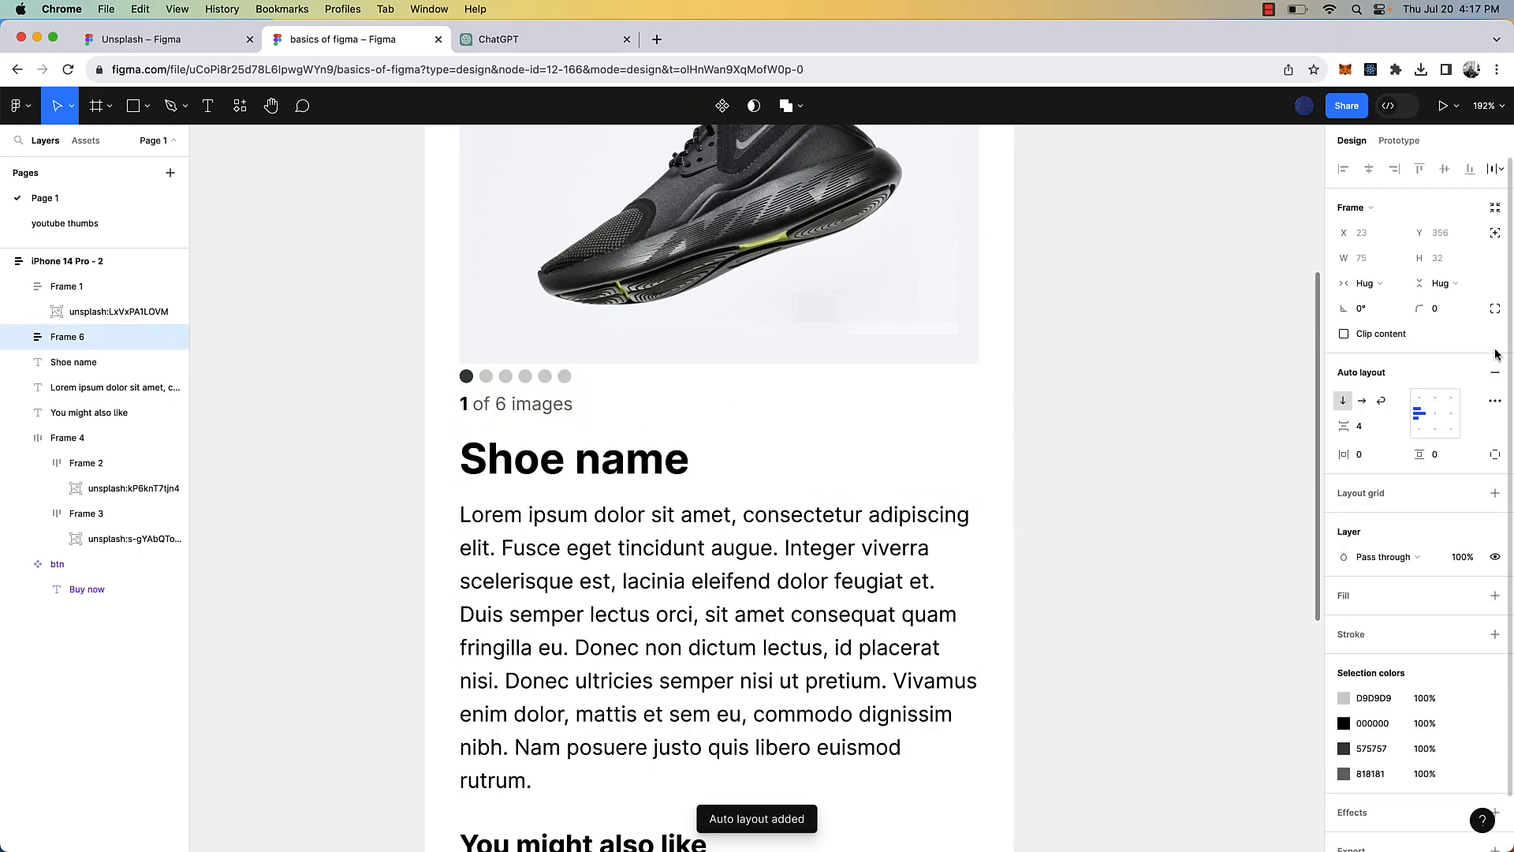
click(1362, 401)
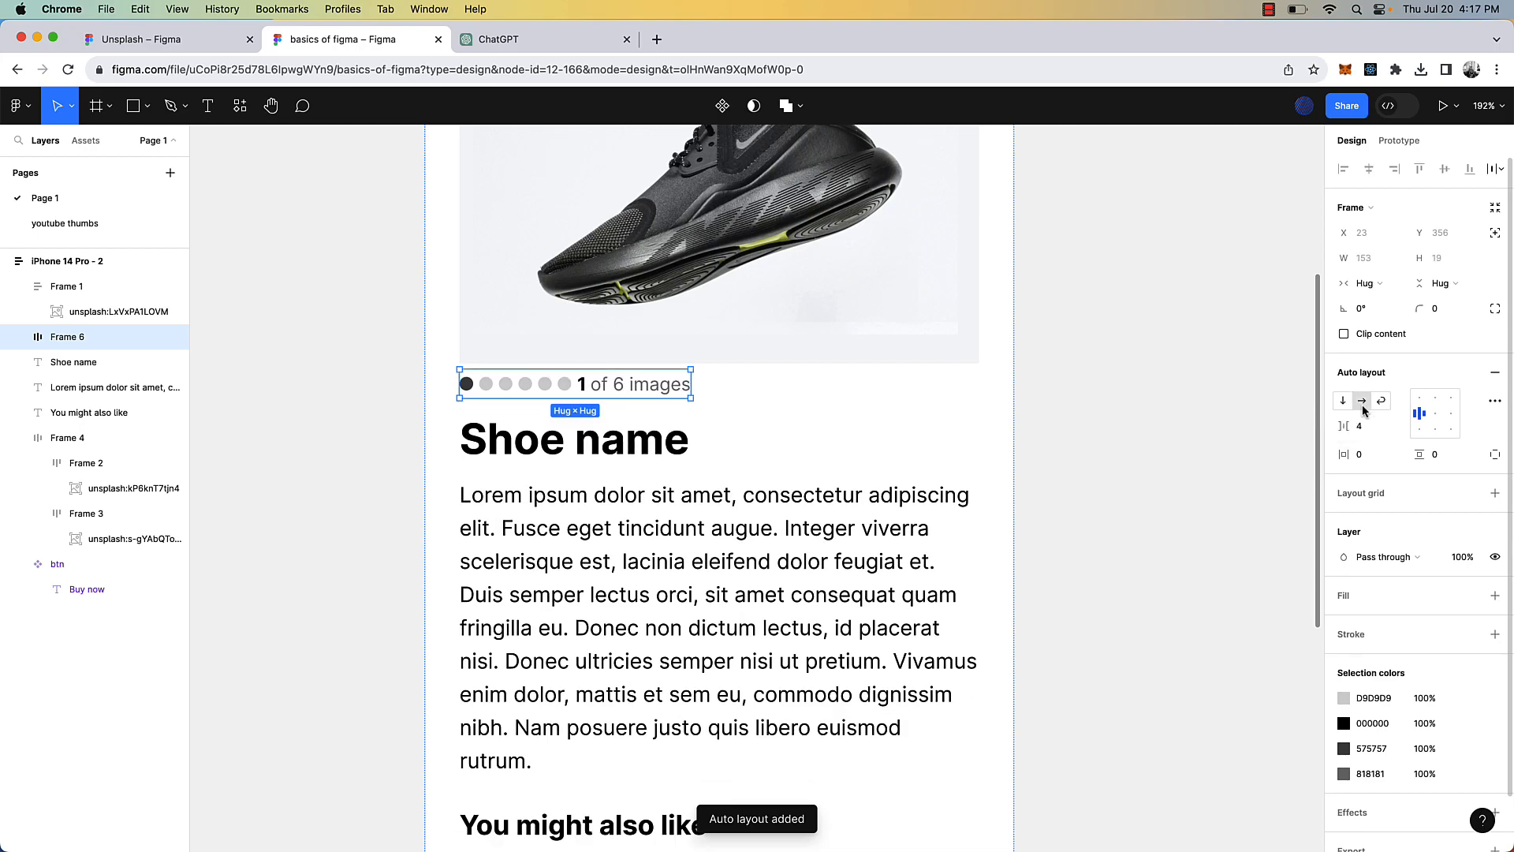
- Set the width of the frame holding the dots and image count to Fill container, with centred alignment and Auto spacing
click(1364, 283)
click(1380, 302)
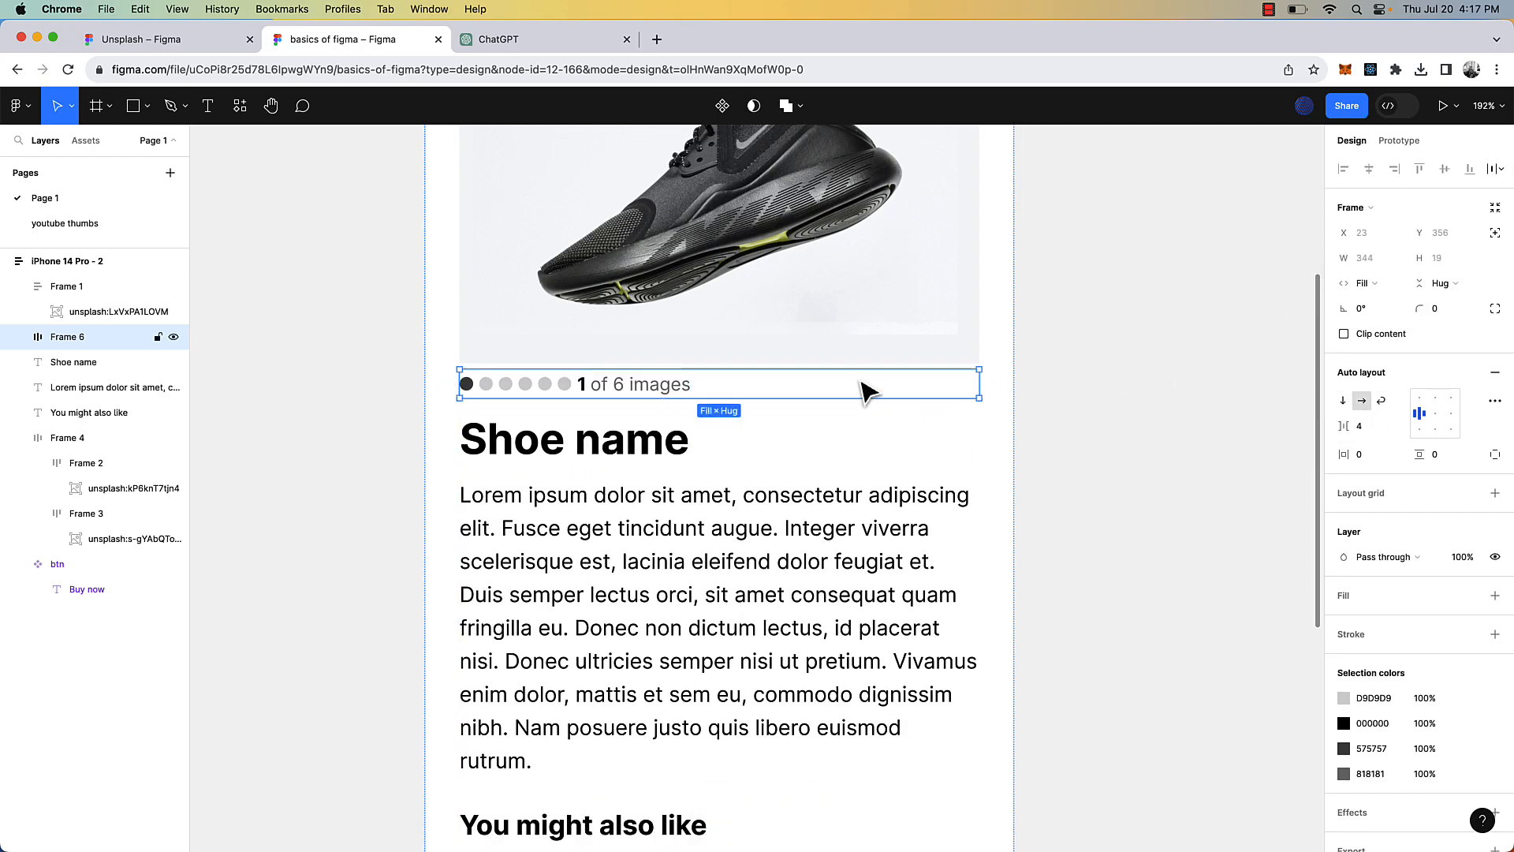
click(1436, 416)
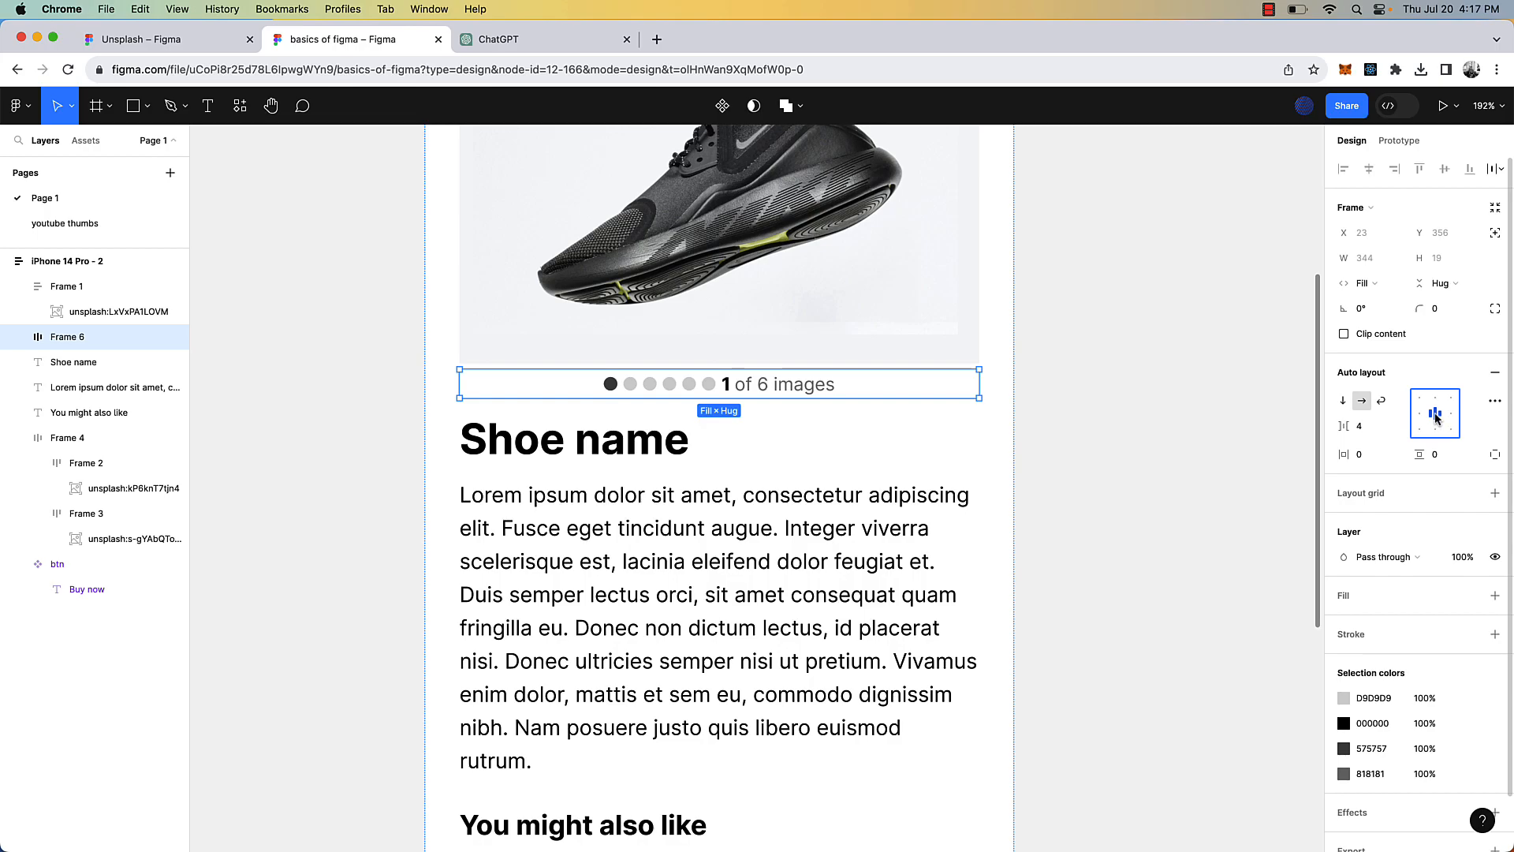
click(1436, 418)
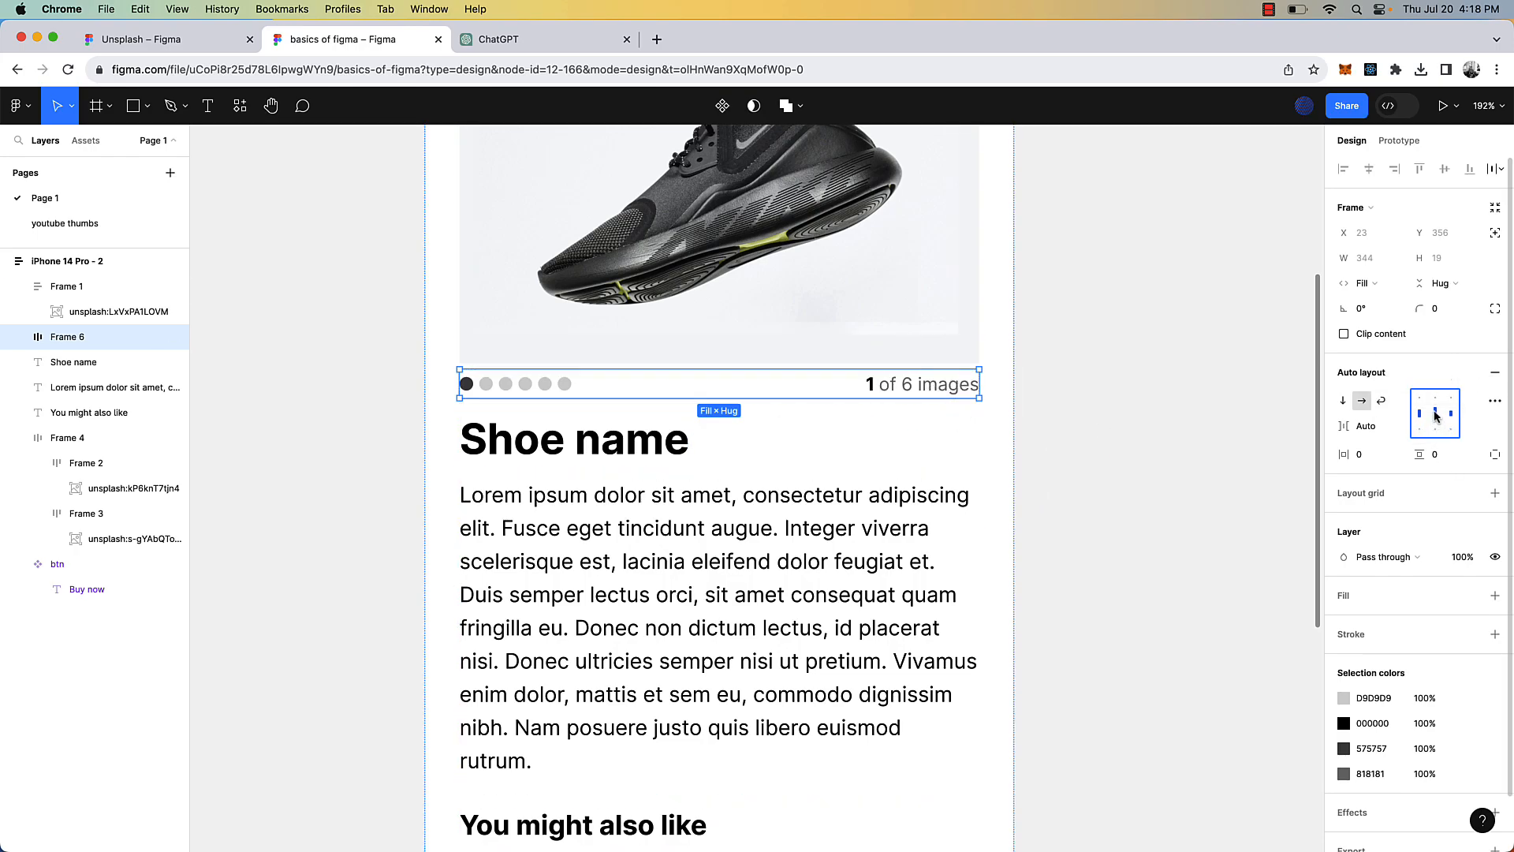
scroll(1108, 466, down, 5)
click(1109, 466)
scroll(1104, 466, down, 2)
scroll(1105, 466, right, 1)
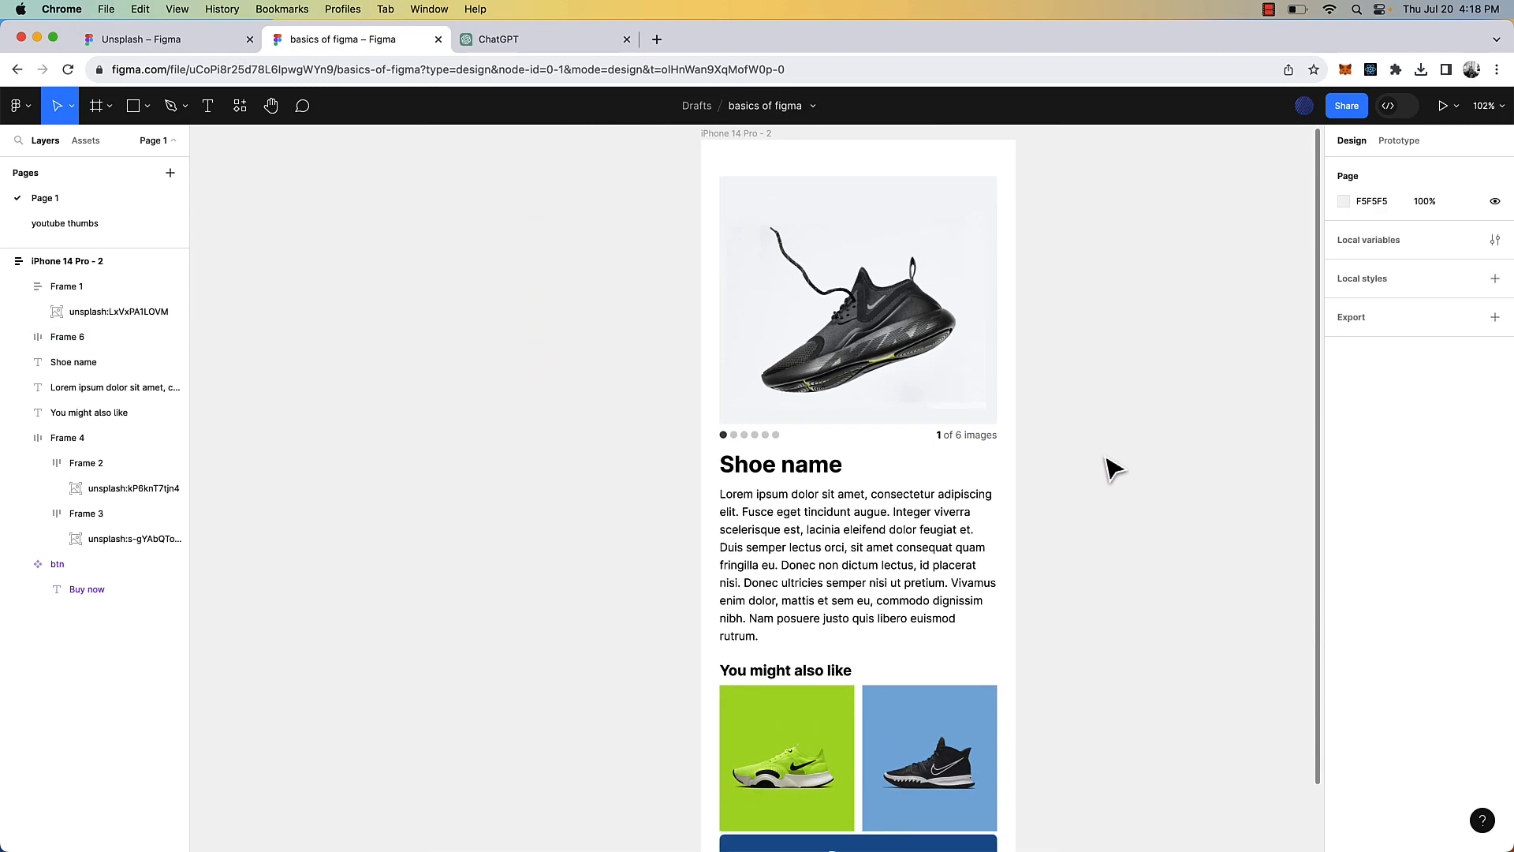
- Set the width of the lorem ipsum description paragraph under the shoe name to Fill container
scroll(1030, 426, down, 3)
scroll(946, 465, up, 3)
scroll(947, 465, right, 1)
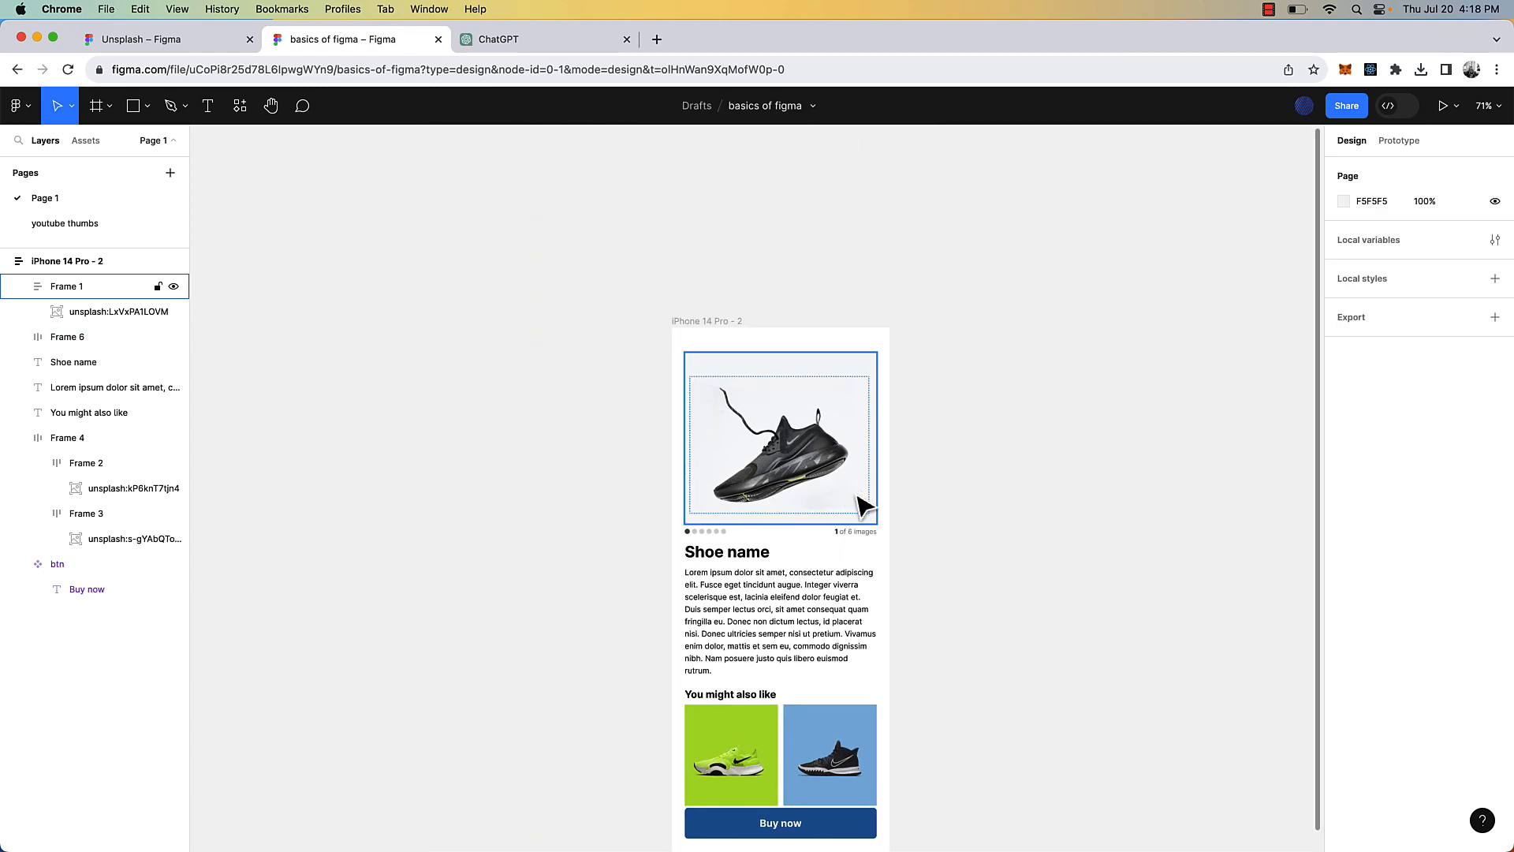
click(820, 633)
scroll(820, 633, down, 2)
scroll(821, 633, left, 1)
scroll(820, 635, up, 3)
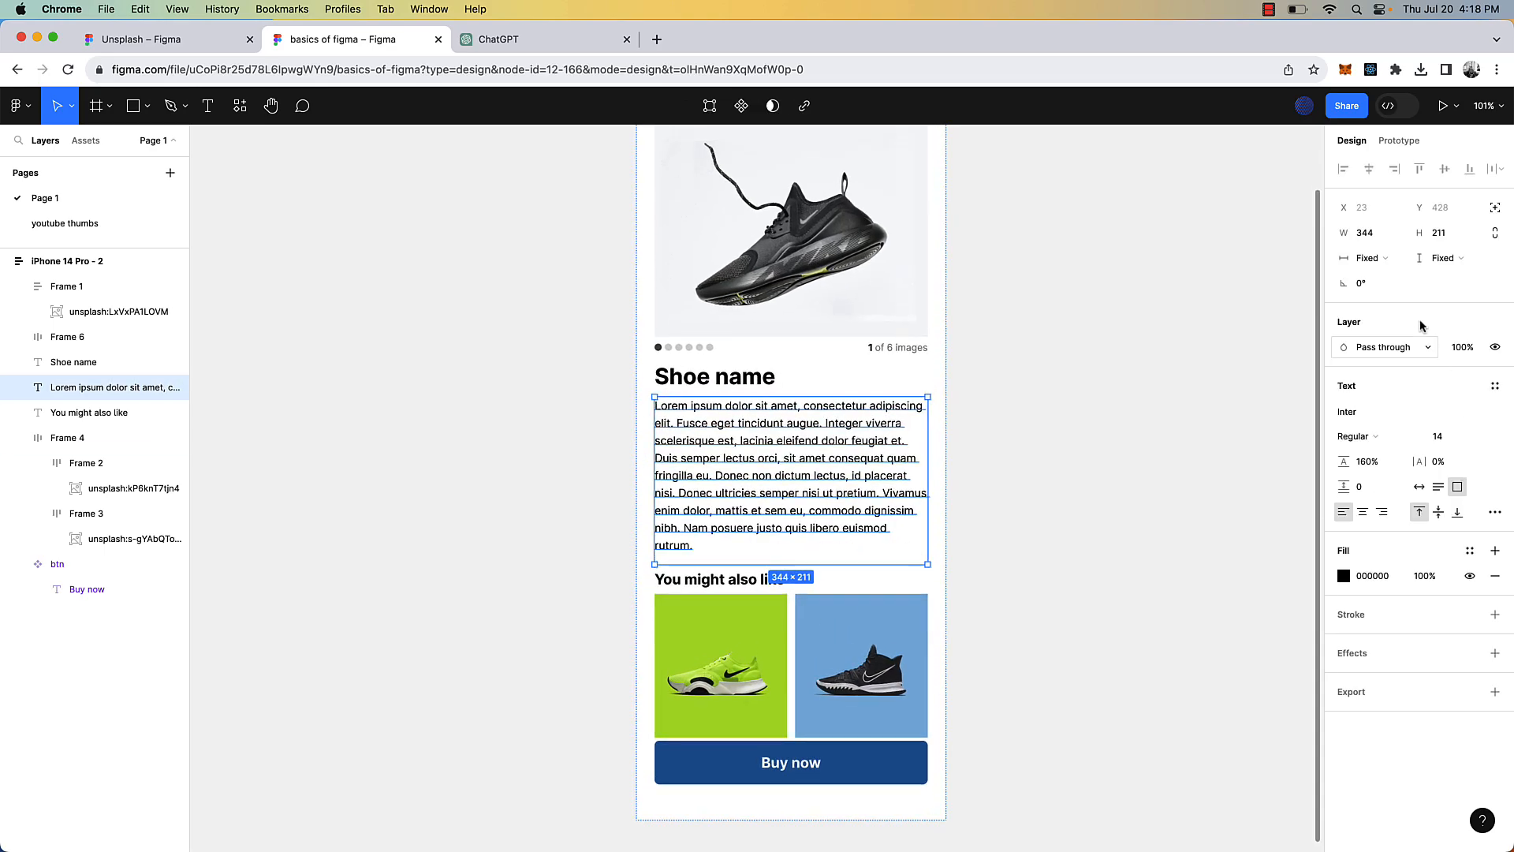
click(1368, 258)
click(1396, 288)
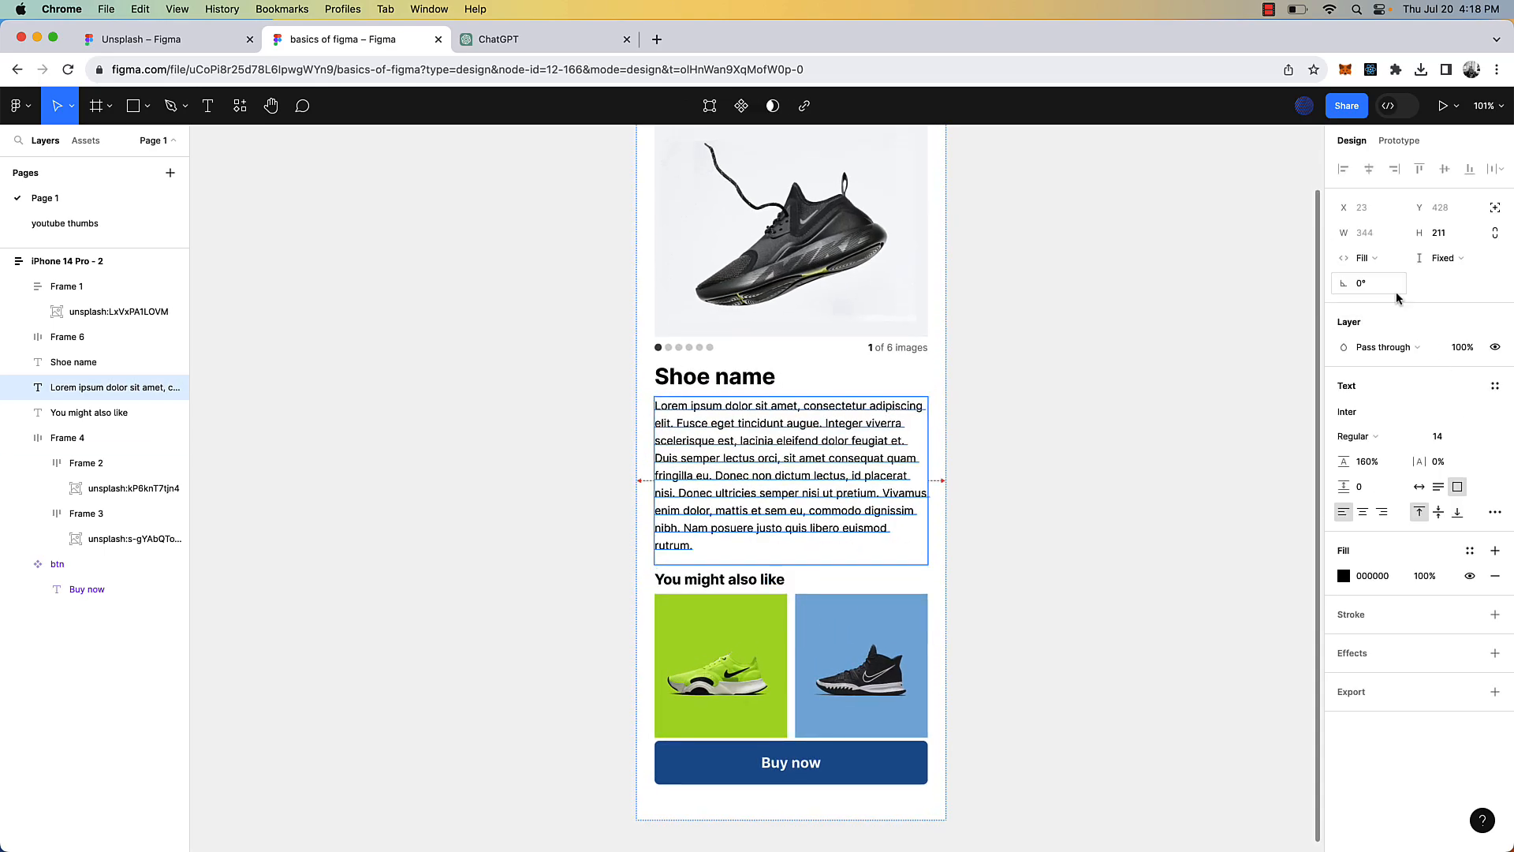
- Set the width of the "Shoe name" heading to Fill container
click(717, 376)
click(1364, 257)
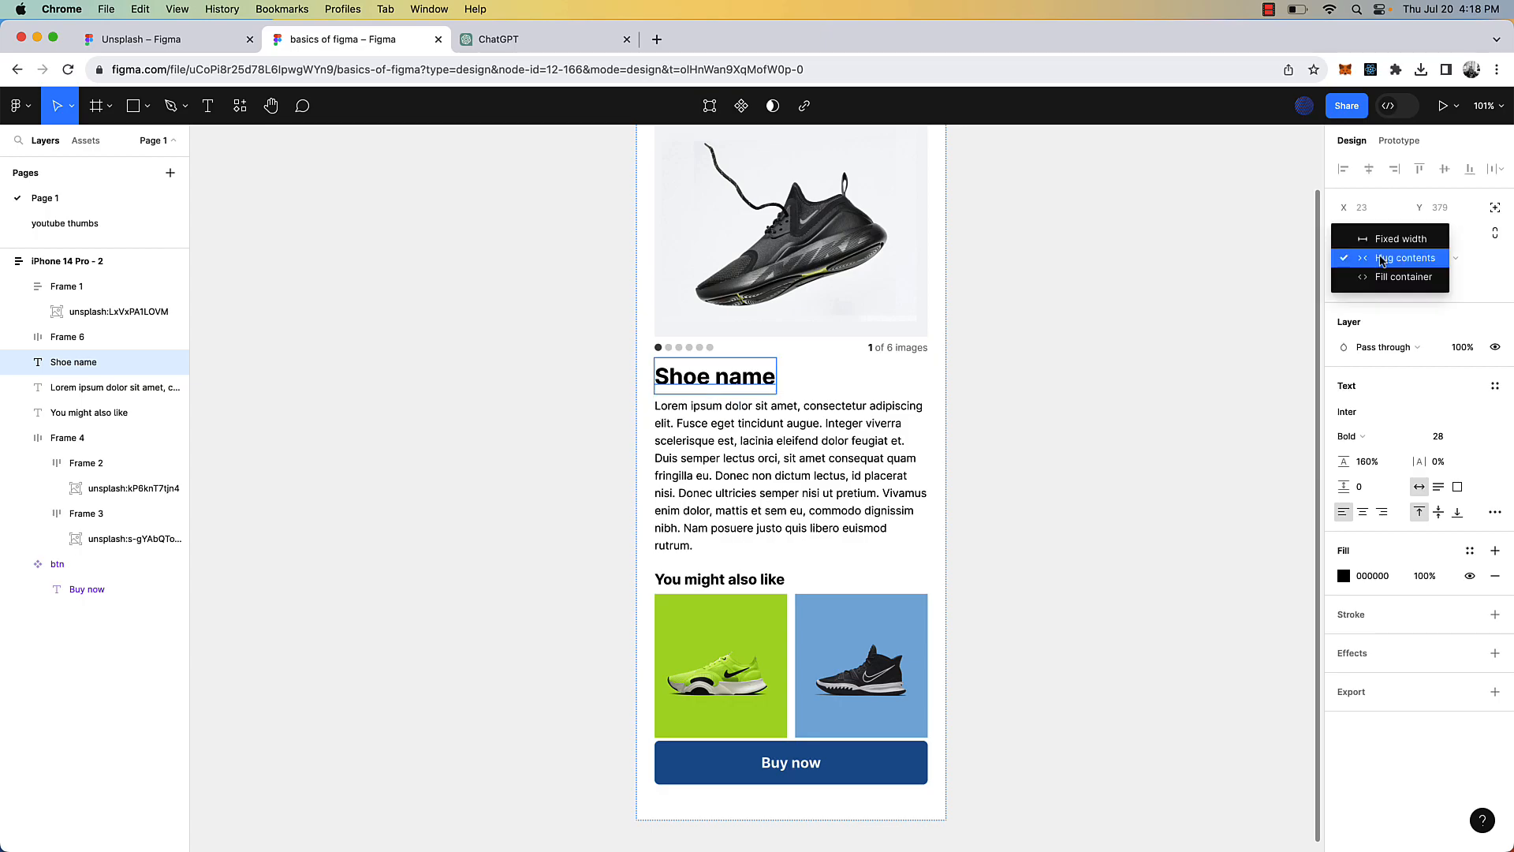
click(1396, 276)
click(1111, 527)
scroll(1112, 527, down, 3)
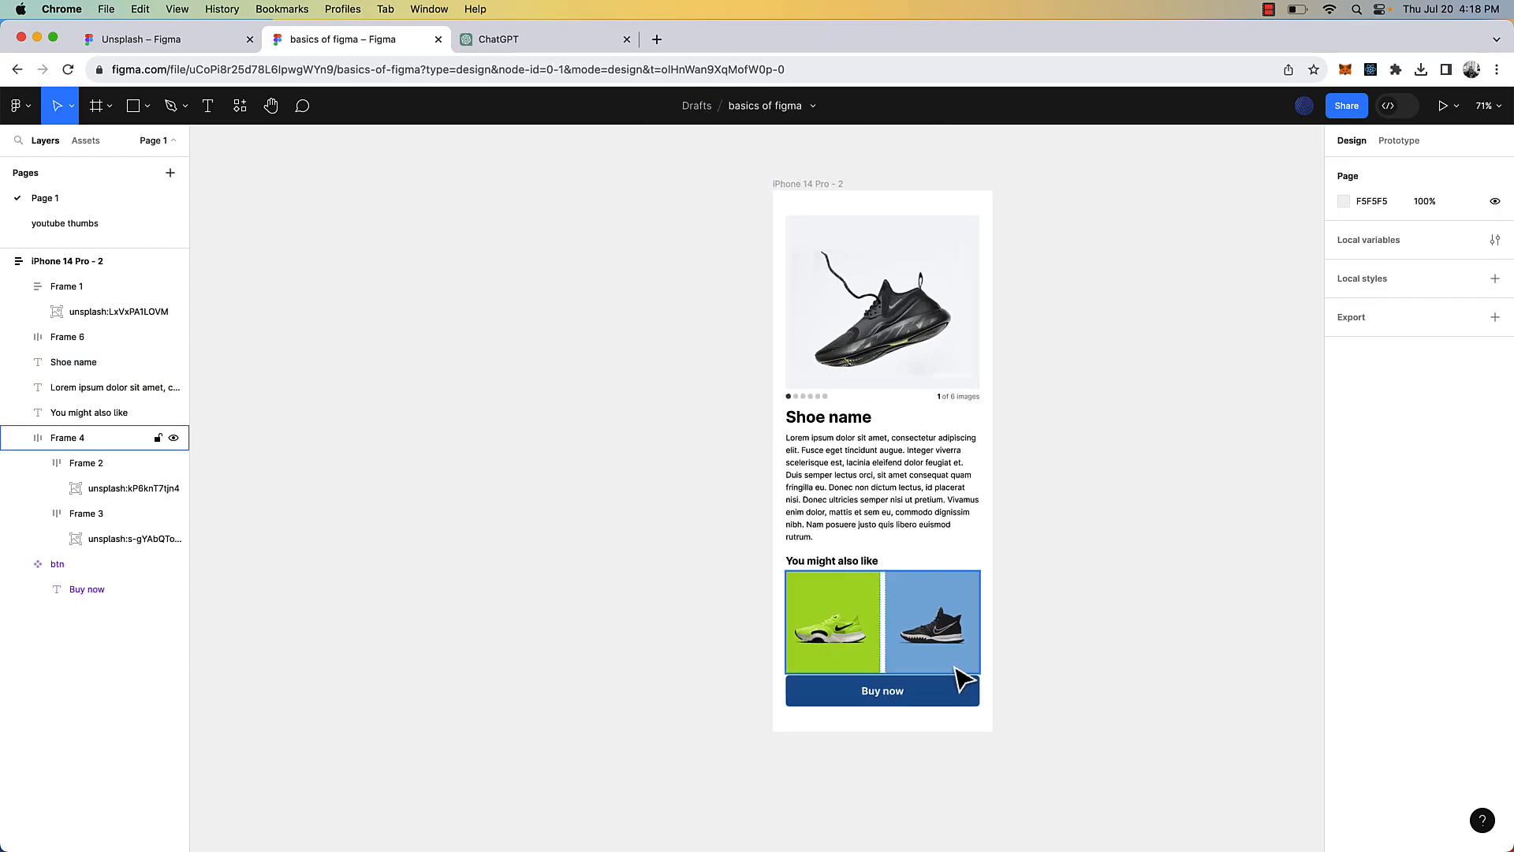
- Try widening the iPhone 14 Pro - 2 frame to test how its contents stretch, and undo the resize
click(958, 692)
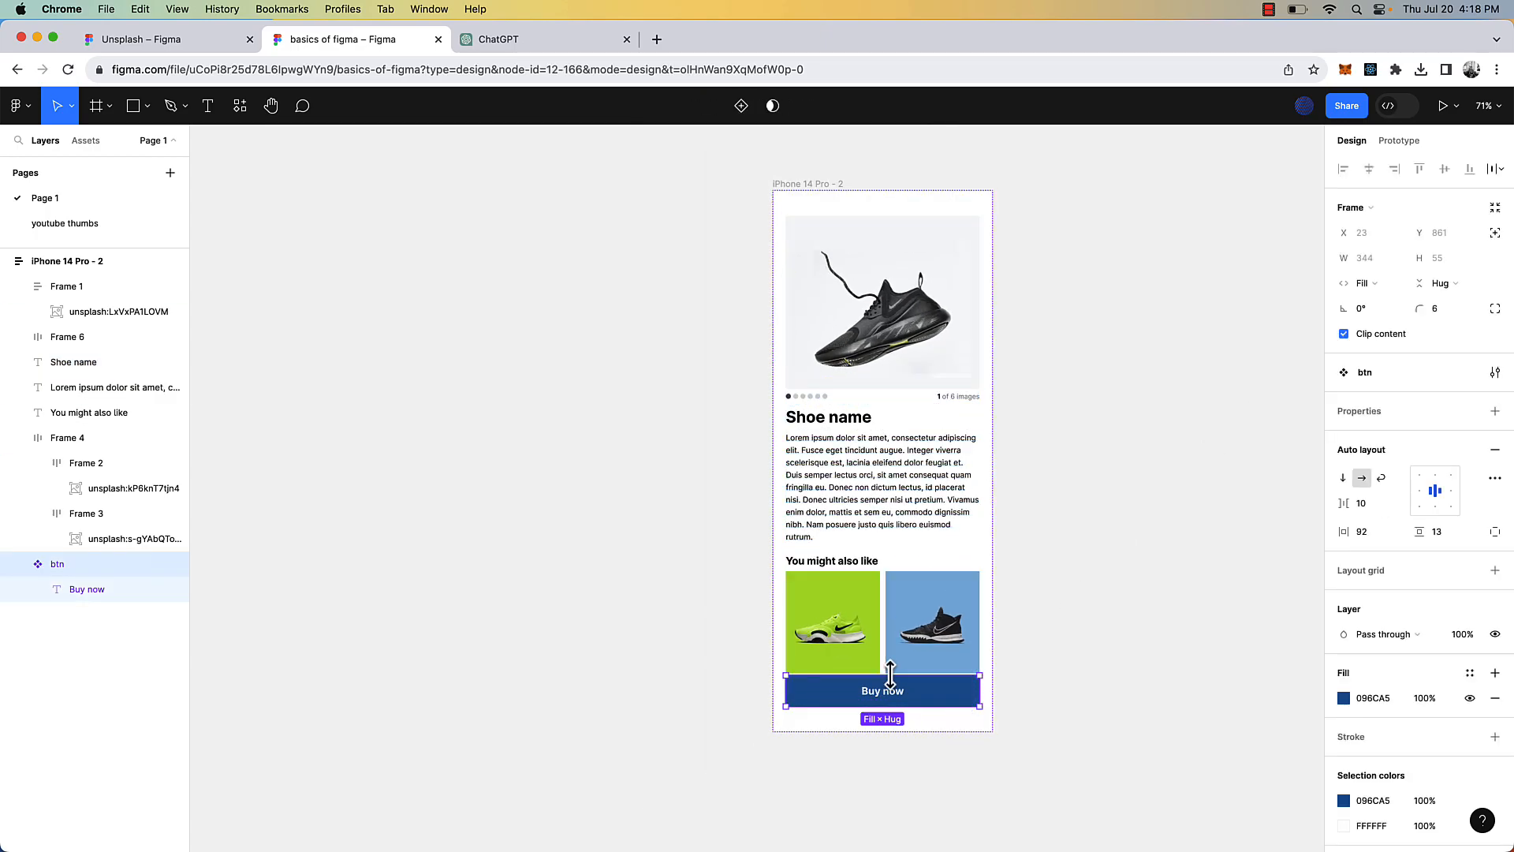
scroll(917, 667, up, 5)
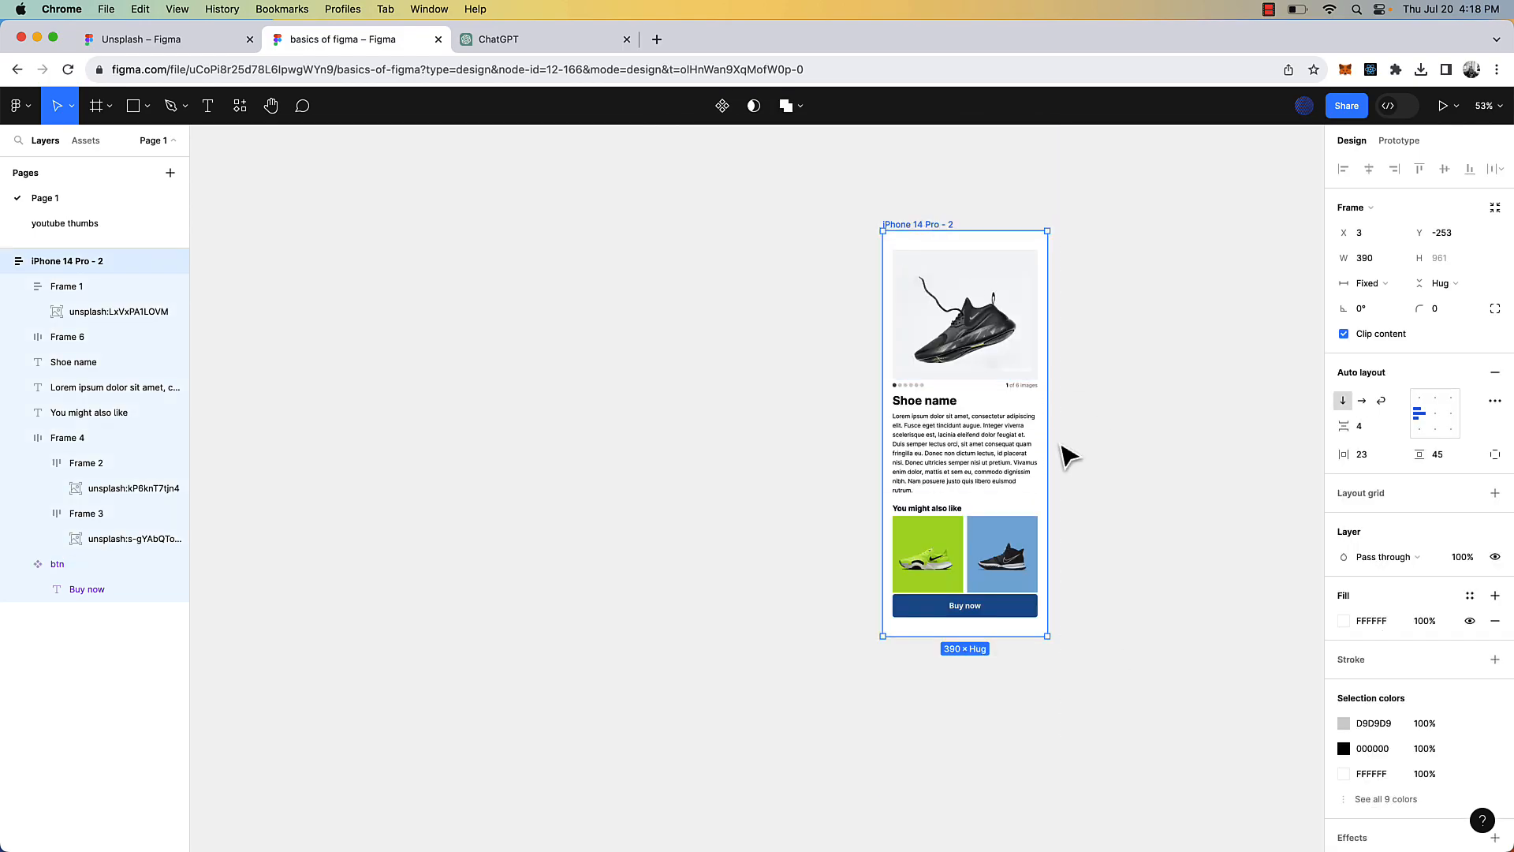
drag(1049, 446, 1152, 440)
key(super+z)
click(1153, 440)
- Set the width of the frame holding the main shoe photo to Fill container
click(1028, 354)
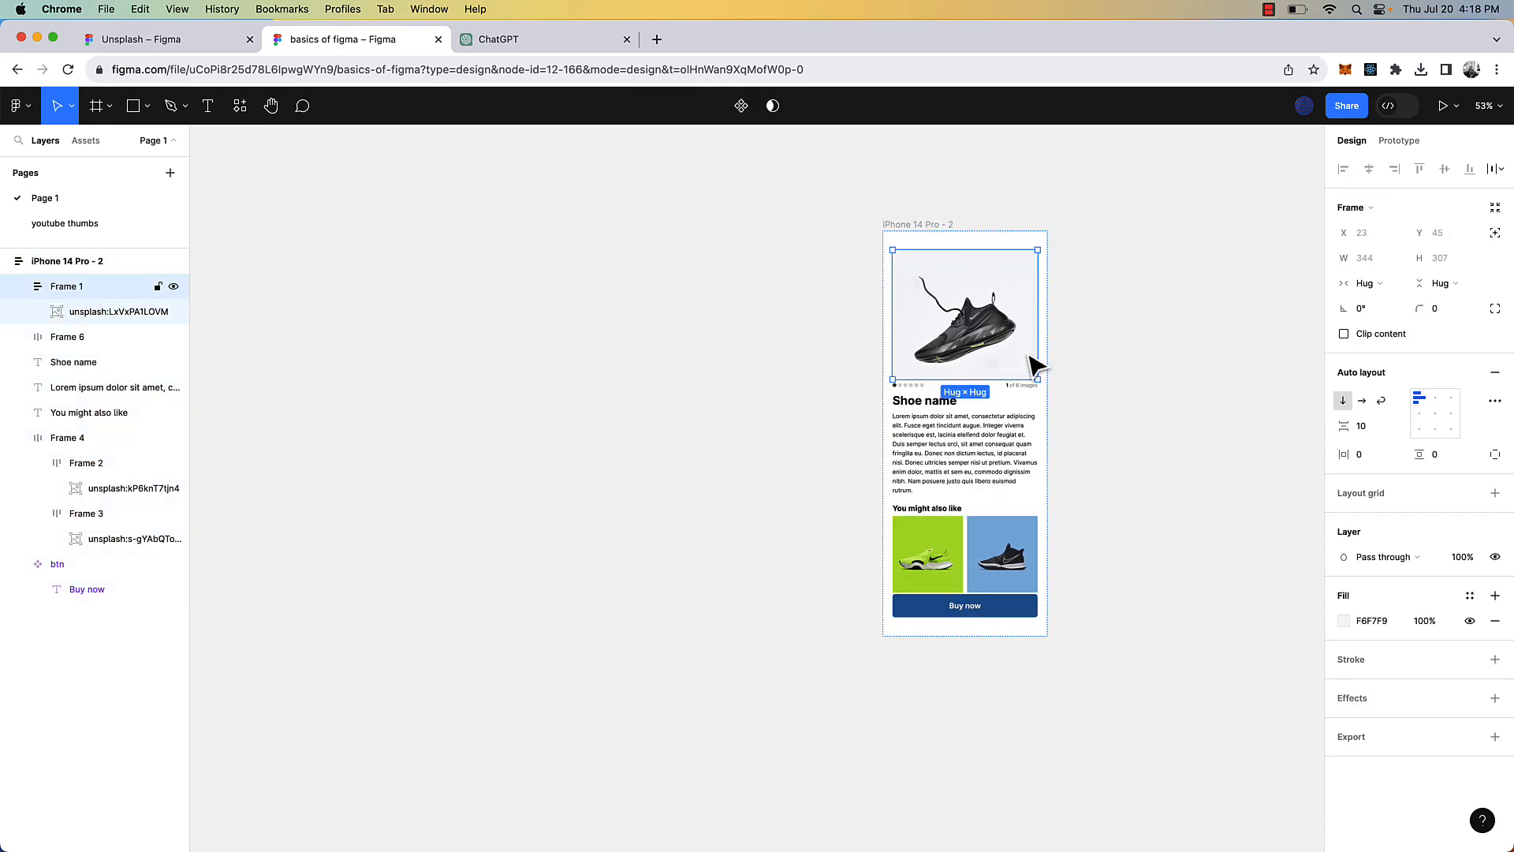
scroll(1027, 352, up, 5)
click(1364, 283)
click(1376, 302)
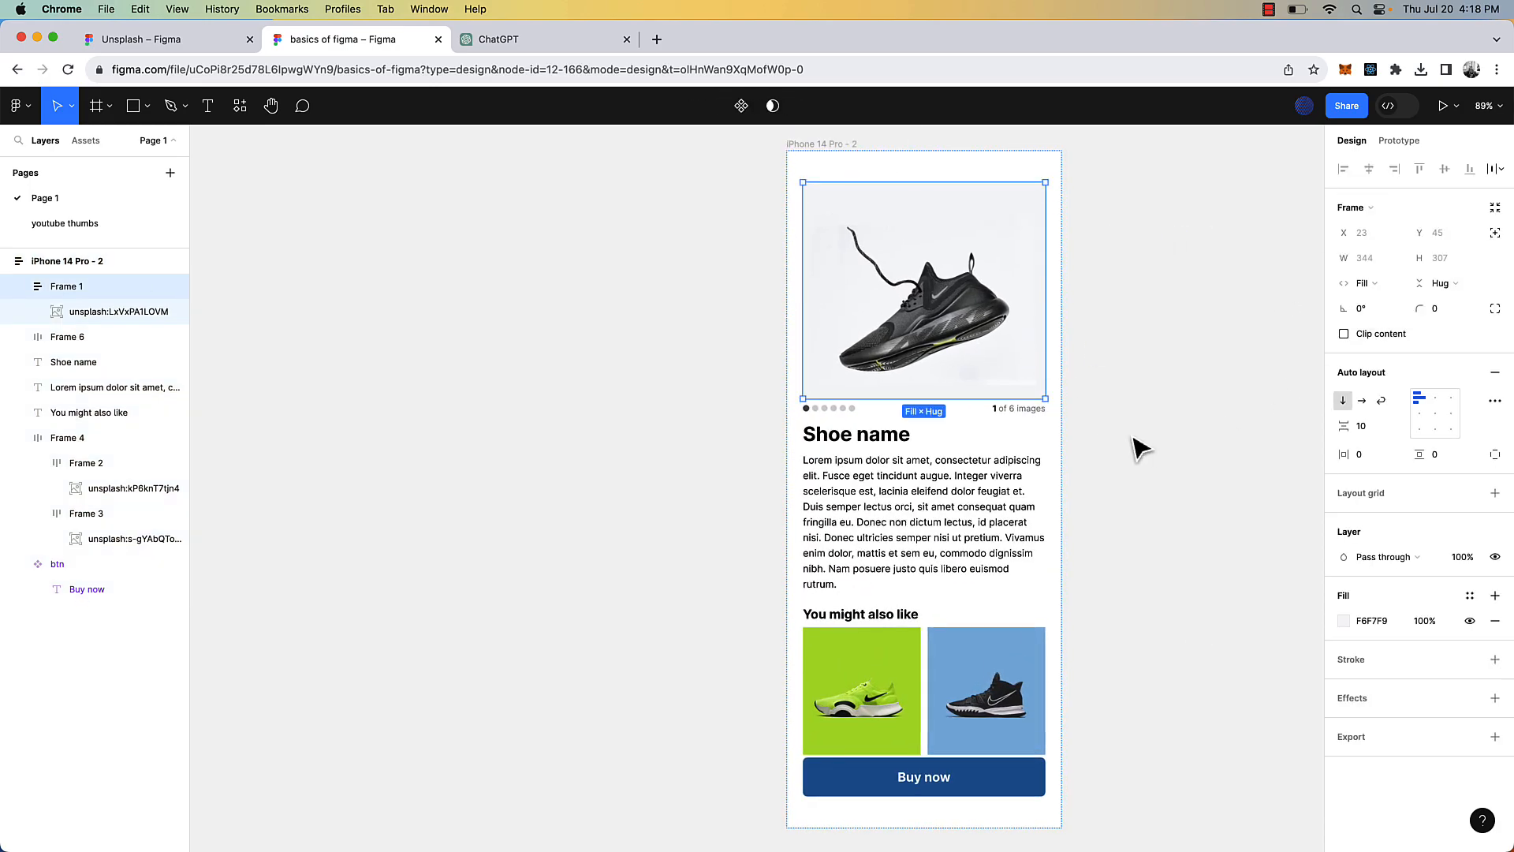
click(1141, 436)
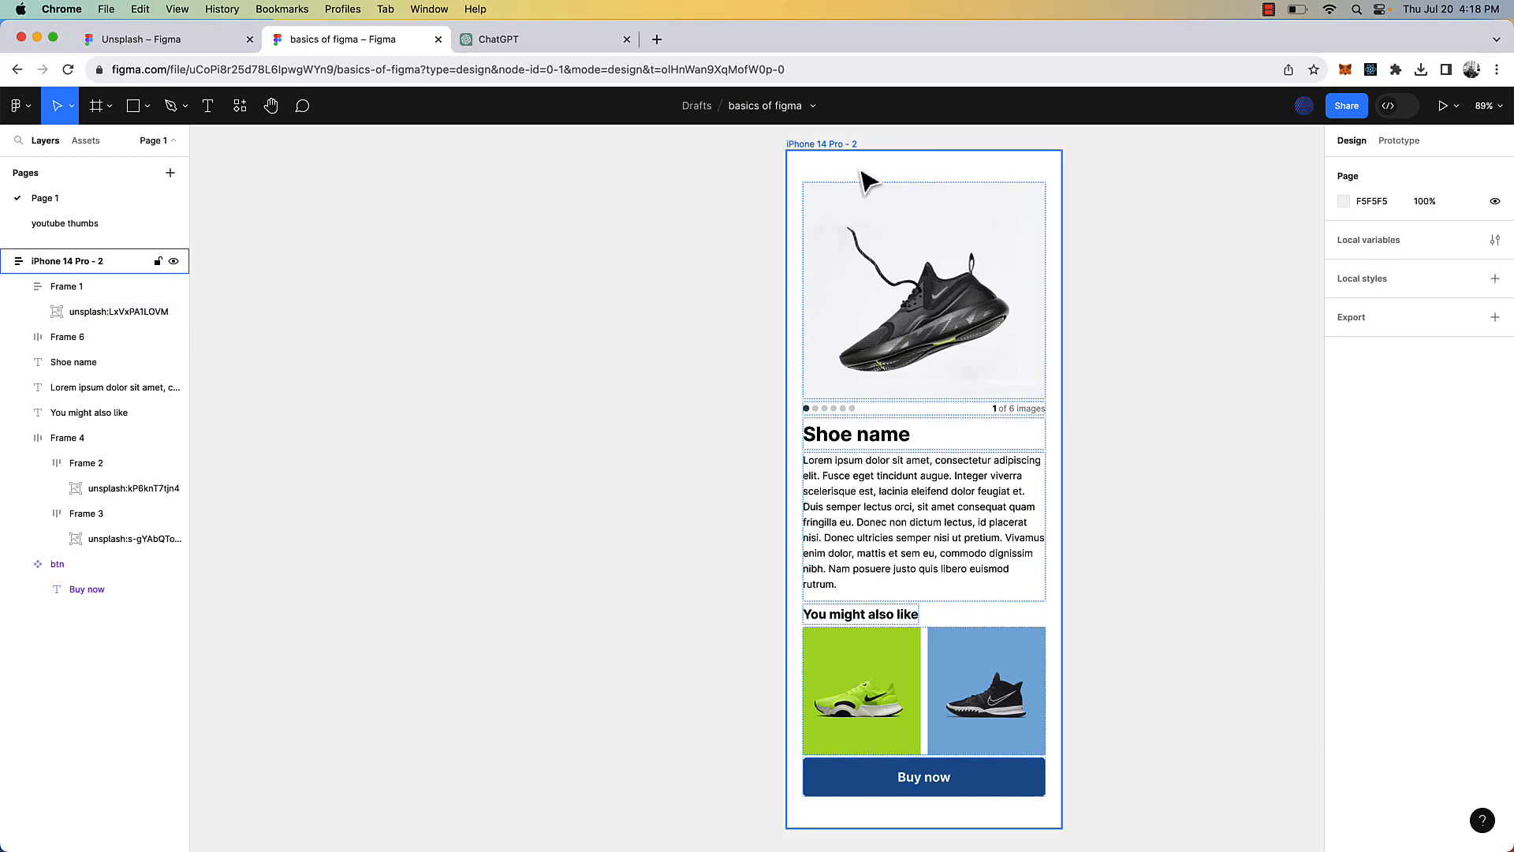
- Try widening the phone frame again to test the main photo's frame, and undo the resize
click(836, 148)
drag(1062, 377, 1233, 356)
key(super+z)
- Set the horizontal constraint of the main shoe image inside its frame to Center
double_click(913, 359)
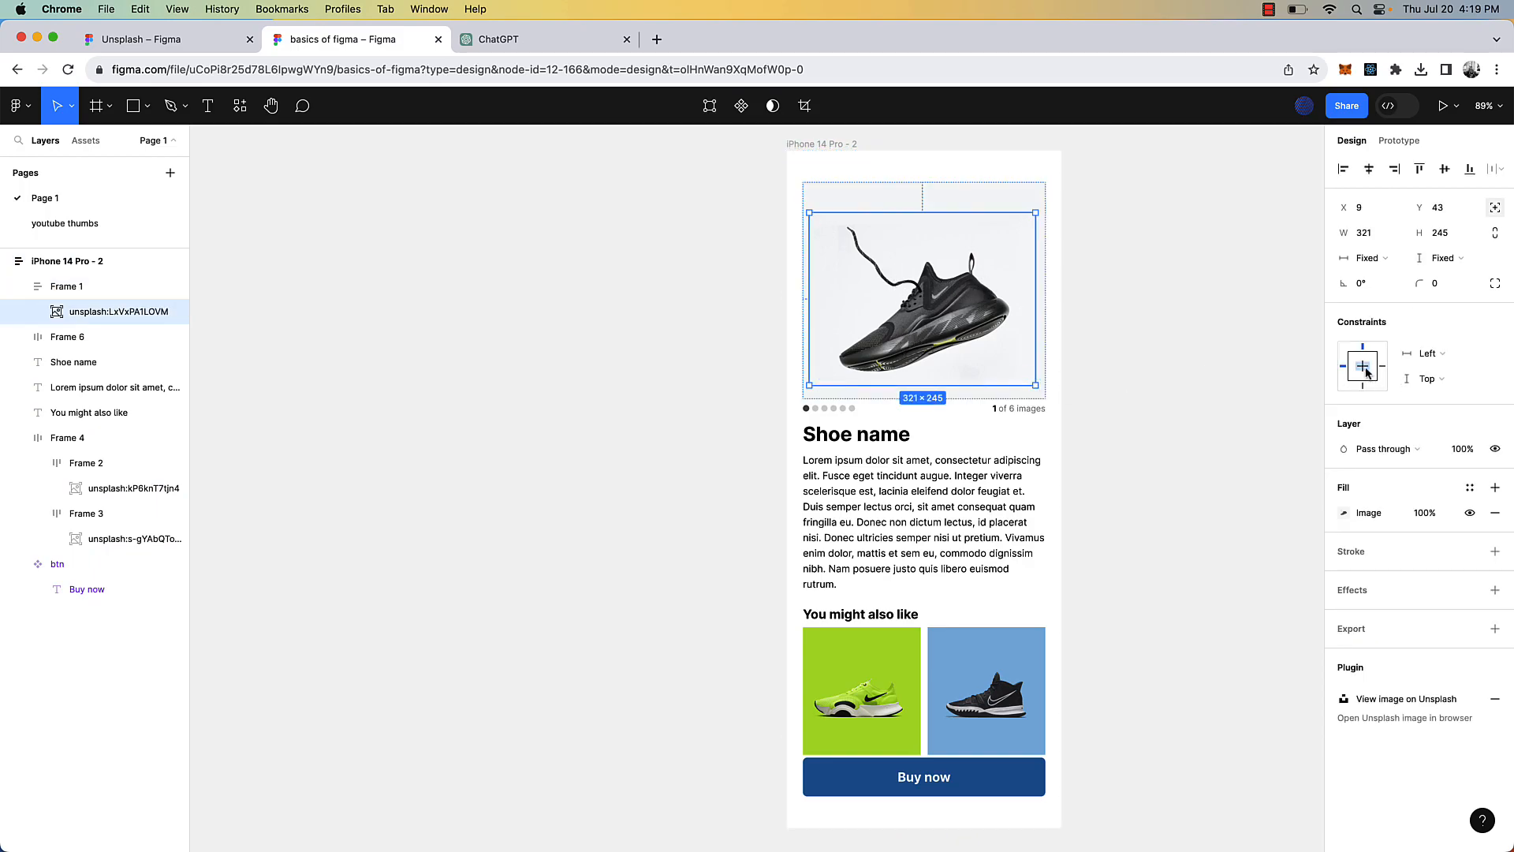
click(1166, 294)
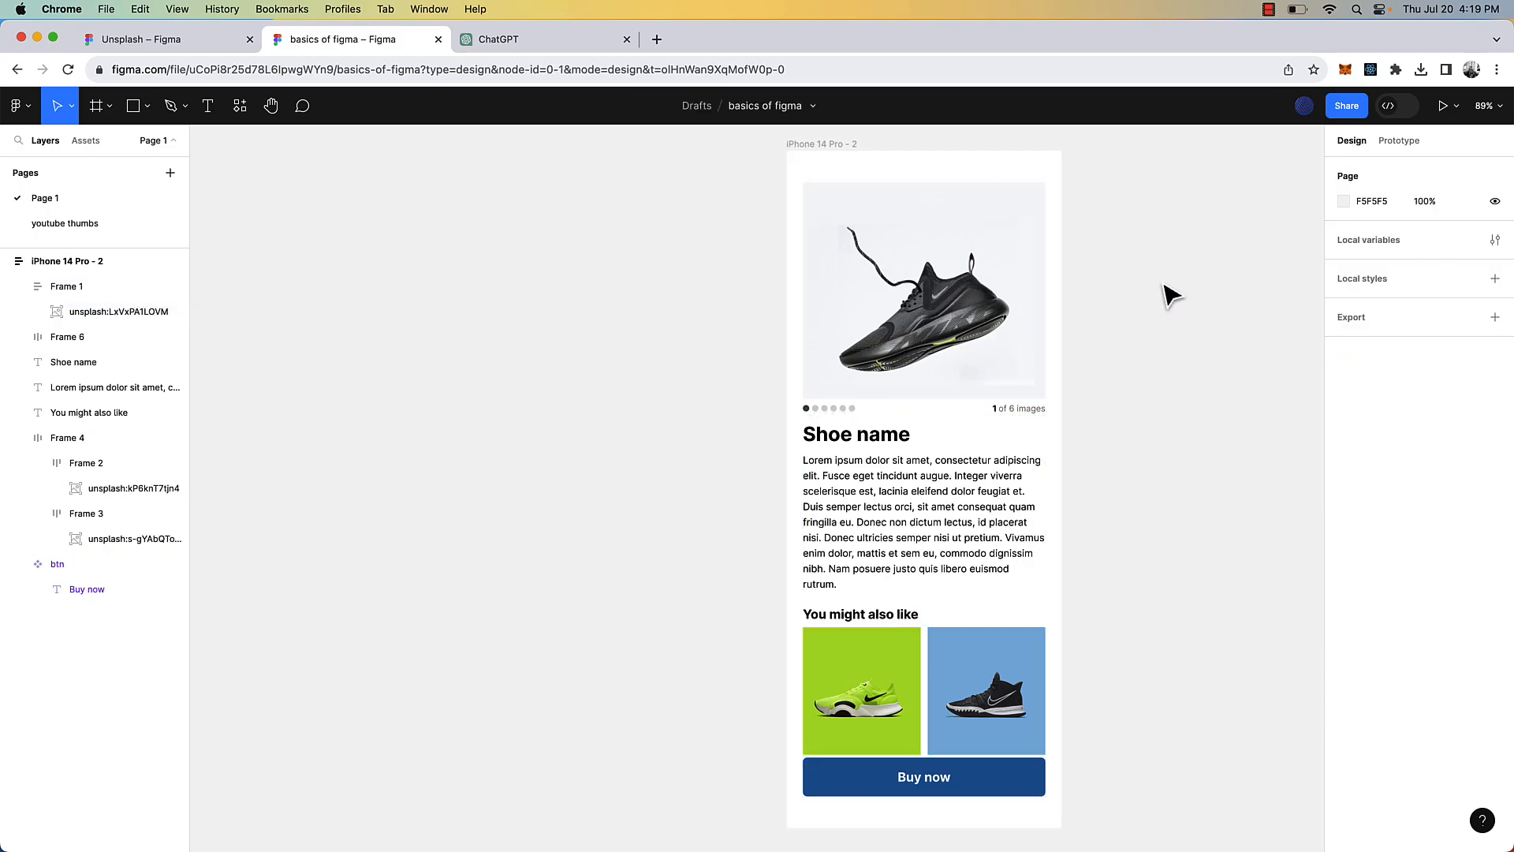
double_click(901, 302)
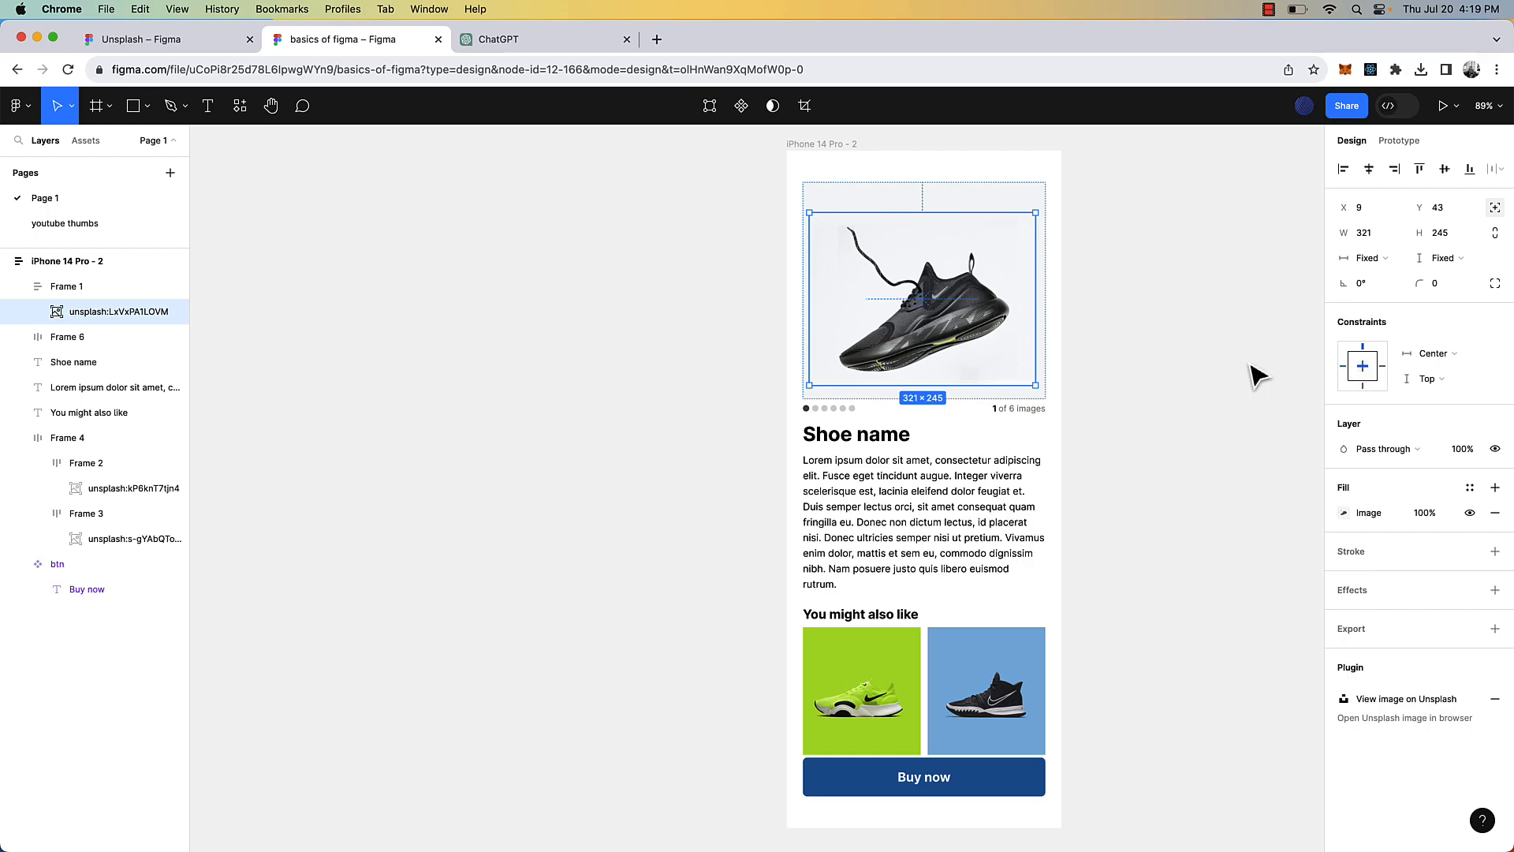
- Set the horizontal constraint of the green and blue shoe images under "You might also like" to Center
scroll(1252, 411, down, 2)
click(850, 667)
double_click(850, 668)
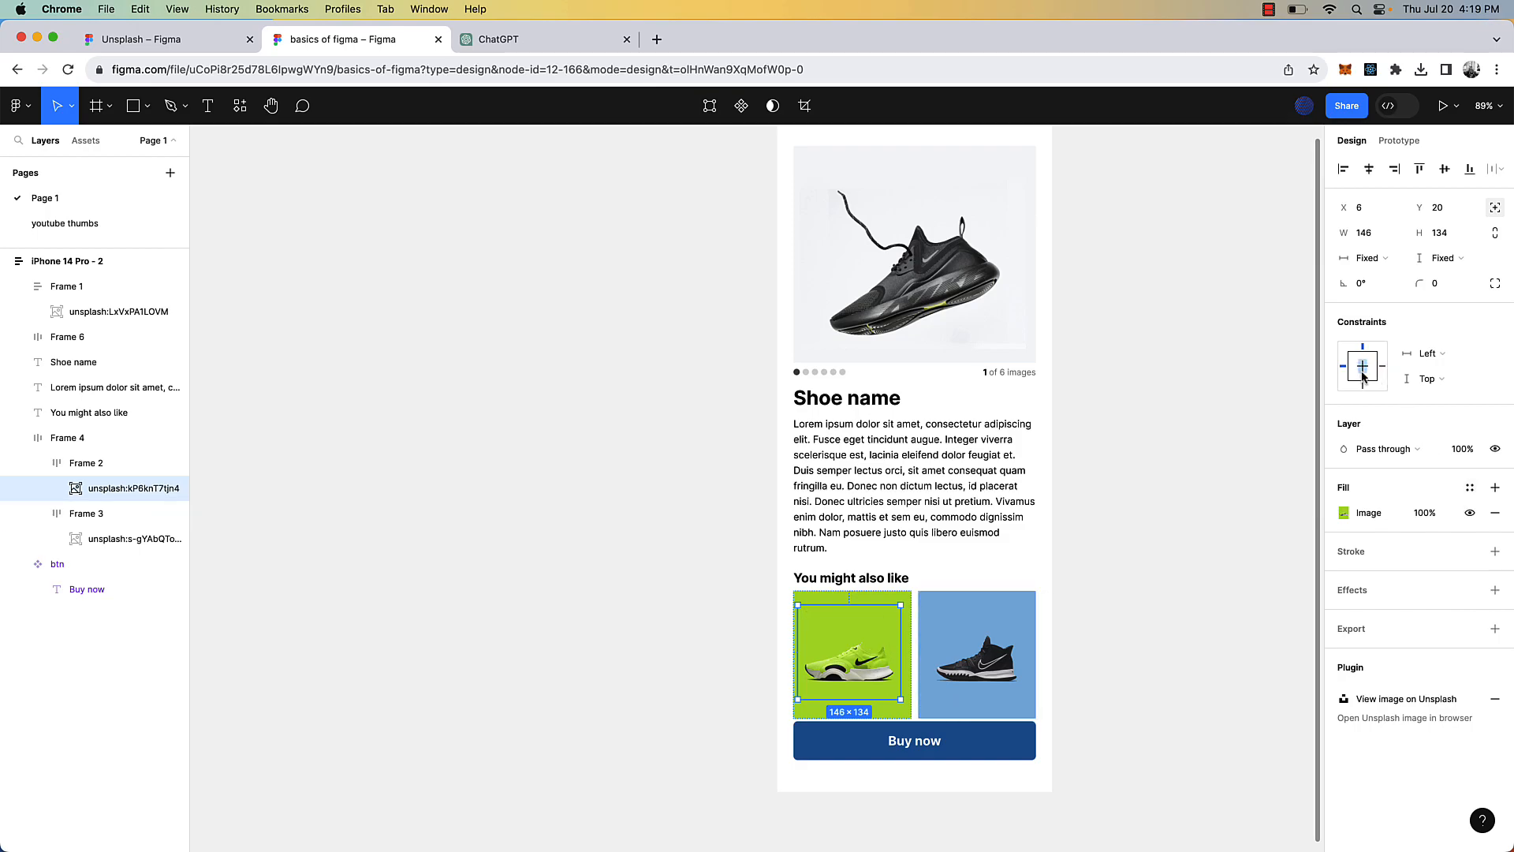
click(978, 667)
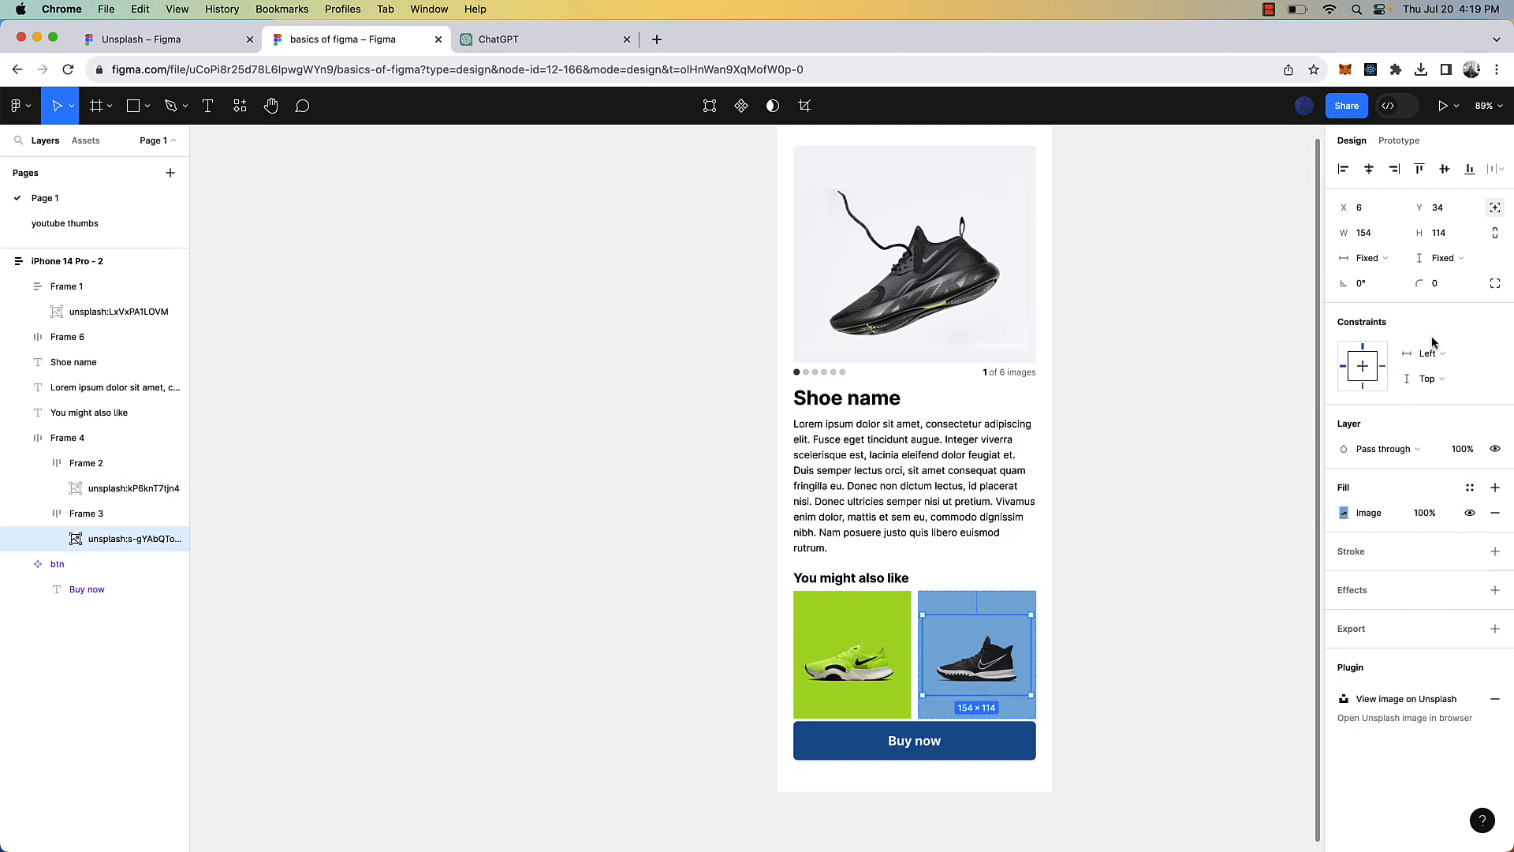
click(1199, 447)
- Try widening the phone frame to test the centred constraints of all three shoe images, and undo the resize
scroll(1199, 446, down, 3)
scroll(1200, 446, right, 2)
click(878, 256)
click(878, 256)
drag(1007, 390, 1158, 397)
key(super+z)
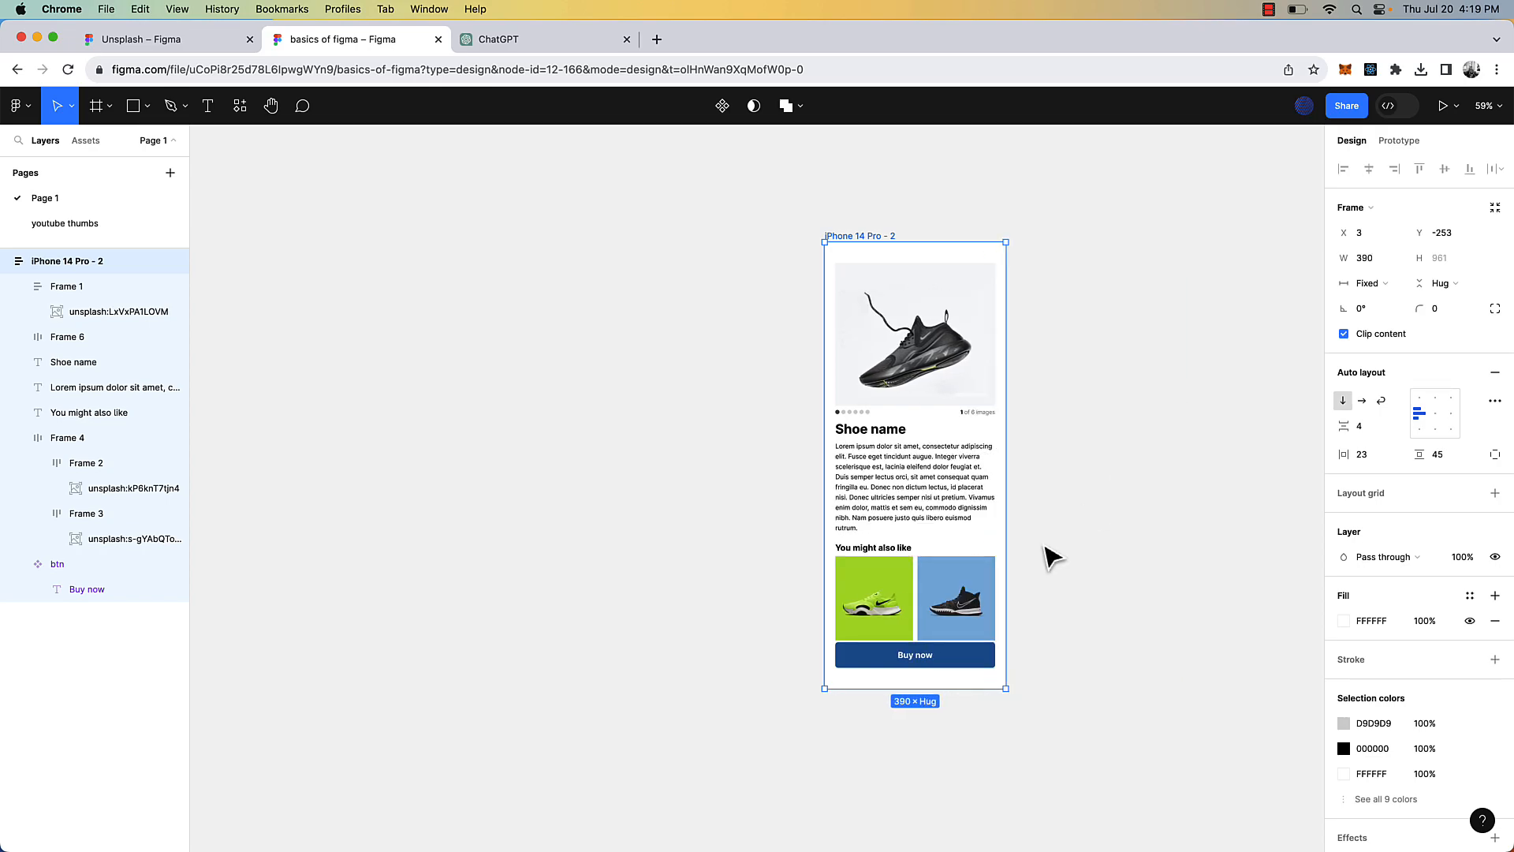
scroll(1057, 580, up, 2)
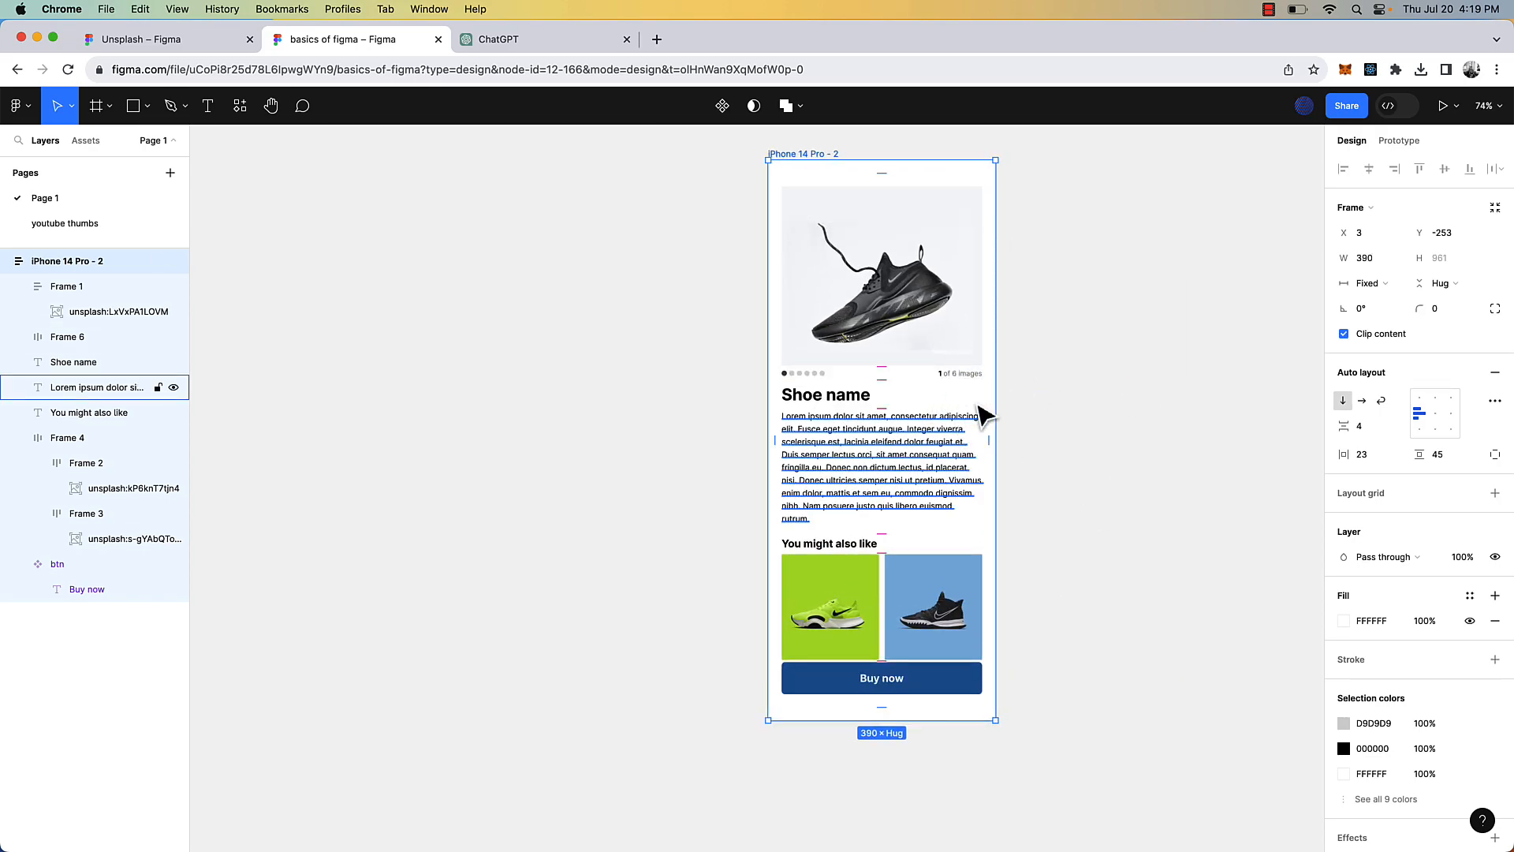
scroll(843, 347, right, 5)
click(1037, 484)
scroll(1038, 483, left, 3)
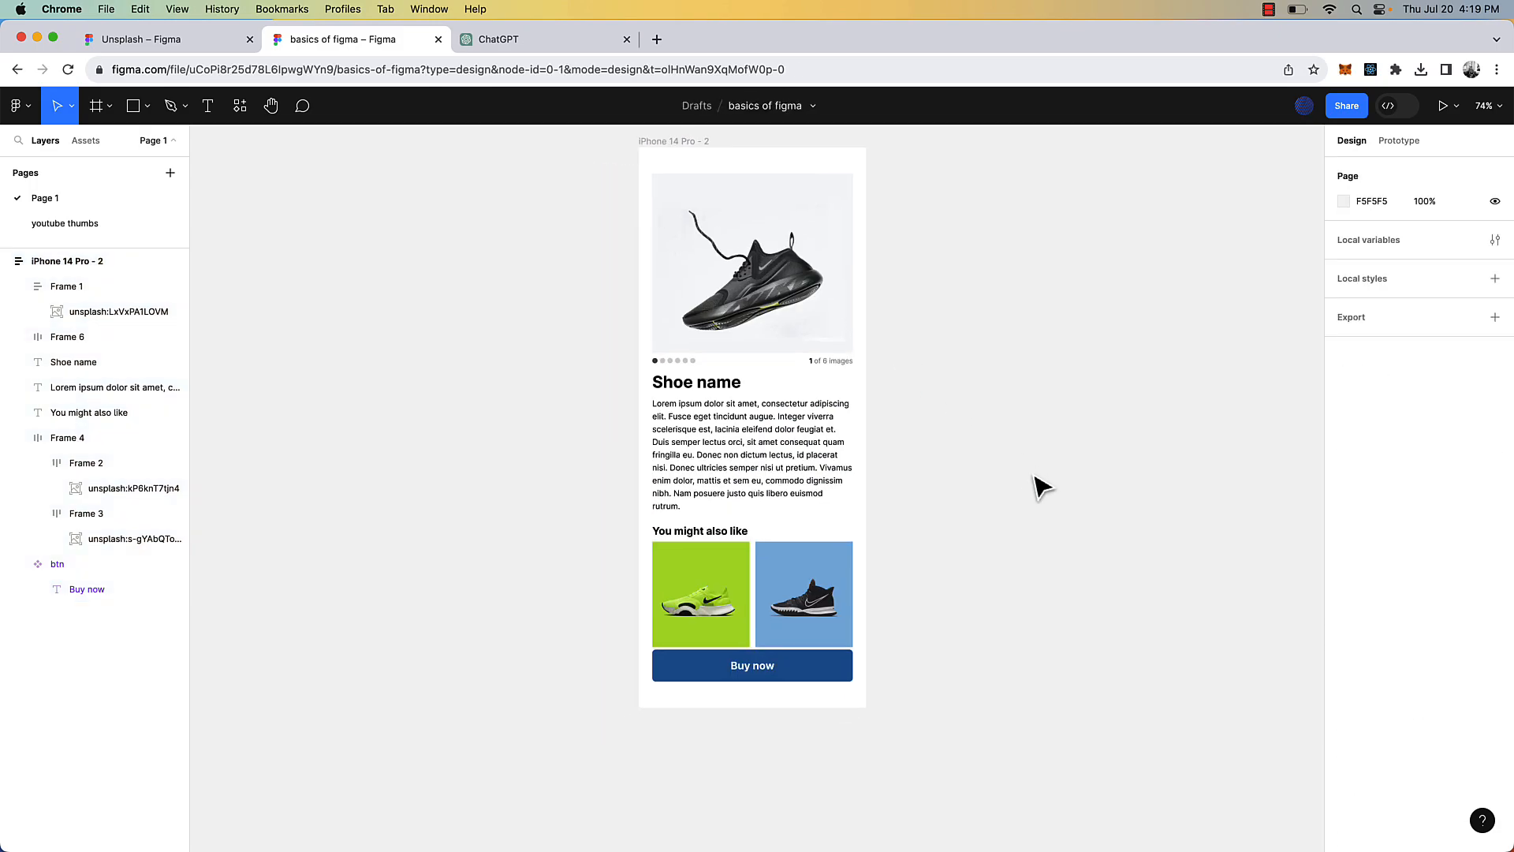
- Set the vertical gap between items in the iPhone 14 Pro - 2 auto layout frame to 10
click(820, 667)
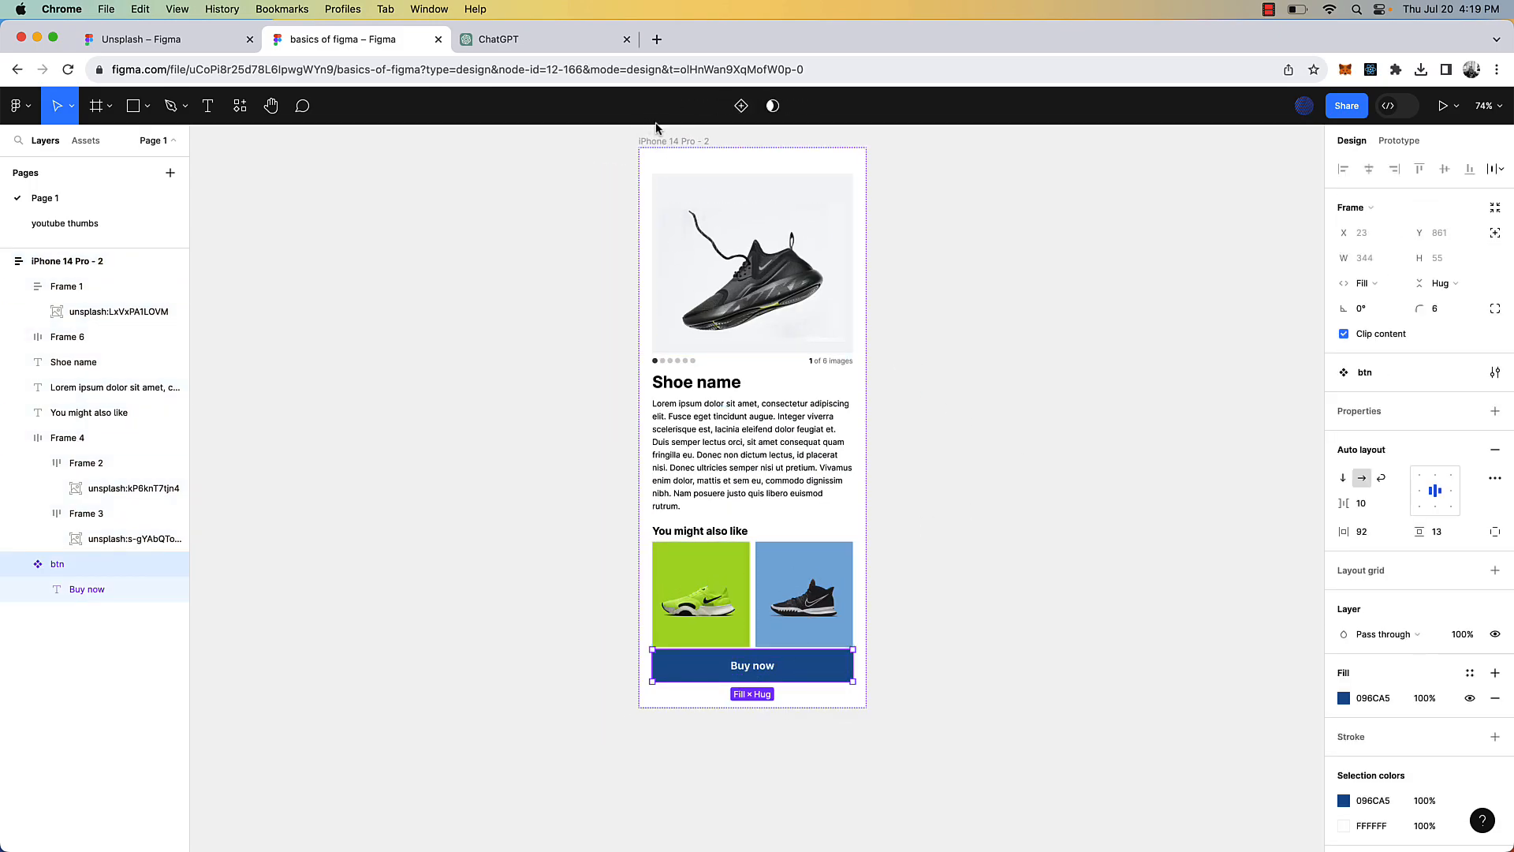
click(706, 156)
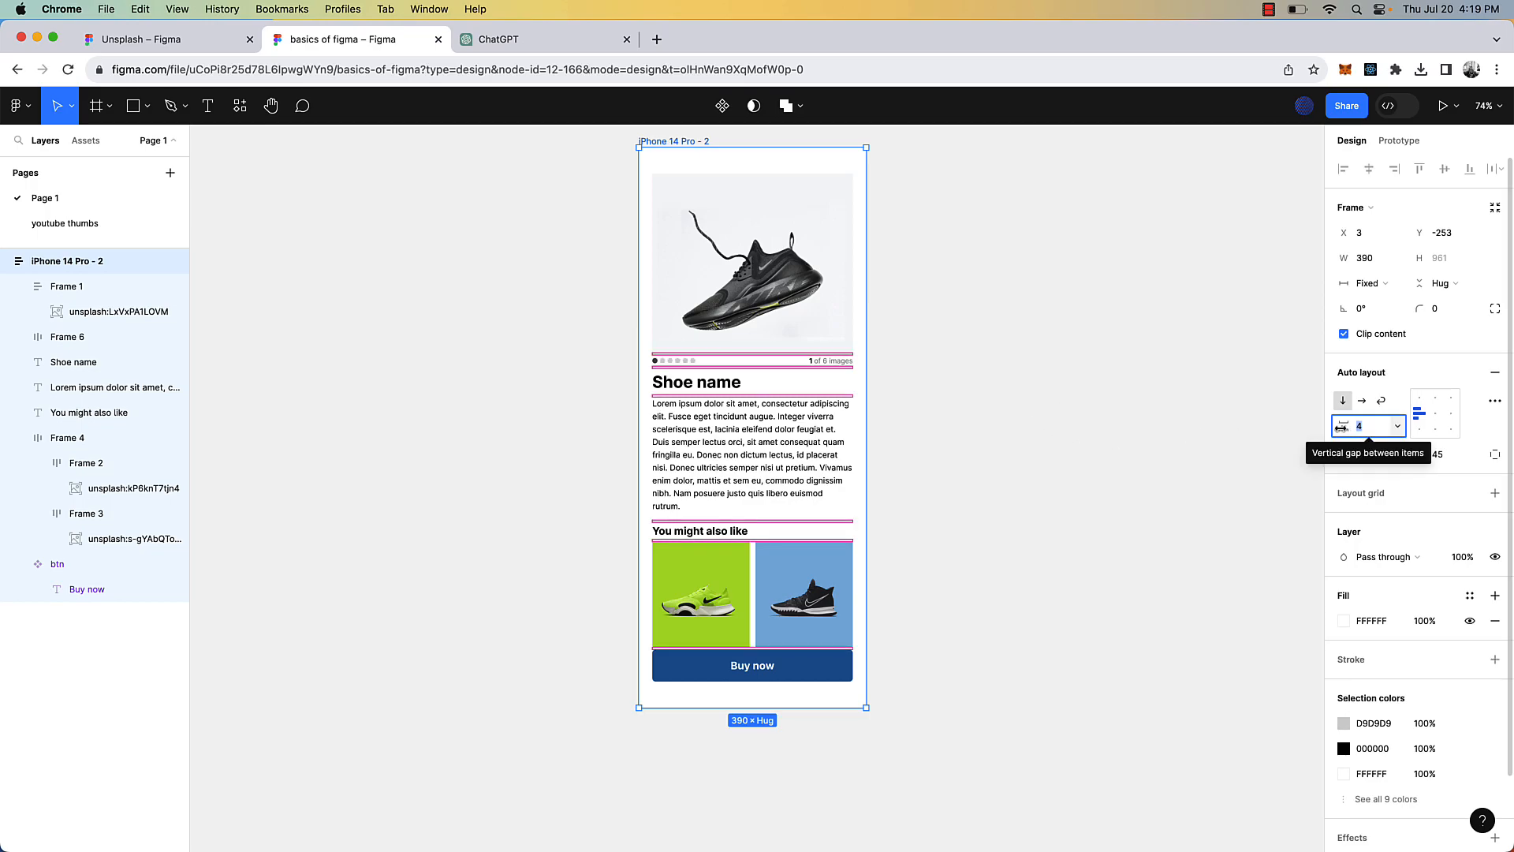
text(10)
key(Return)
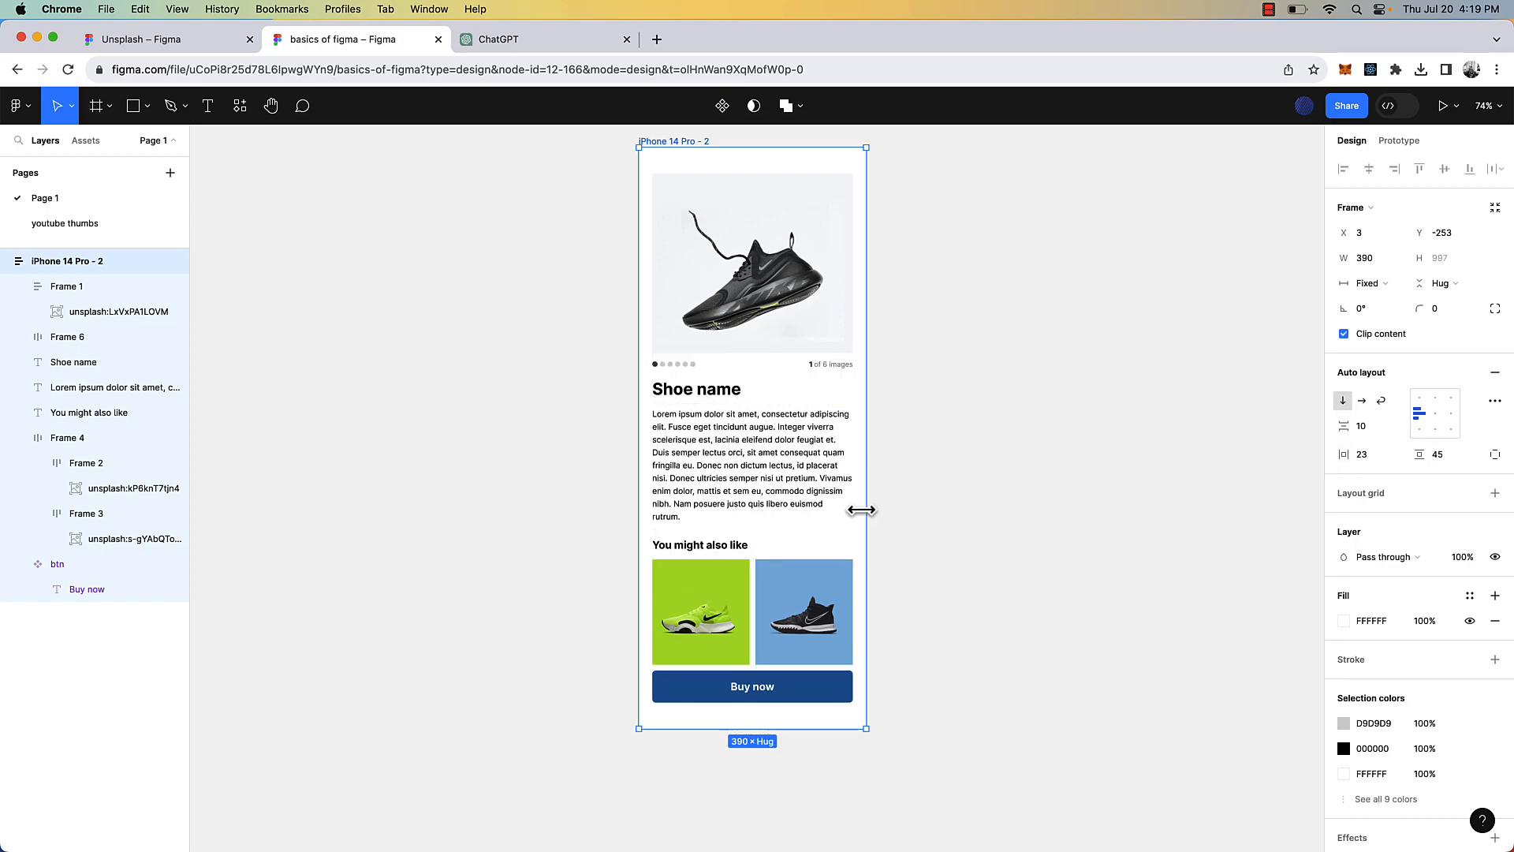
click(978, 540)
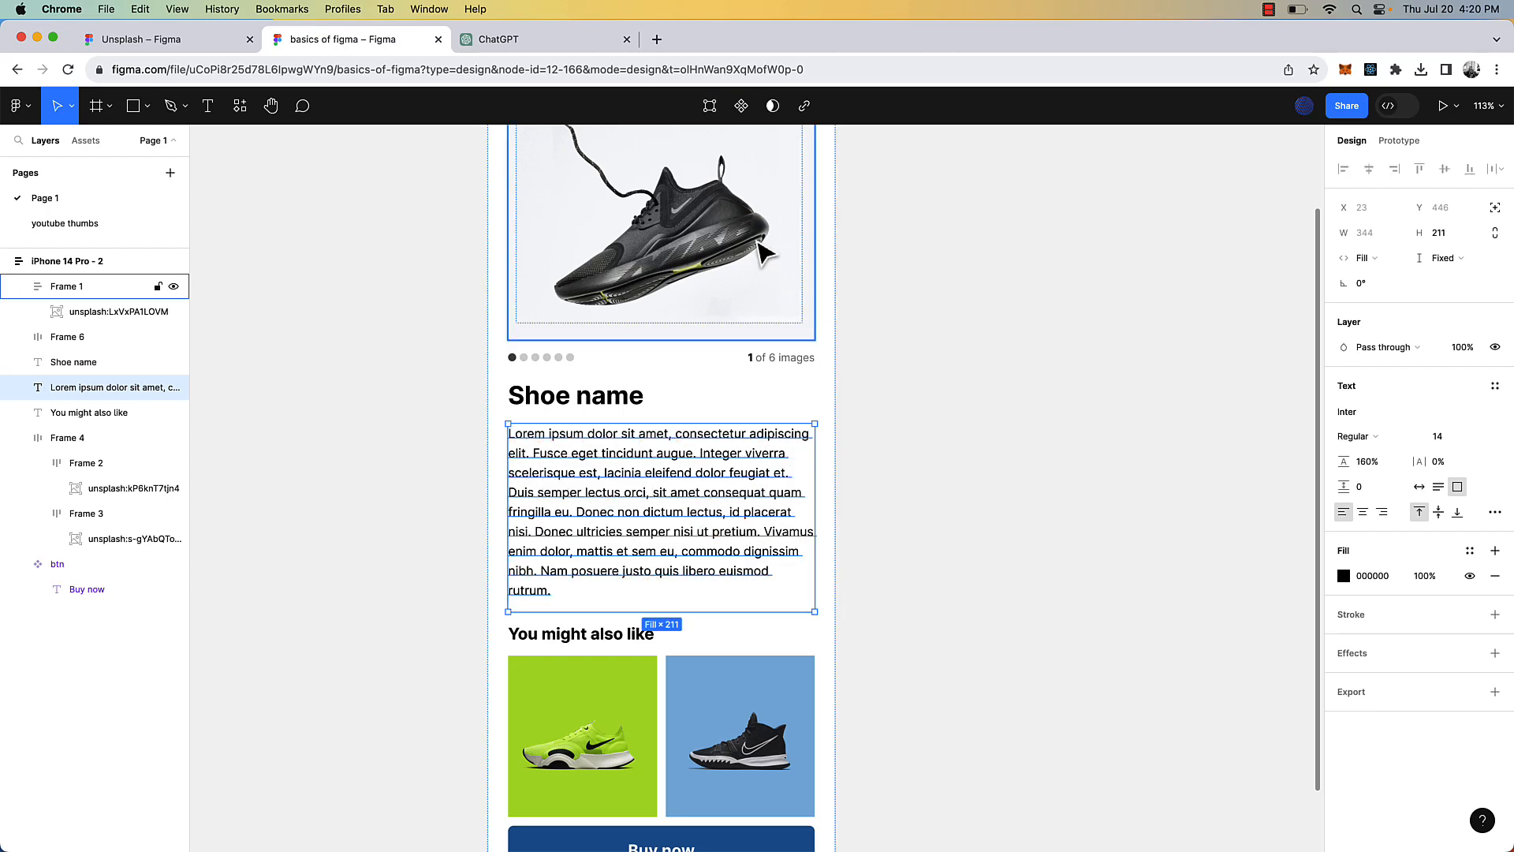
click(943, 268)
scroll(944, 268, down, 3)
scroll(943, 267, up, 2)
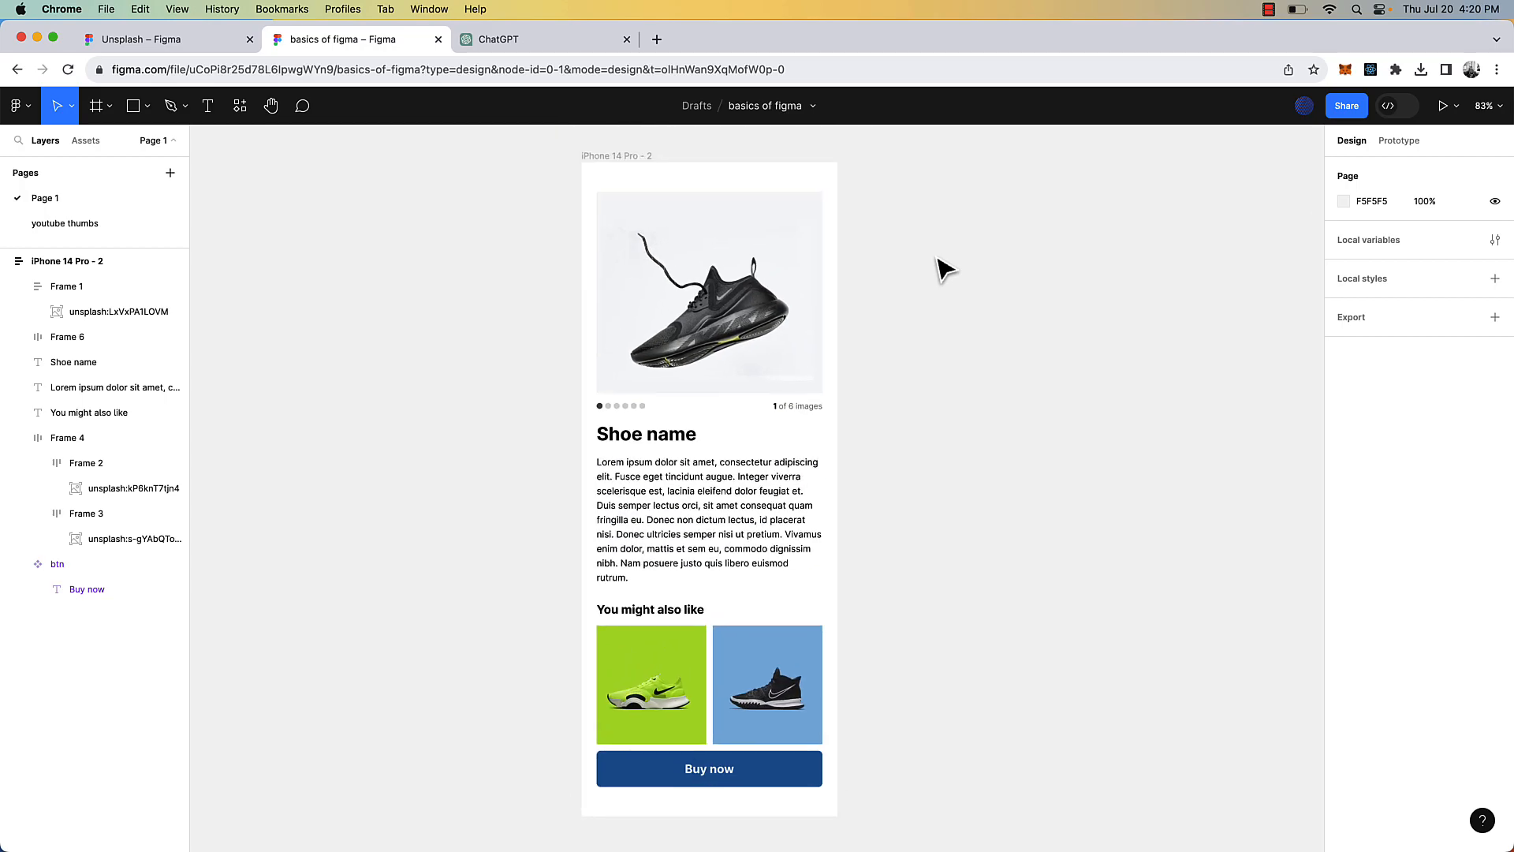
click(527, 39)
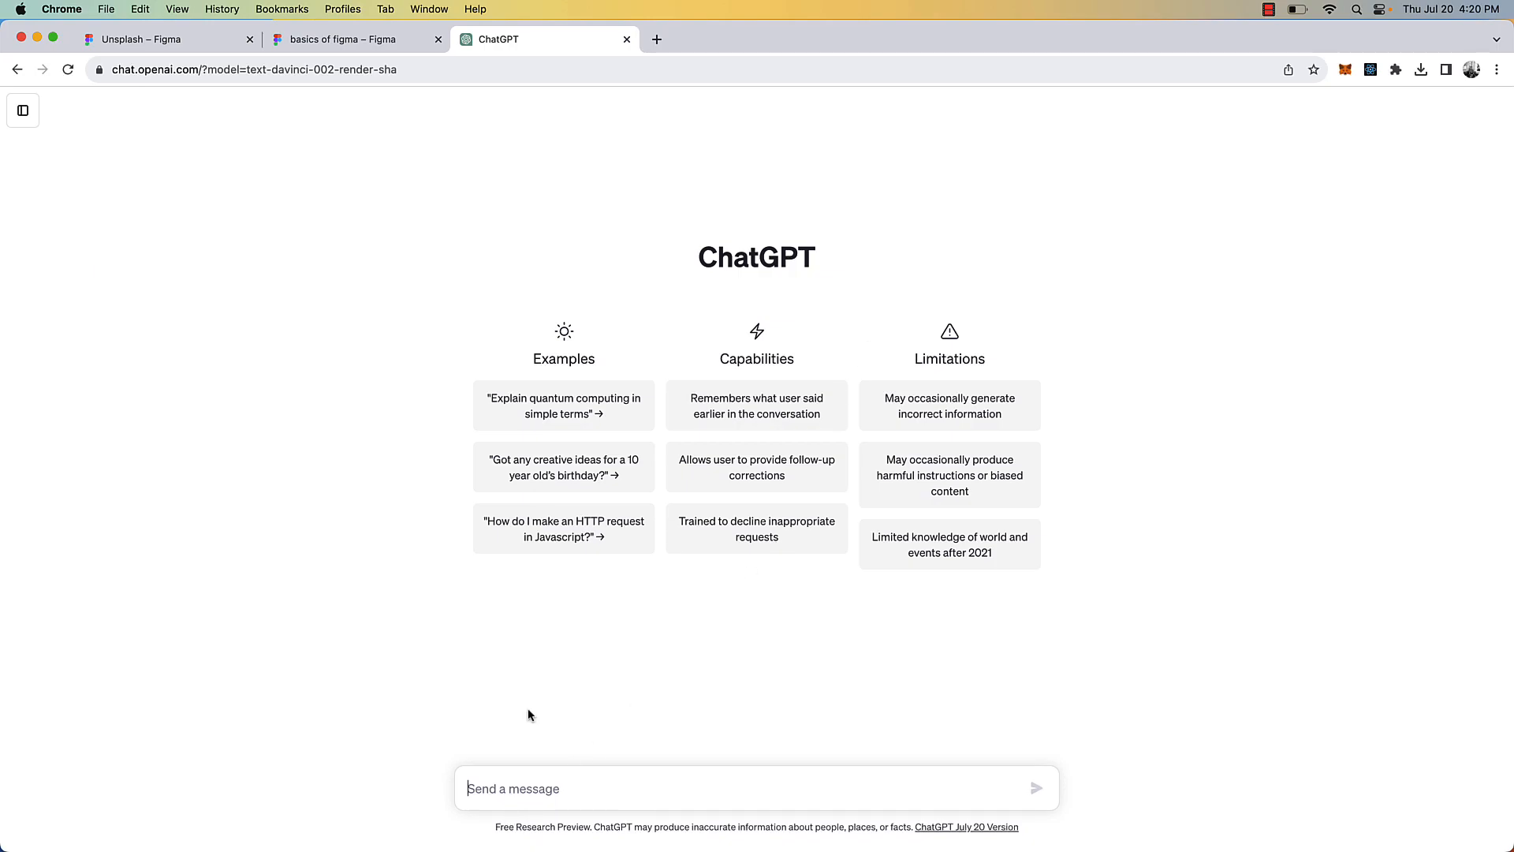
click(358, 38)
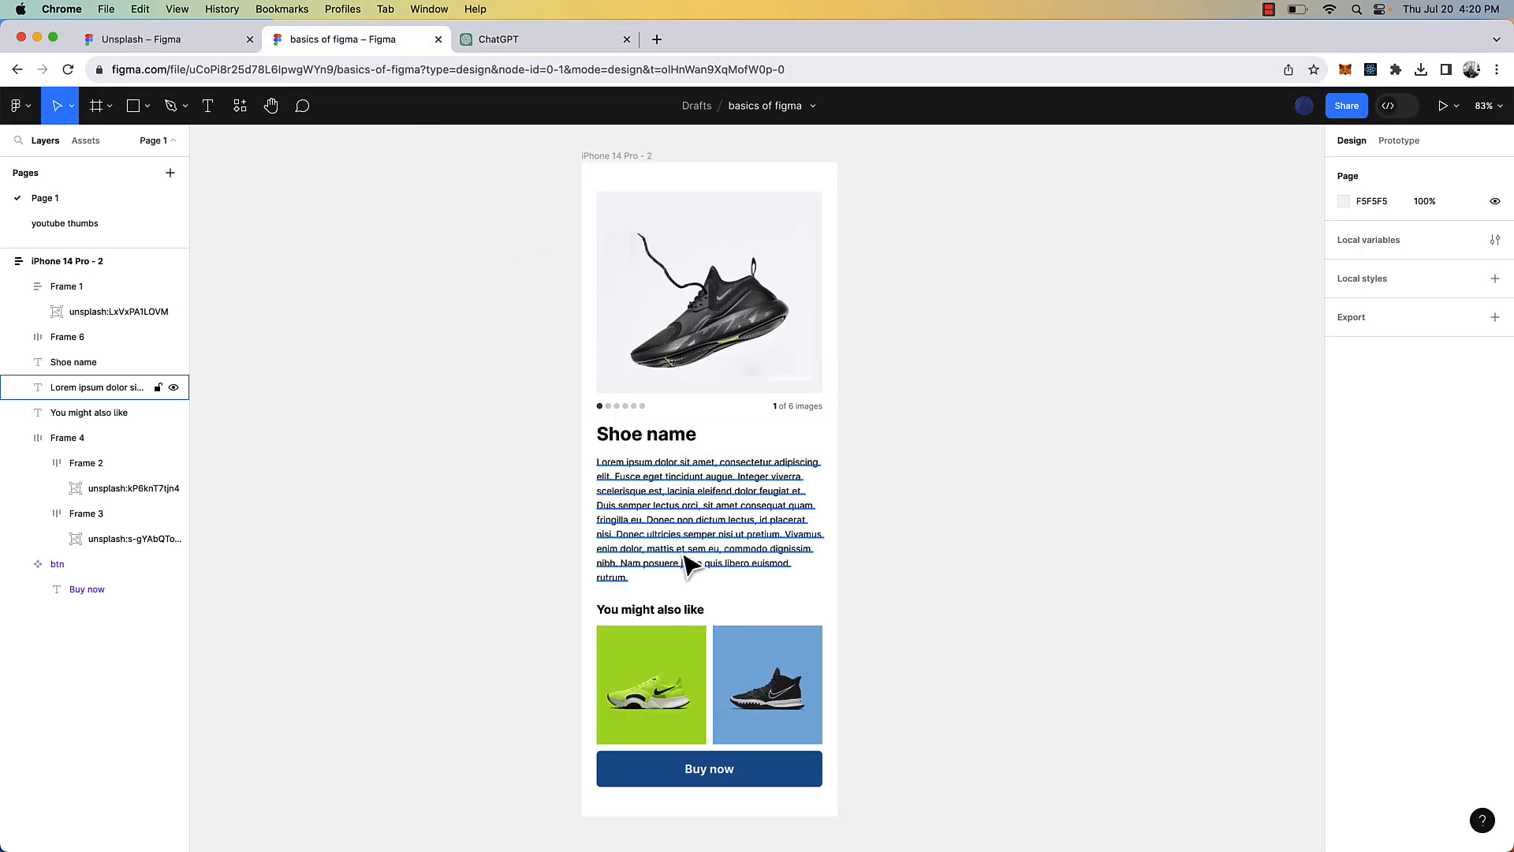
click(527, 43)
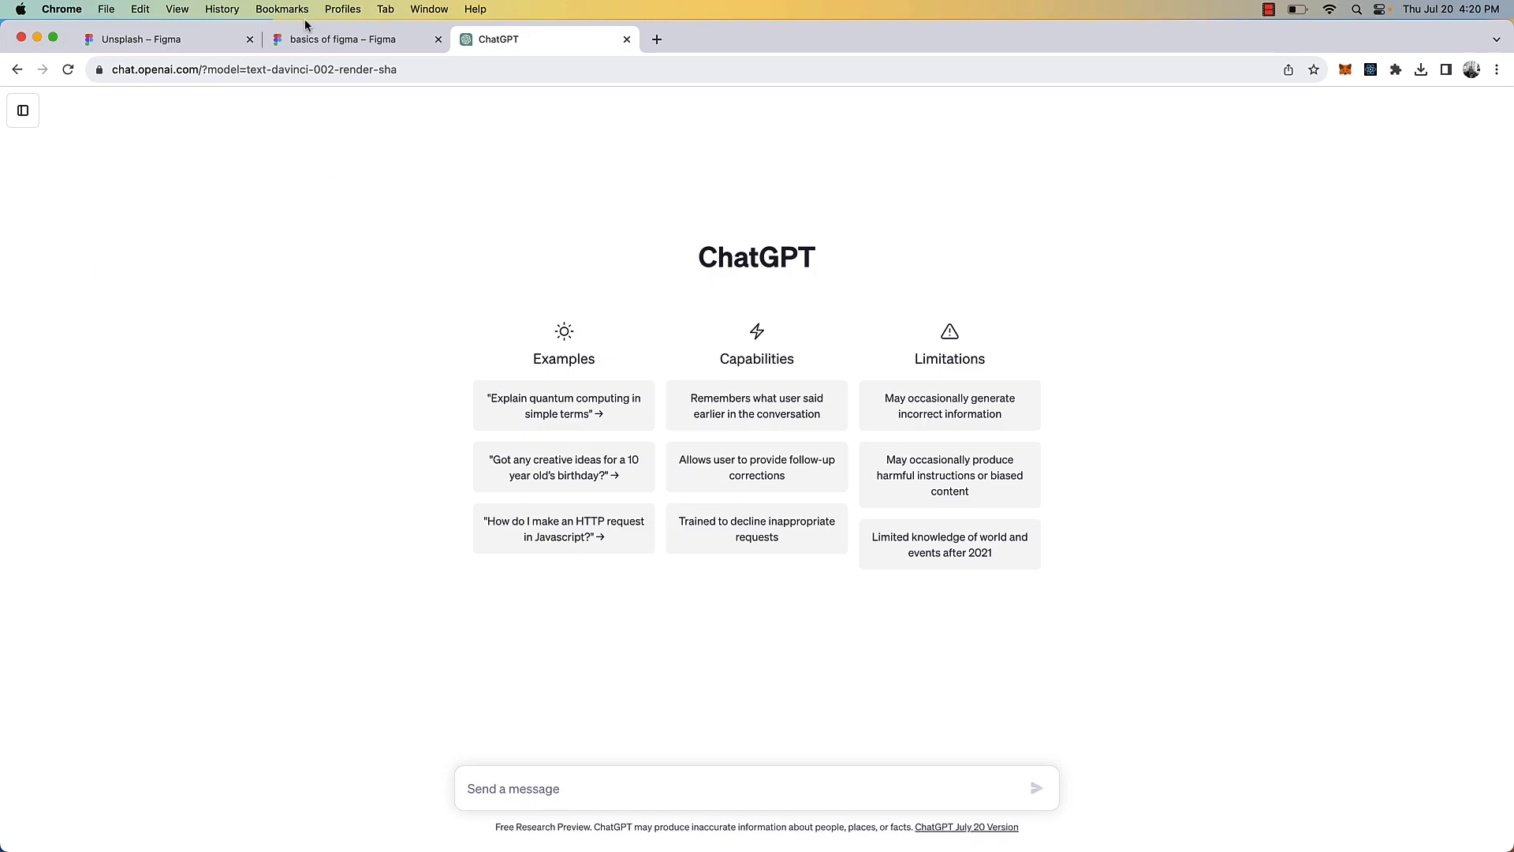
click(327, 39)
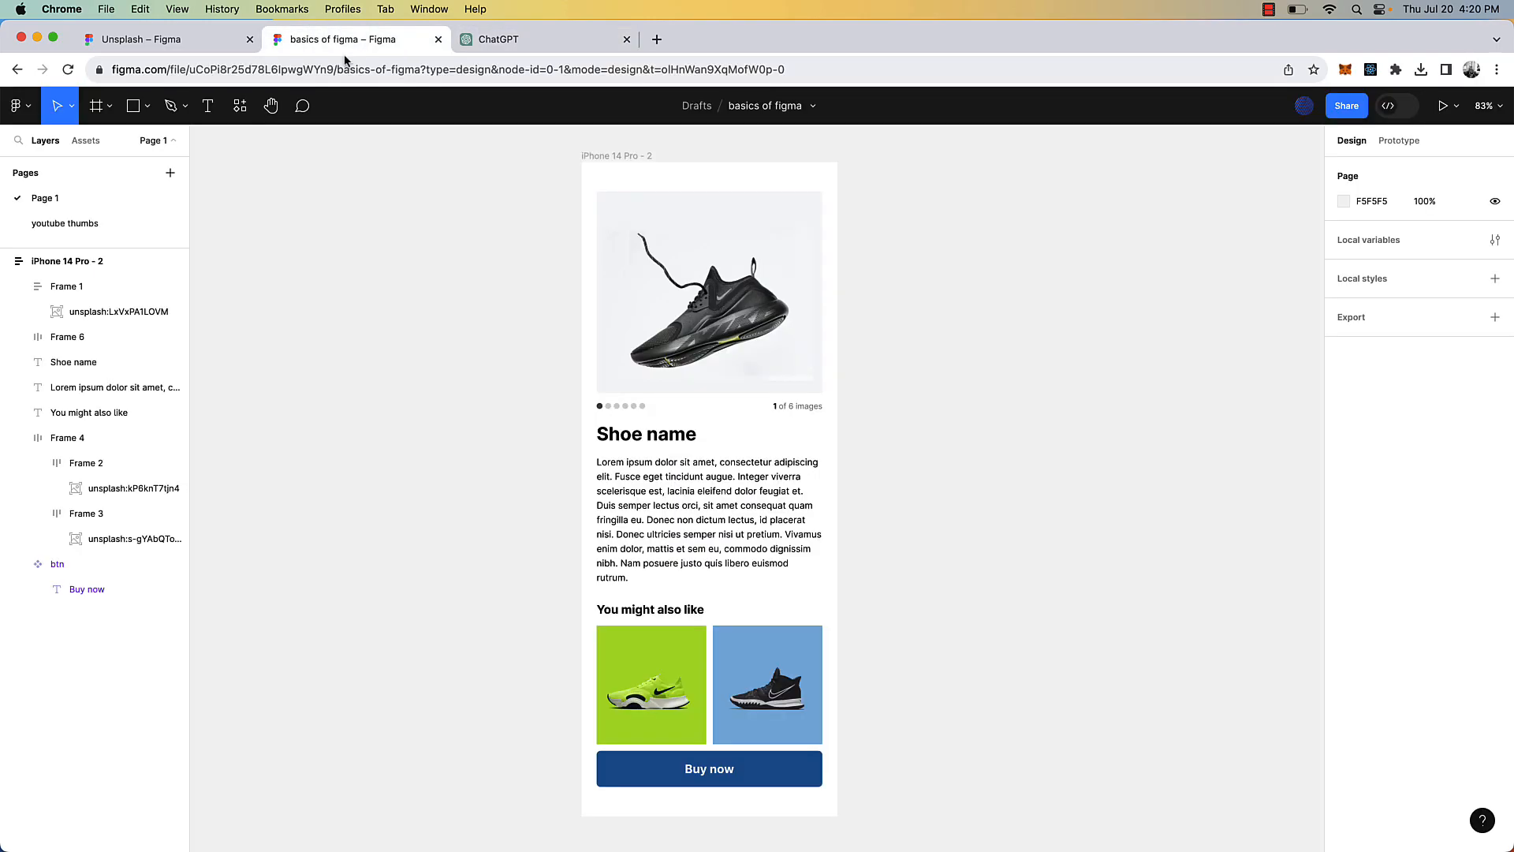
- Switch to ChatGPT and send the prompt "Create a short description of a dark grey nike shoe"
click(591, 45)
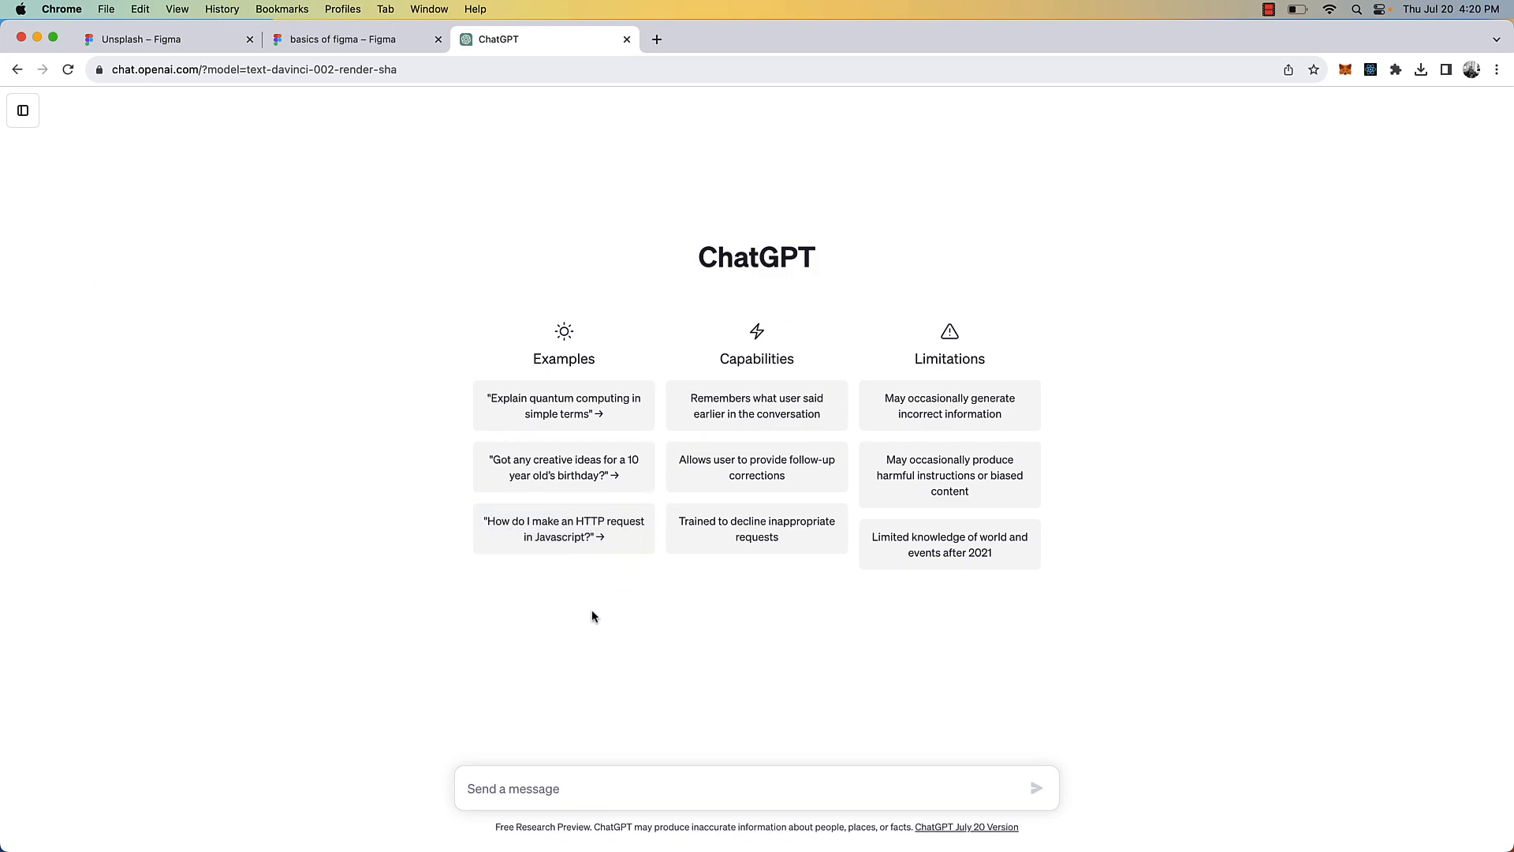
text(Cr)
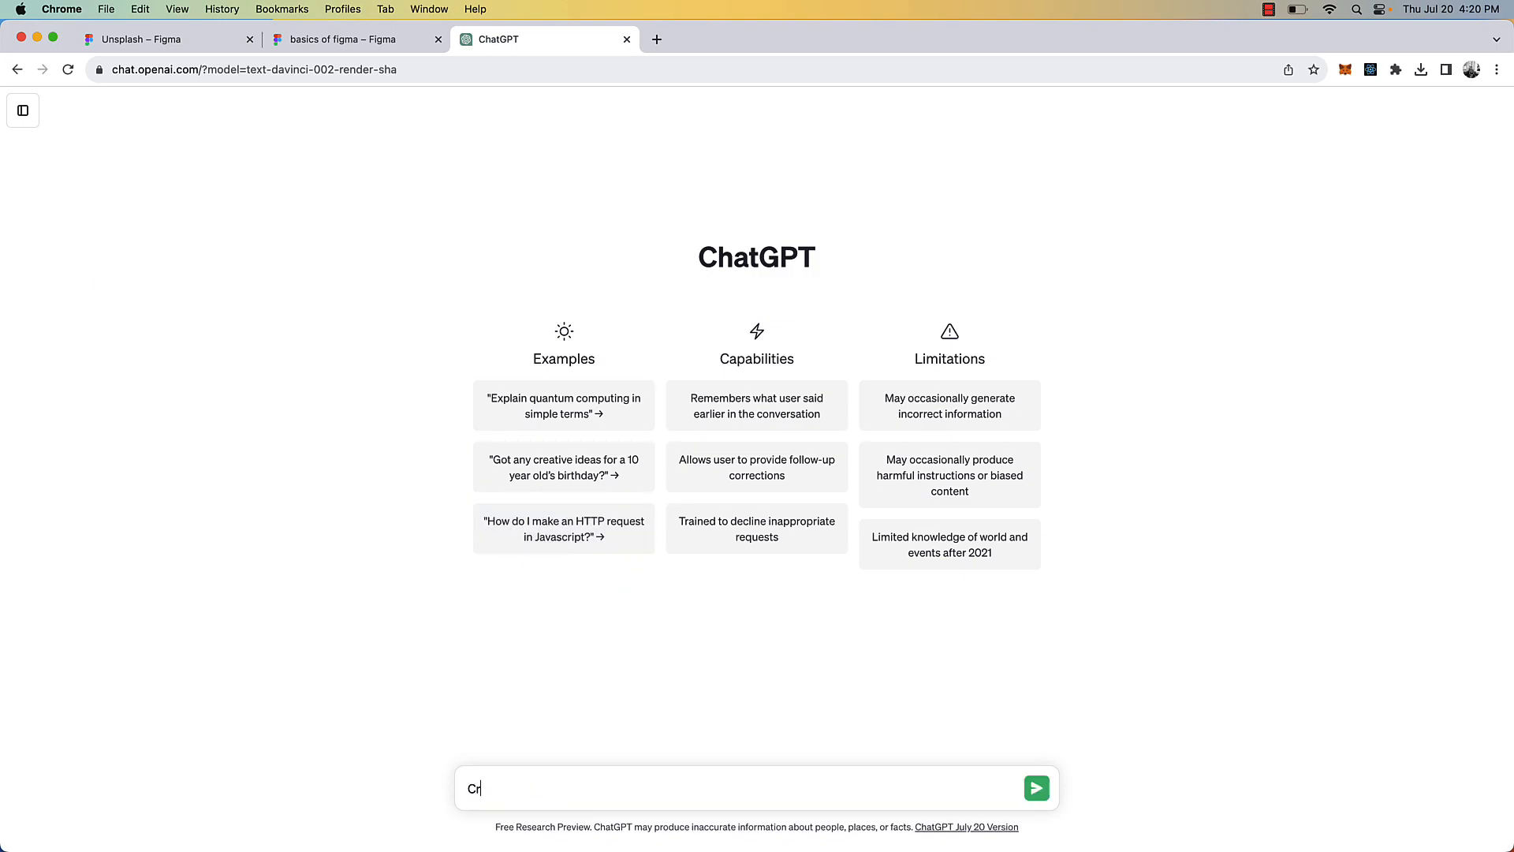
text(eate a short description of a dark grey nike shoe)
key(Return)
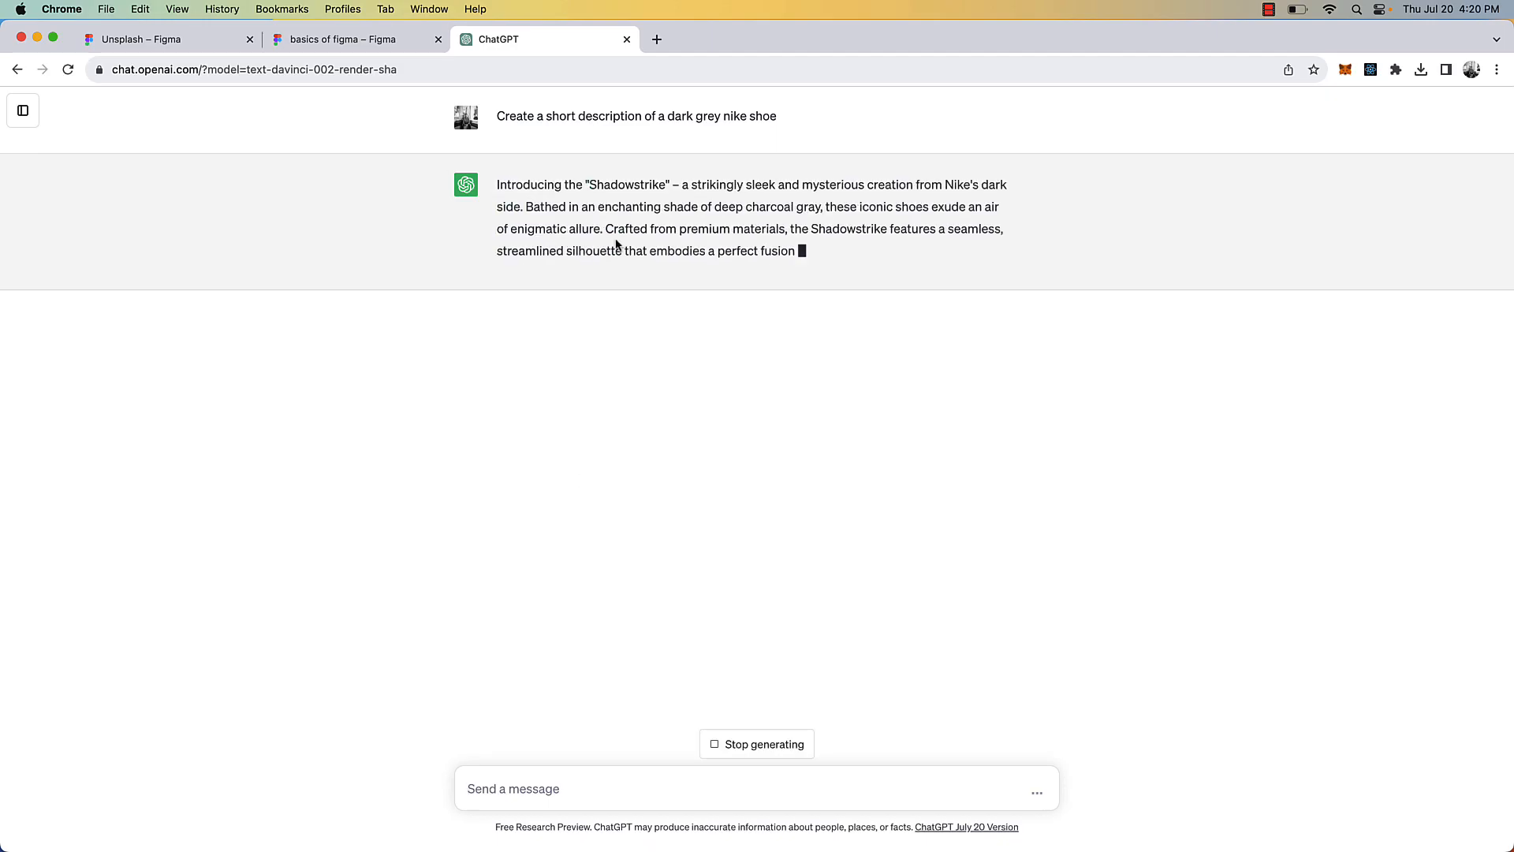
- Copy the generated description into the Figma page's placeholder paragraph, and replace the "Shoe name" heading with "Shadowstrike"
drag(756, 392, 1059, 172)
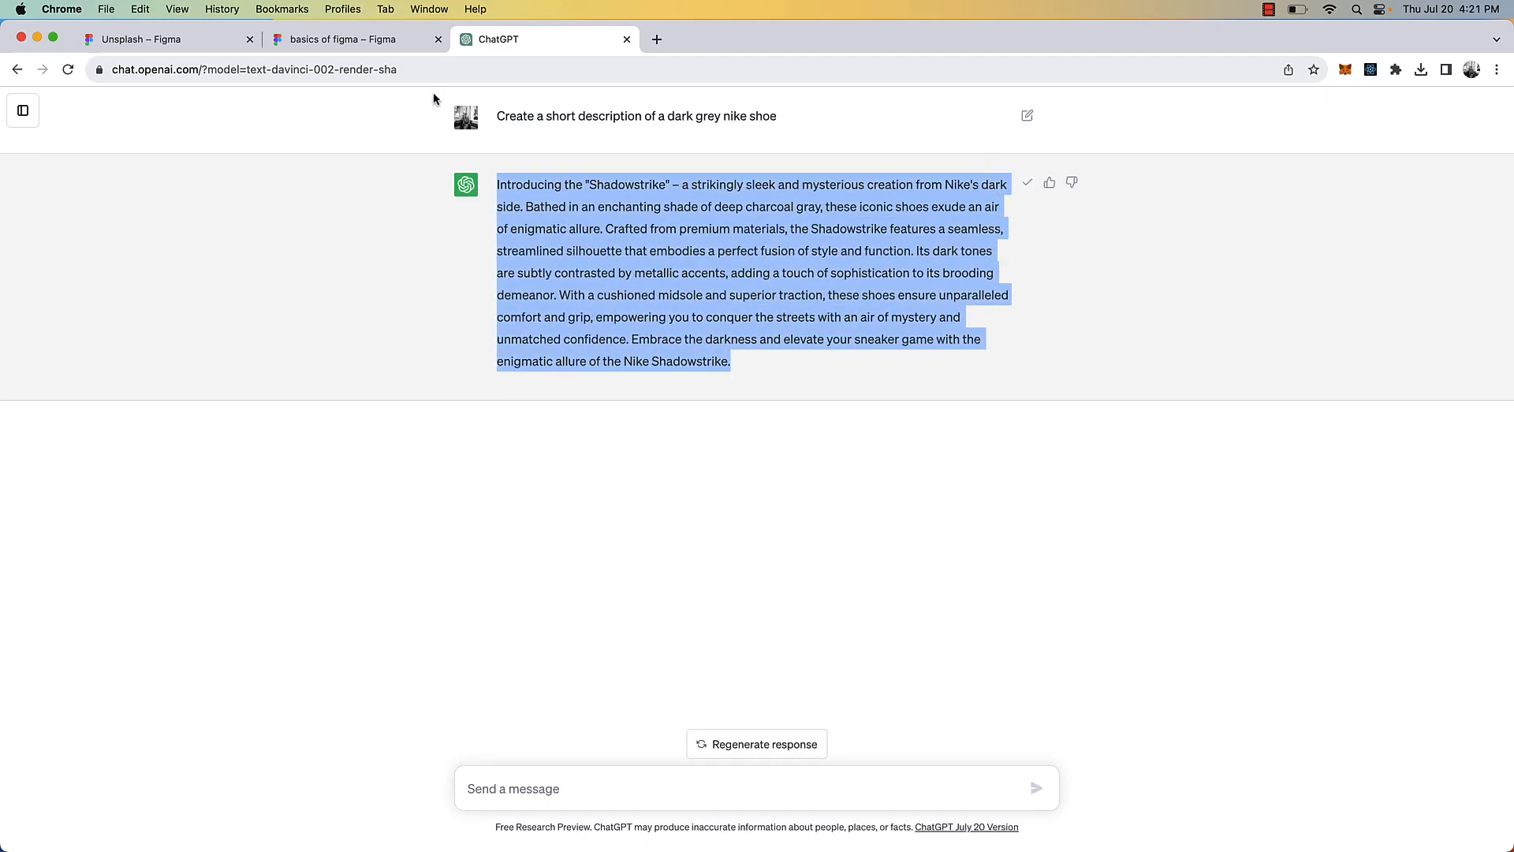
click(302, 51)
double_click(741, 545)
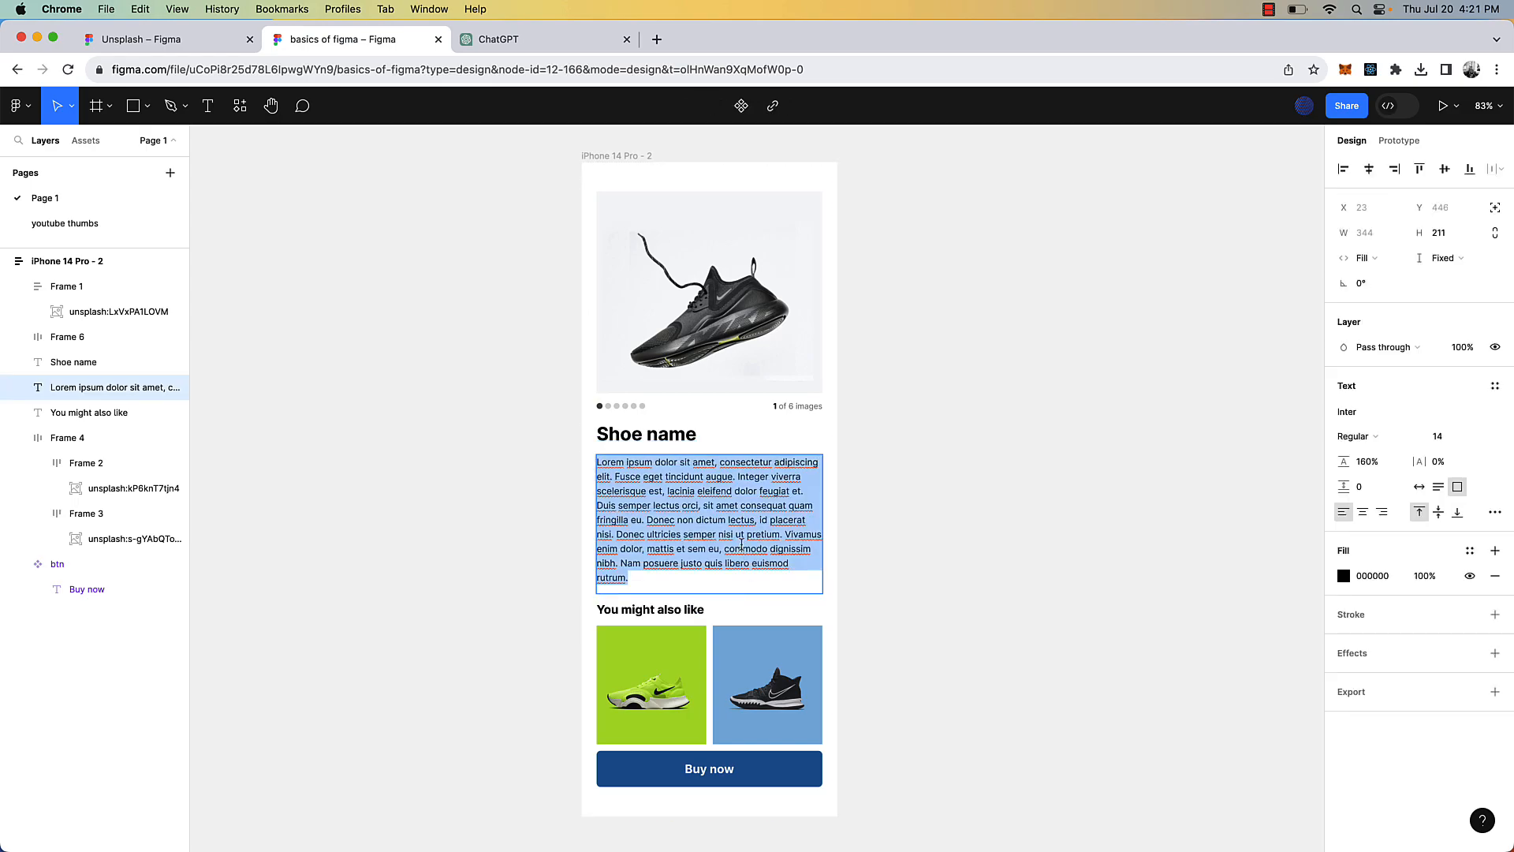
key(super+v)
key(Escape)
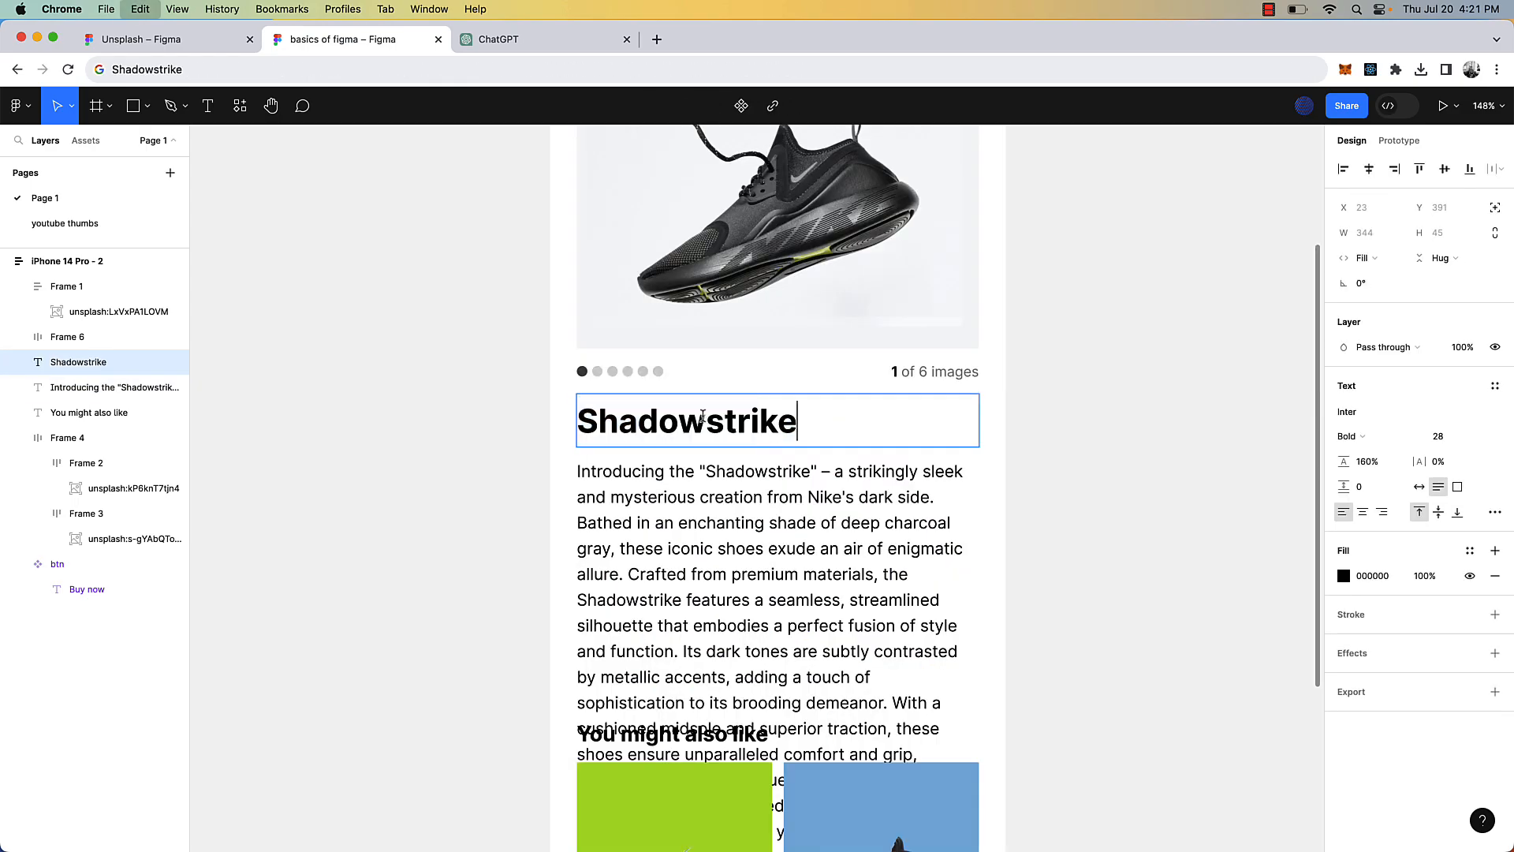
key(Escape)
click(1058, 337)
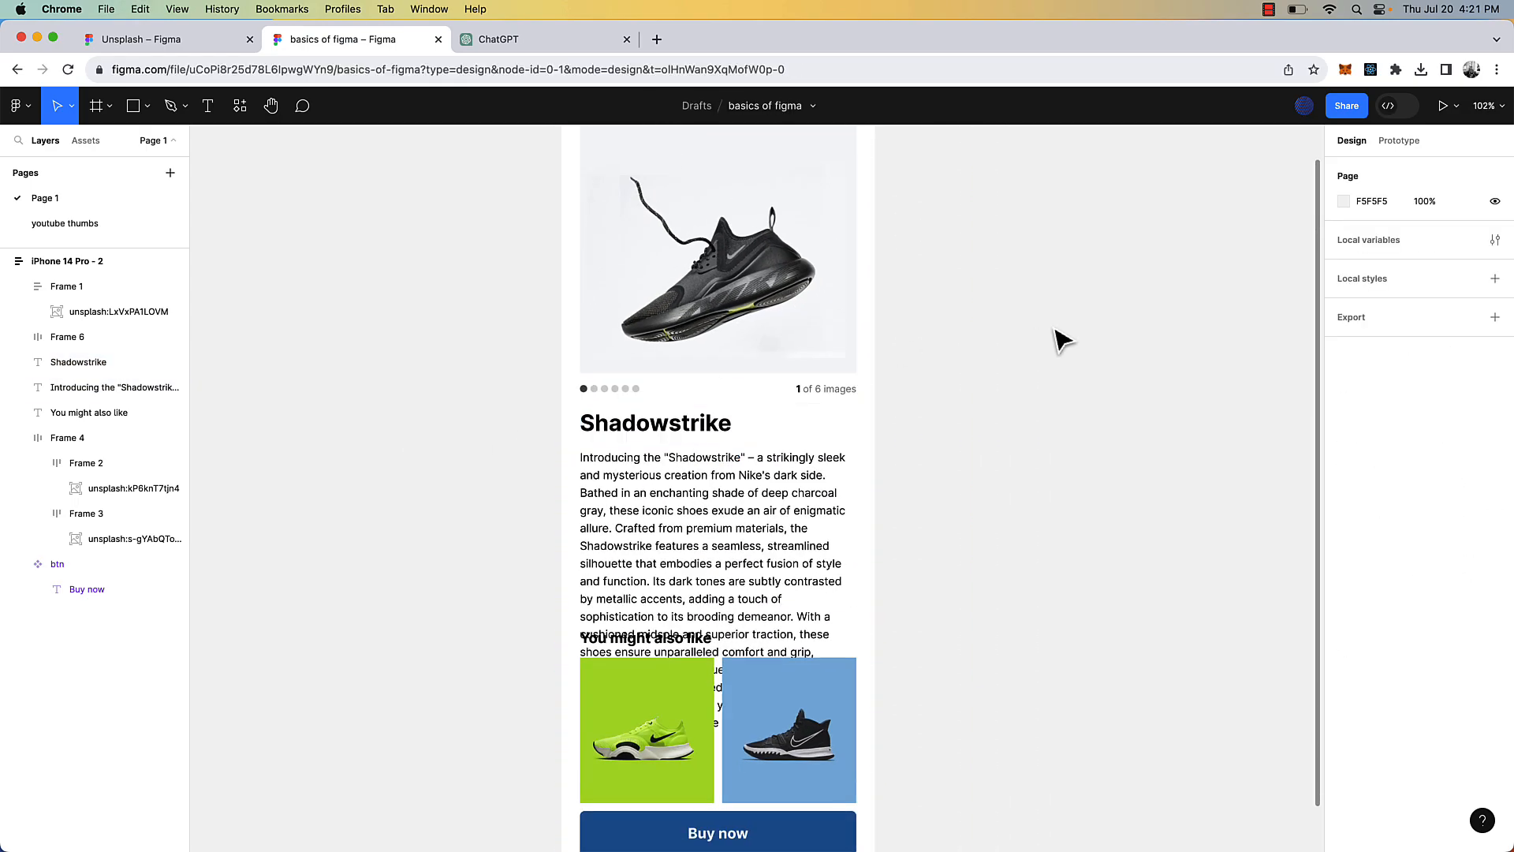
- Turn on text truncation for the Shadowstrike description paragraph so the overflow ends in an ellipsis
click(675, 601)
scroll(634, 523, down, 1)
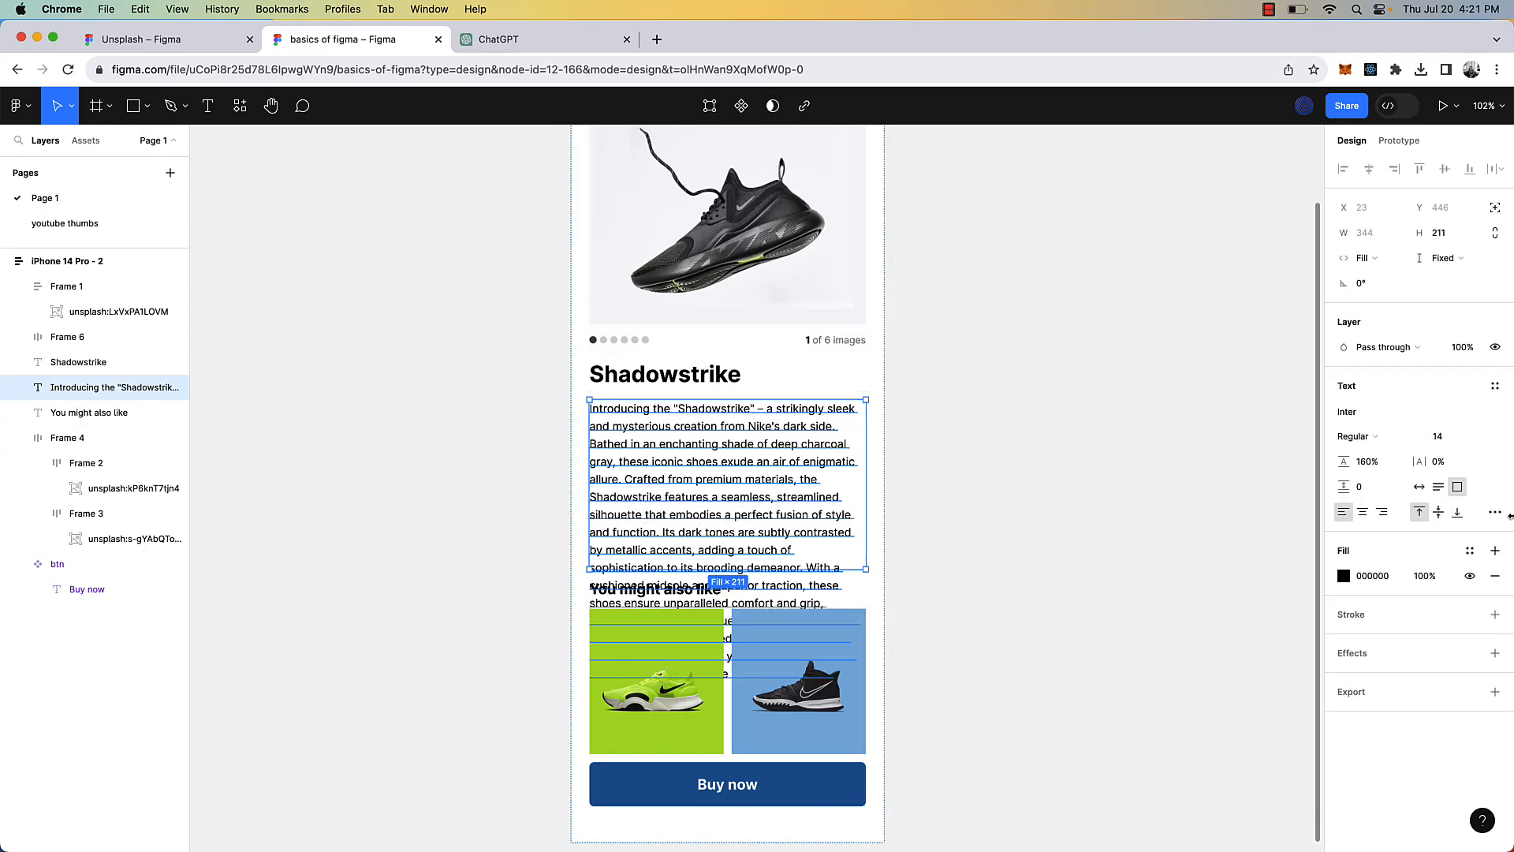
click(1493, 513)
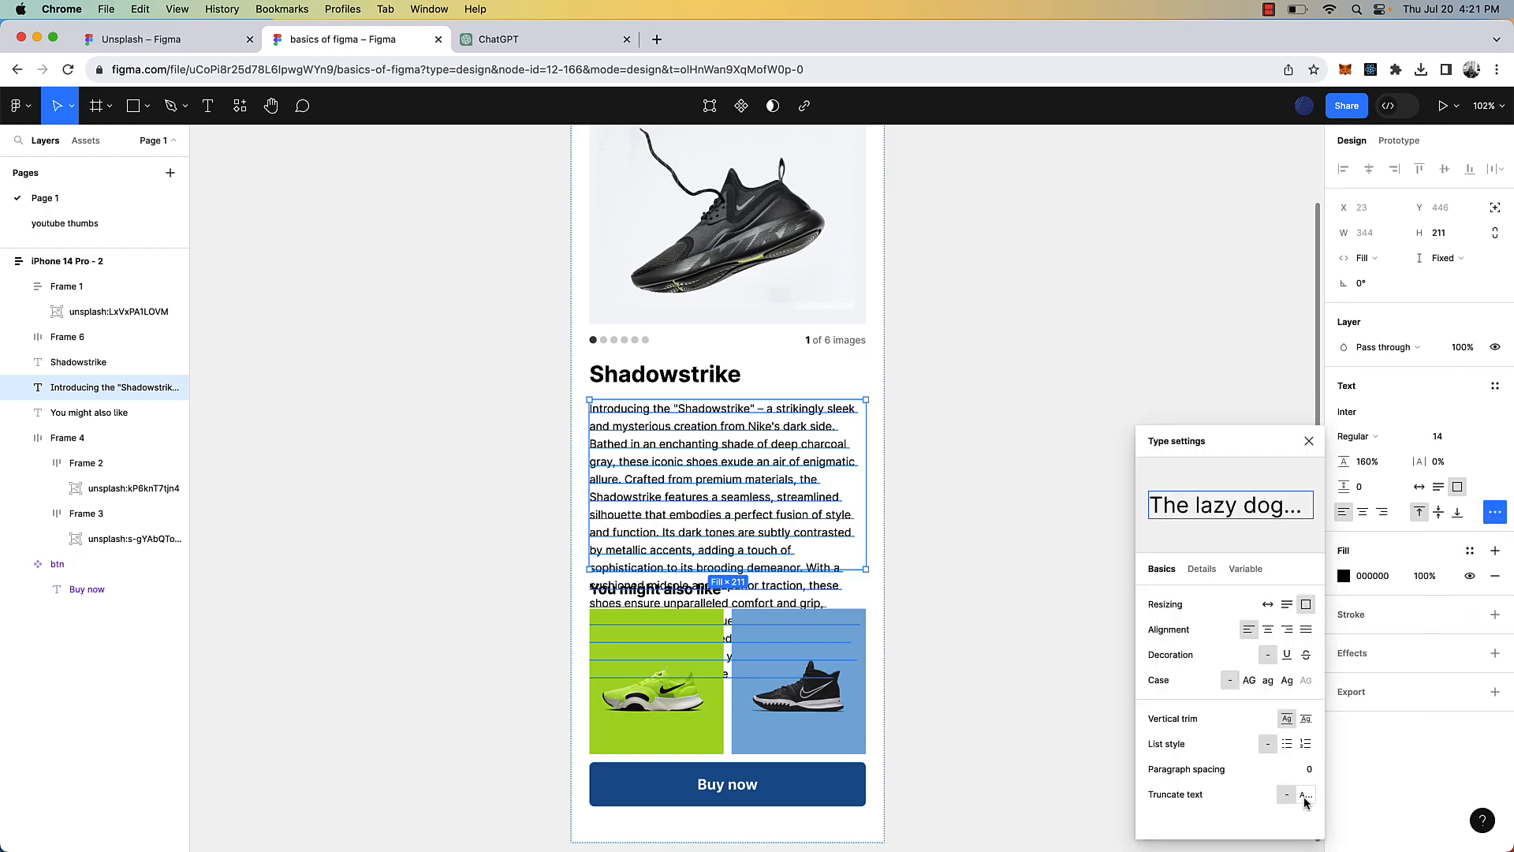
click(1305, 794)
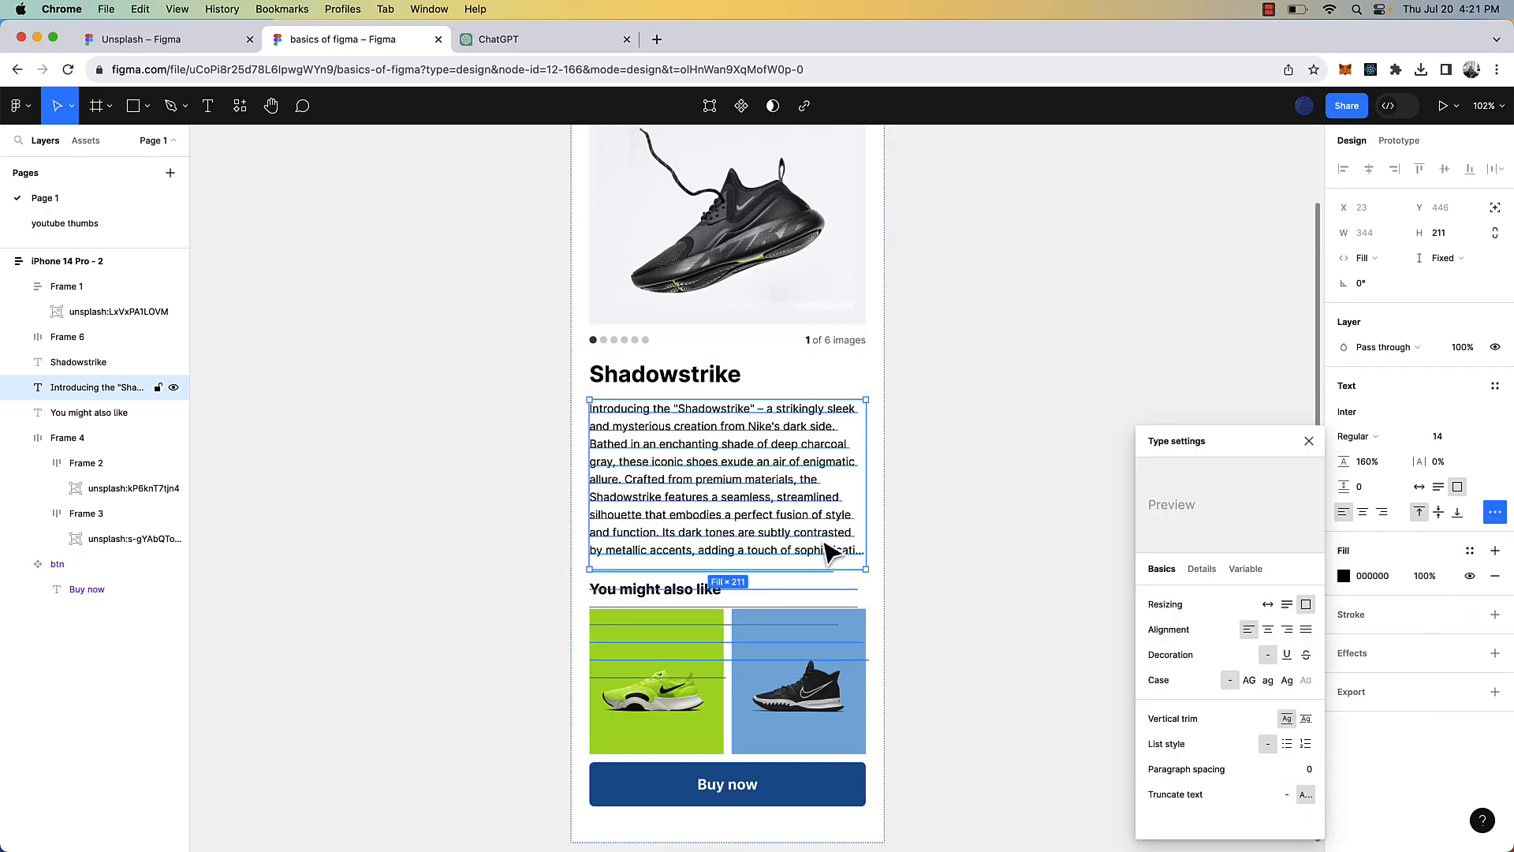
scroll(852, 573, up, 5)
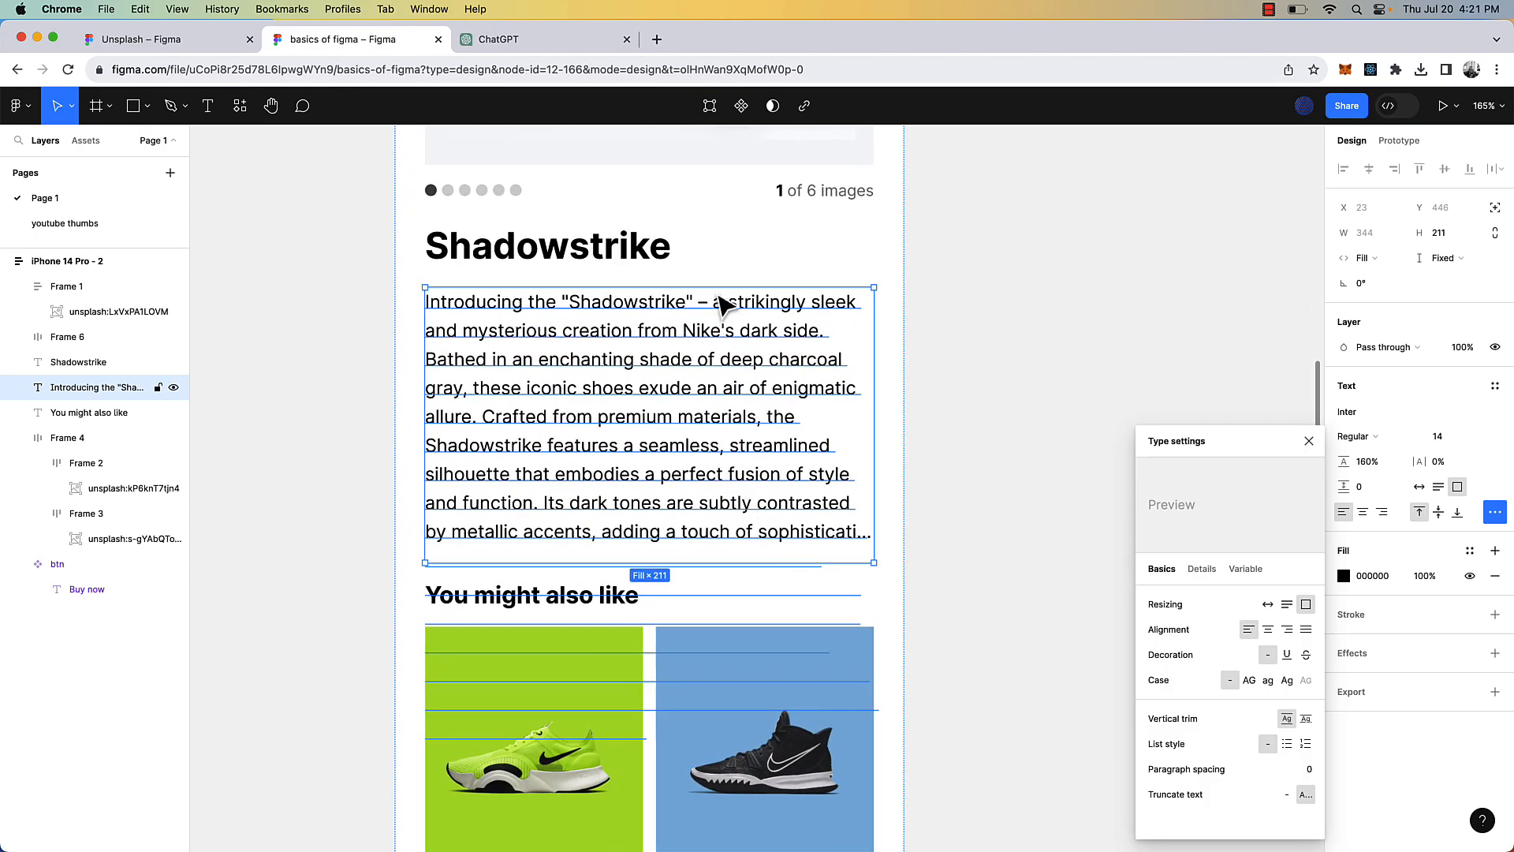
click(1058, 426)
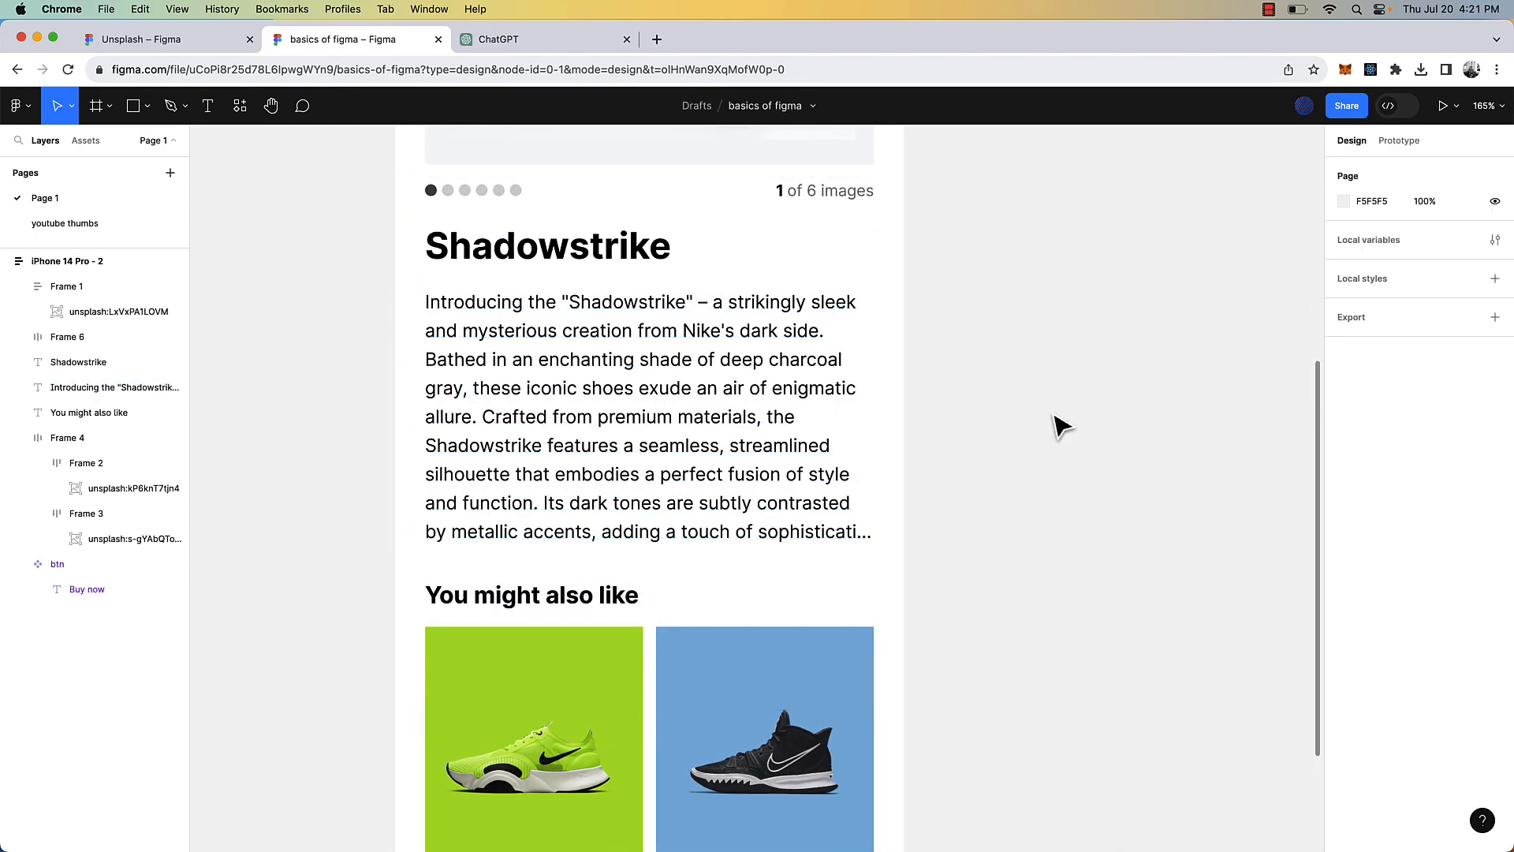
scroll(1057, 426, down, 4)
scroll(815, 510, up, 3)
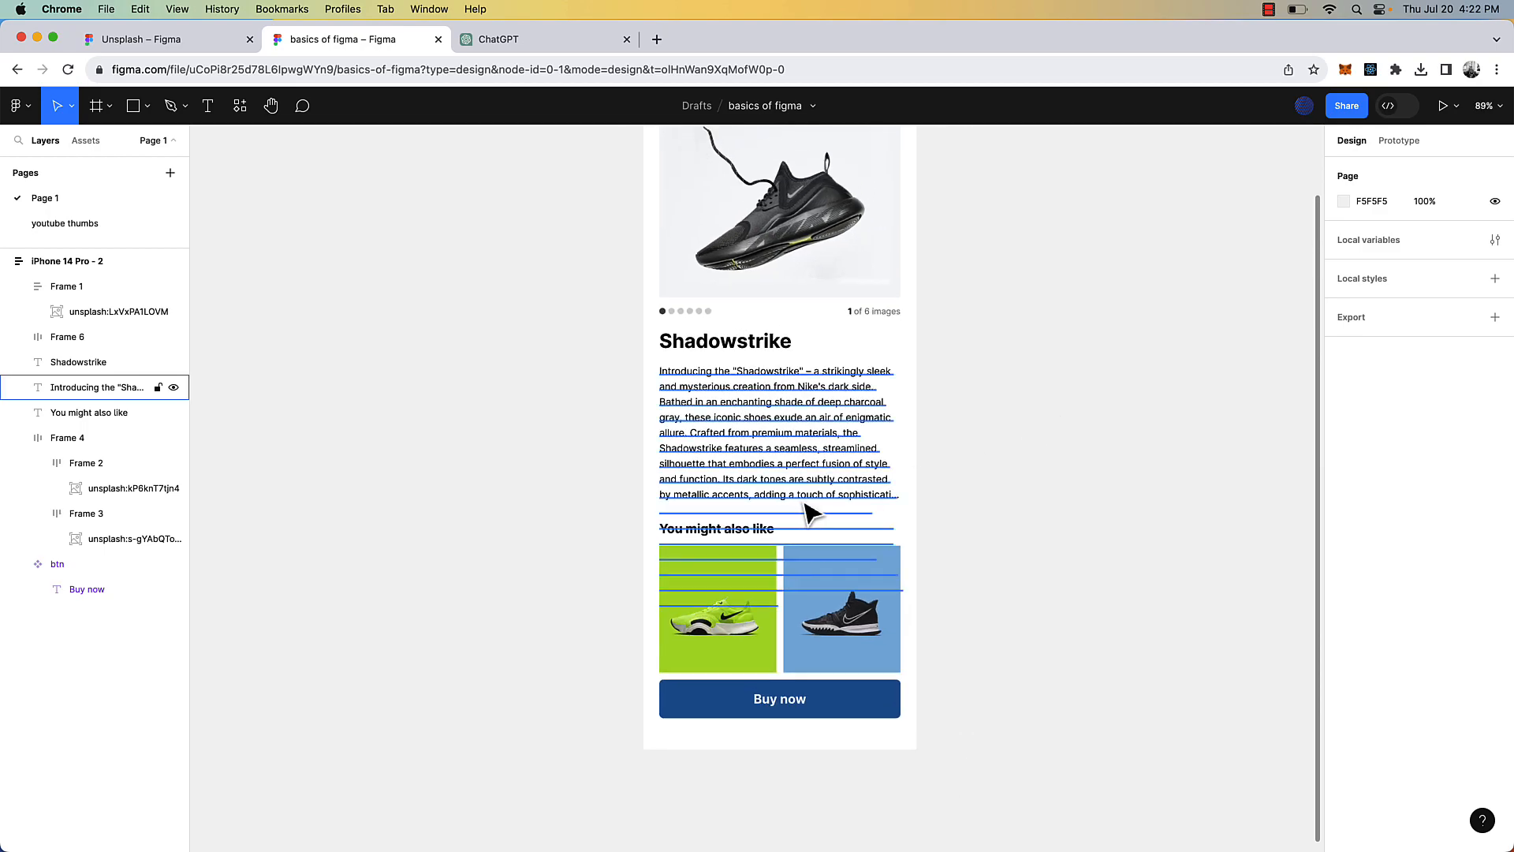
click(814, 513)
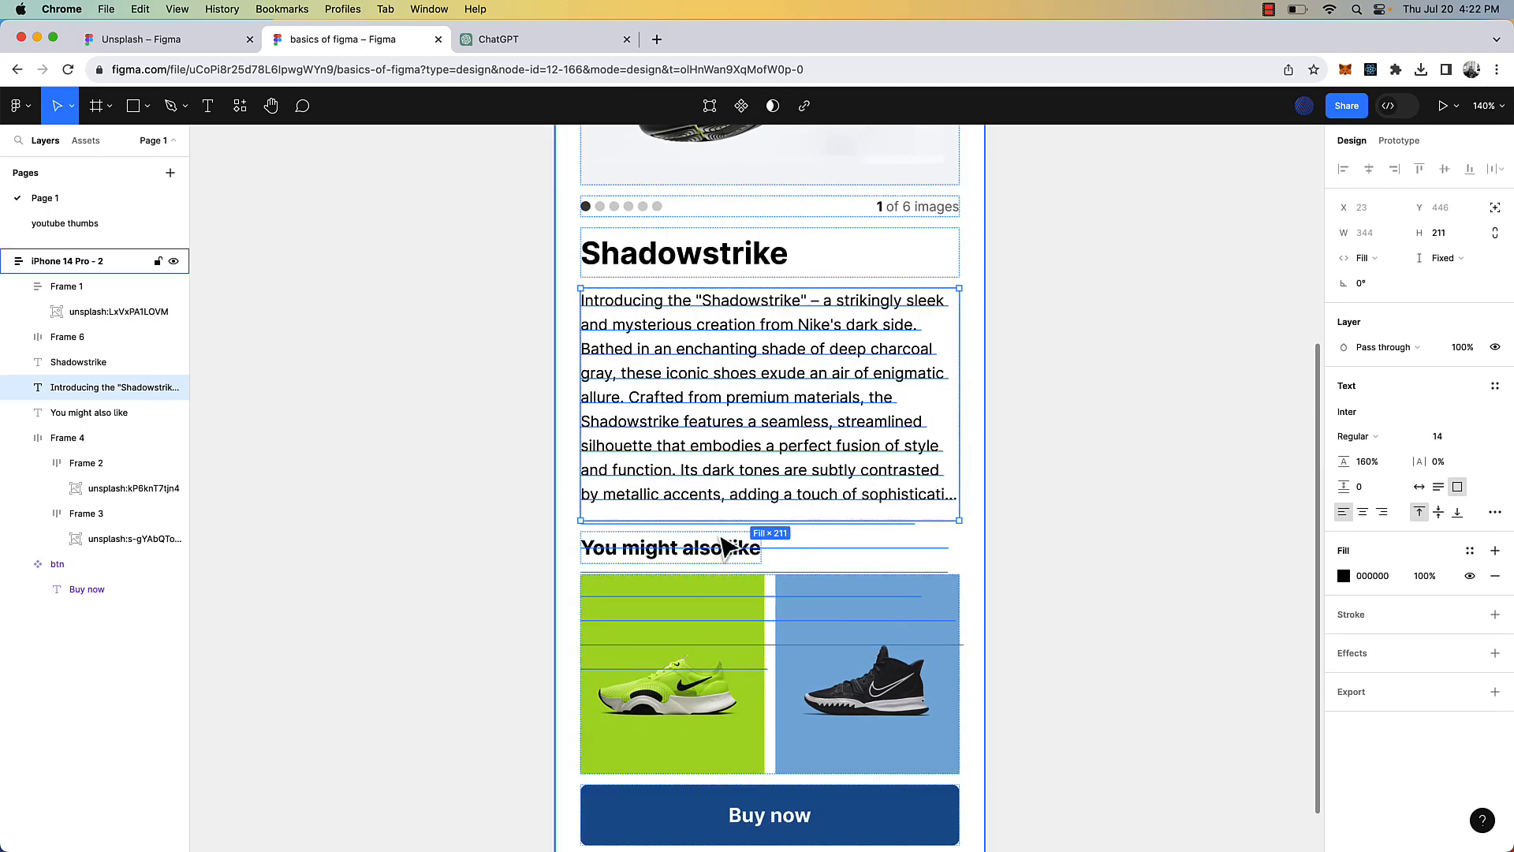
click(1040, 443)
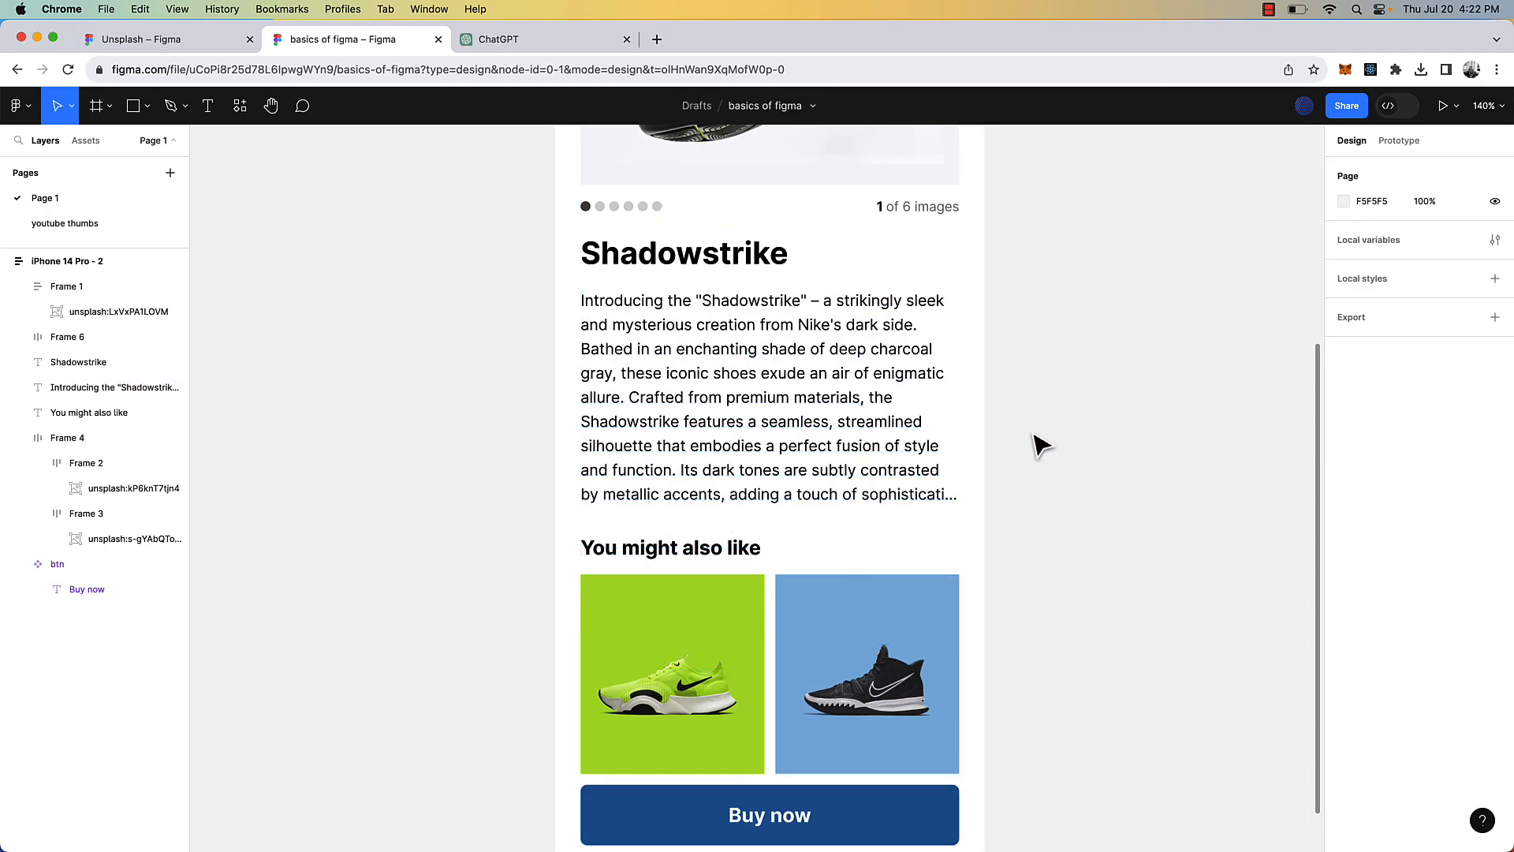
- Add a separate text layer reading "Read more" on the empty canvas beside the phone frame
scroll(1039, 443, down, 2)
key(t)
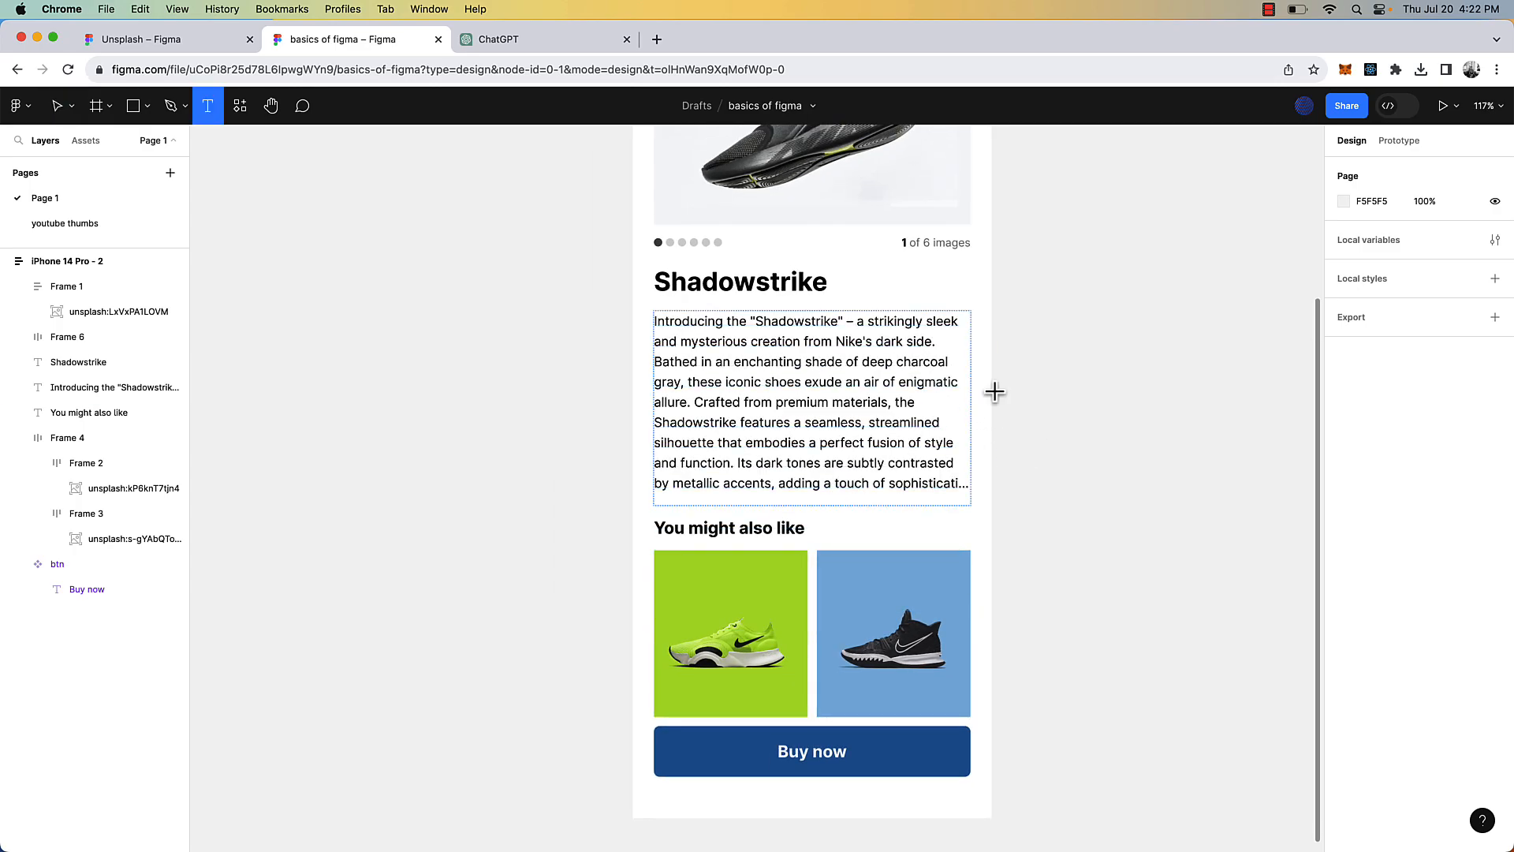
click(1041, 433)
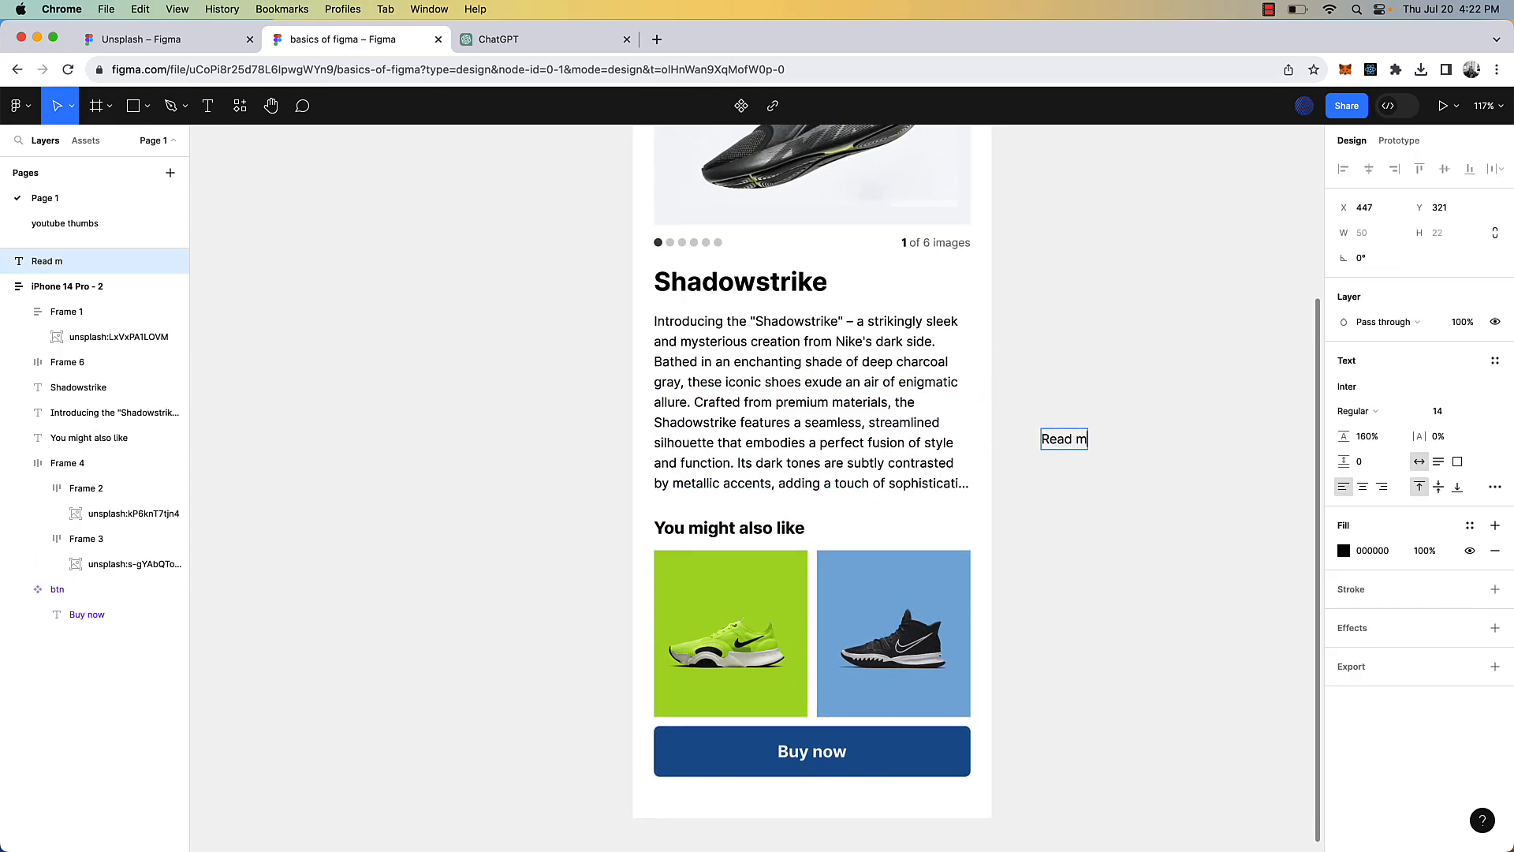
text(Read more)
key(Escape)
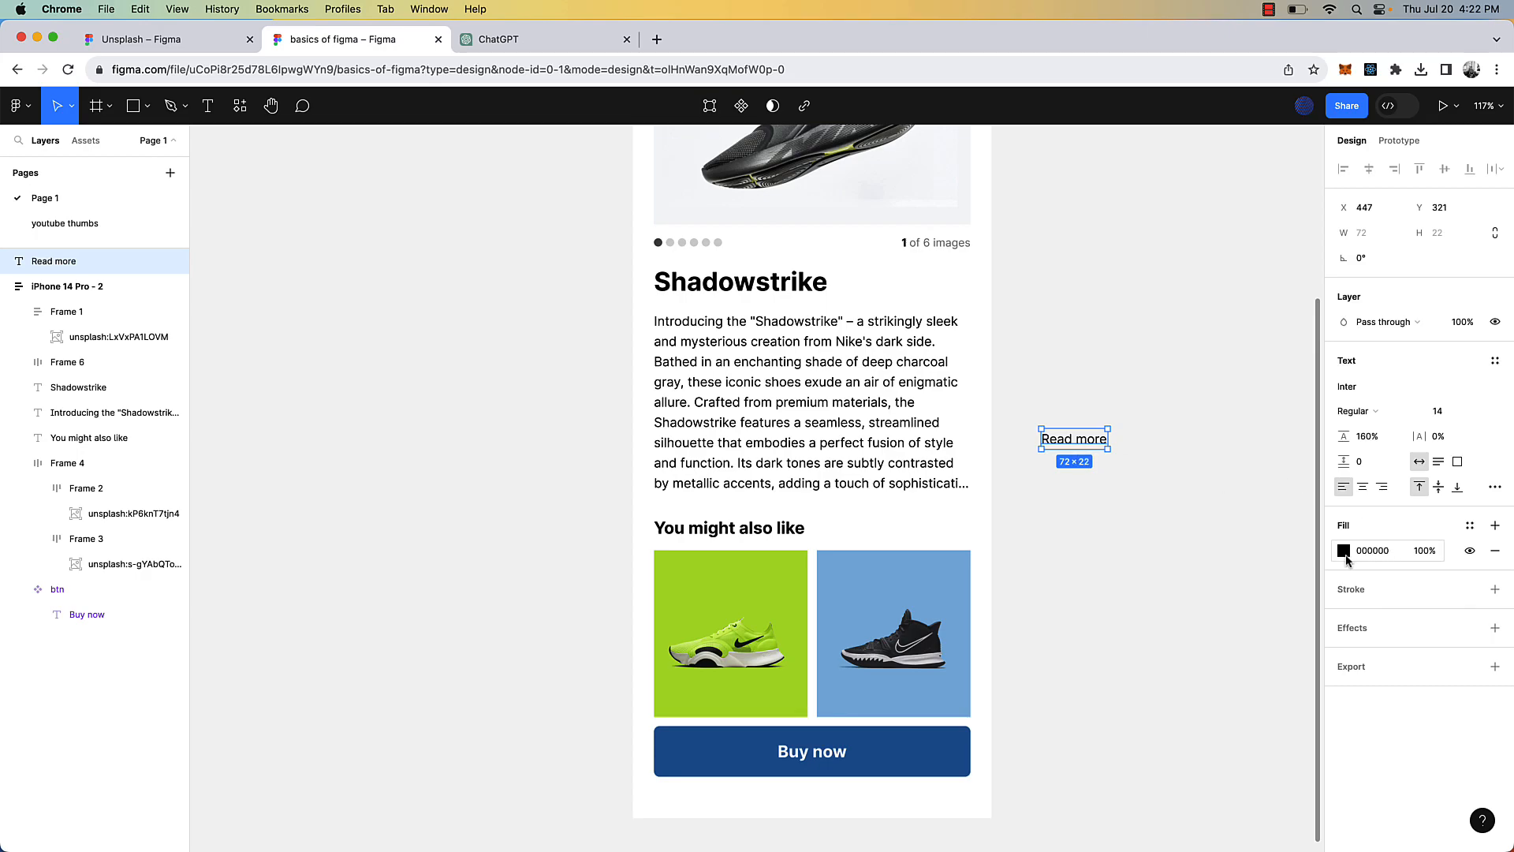
- Fill the "Read more" text with the blue sampled from the Buy now button
click(1344, 551)
click(1158, 666)
click(895, 761)
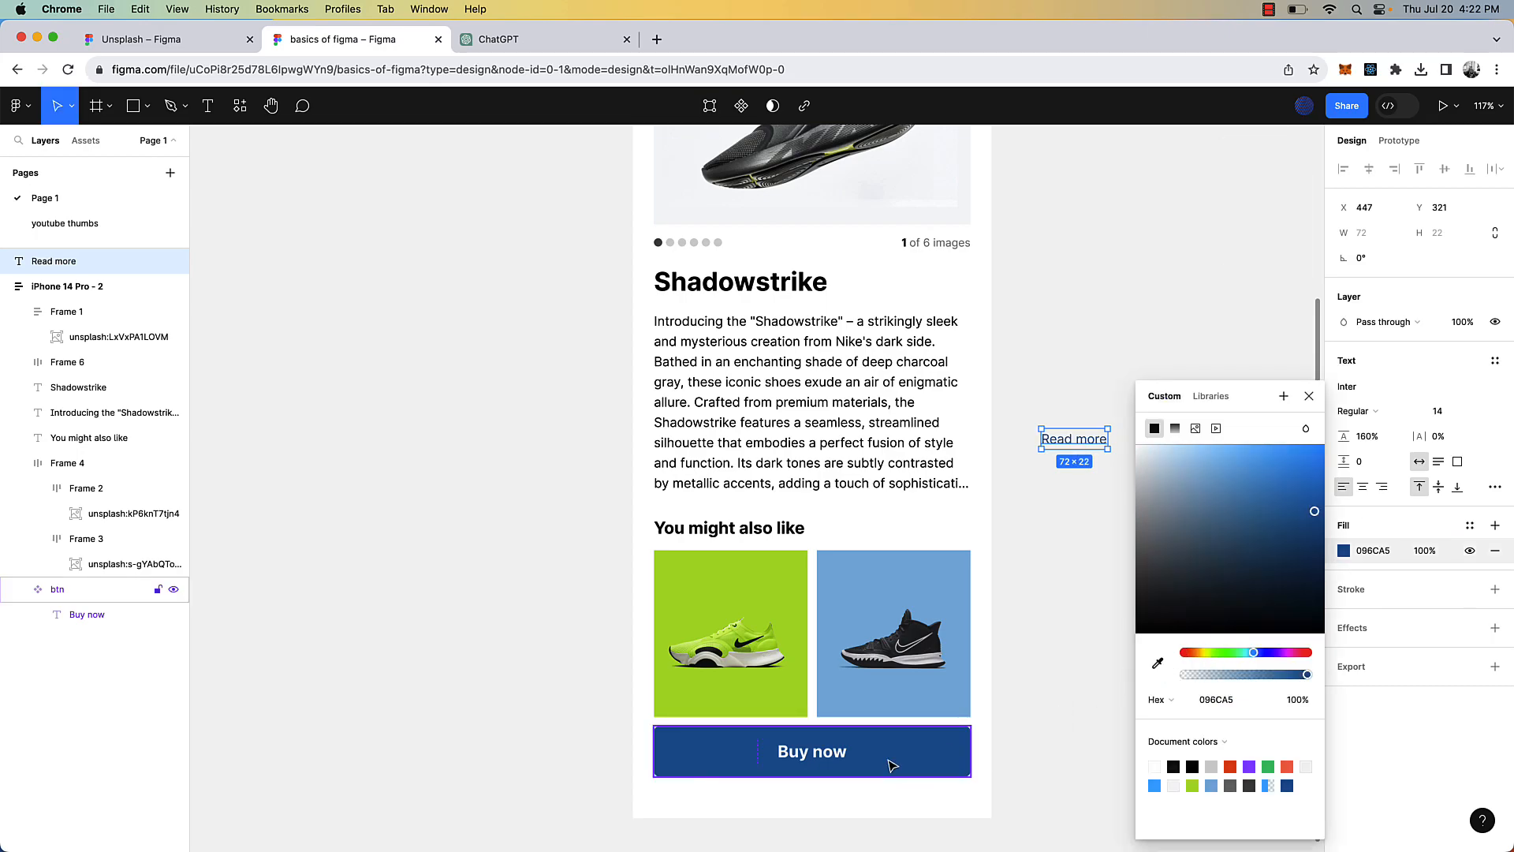
click(1091, 652)
- Create a colour style named "btn" from the "Read more" text's blue fill
click(1092, 443)
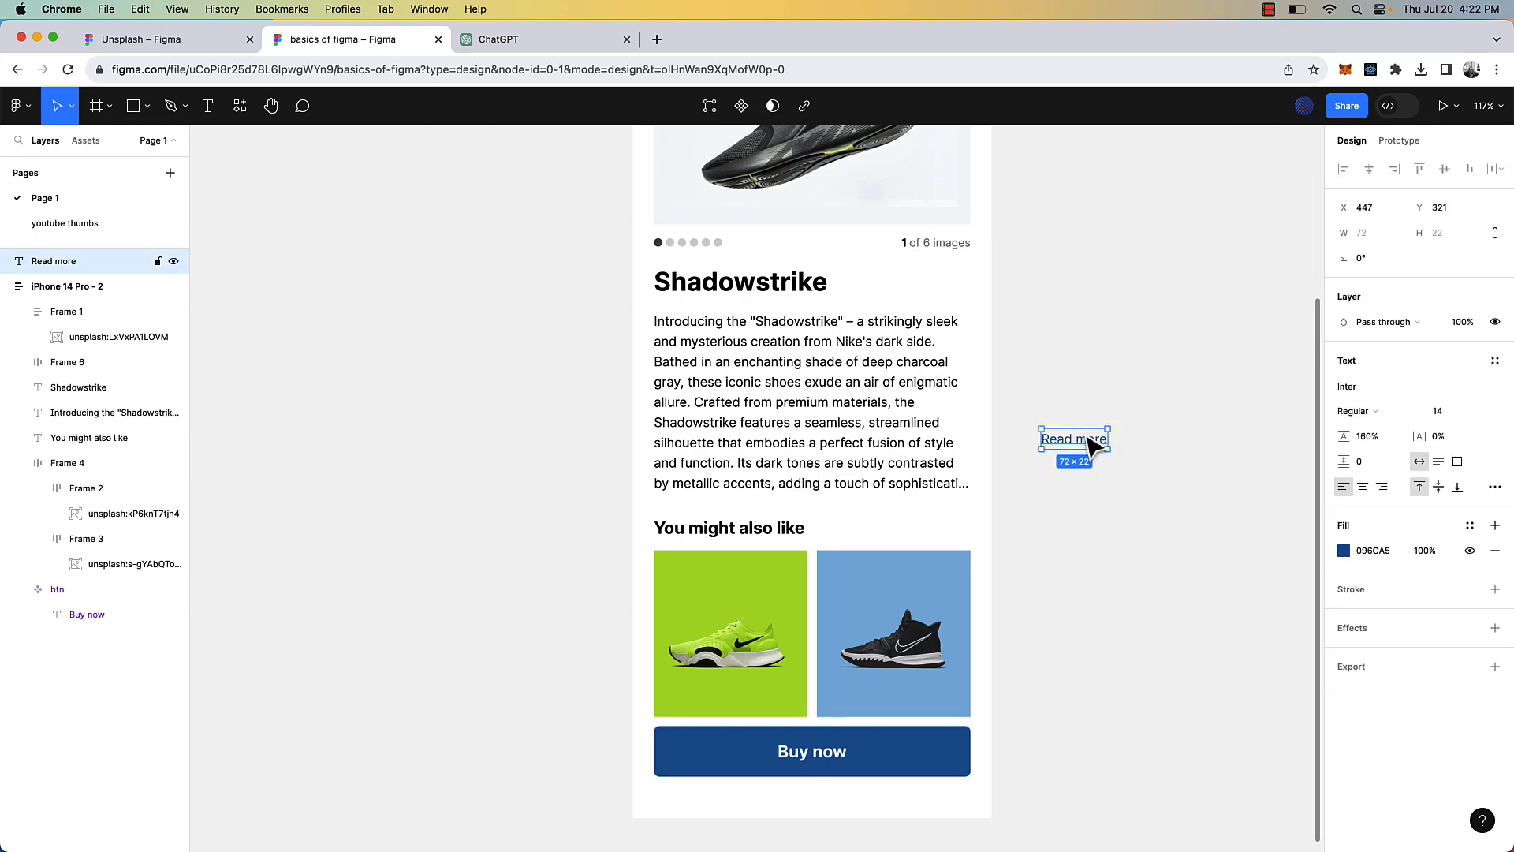
click(1472, 528)
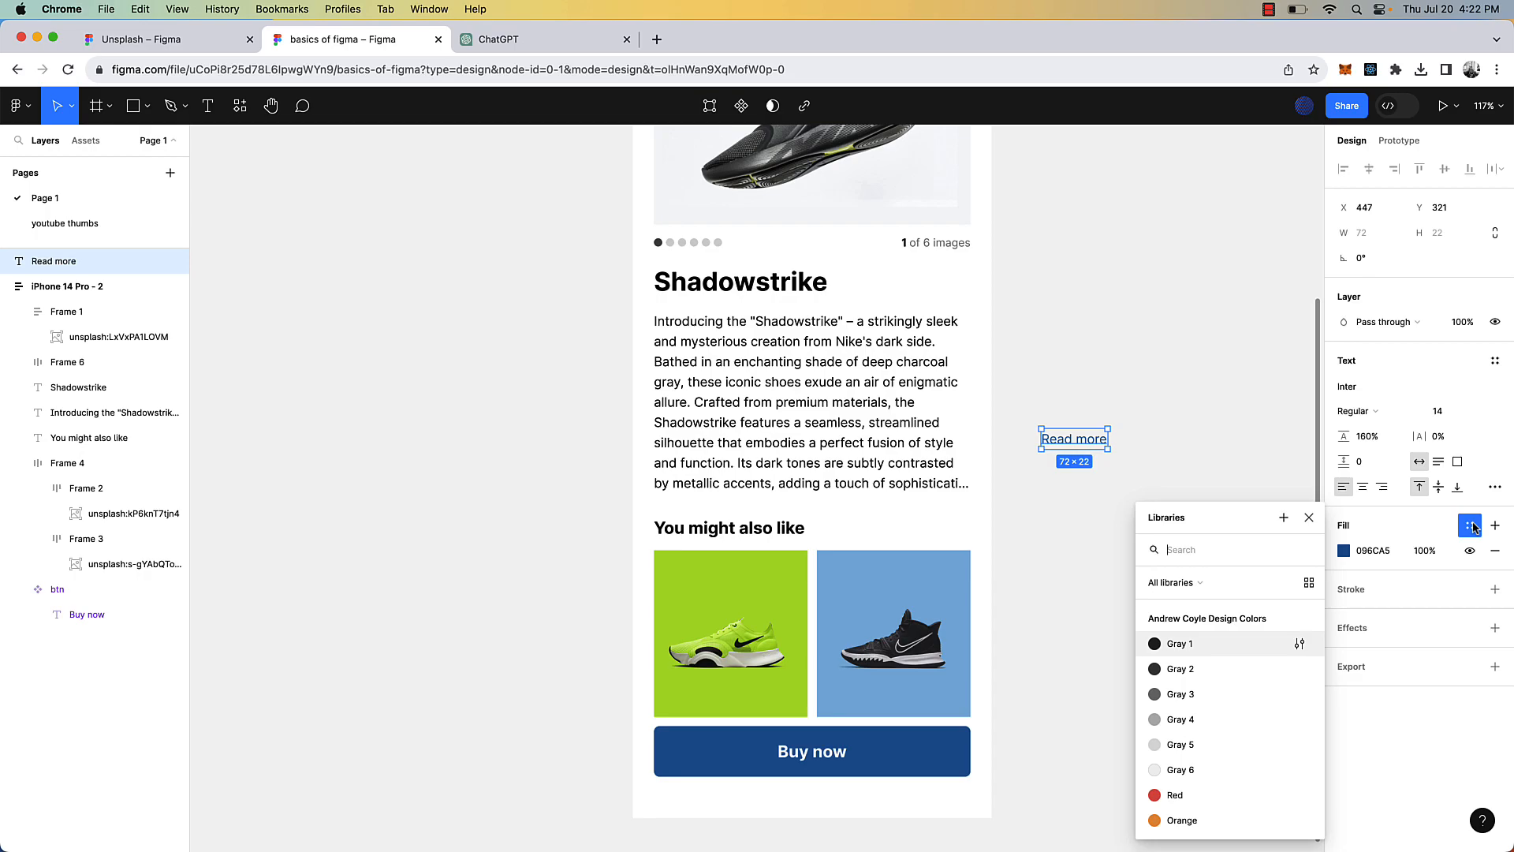
click(1282, 524)
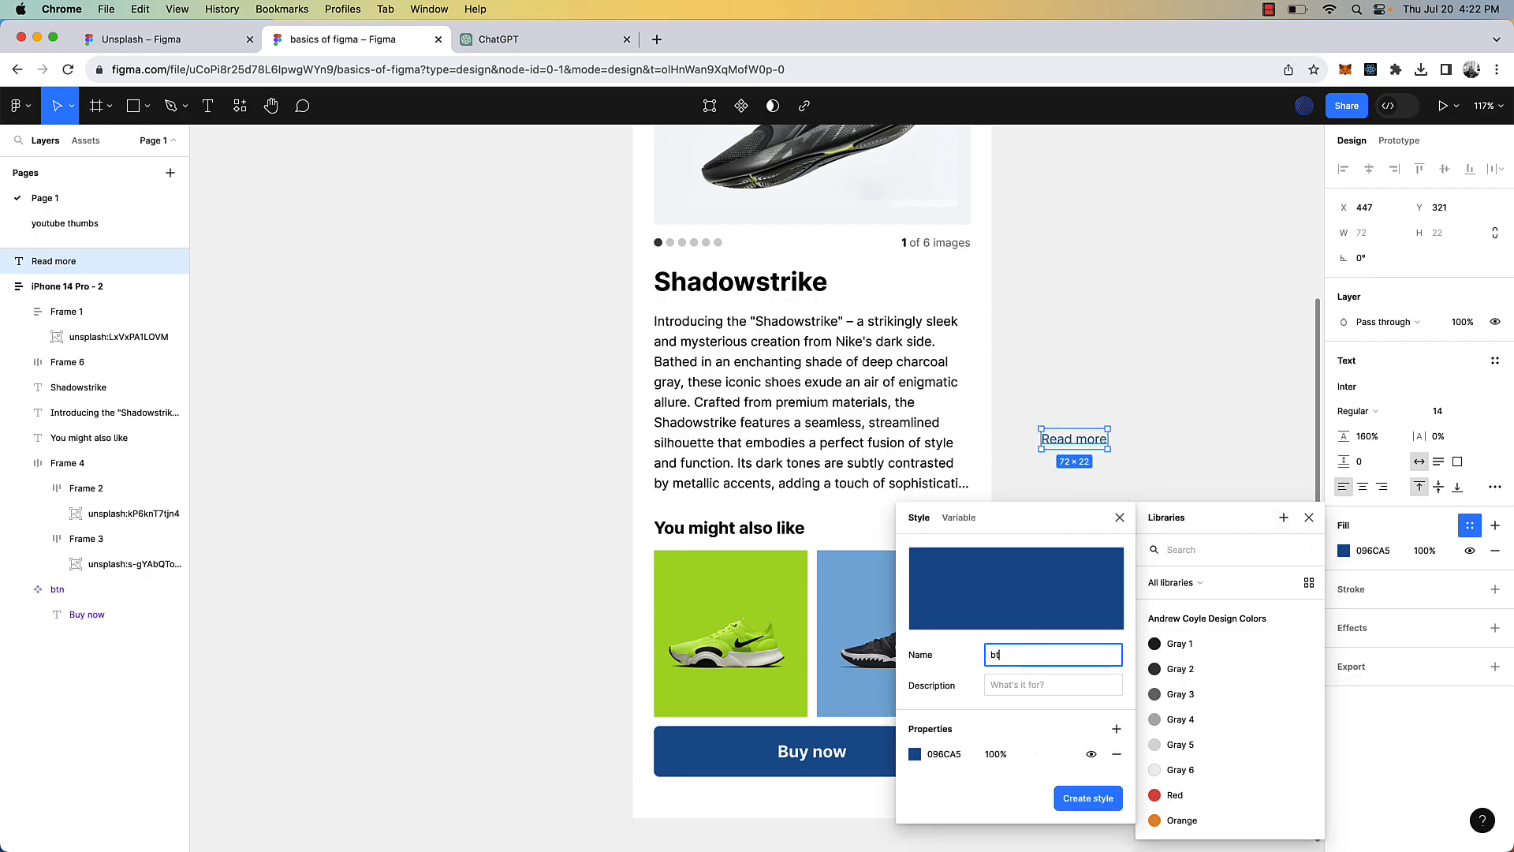
click(1094, 795)
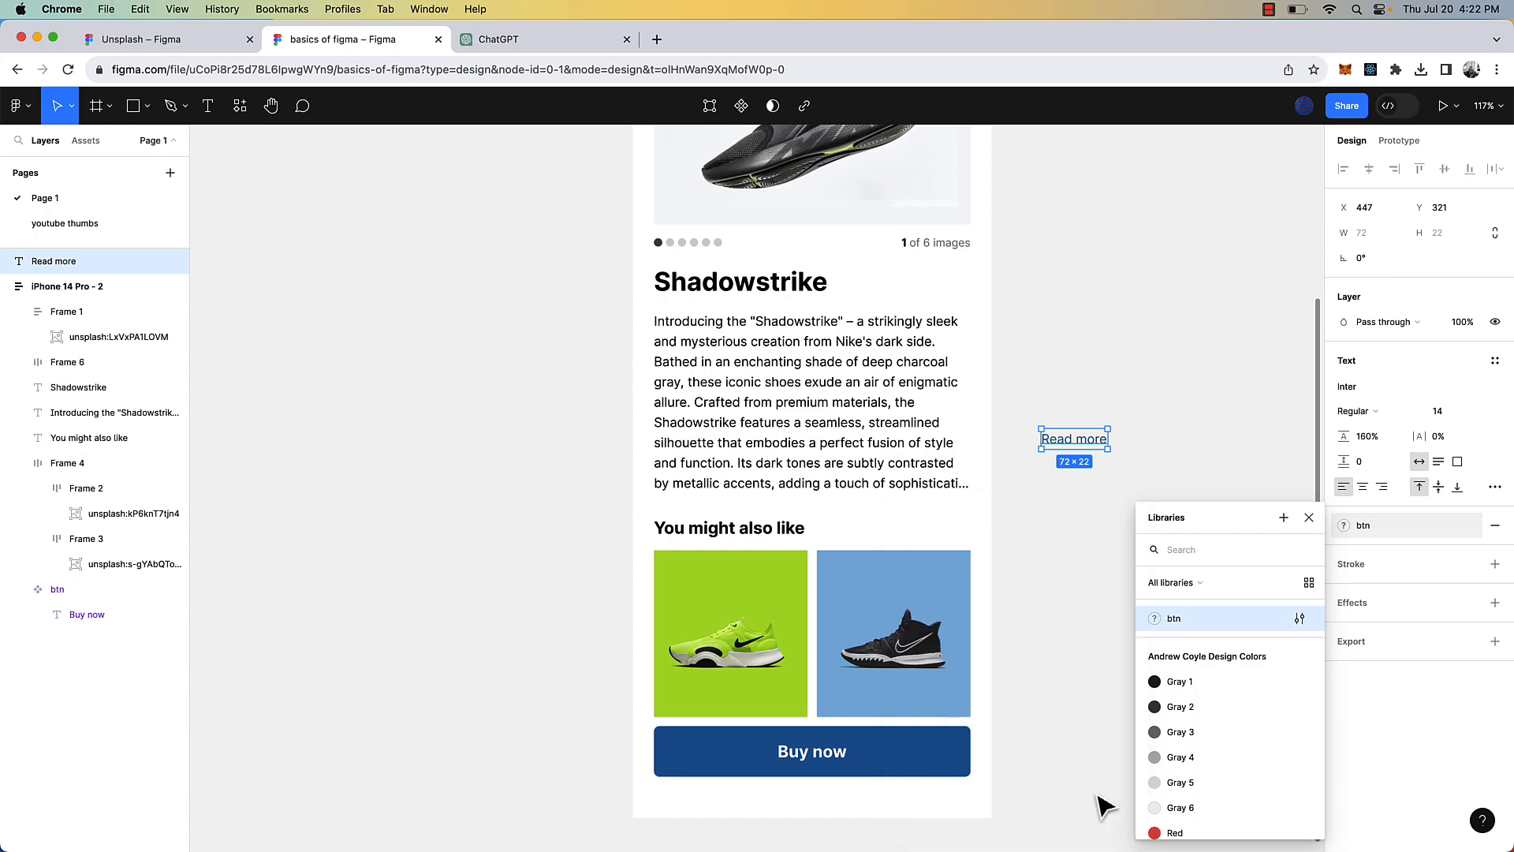
click(1104, 557)
click(1074, 442)
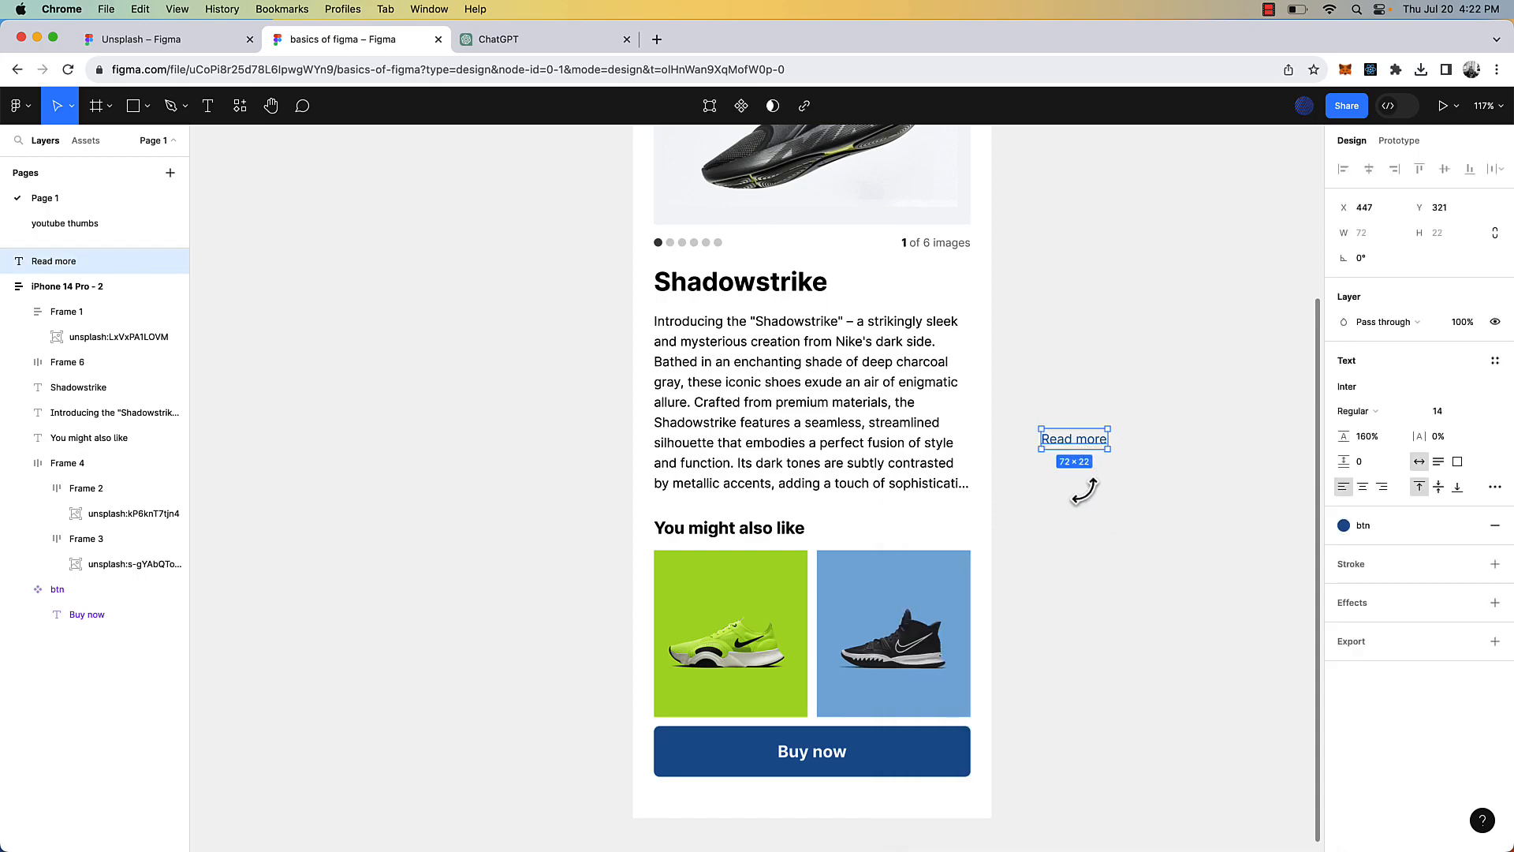
- Apply the "btn" colour style to the fill of the Buy now button component
click(921, 774)
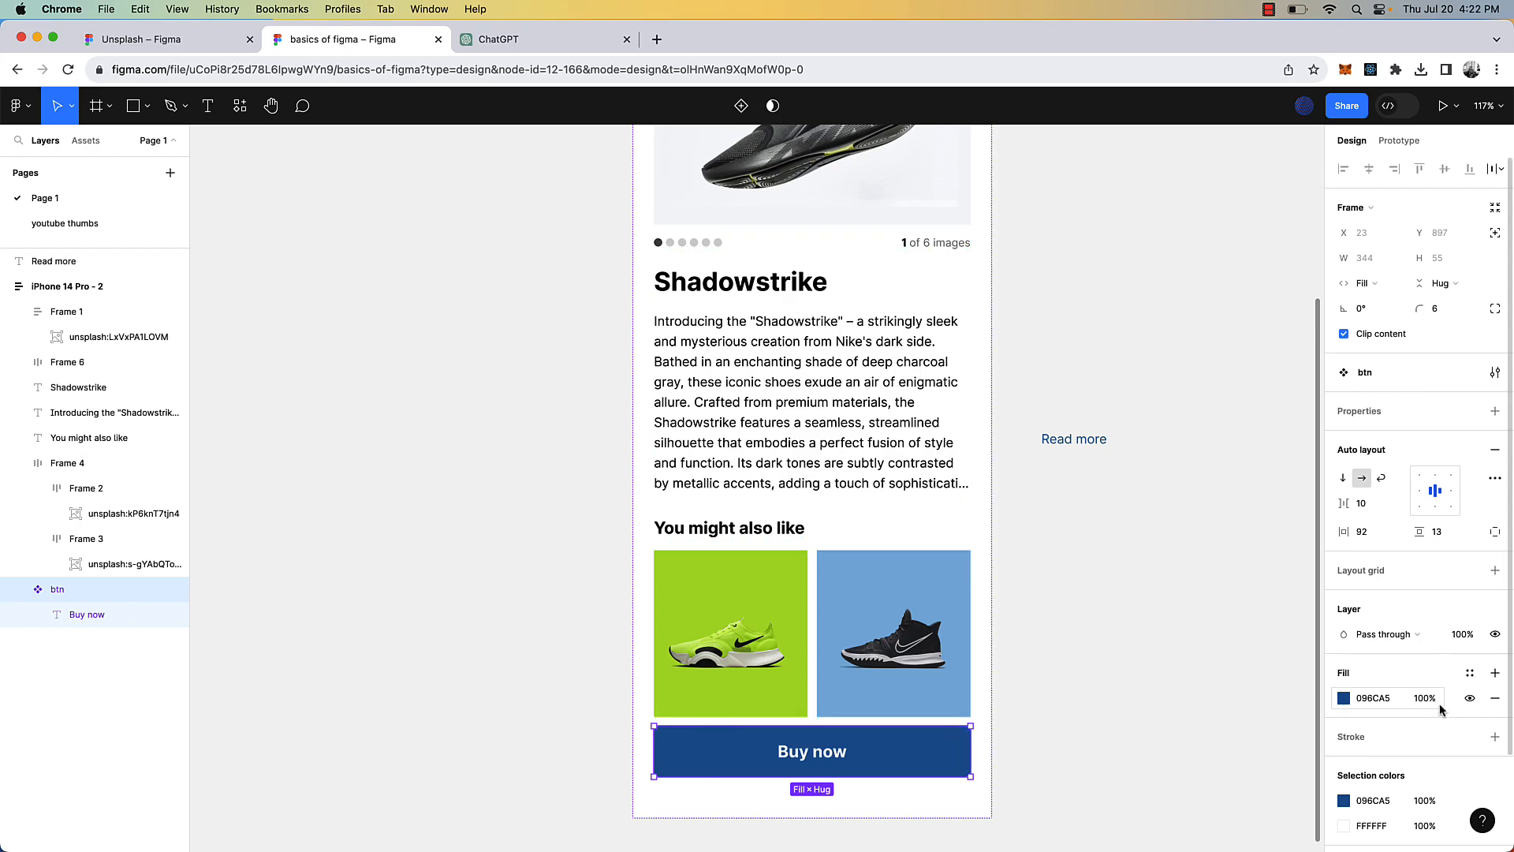
scroll(964, 768, down, 1)
scroll(964, 767, right, 1)
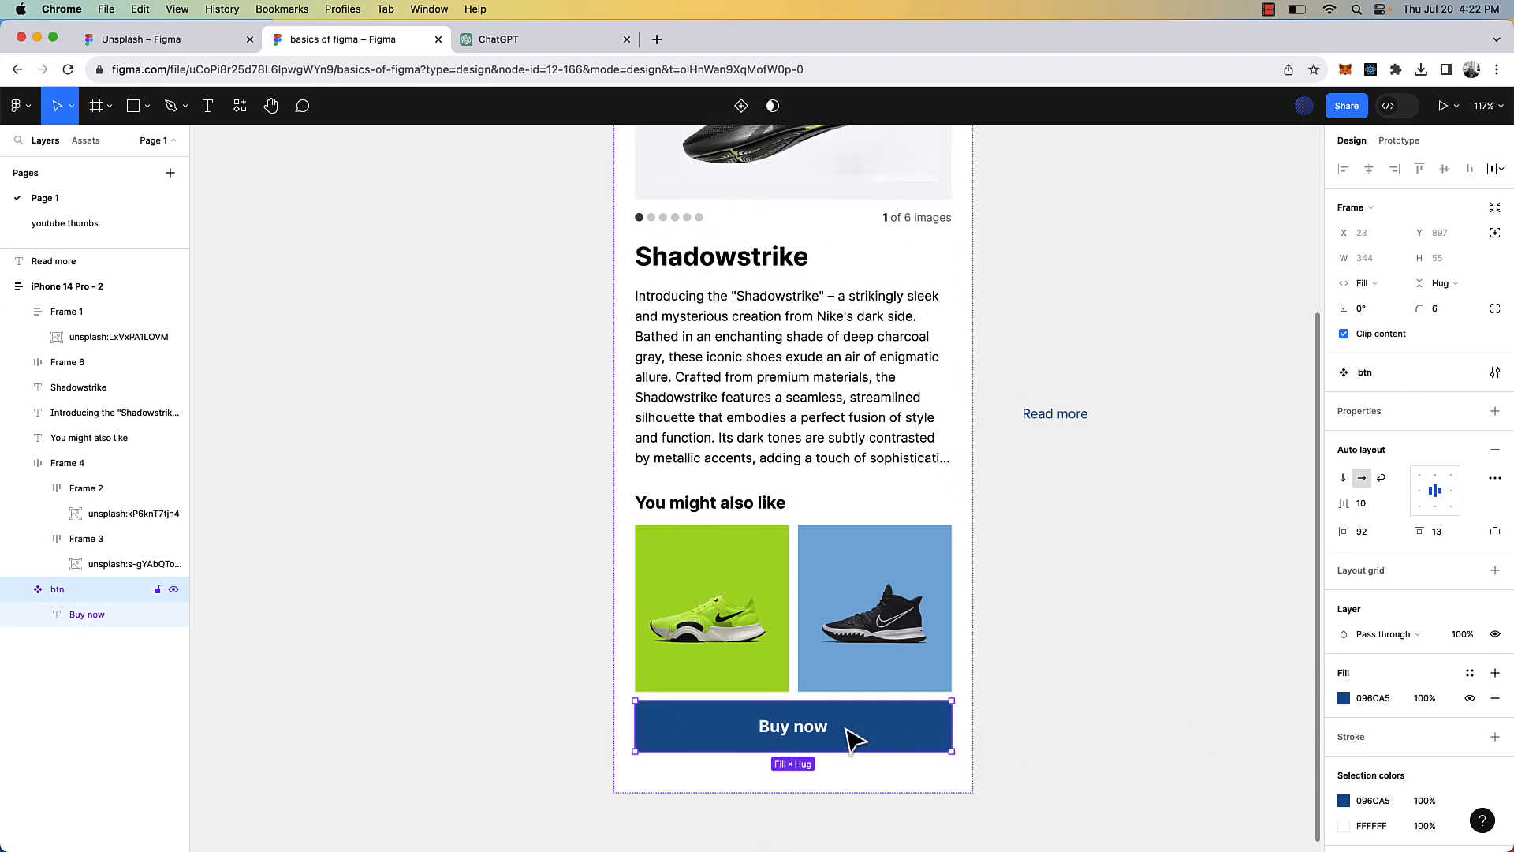
click(1470, 673)
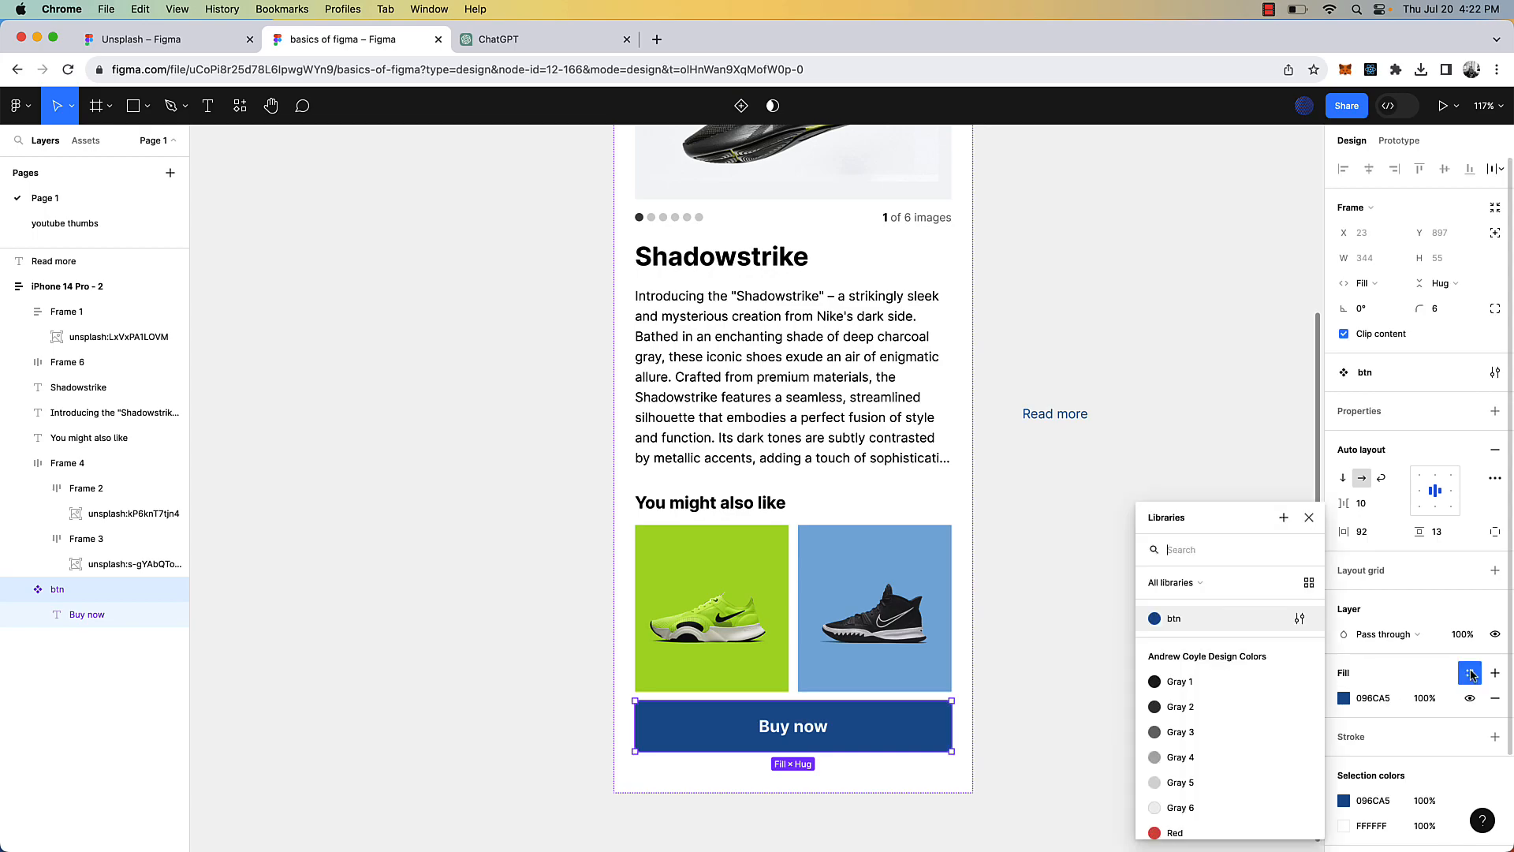
click(1174, 619)
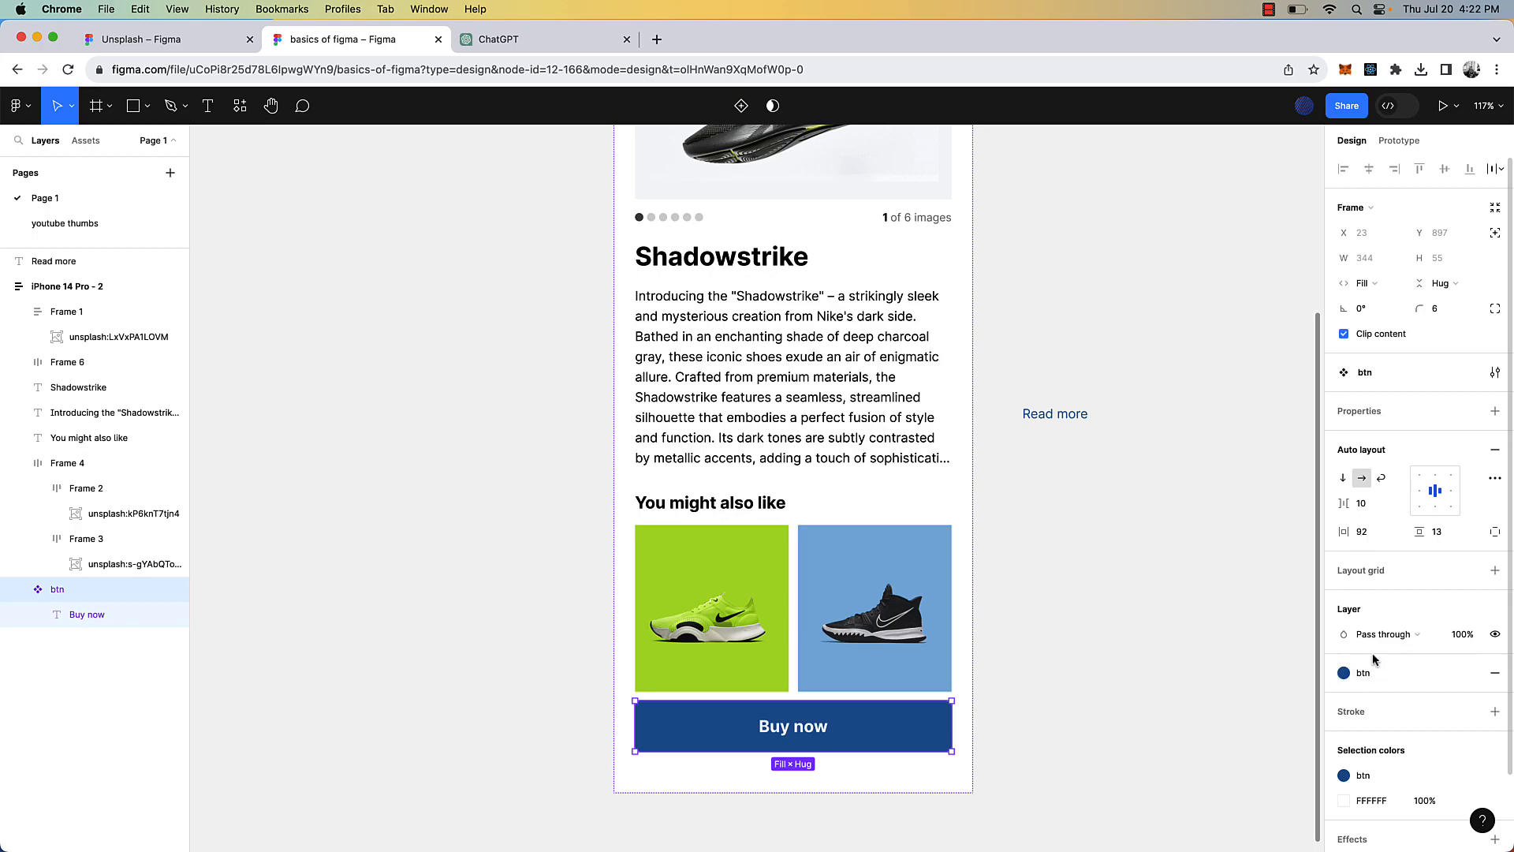
click(1096, 536)
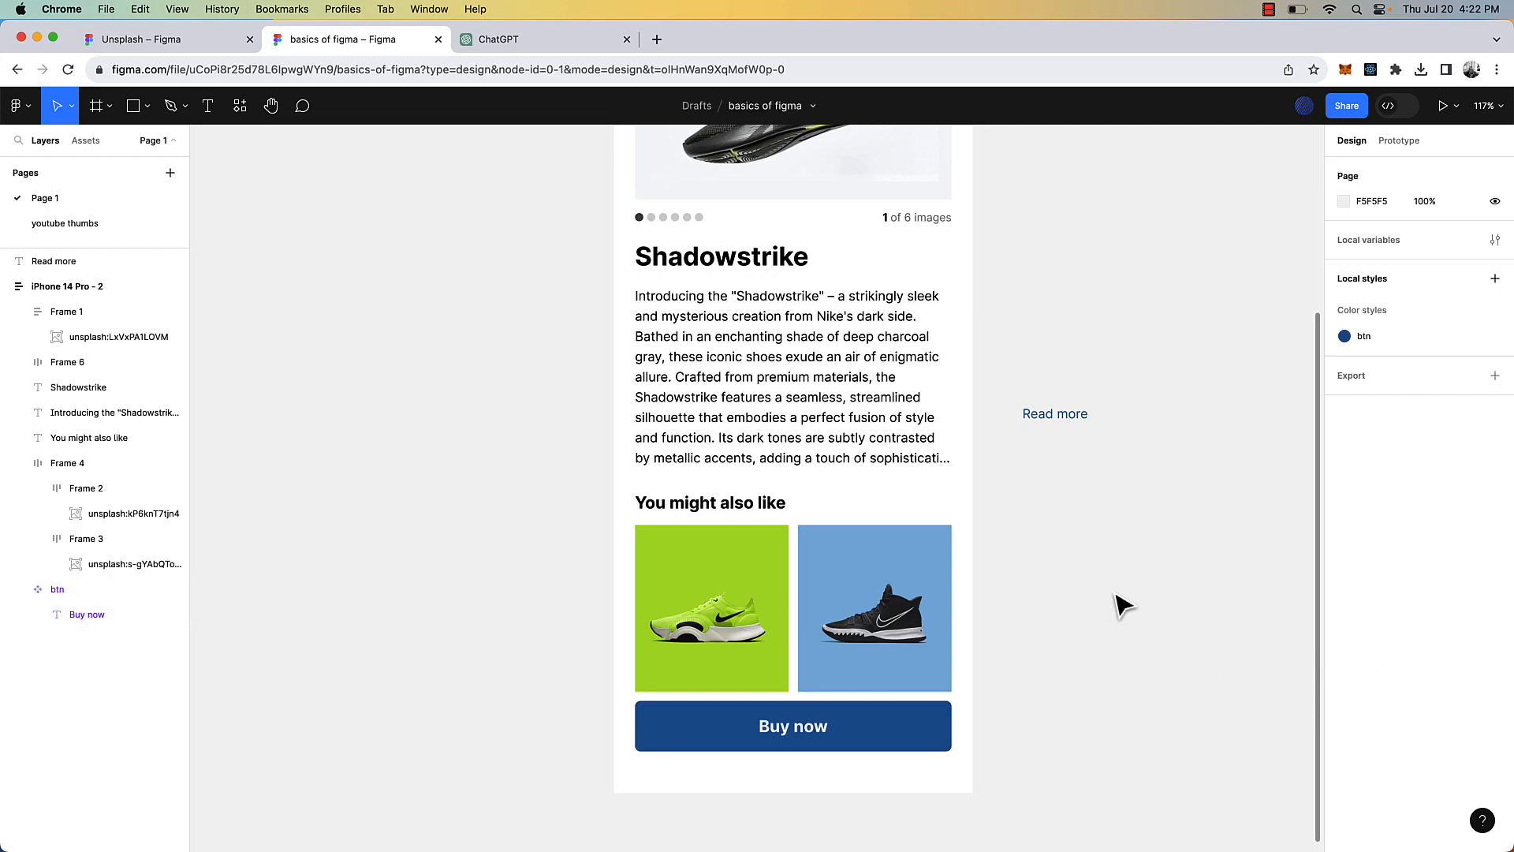
- Underline the "Read more" text and set its font size to 12
click(1059, 416)
click(1495, 486)
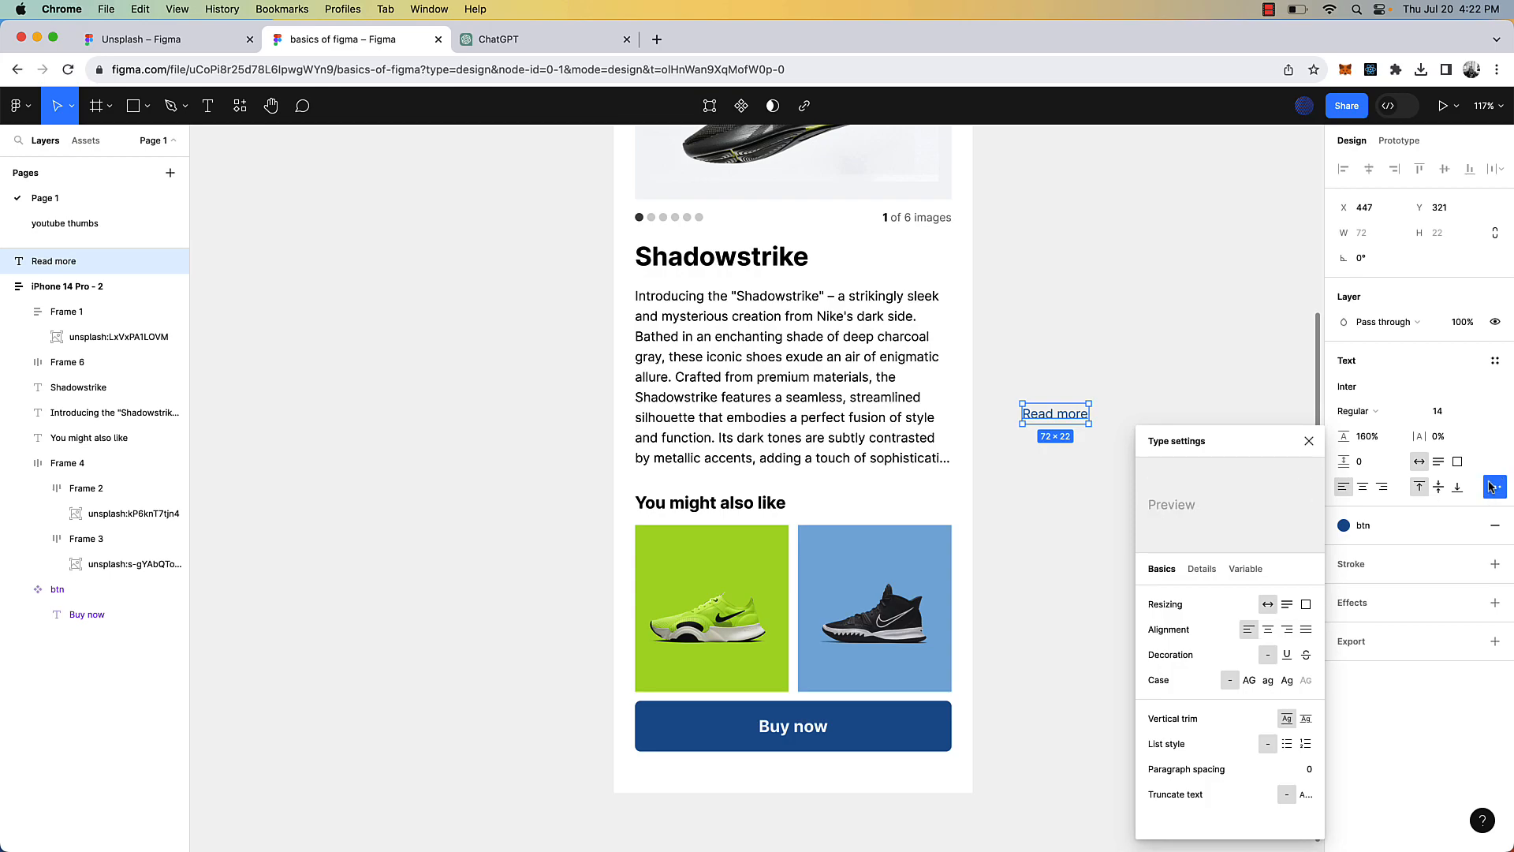
click(1287, 661)
click(1017, 485)
click(1079, 419)
click(1455, 417)
text(12)
key(Return)
click(1118, 477)
- Move the "Read more" link into the phone frame, between the description paragraph and the "You might also like" heading
drag(1061, 413, 771, 491)
click(1244, 515)
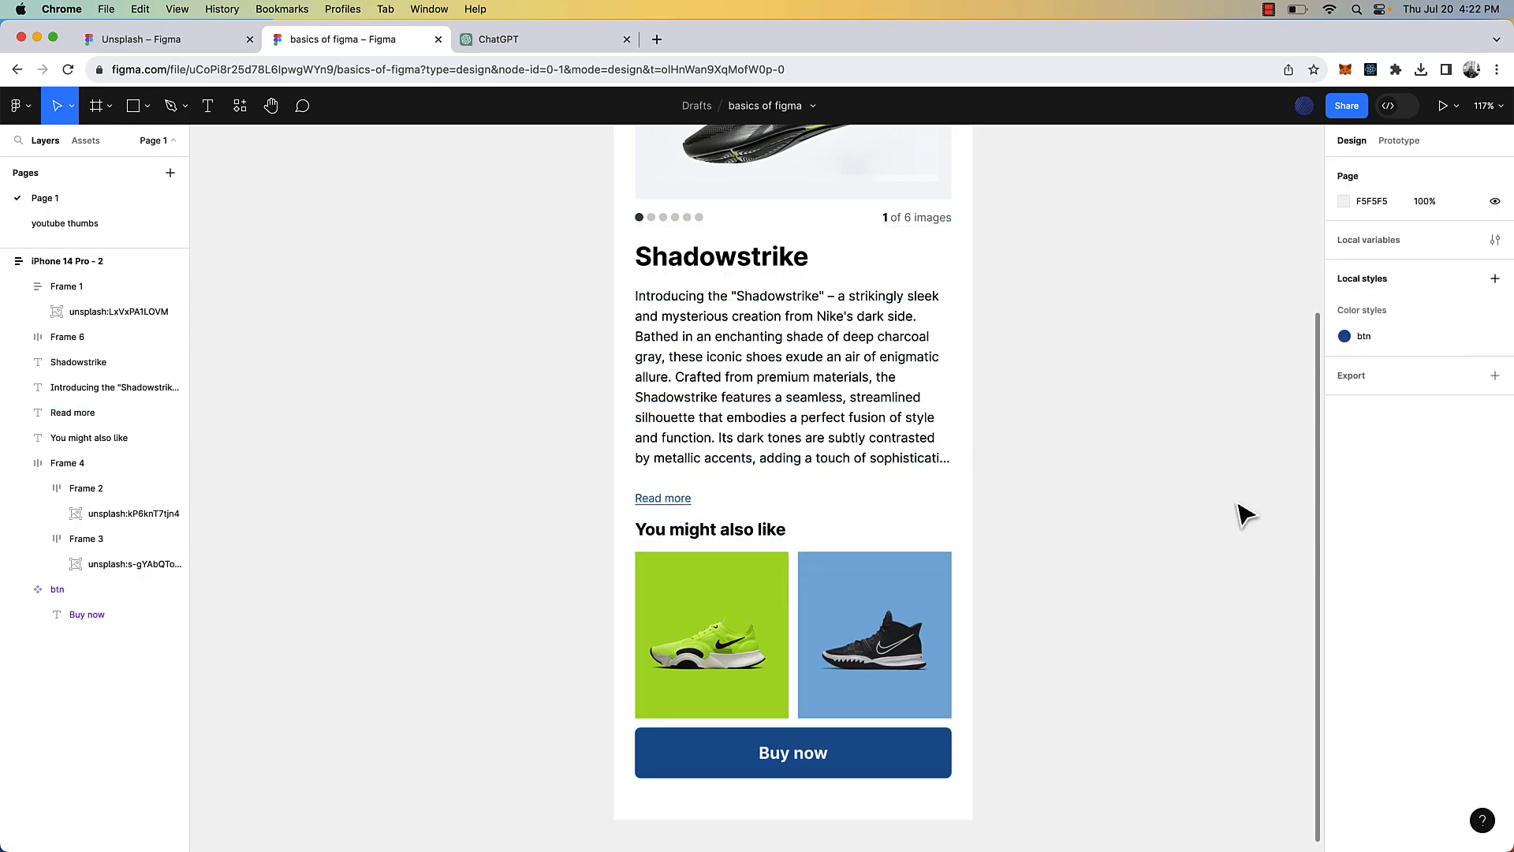
click(660, 498)
scroll(661, 502, up, 3)
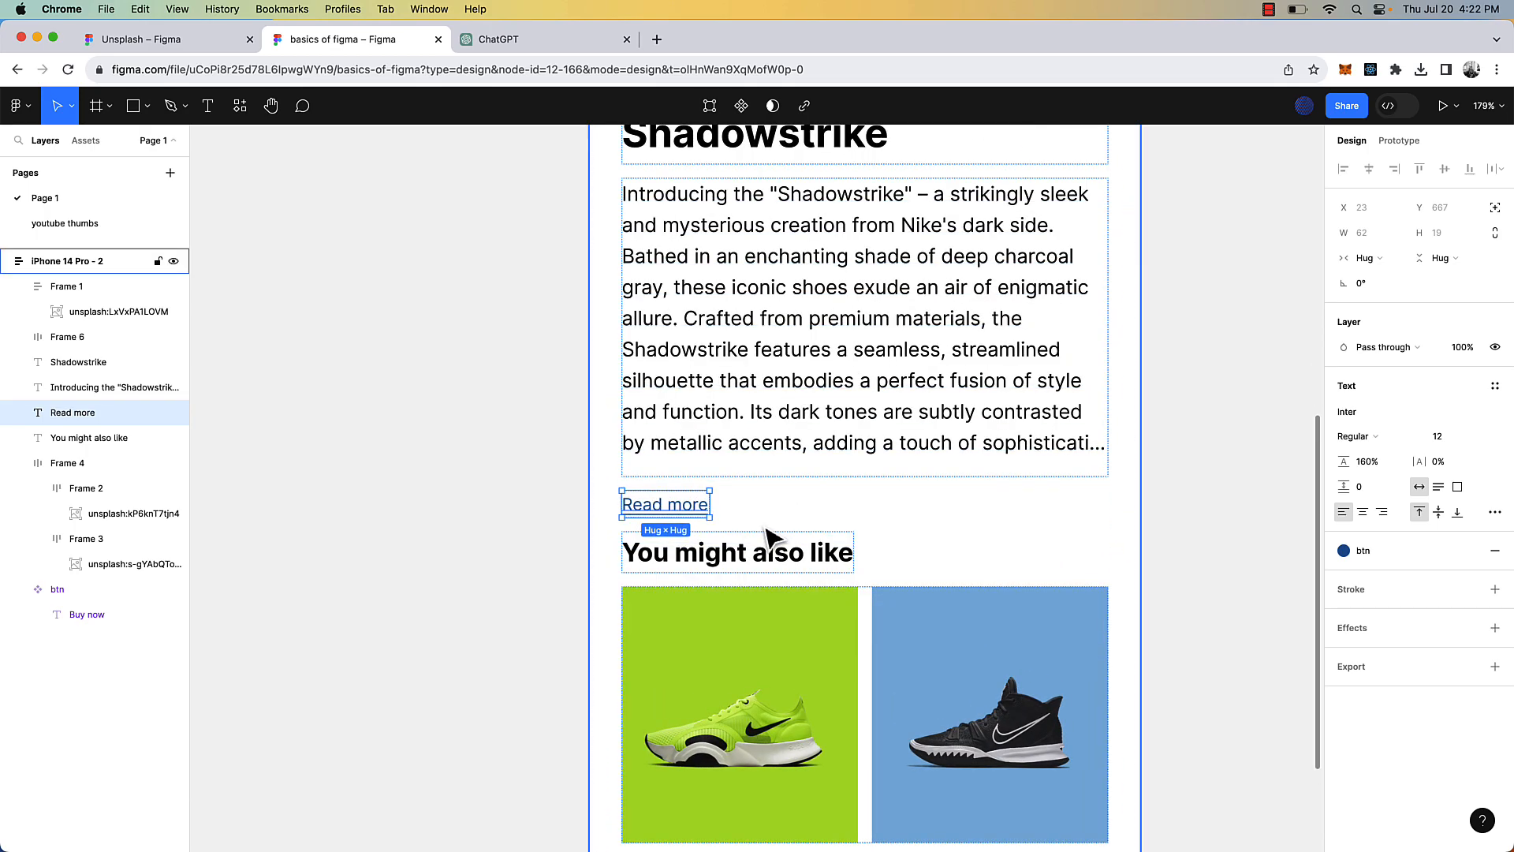
scroll(685, 509, up, 1)
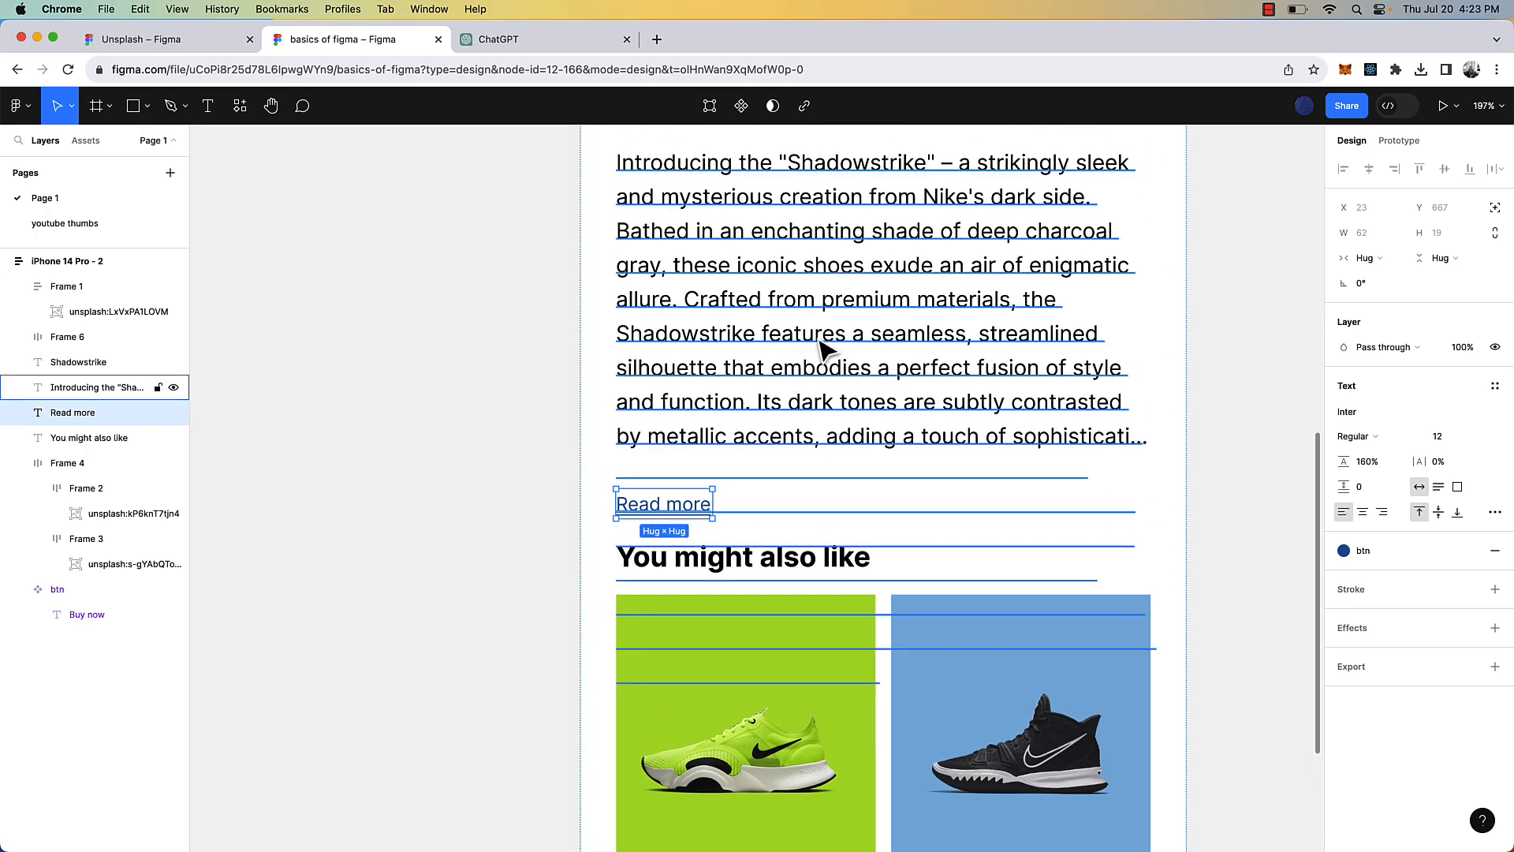
- Wrap the description paragraph and "Read more" link in a vertical auto layout frame with 0 spacing between items
click(820, 356)
shift+click(682, 505)
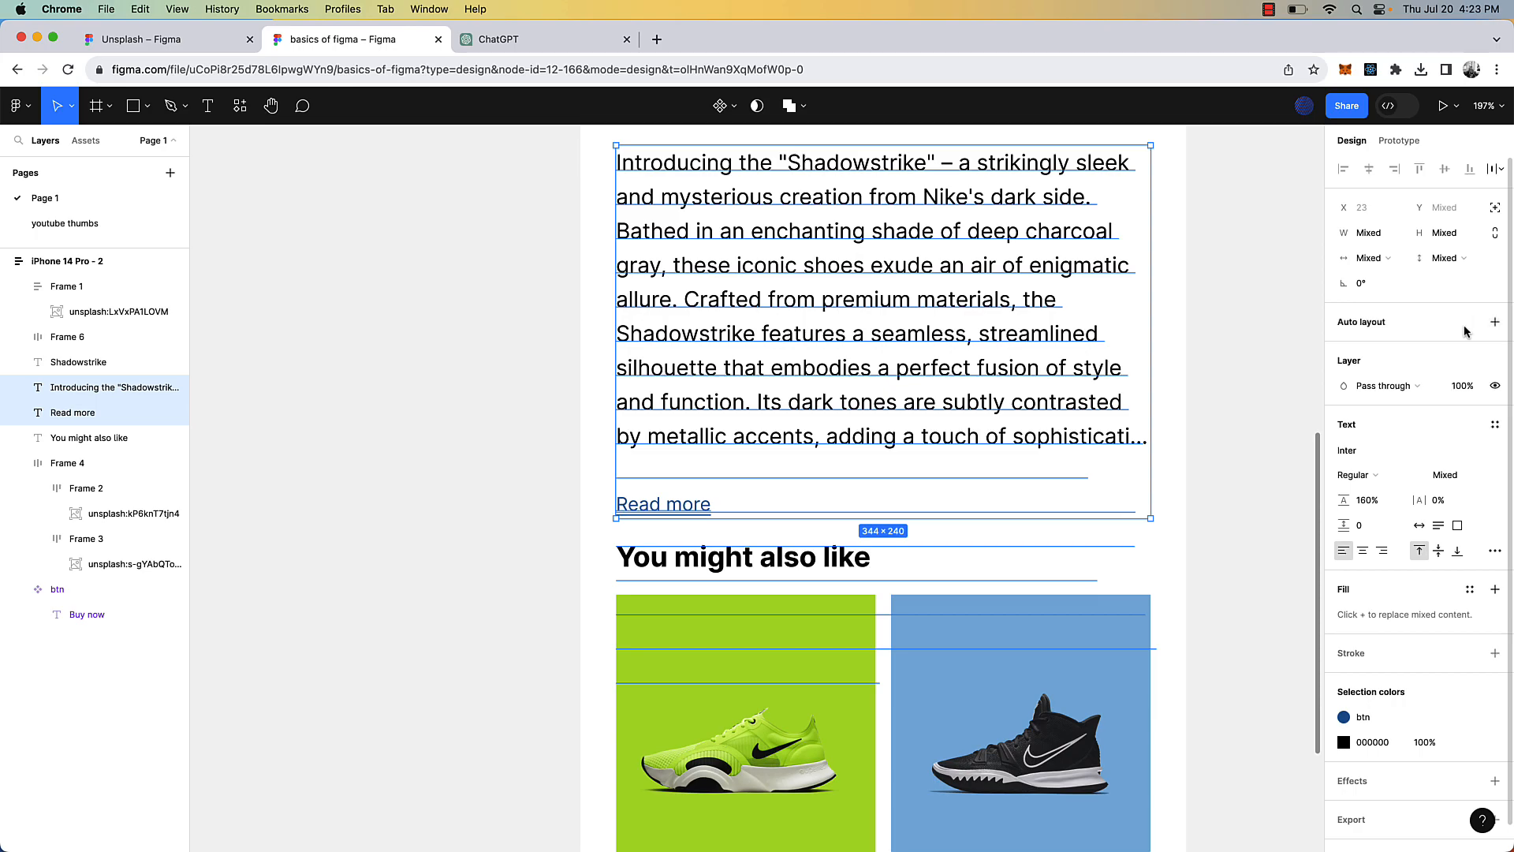
click(1494, 324)
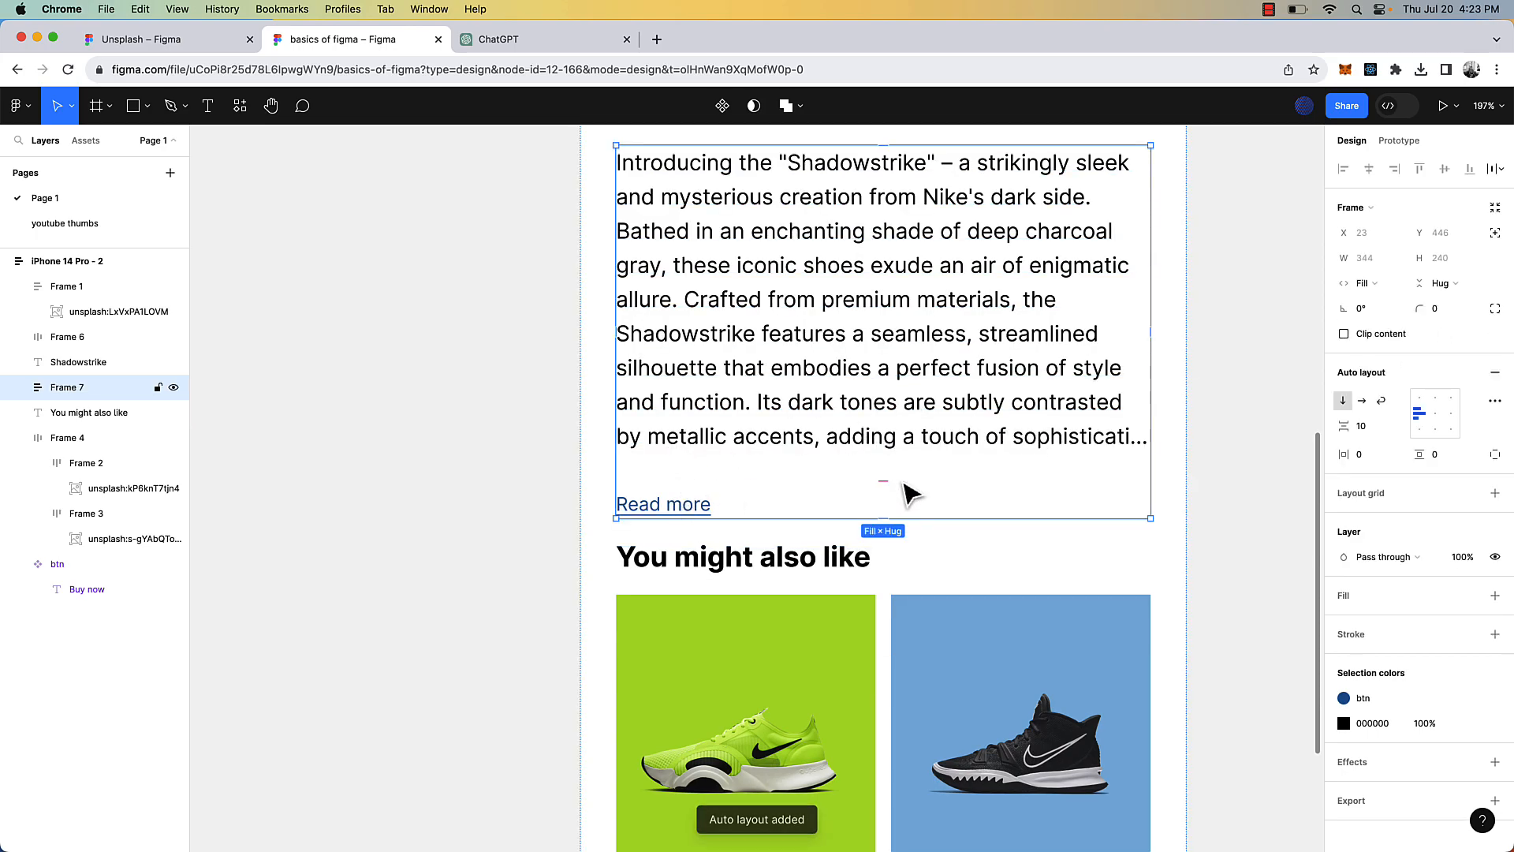
drag(880, 478, 880, 476)
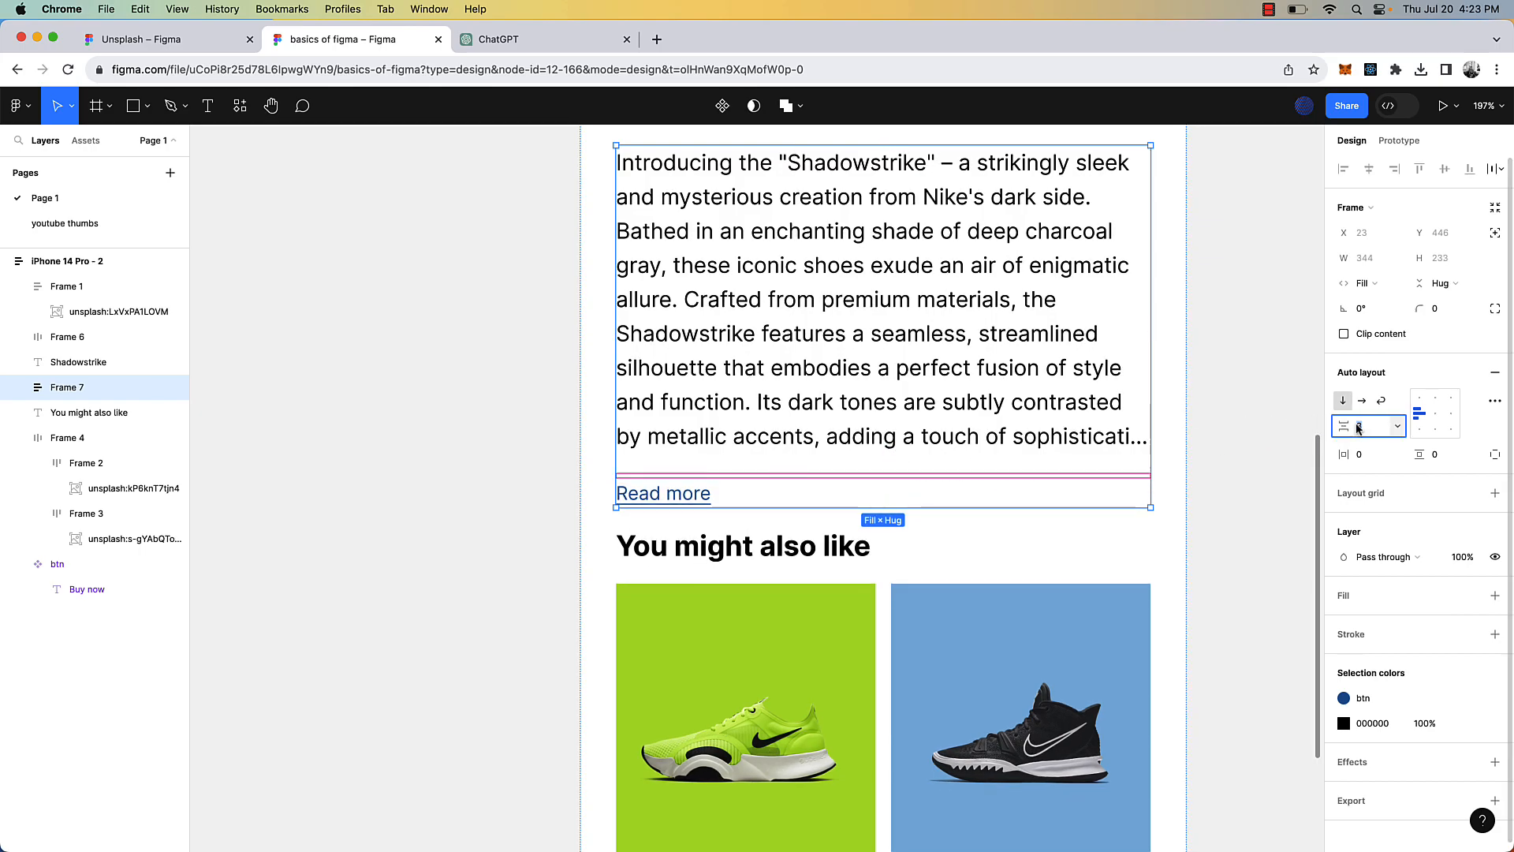
text(0)
key(Return)
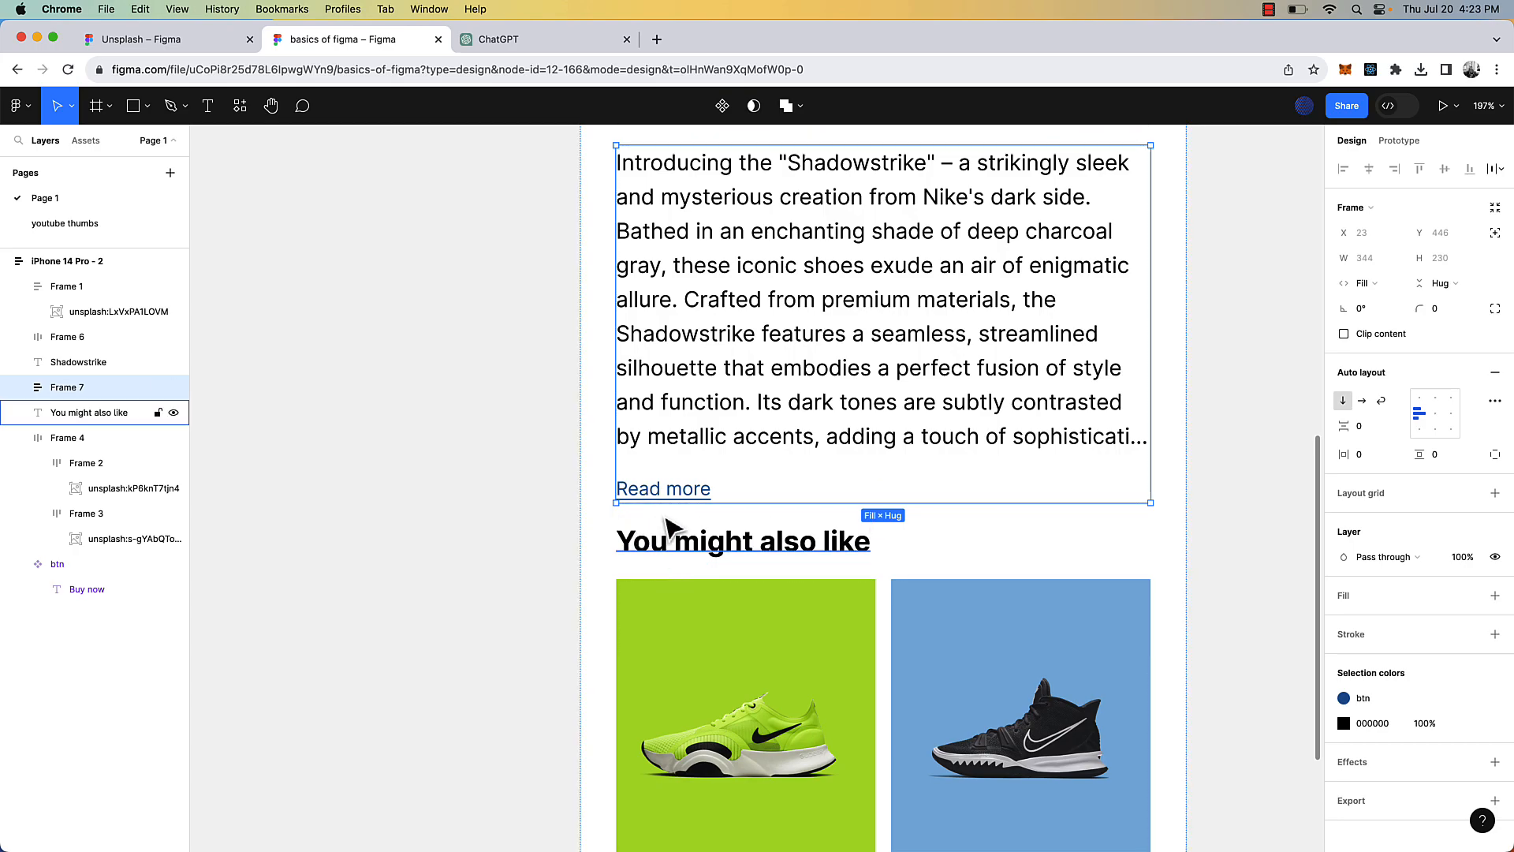
- Give the auto layout frame around the description and "Read more" link a bottom padding of 10
scroll(661, 517, down, 5)
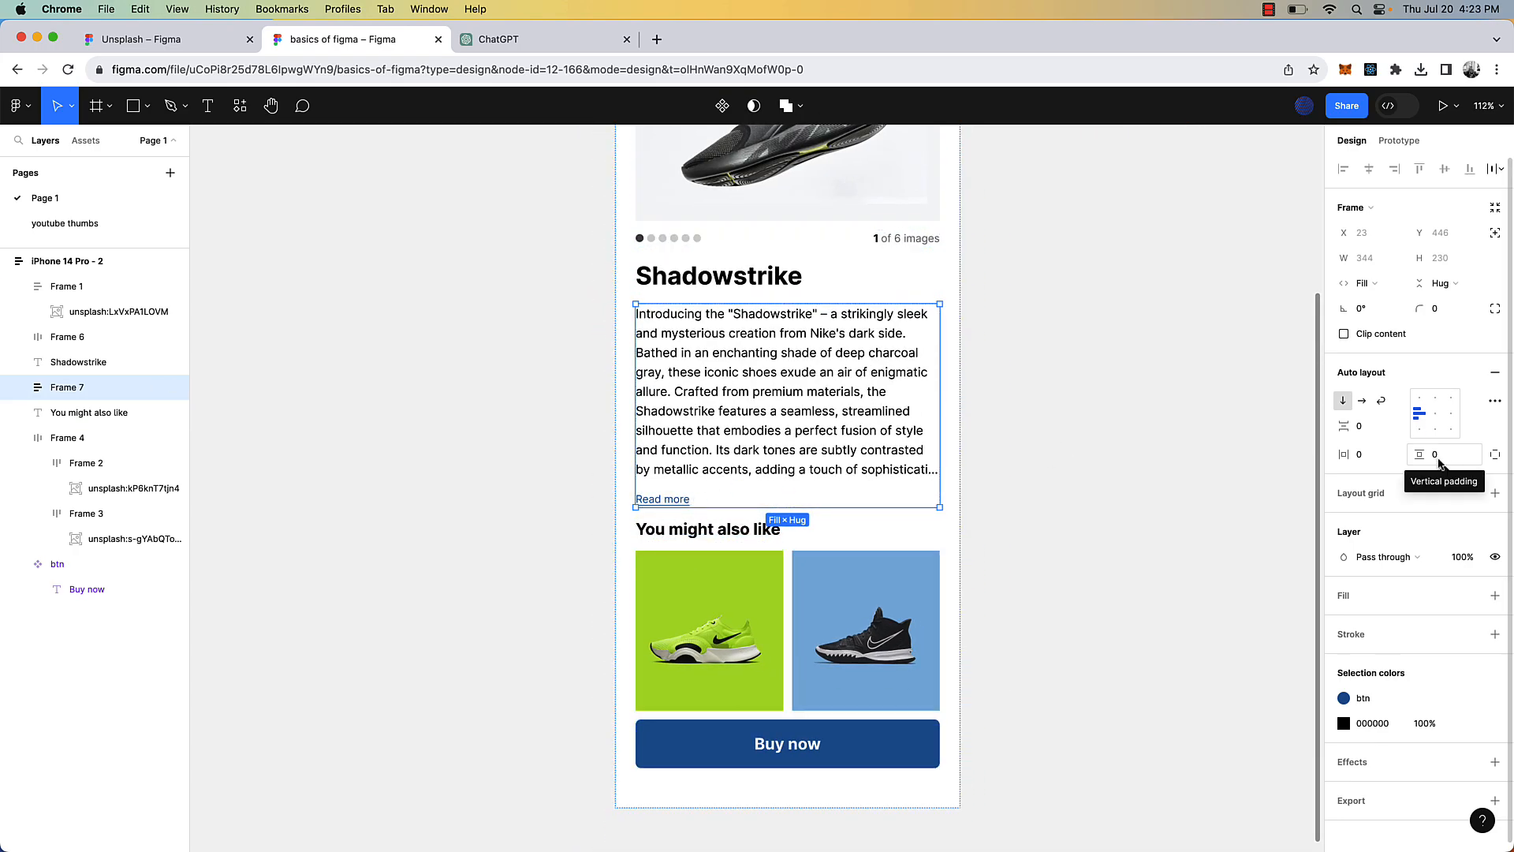
click(1492, 456)
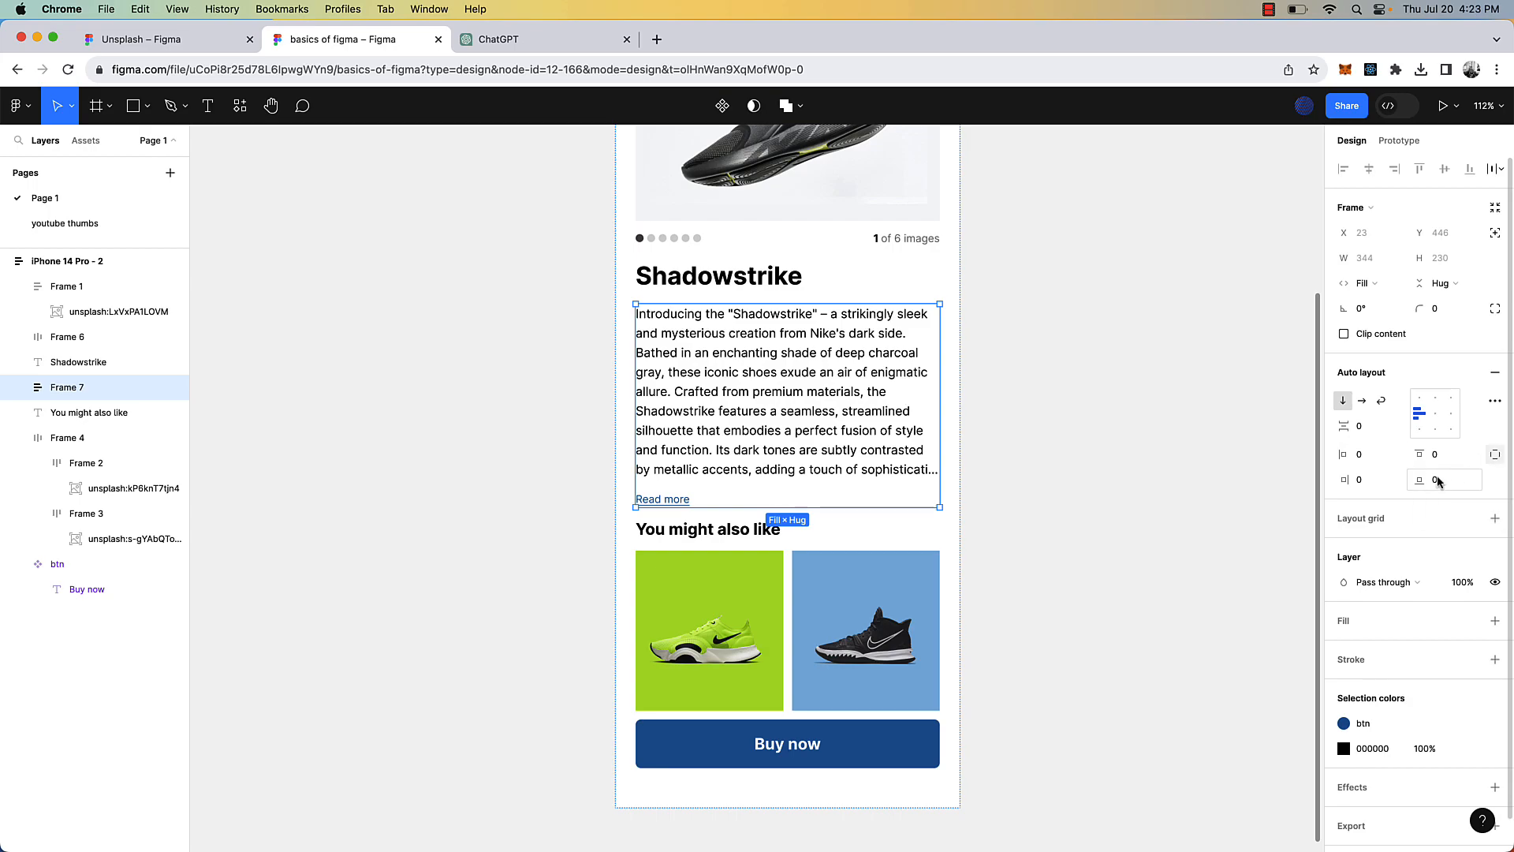
text(10)
key(Return)
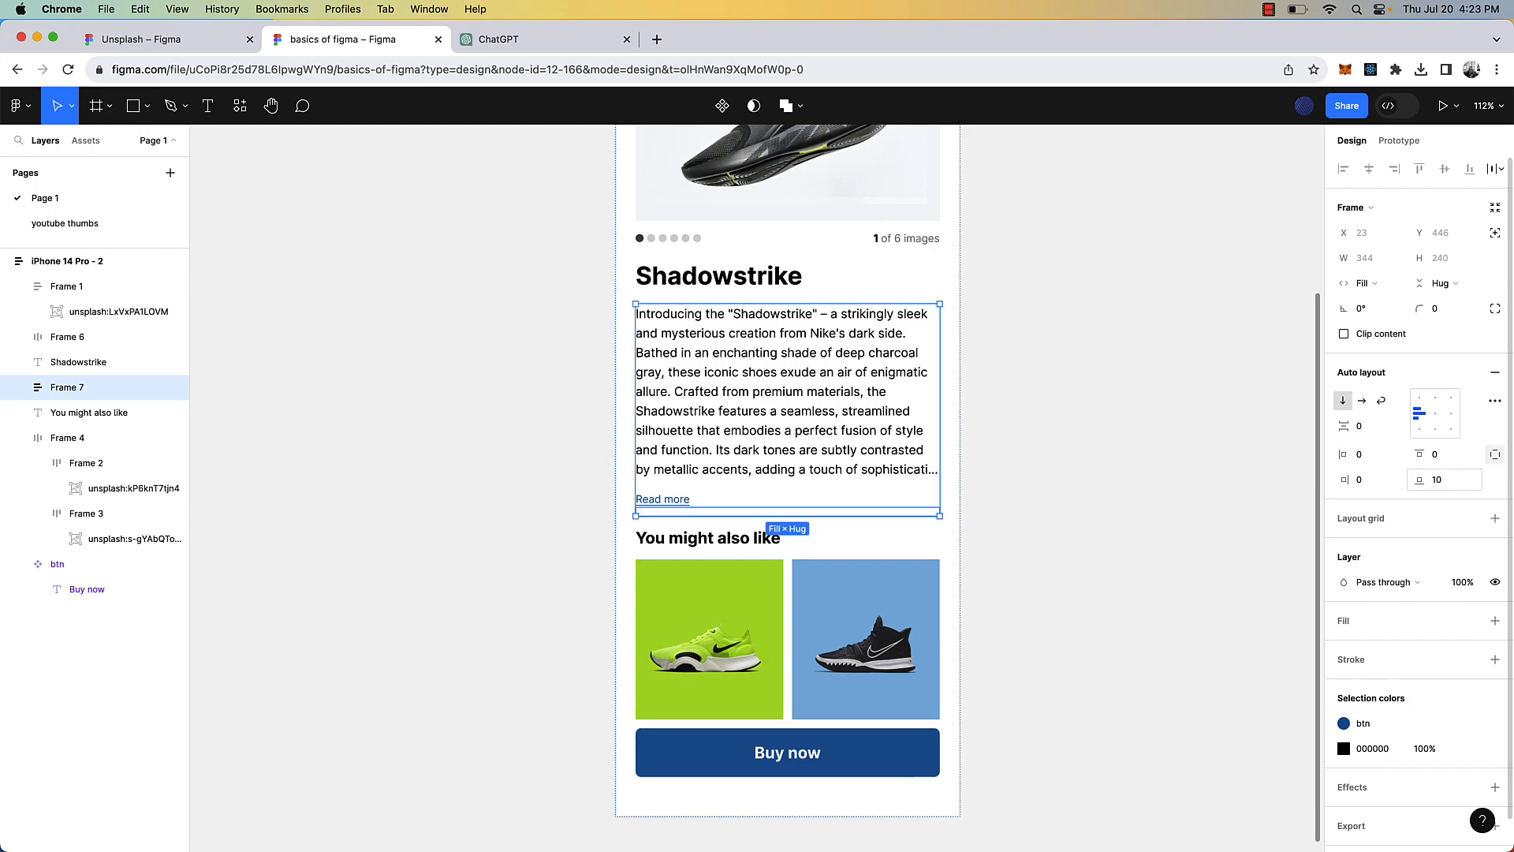
click(1008, 573)
scroll(1008, 573, down, 5)
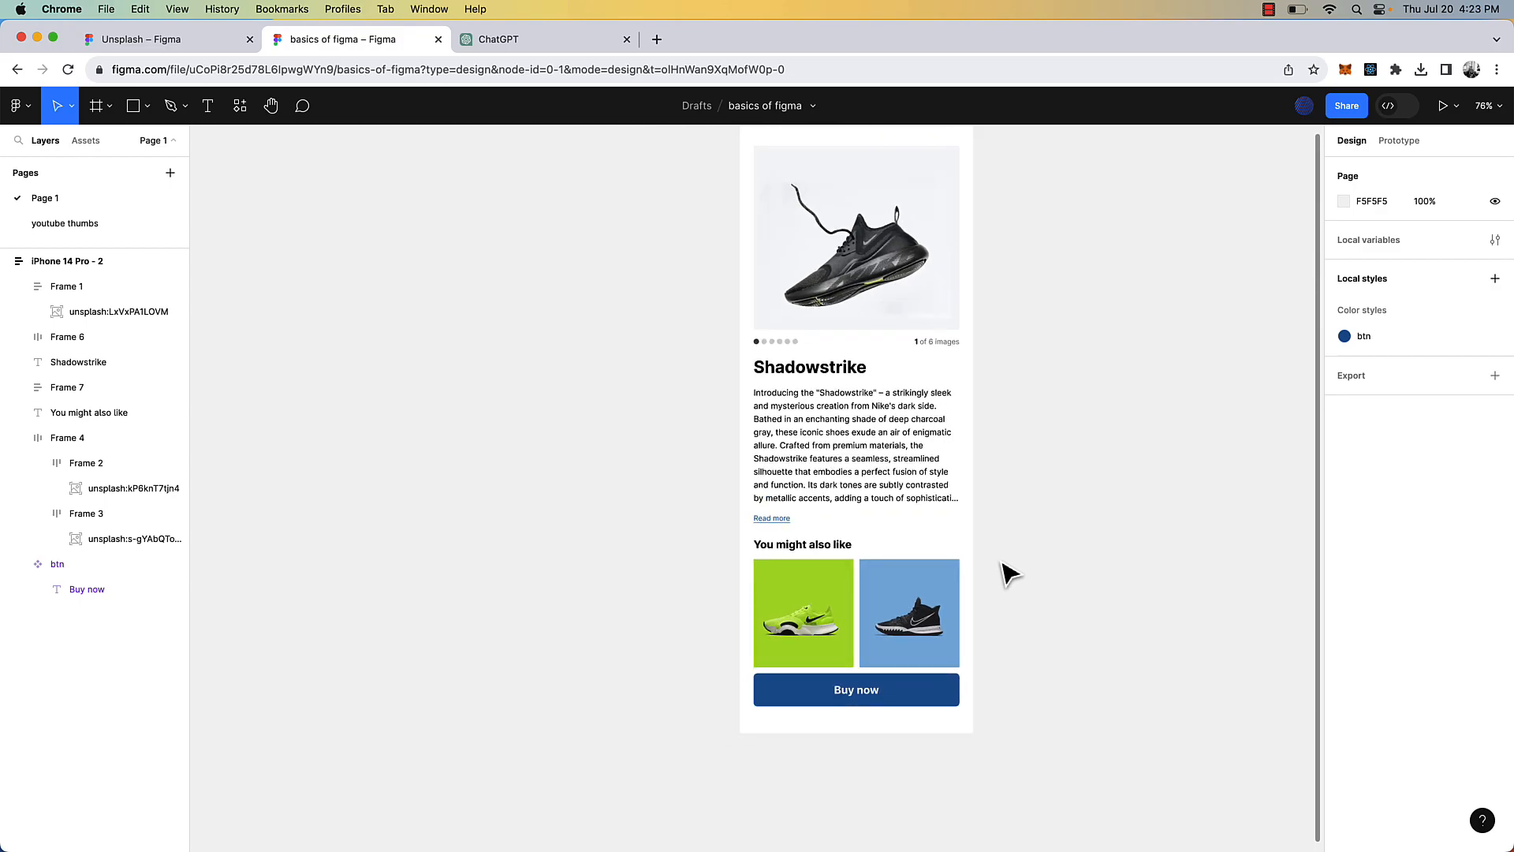
scroll(936, 585, down, 2)
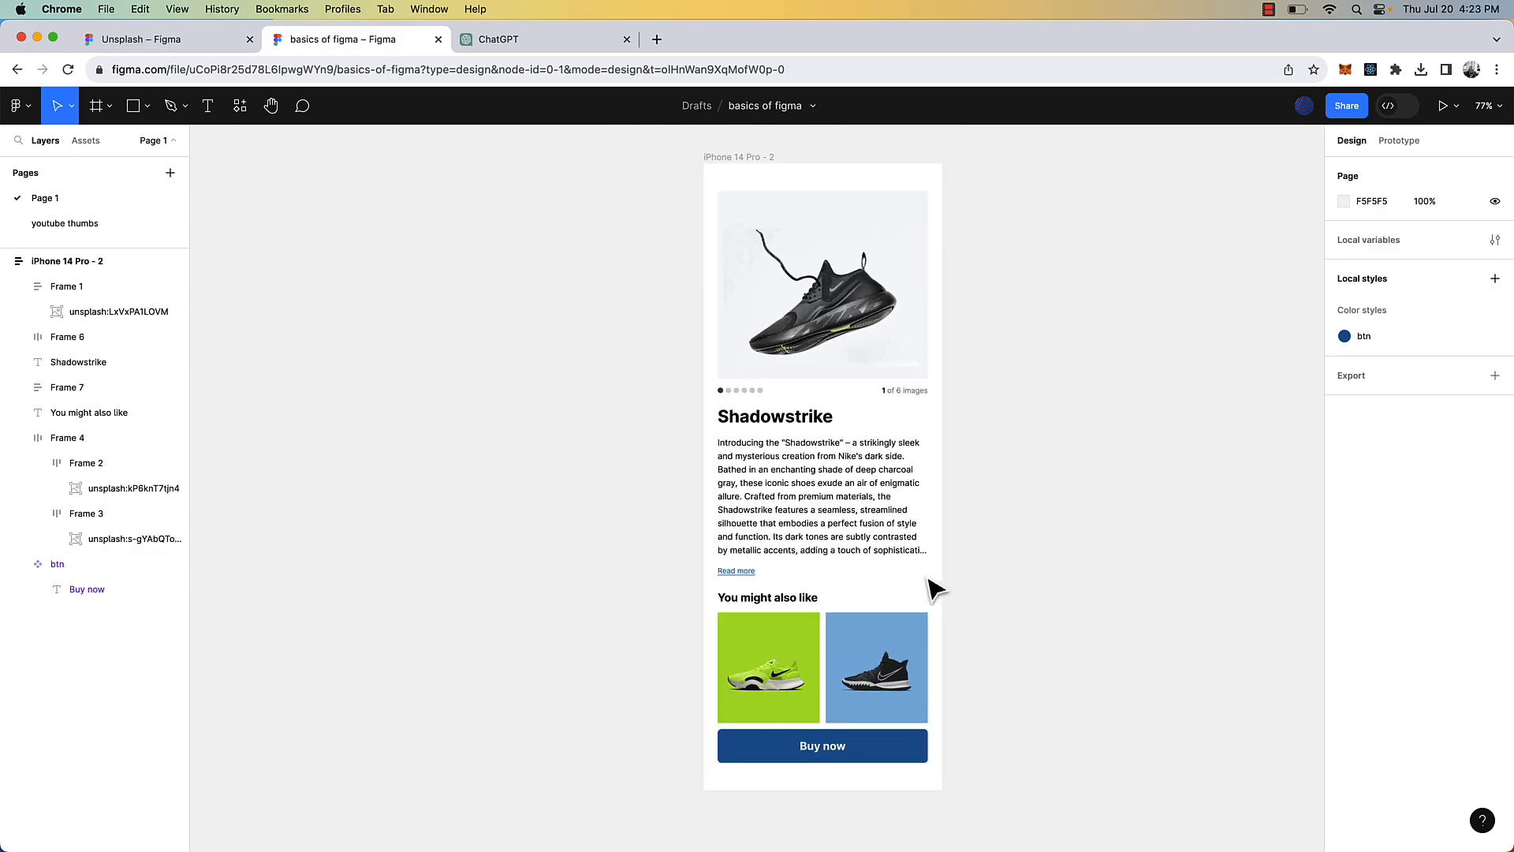
- Move the "Buy now" button between the "Shadowstrike" title and the description, and reduce its height to 42
click(844, 739)
drag(844, 741, 858, 445)
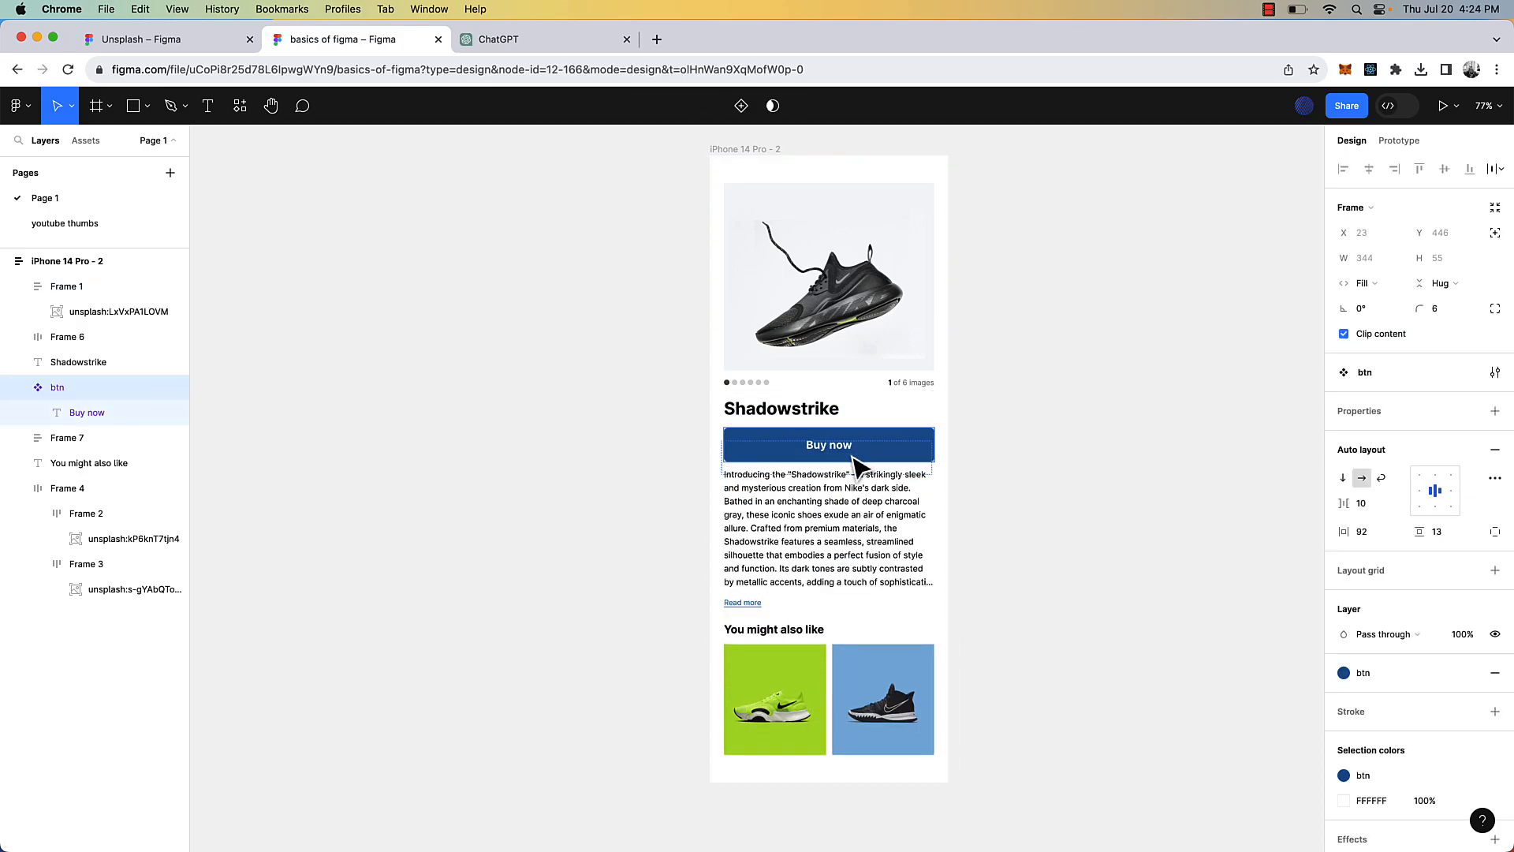
click(1044, 430)
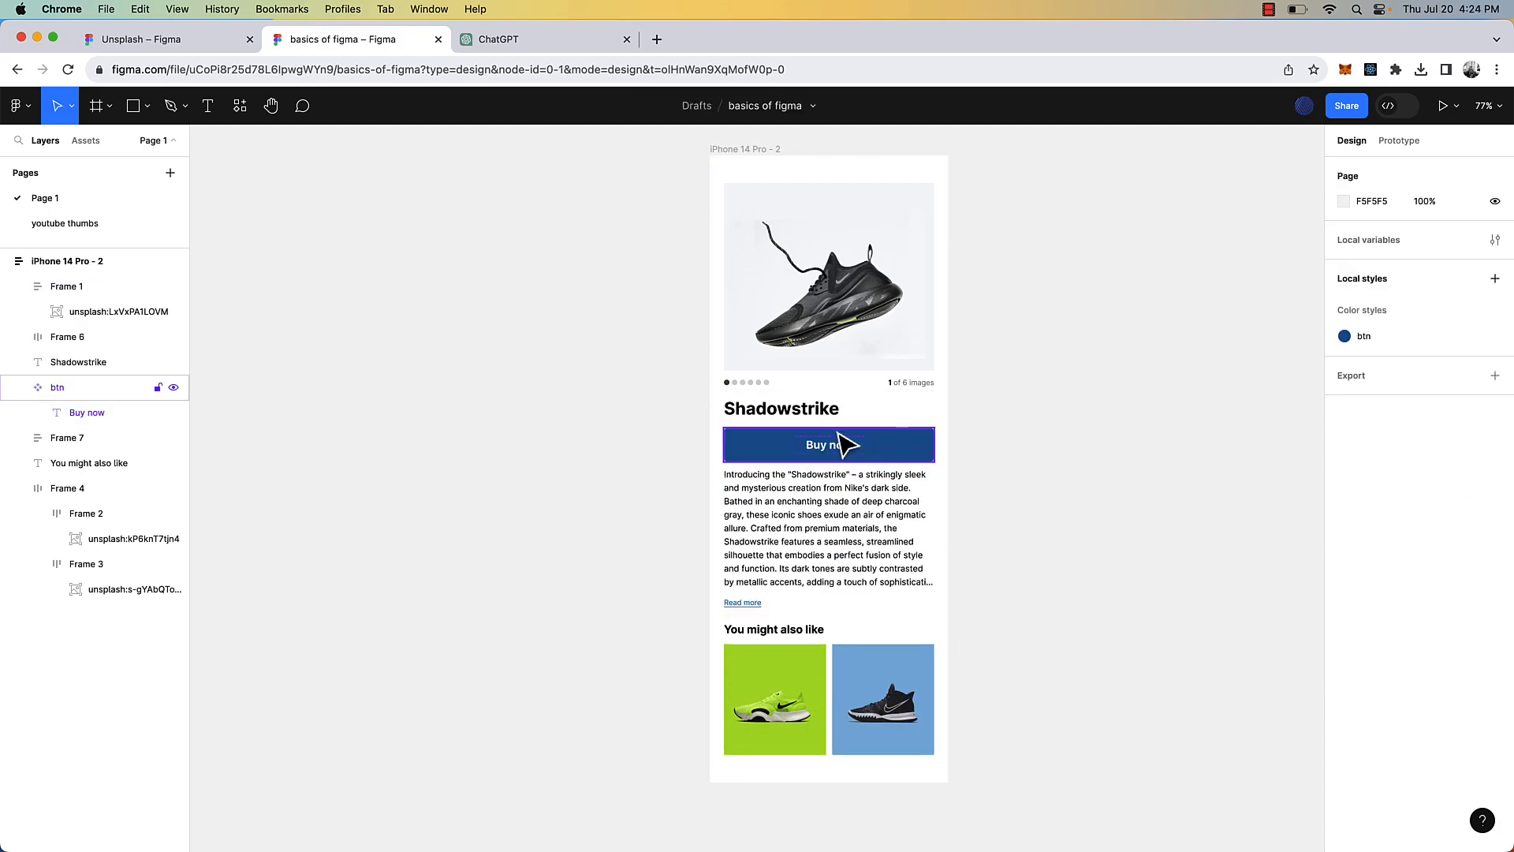
click(891, 460)
drag(864, 462, 864, 454)
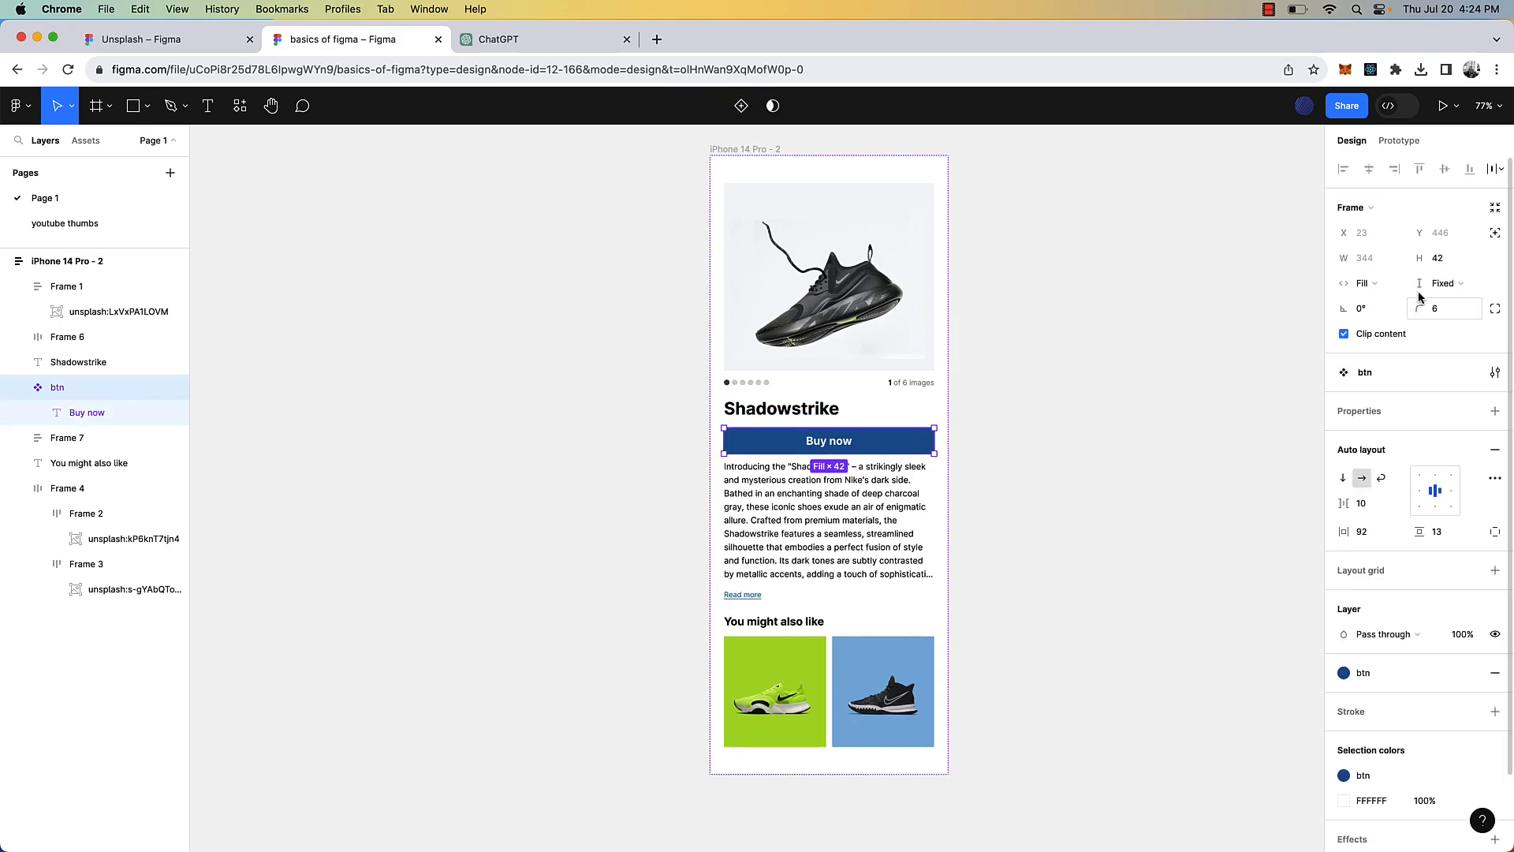
click(1167, 372)
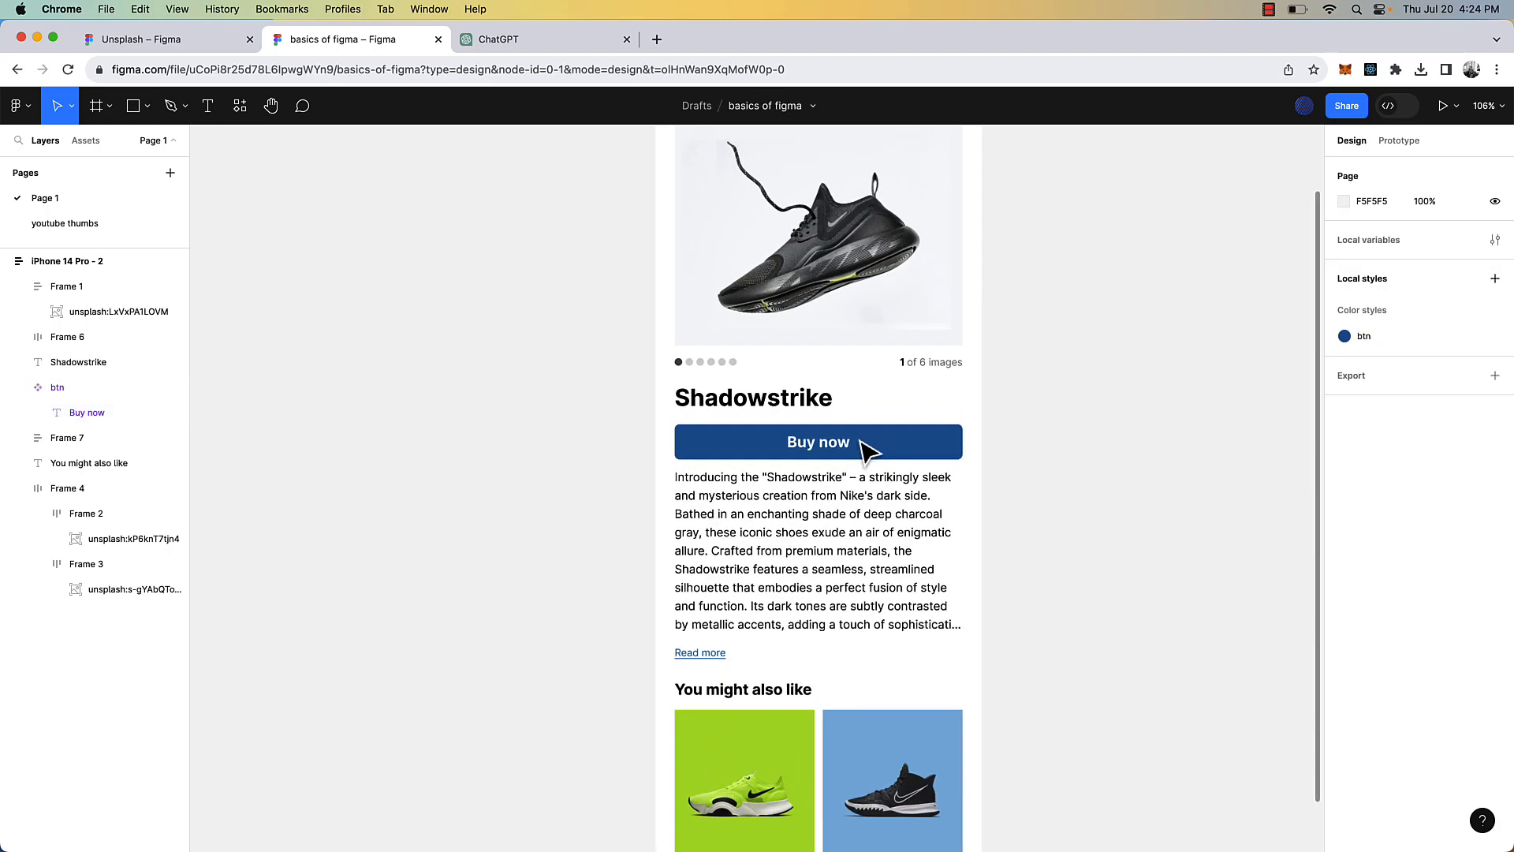
- Give the auto layout frame around the description and "Read more" link a top padding of 10
scroll(1048, 399, down, 2)
click(969, 432)
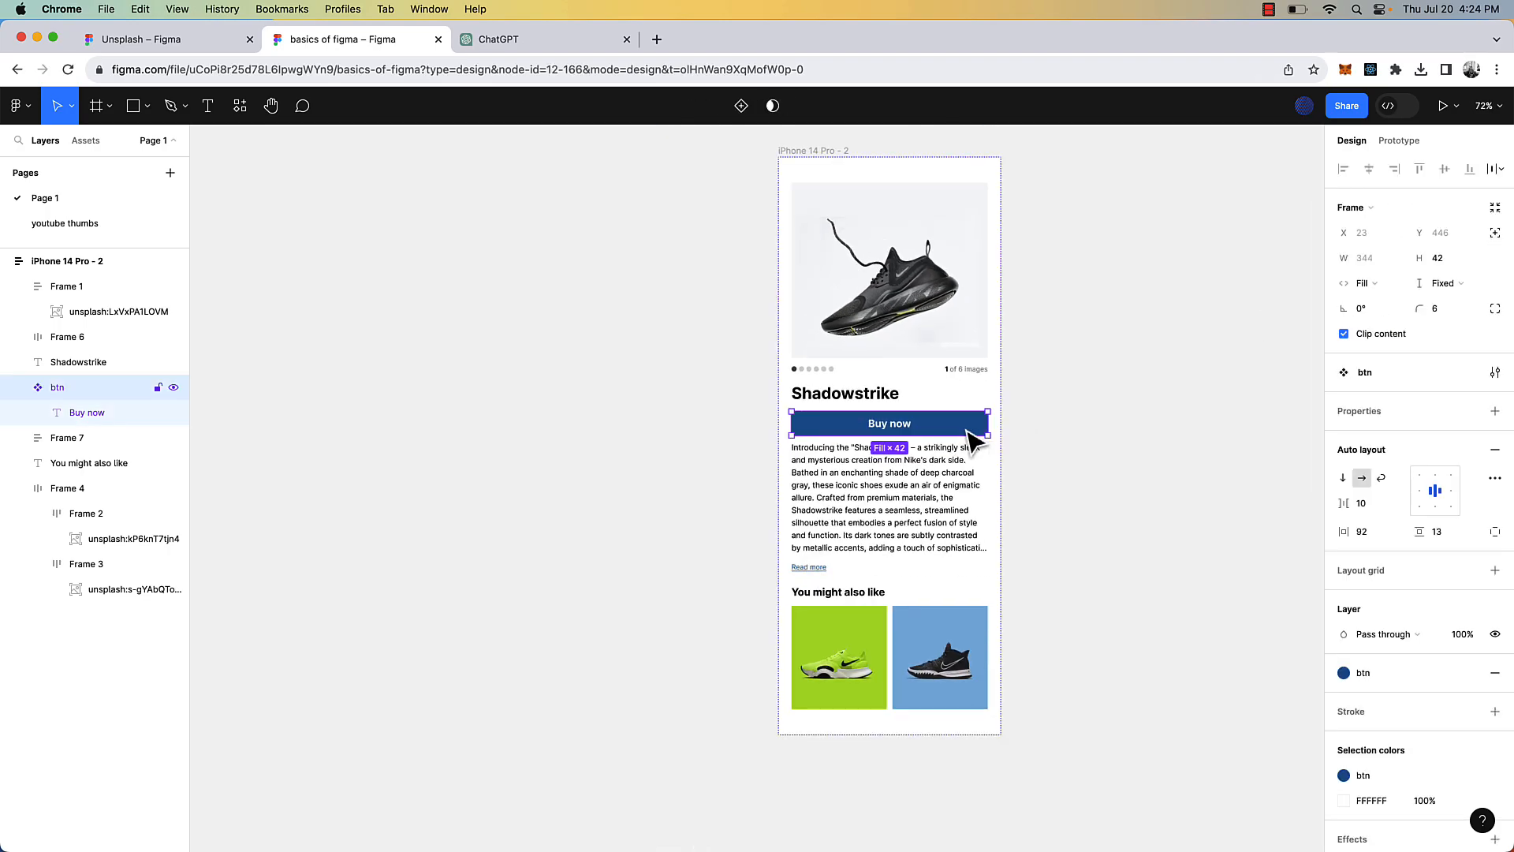
scroll(975, 440, up, 5)
mouse_move(909, 433)
mouse_down()
mouse_move(912, 338)
mouse_move(913, 439)
mouse_up()
click(1048, 433)
scroll(1092, 439, down, 6)
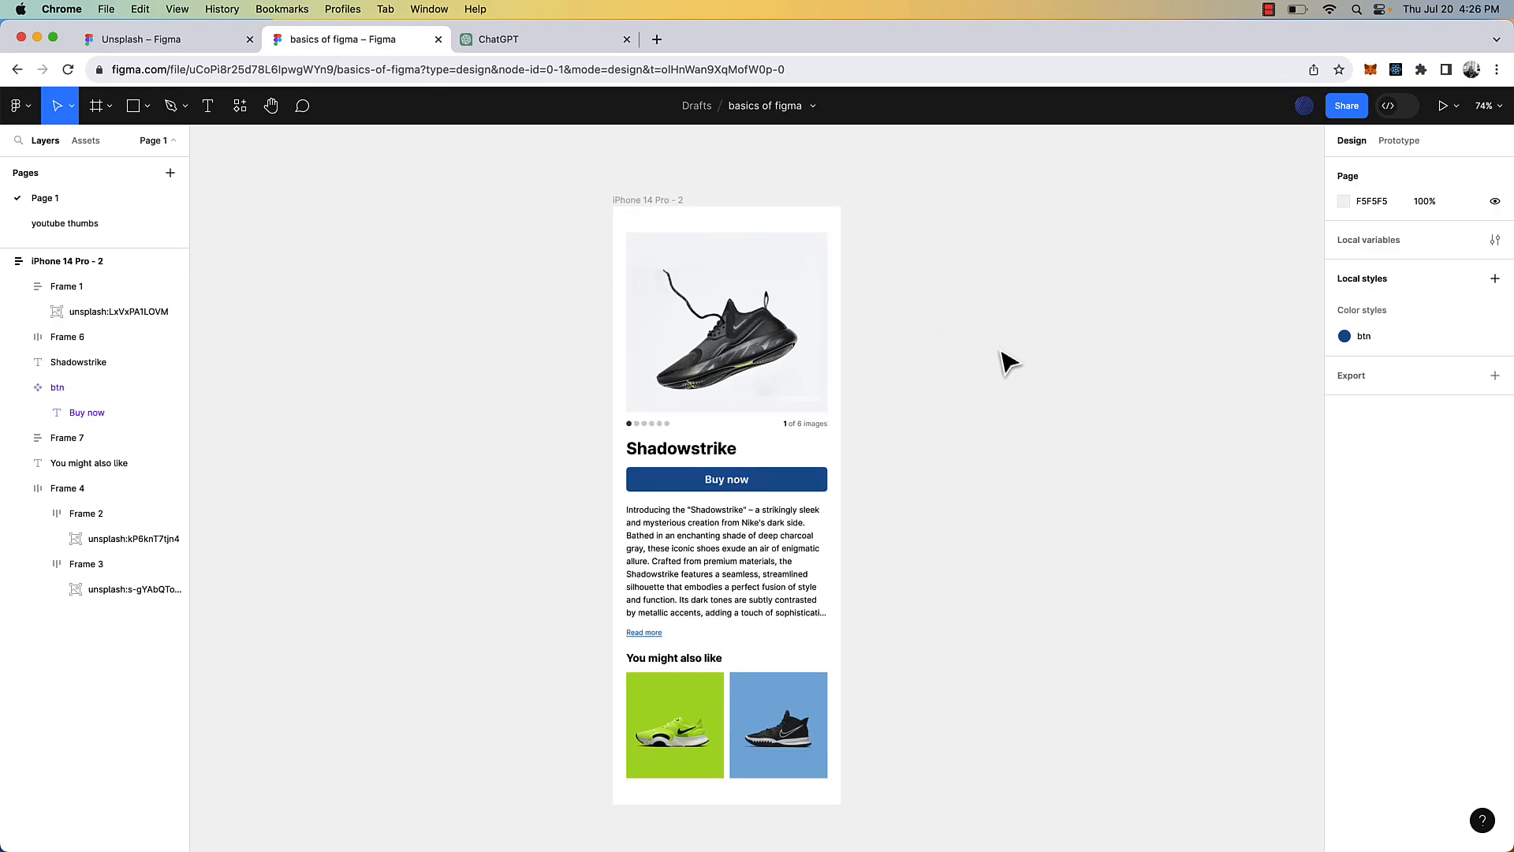
- Add an iPad Pro 12.9" preset frame and move it well to the right of the phone frame, leaving room between them
click(97, 106)
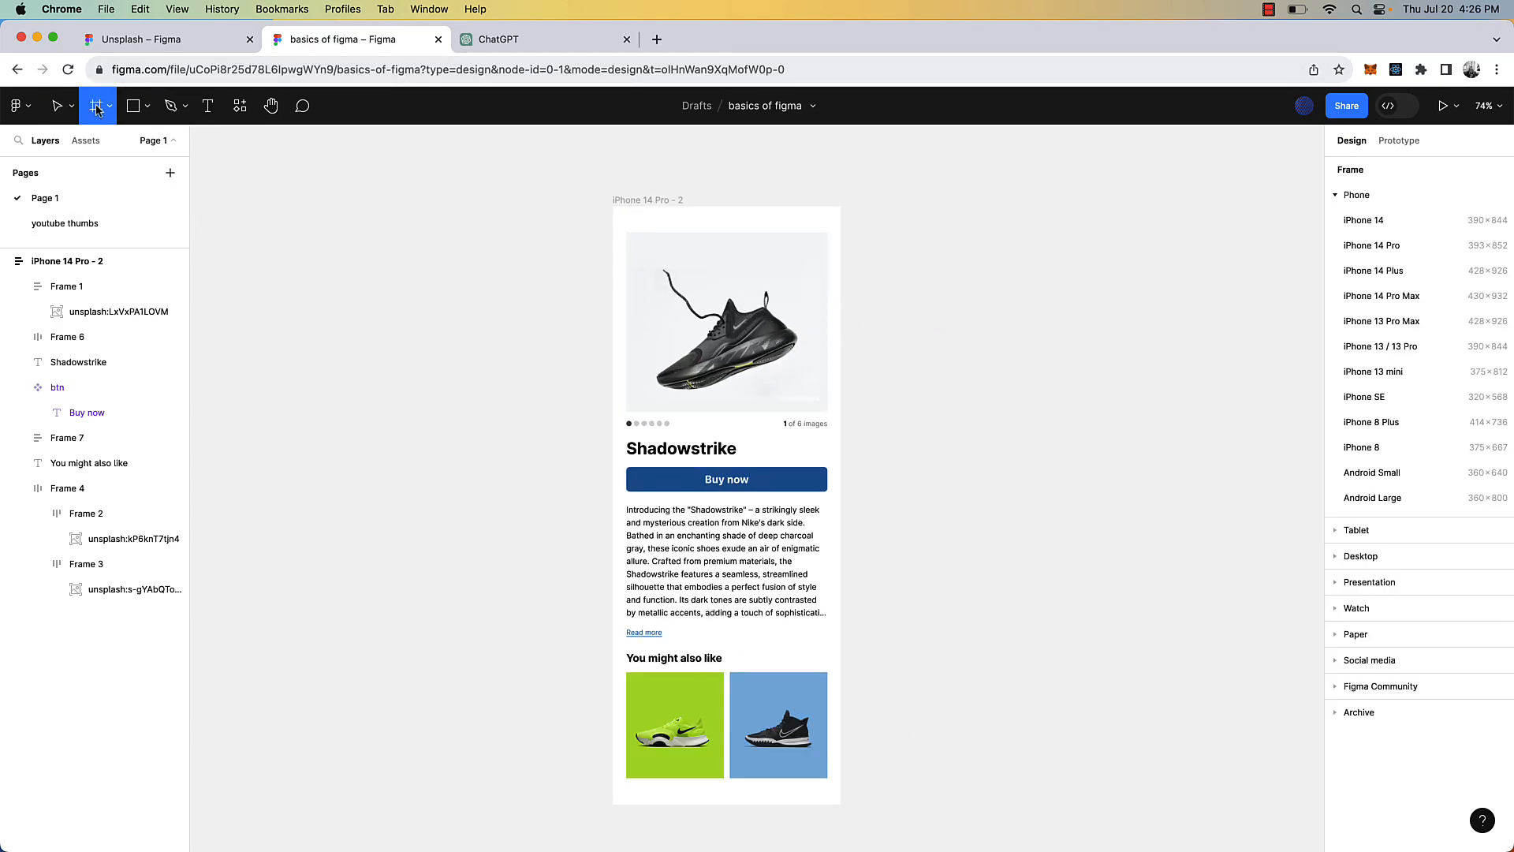
click(1357, 529)
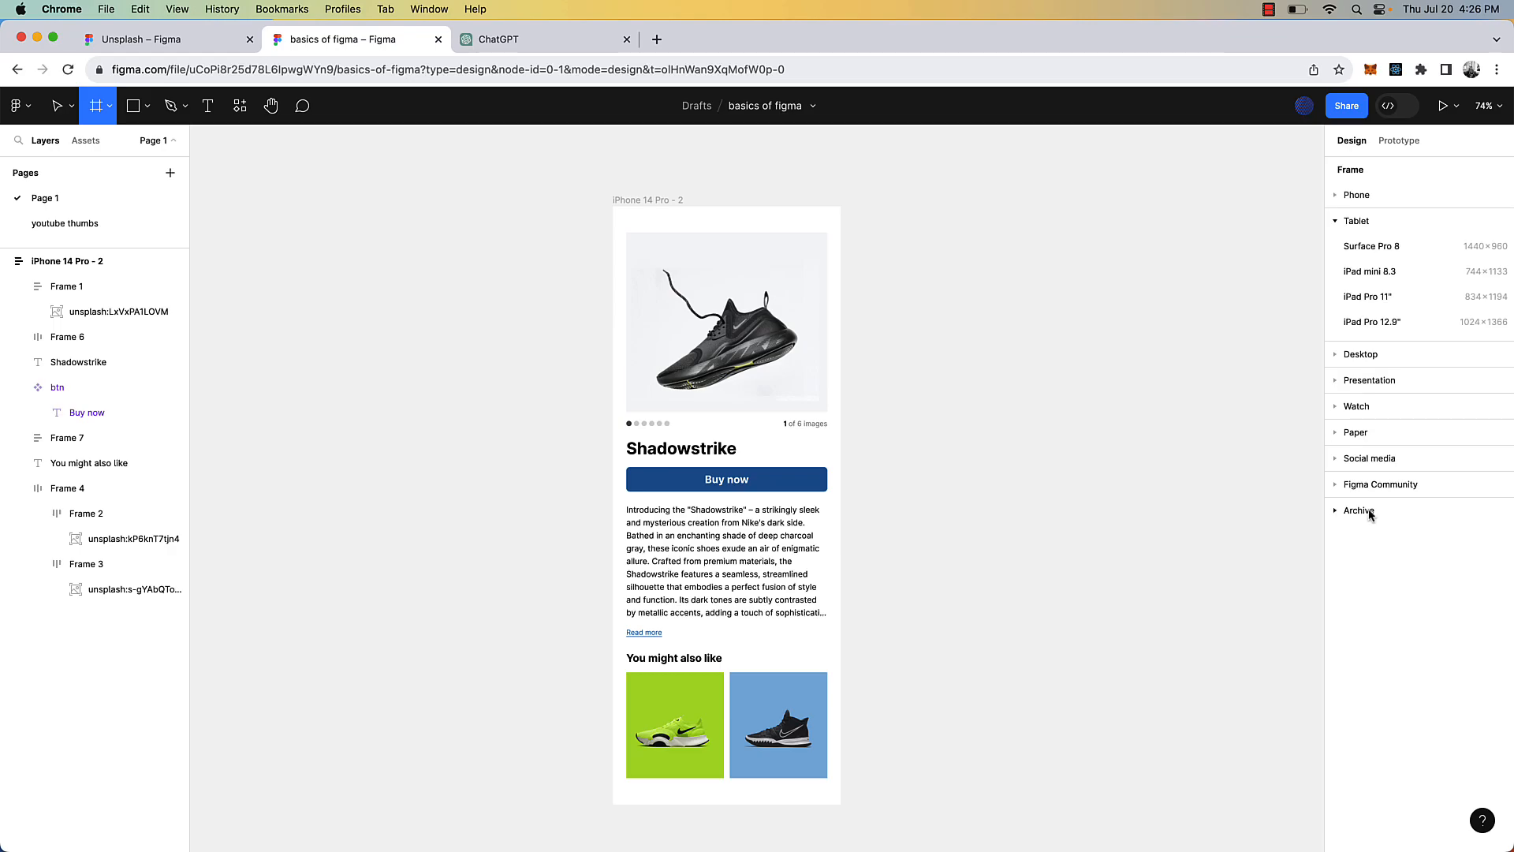
click(1395, 326)
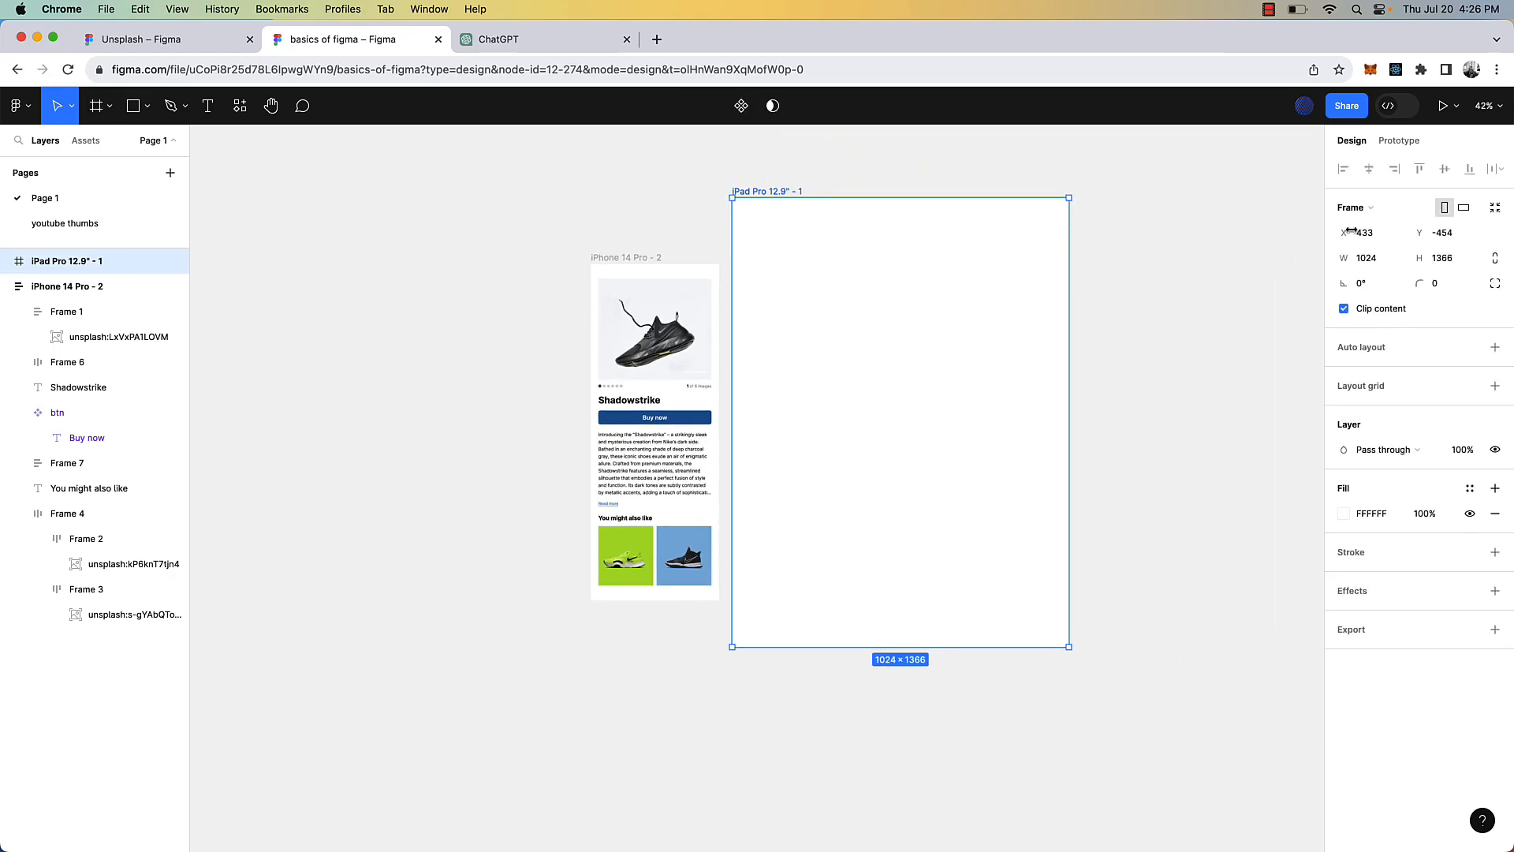
drag(776, 197, 1058, 200)
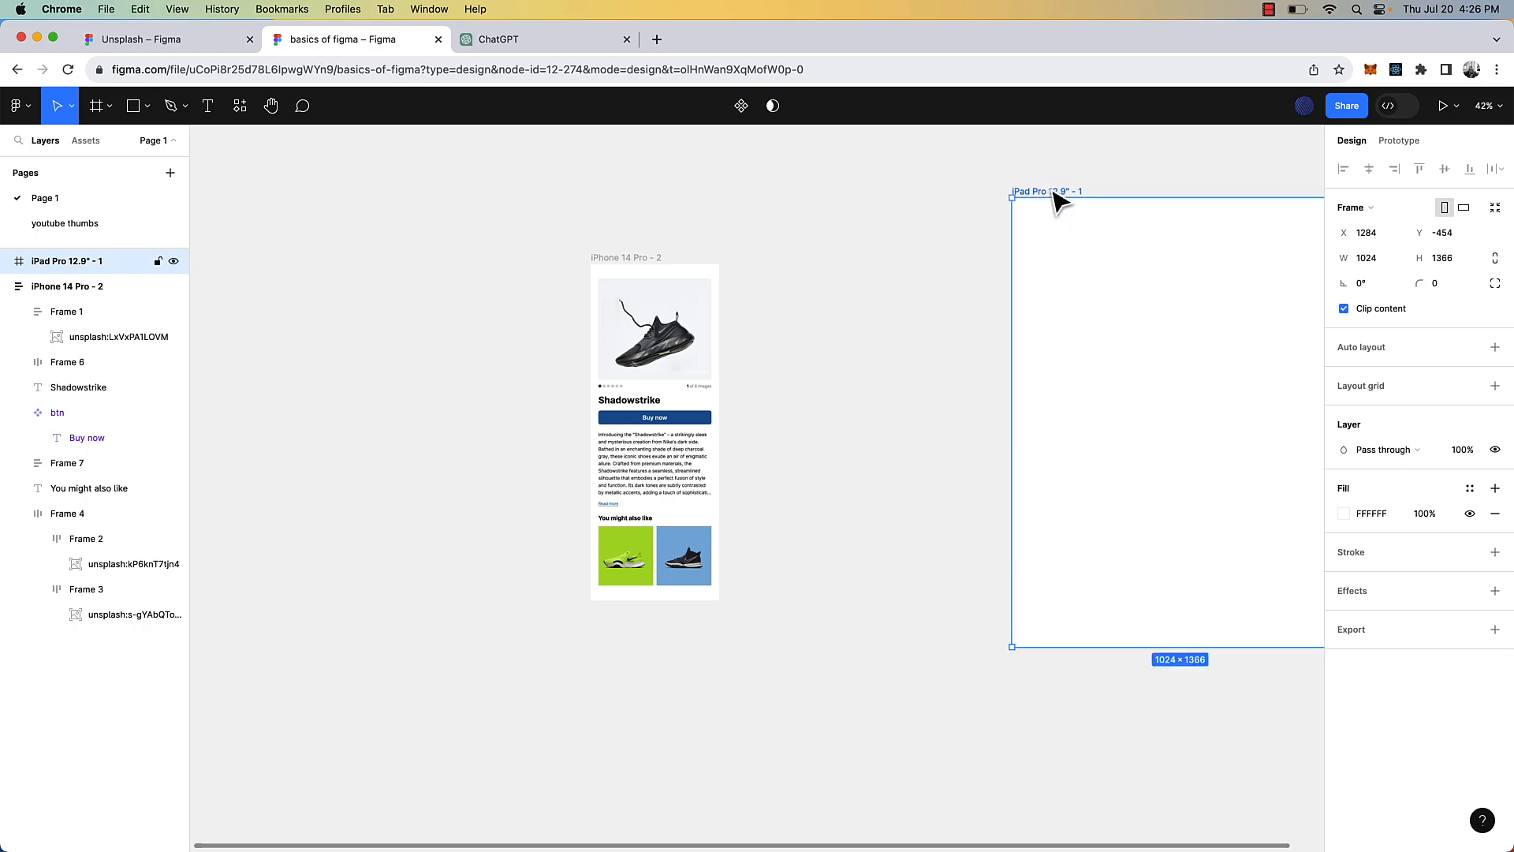
- Duplicate the phone frame beside the original and set the copy's width to the iPad frame's 1024
click(633, 260)
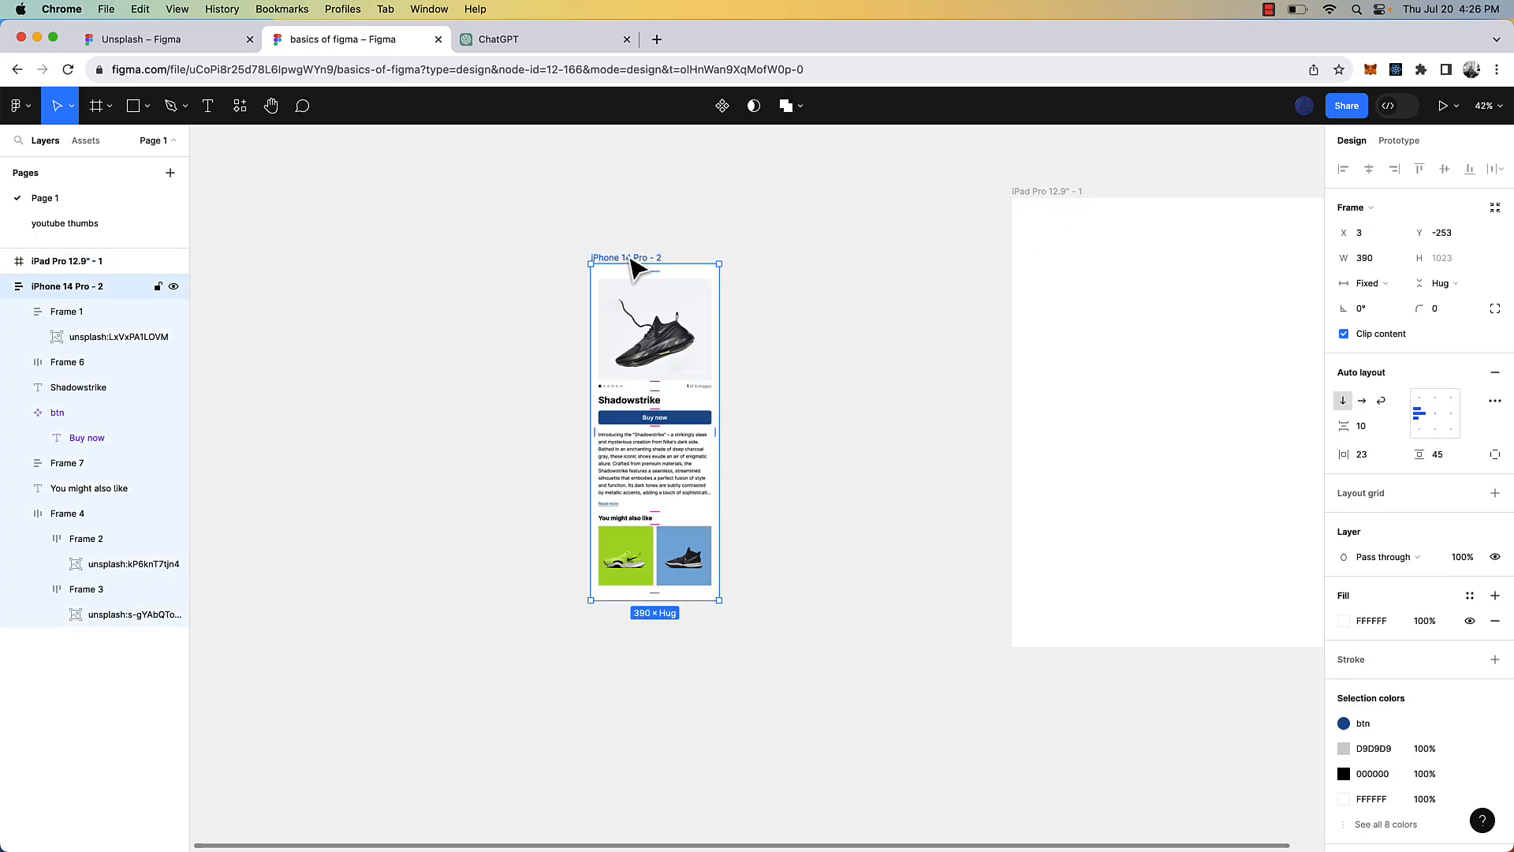
key(super+d)
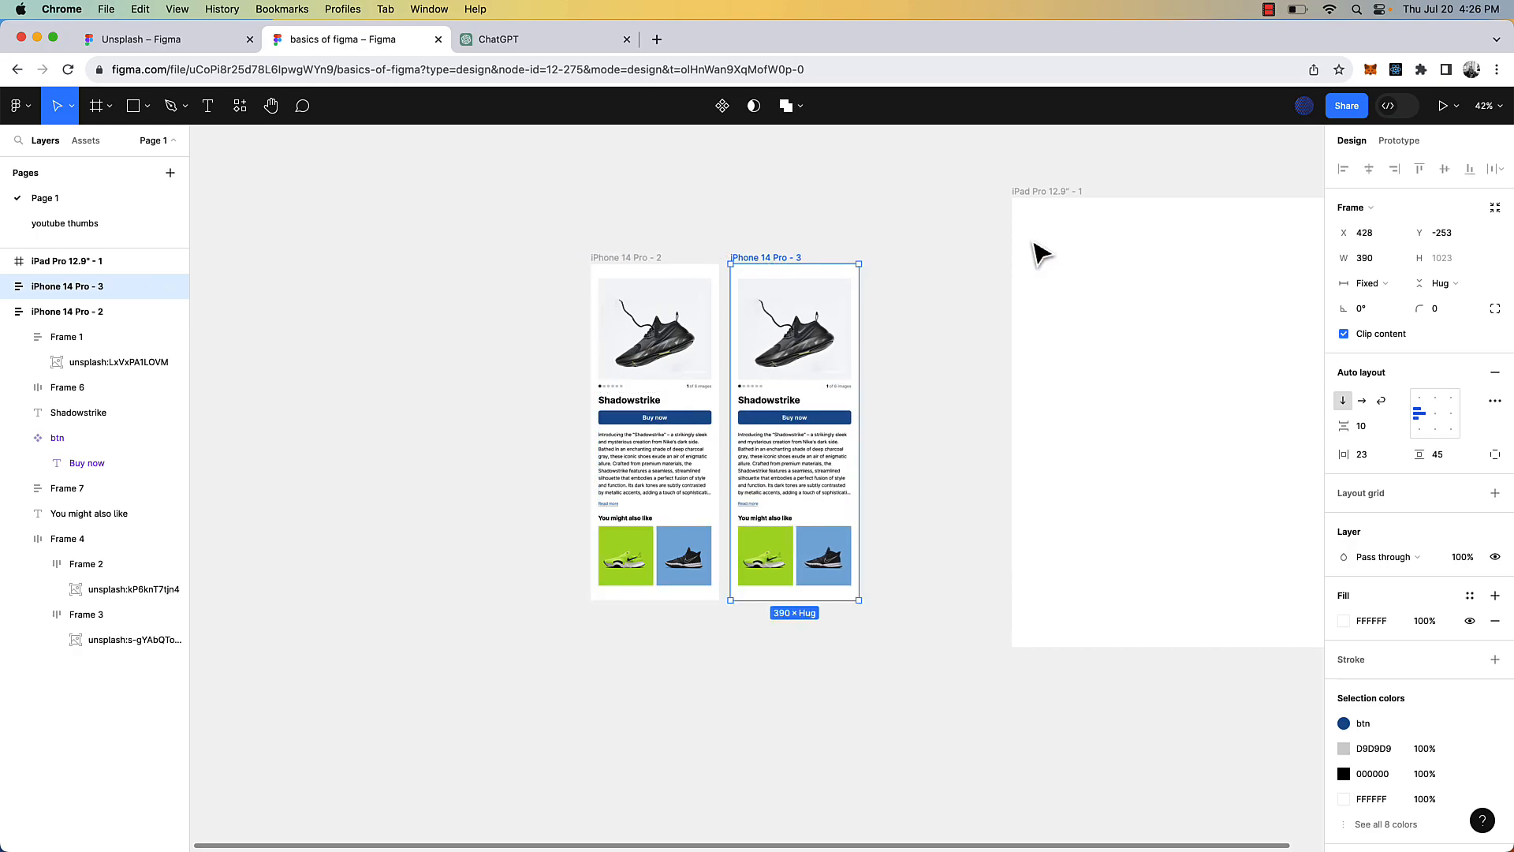
click(1029, 192)
click(1378, 260)
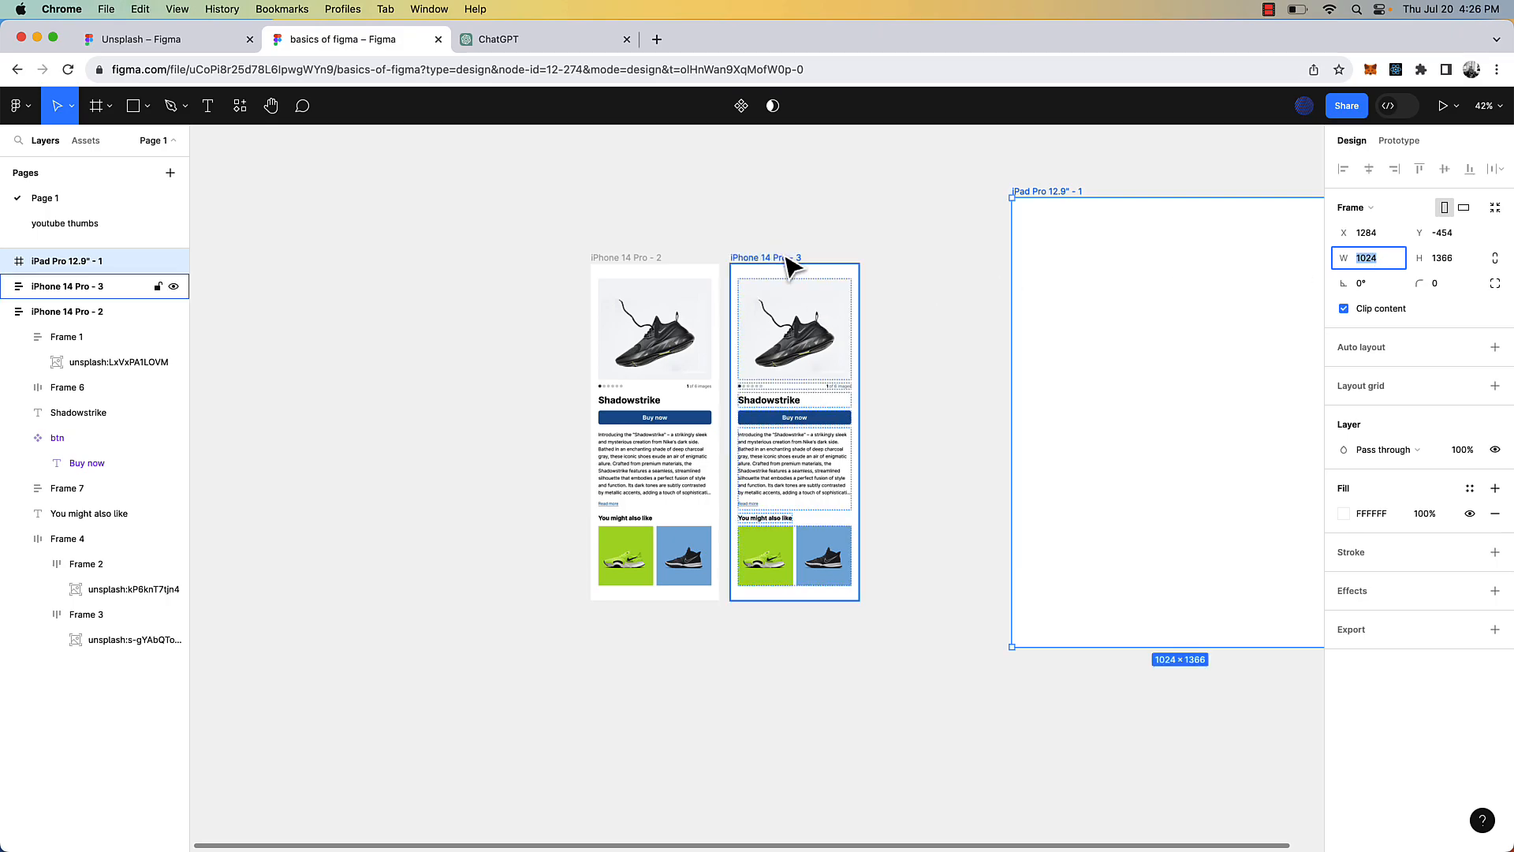
click(783, 259)
click(1372, 258)
text(1024)
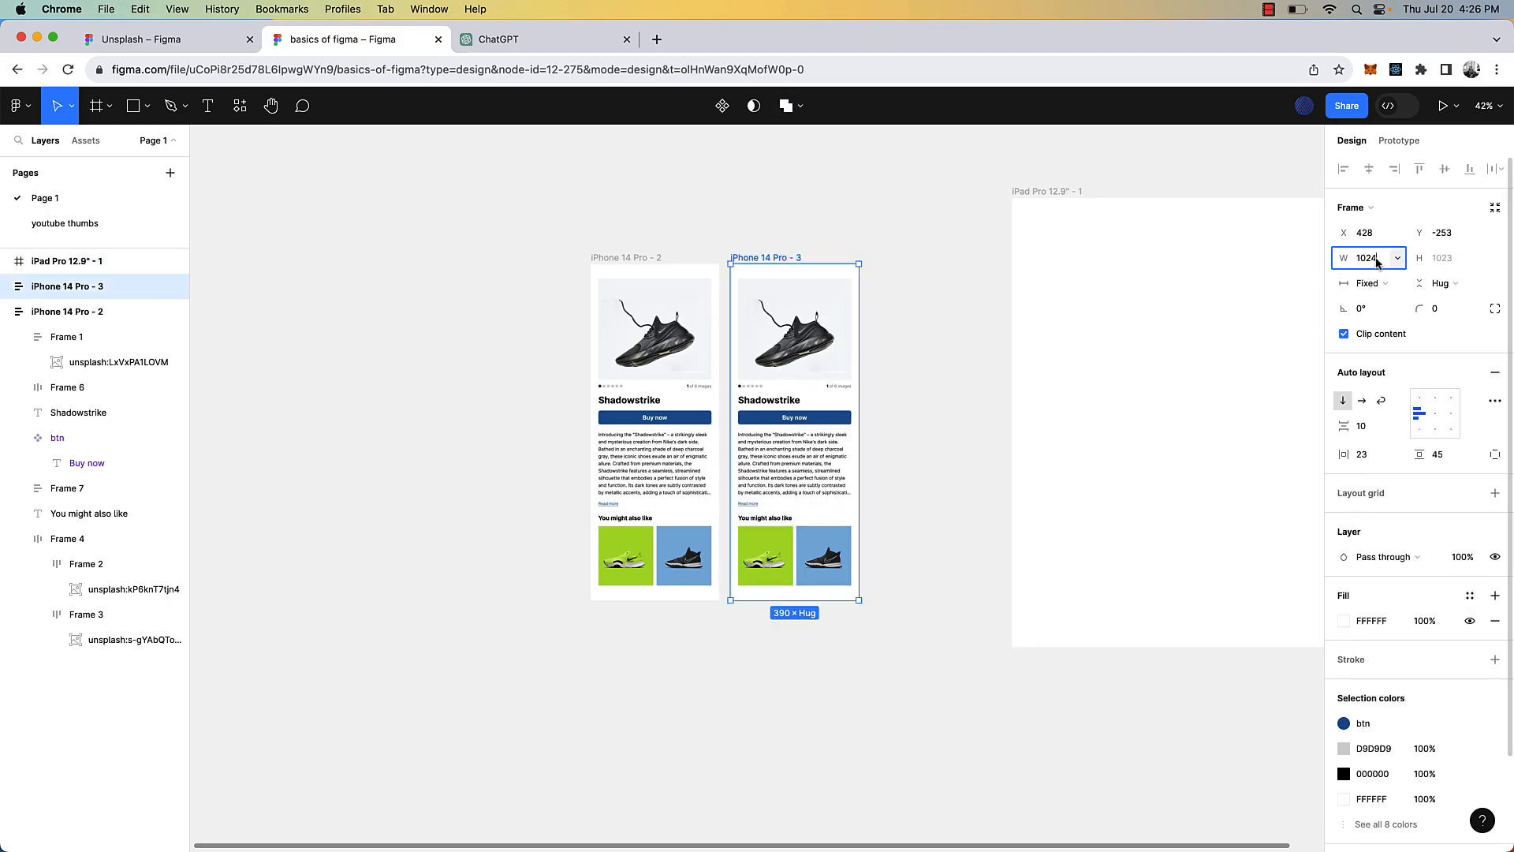
key(Return)
scroll(1166, 493, right, 5)
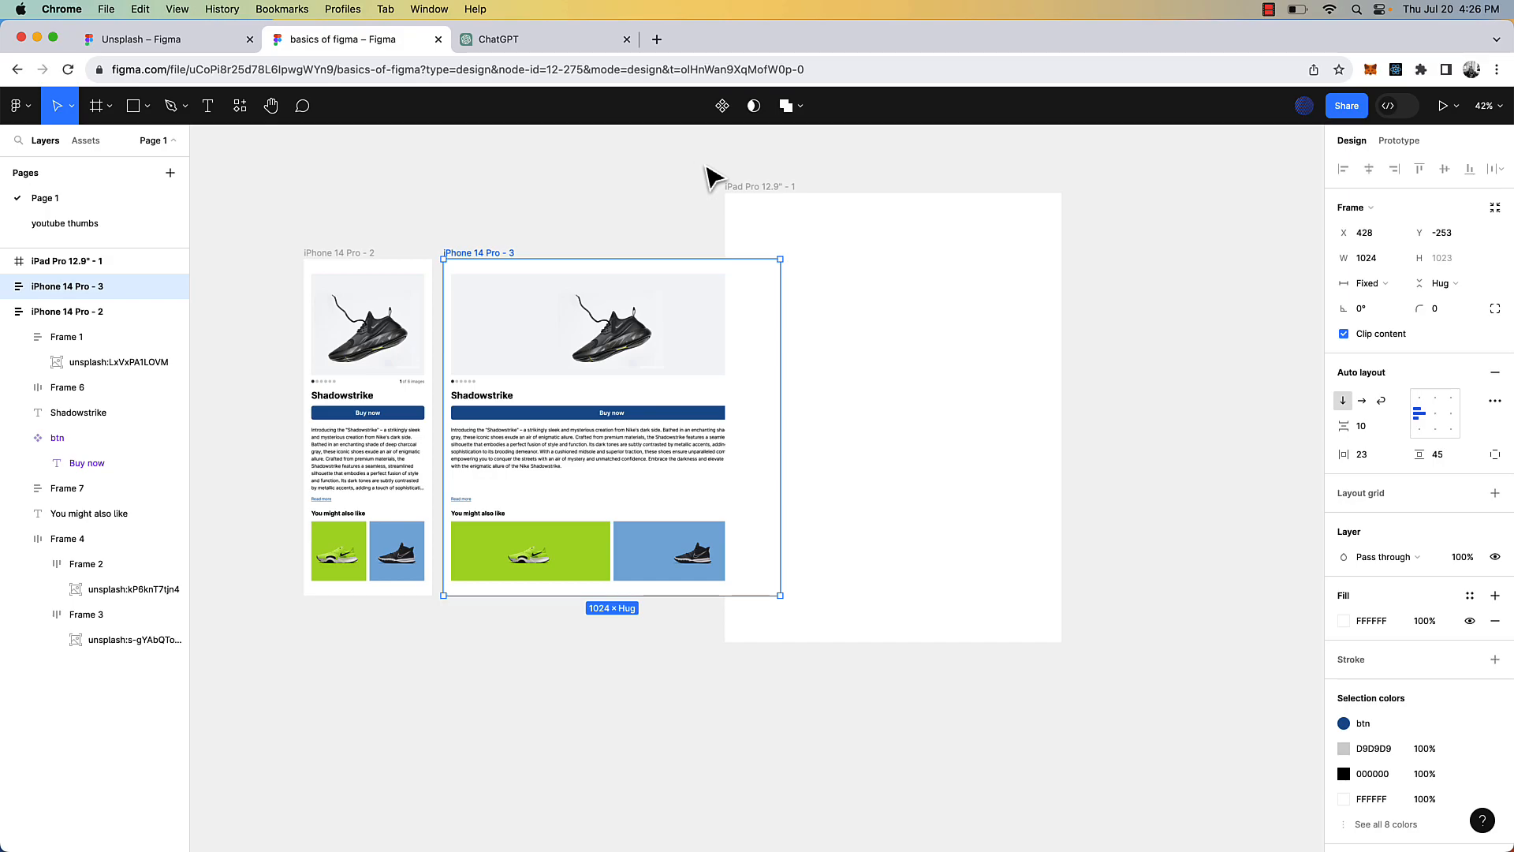
- Delete the empty iPad Pro 12.9" frame
click(744, 192)
key(Delete)
scroll(575, 429, up, 5)
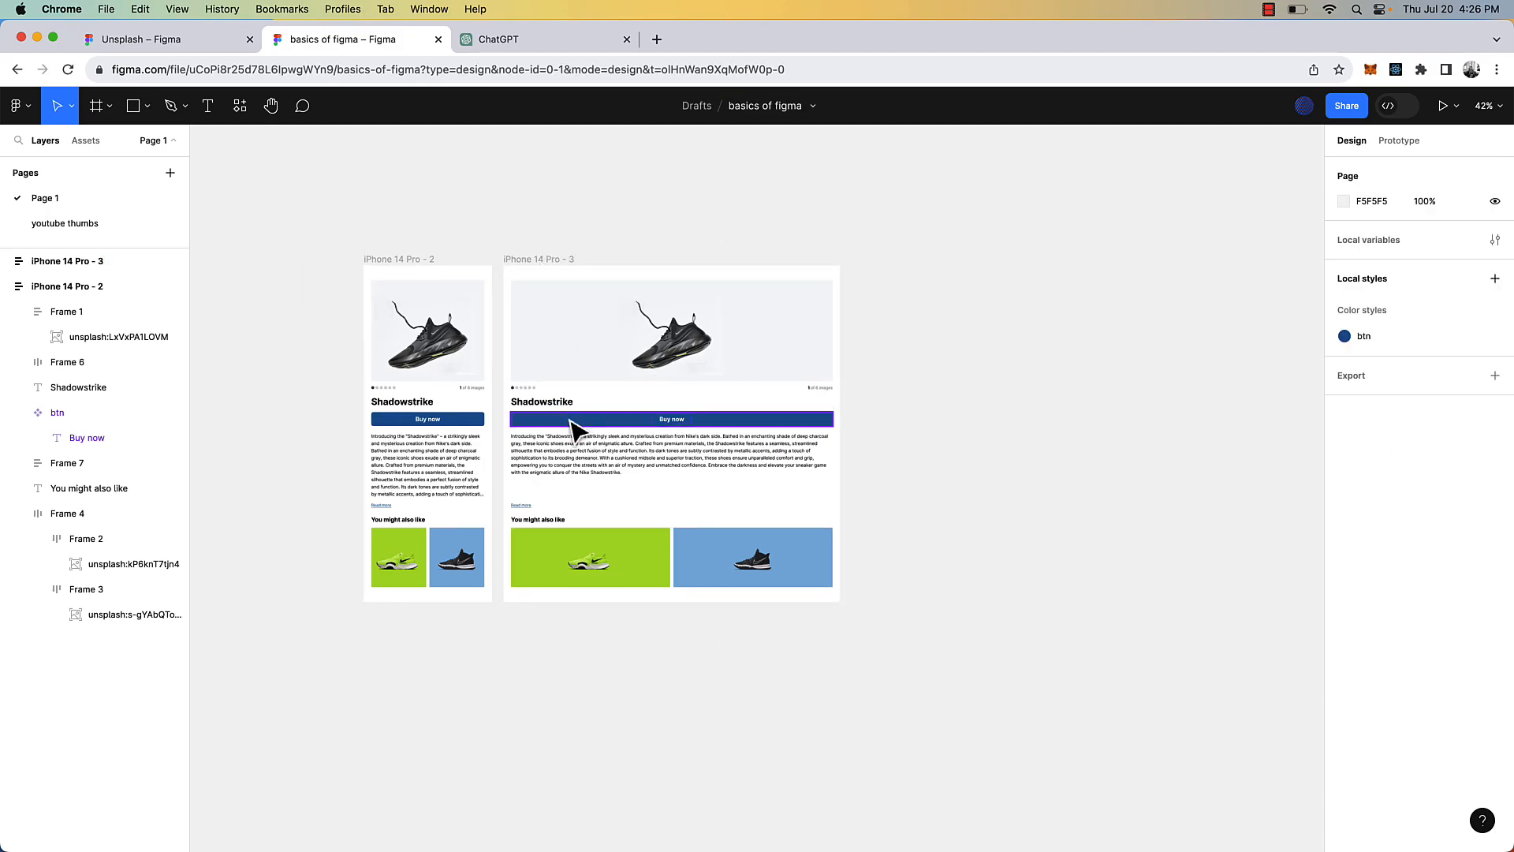
click(525, 592)
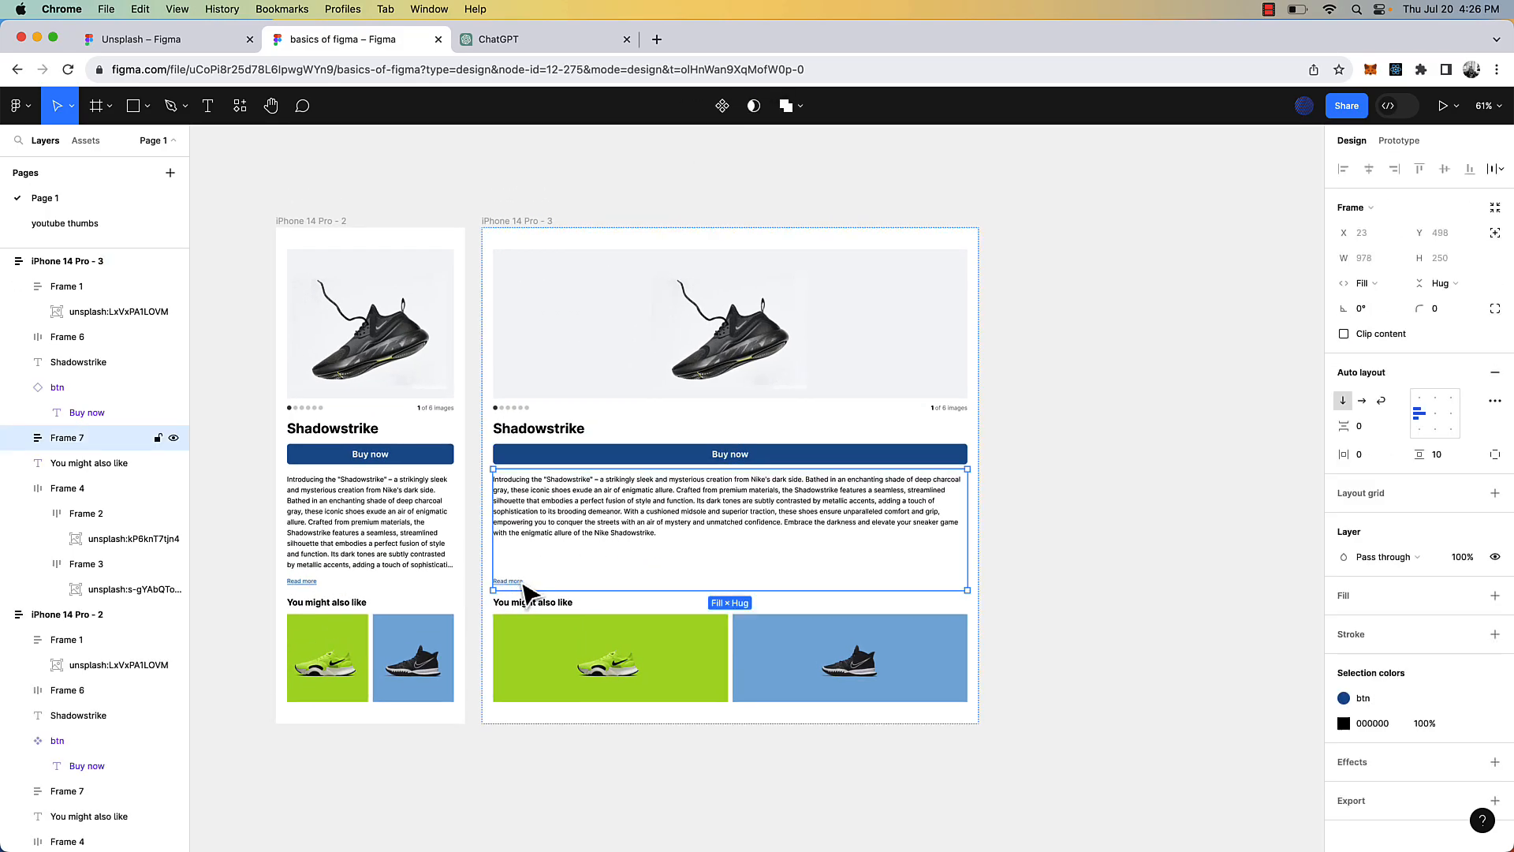
scroll(524, 589, up, 5)
scroll(544, 582, down, 5)
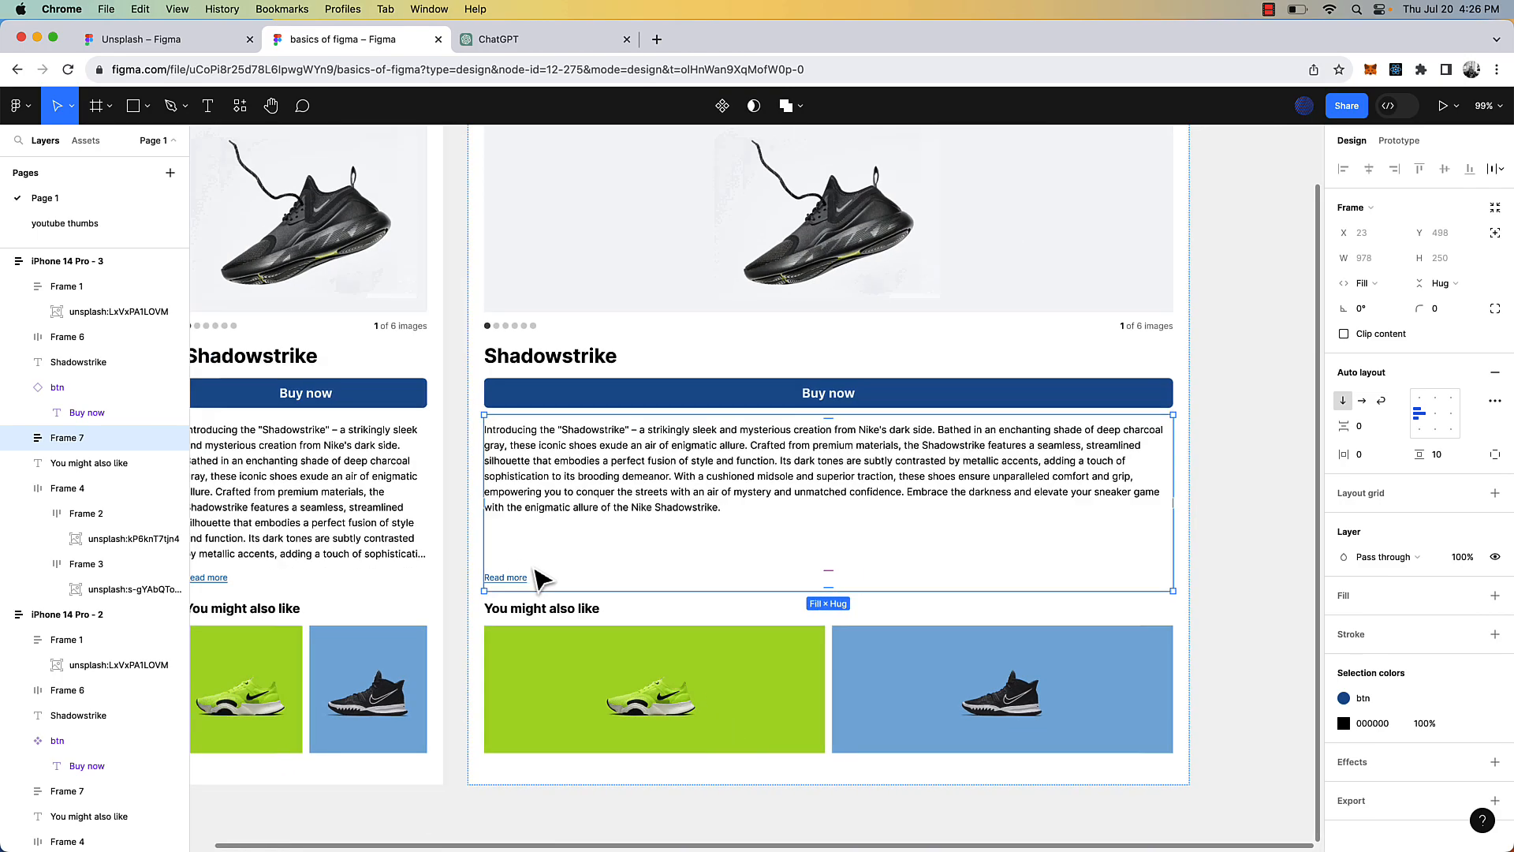
click(1164, 447)
scroll(1165, 446, left, 3)
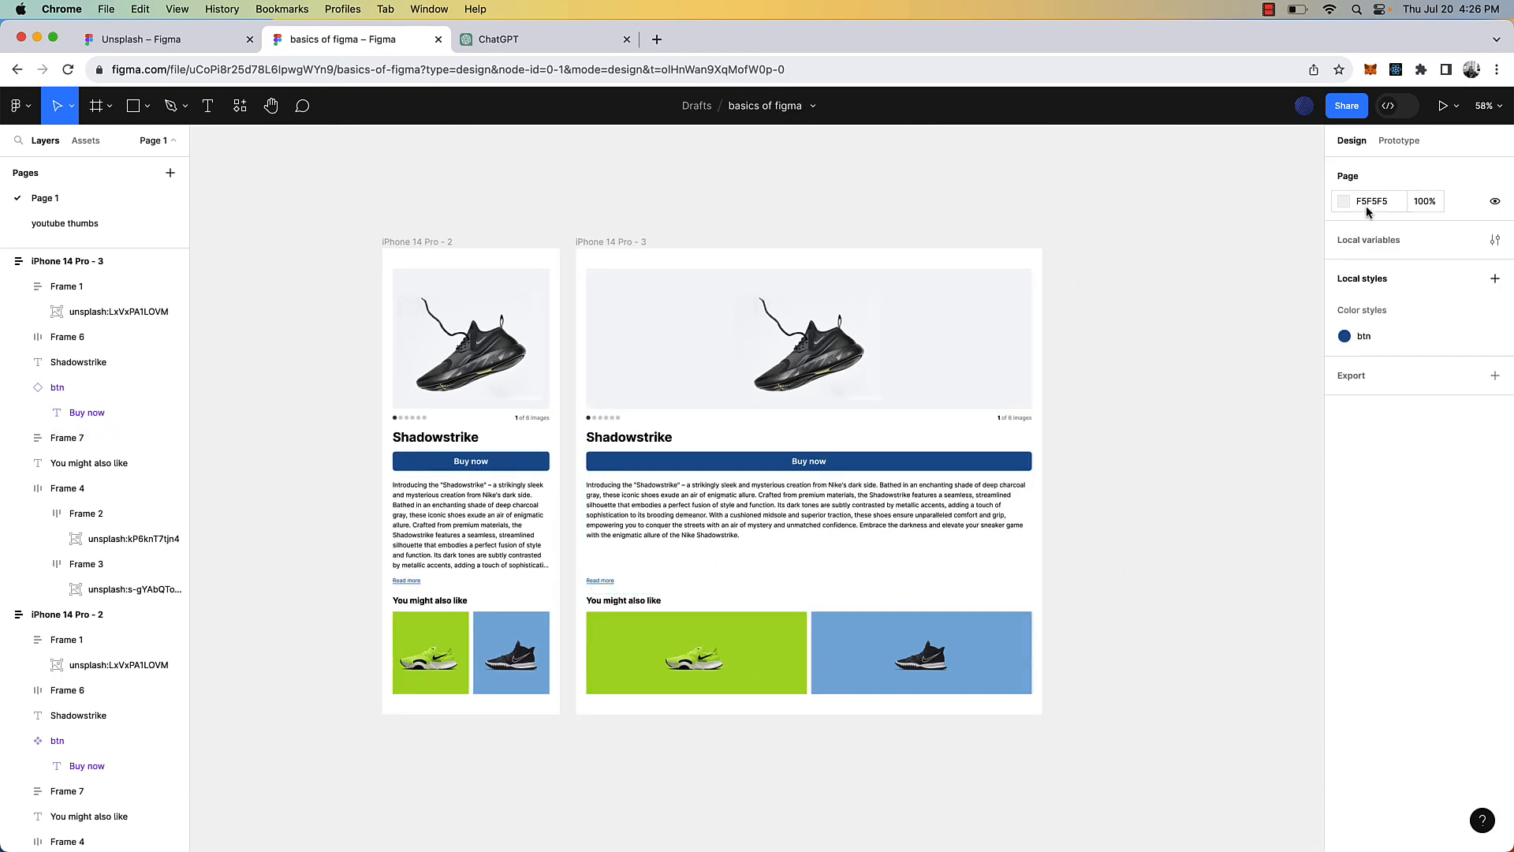